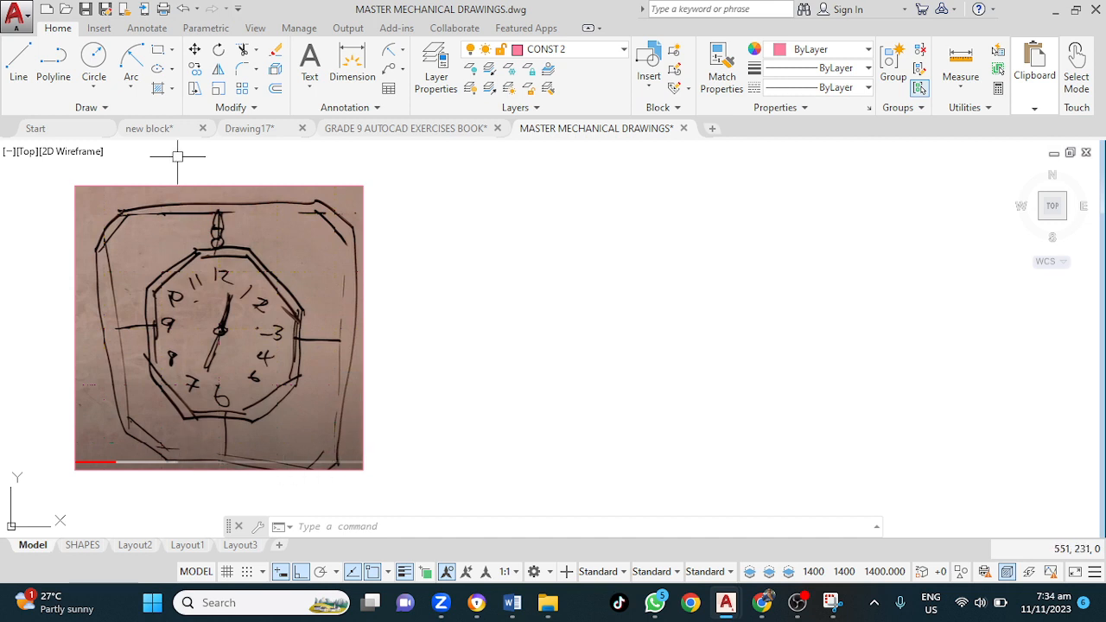
Draw a 120 by 120 square in the empty space beside the clock sketch
left_click(158, 51)
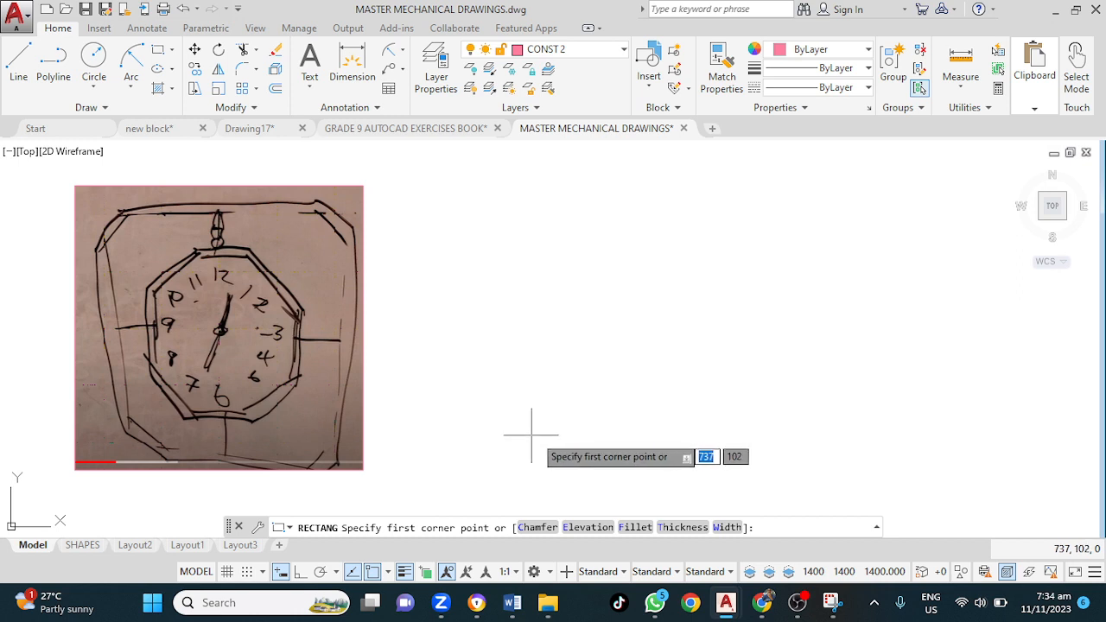
left_click(534, 435)
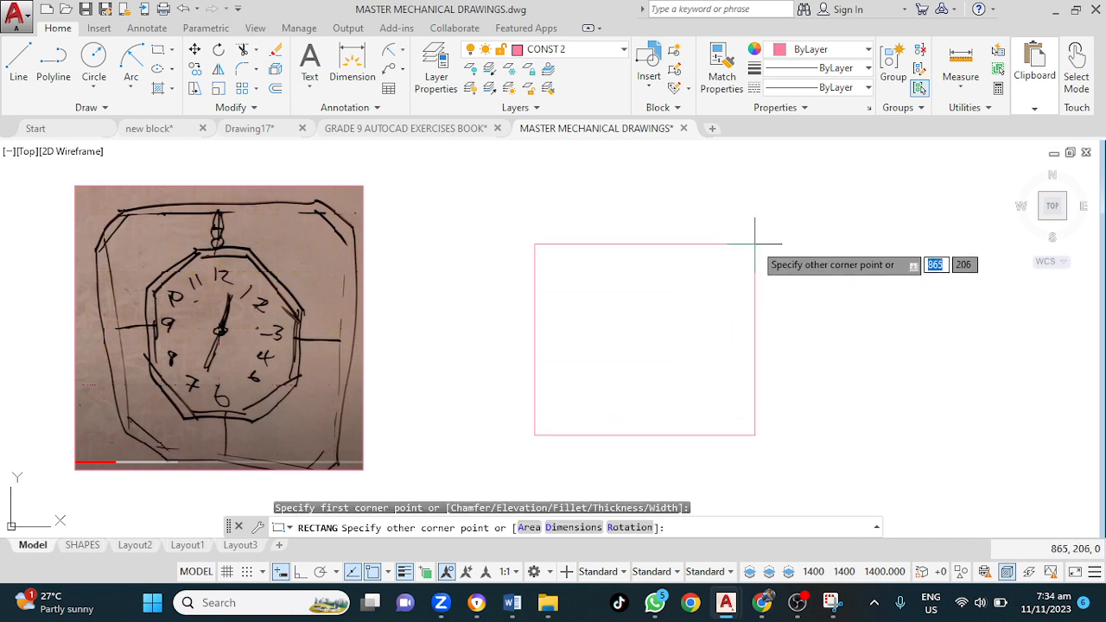
type("@")
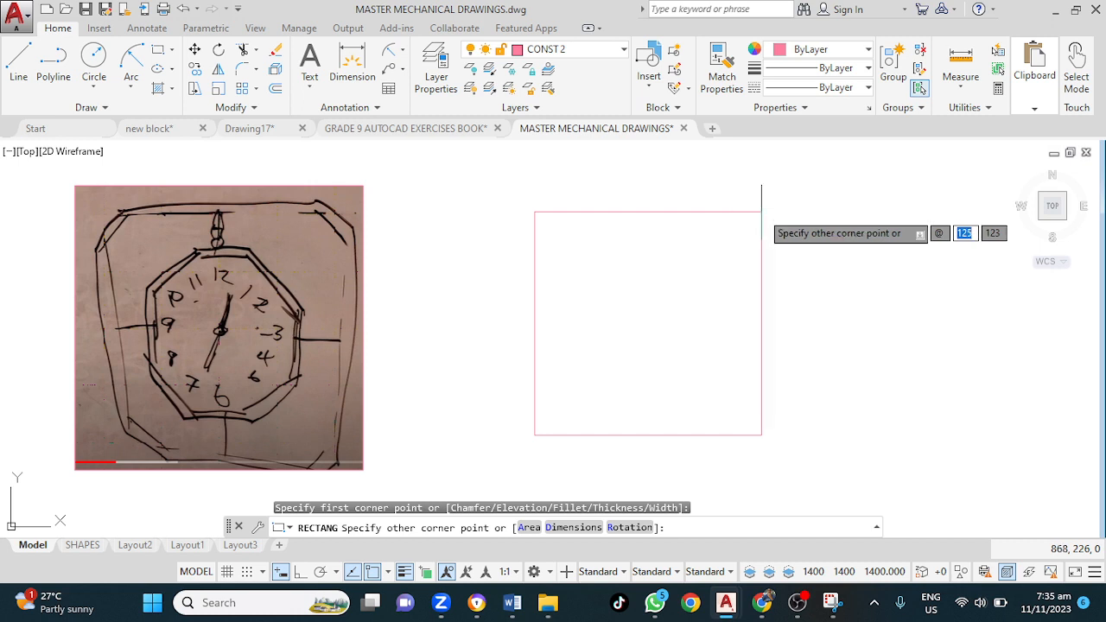
type("120")
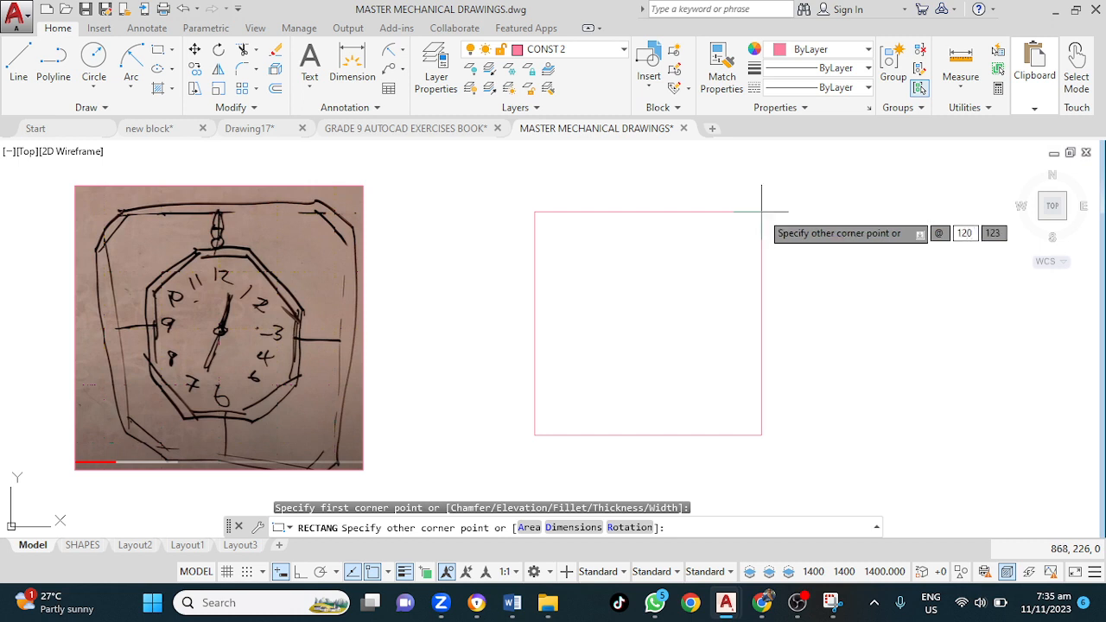
key("Tab")
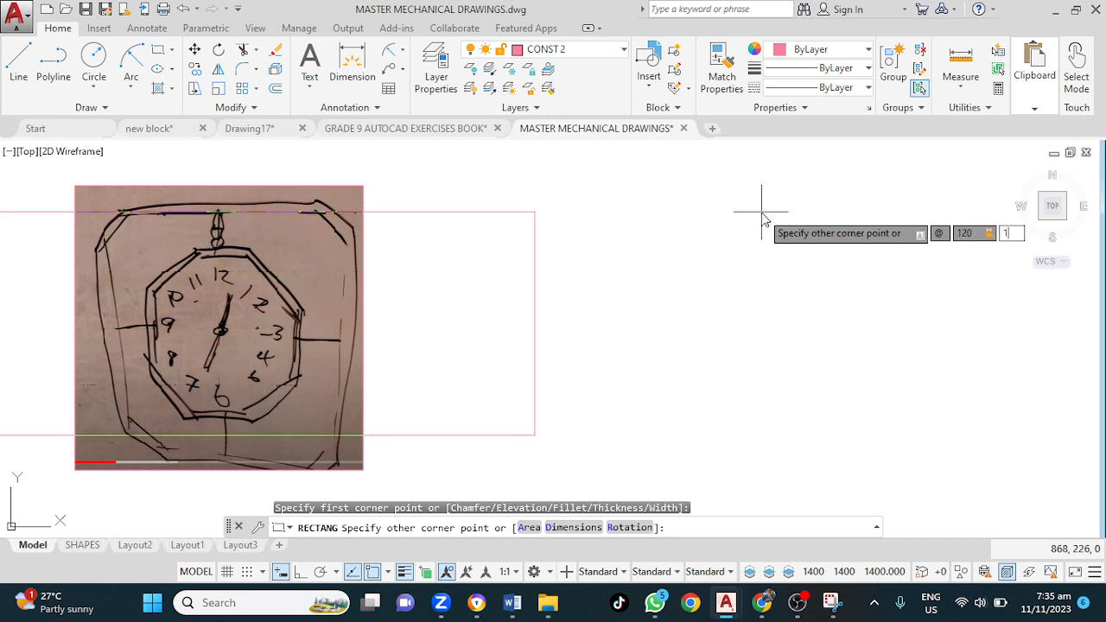
key("Return")
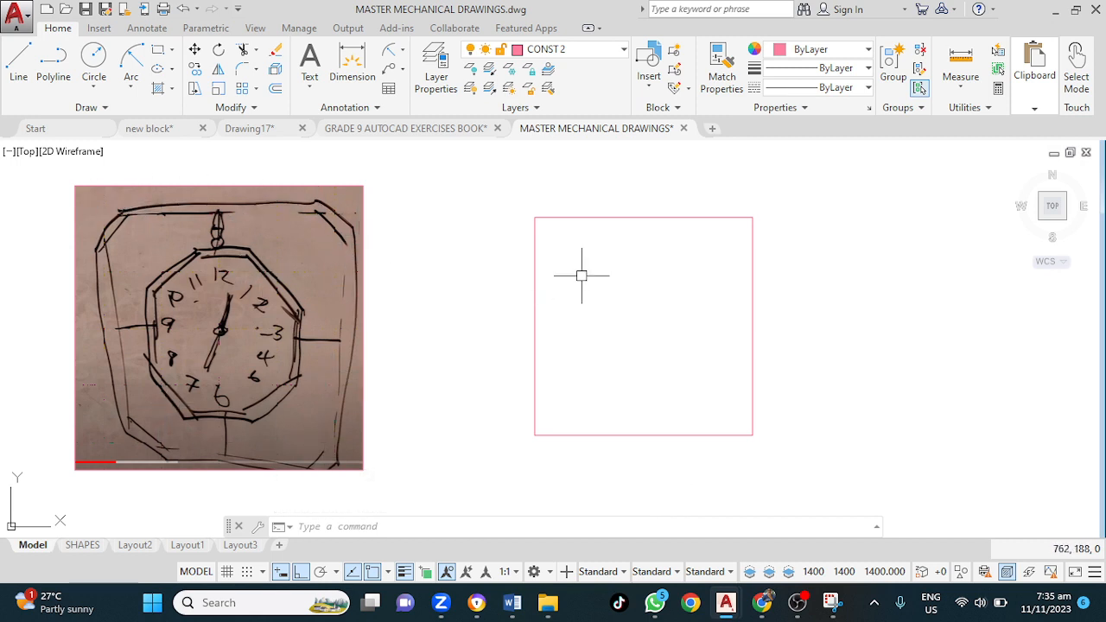
left_click(650, 216)
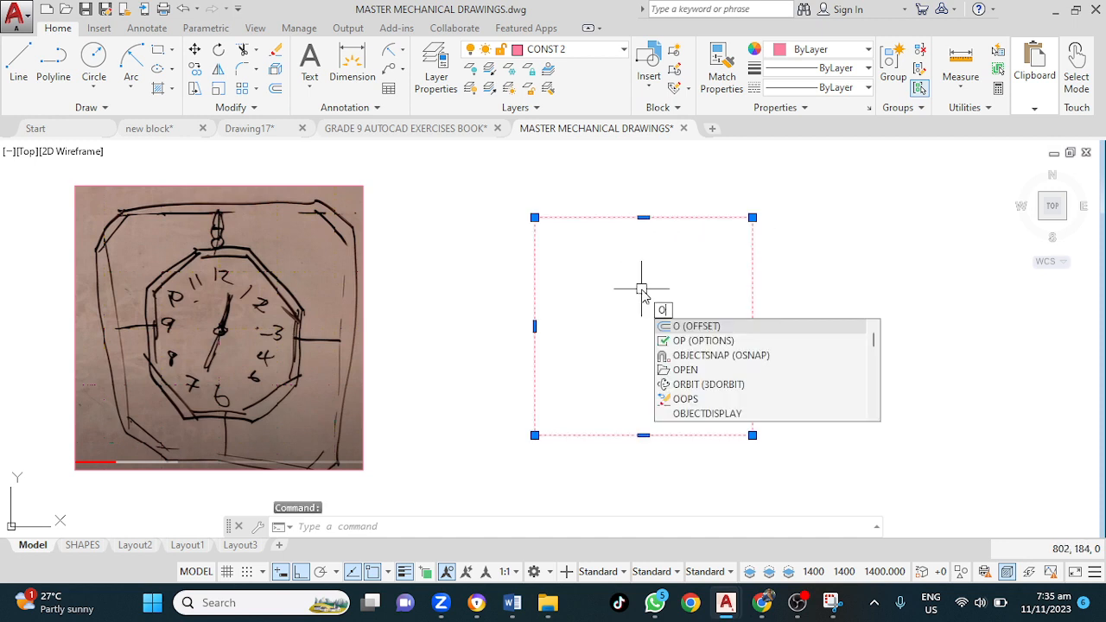
key("Return")
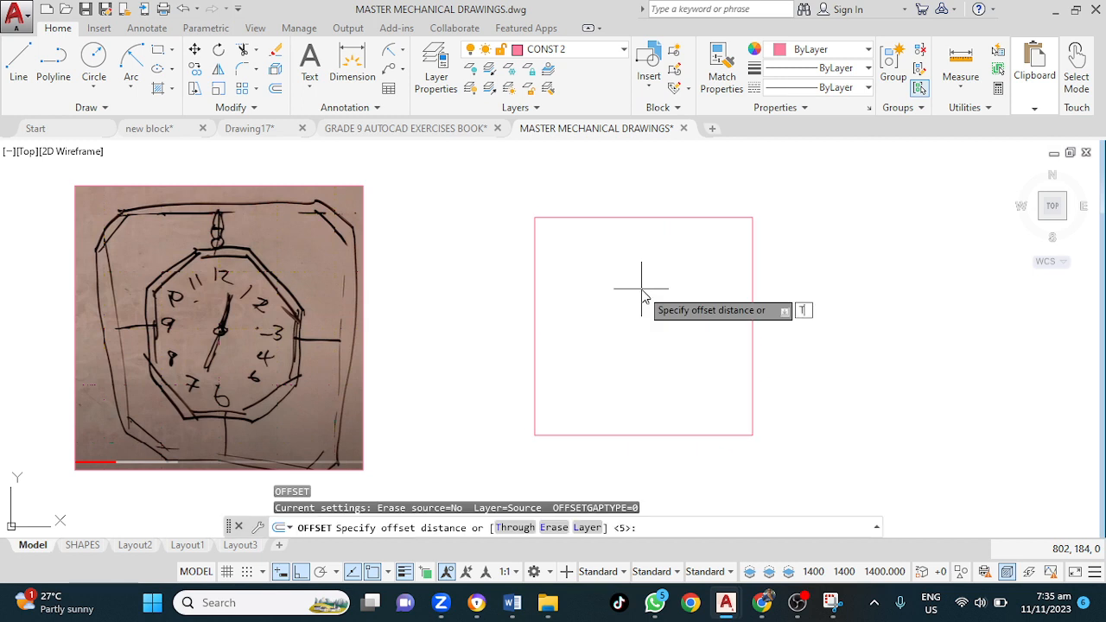
type("T")
key("Return")
left_click(641, 217)
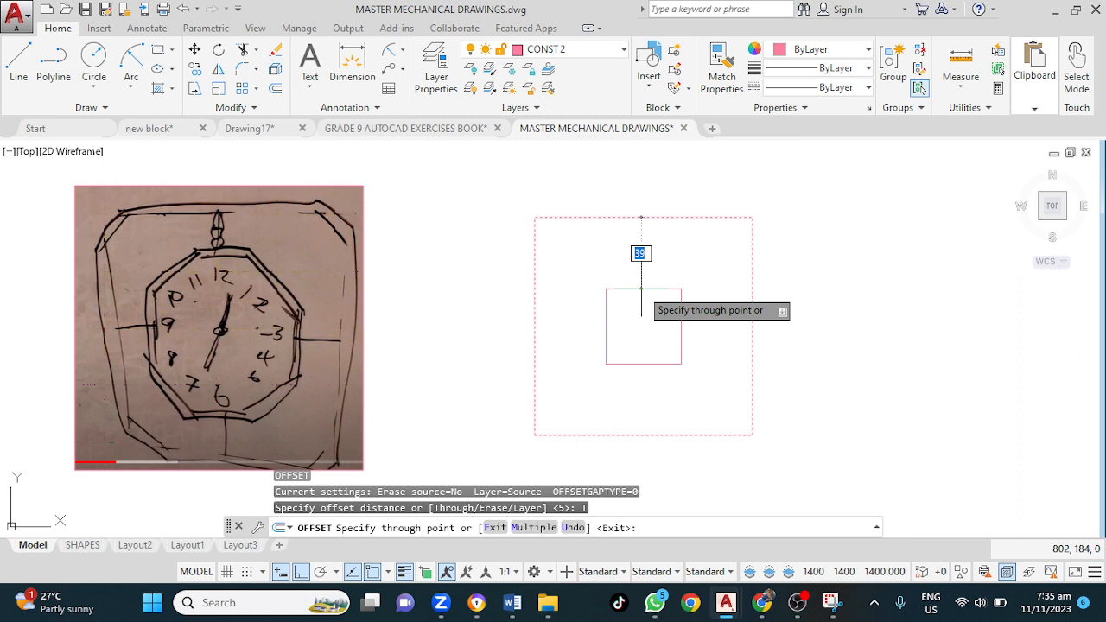
key("Escape")
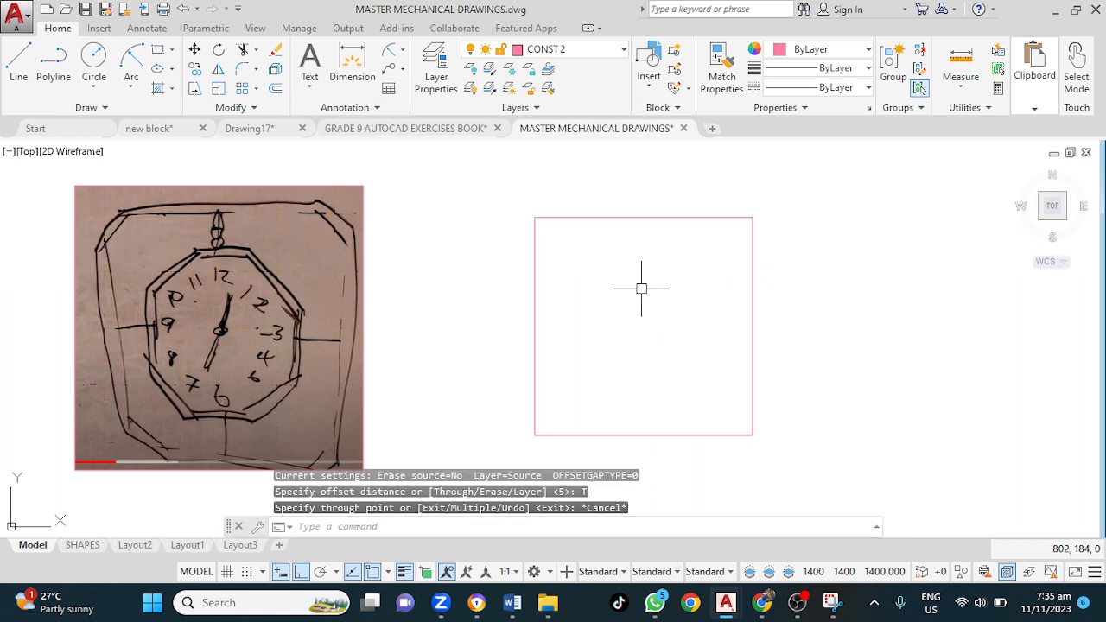
Offset the square inward by 4 using the Through option and delete the resulting inner square
key("Return")
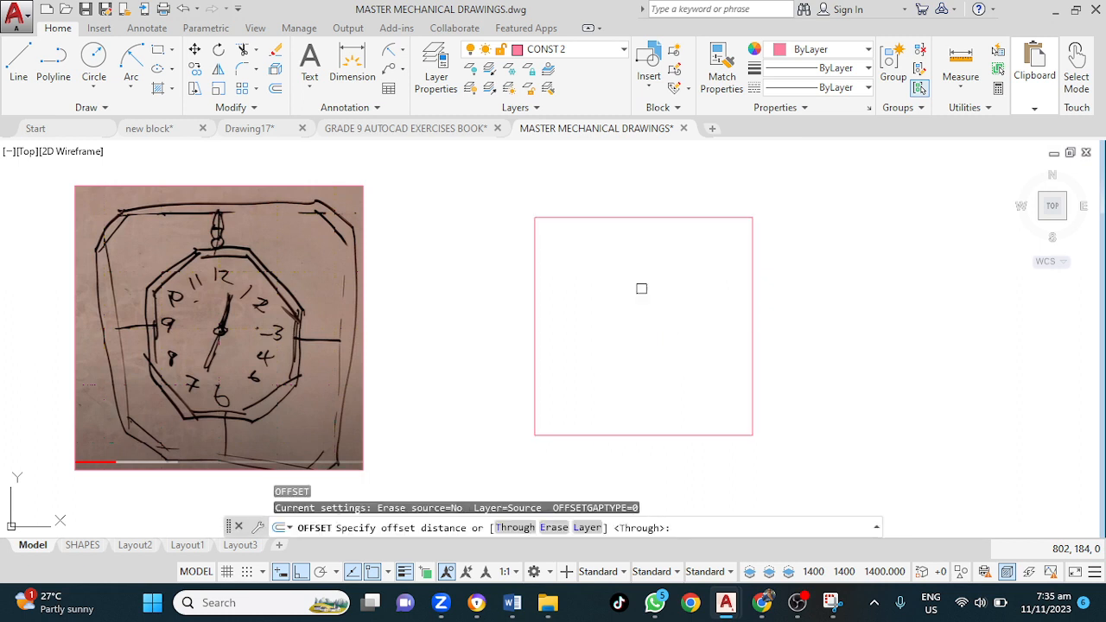
type("T")
key("Return")
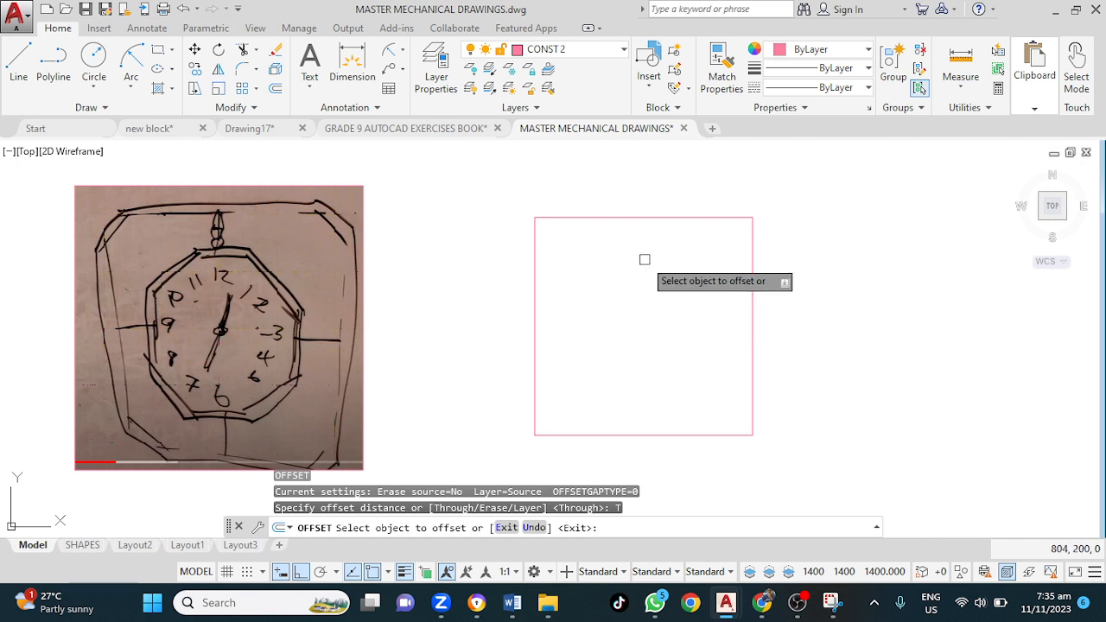
left_click(660, 217)
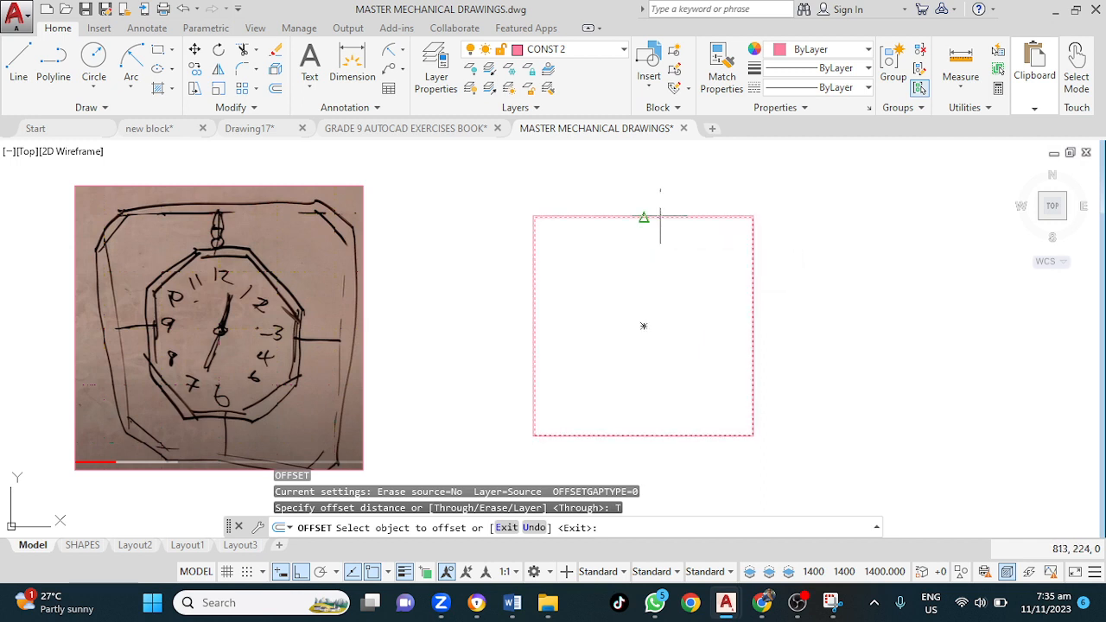
left_click(660, 217)
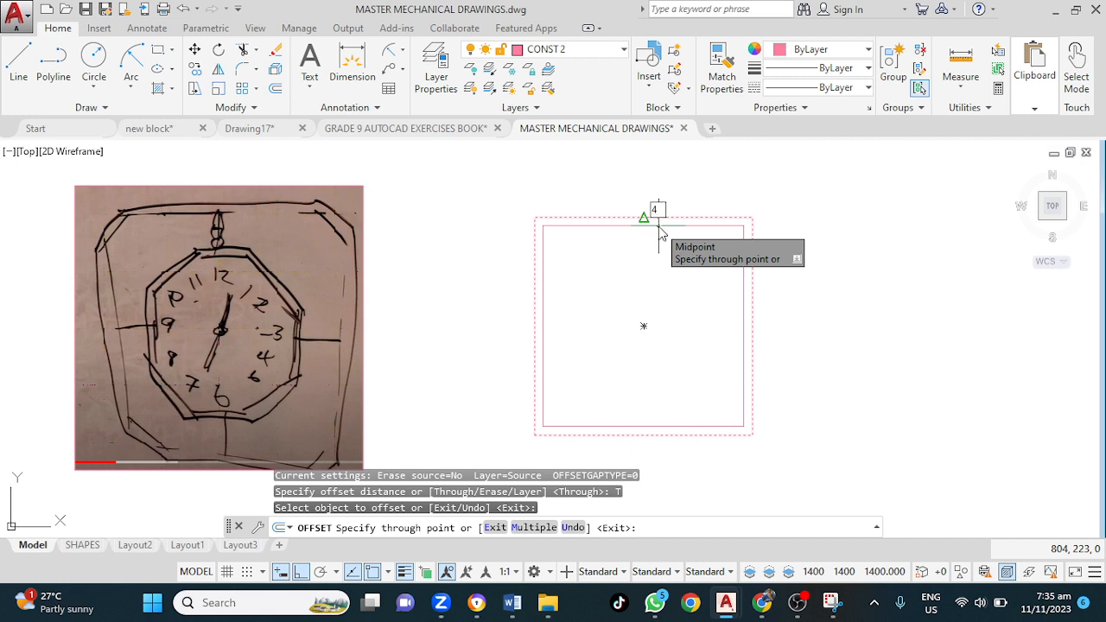
key("Return")
key("Escape")
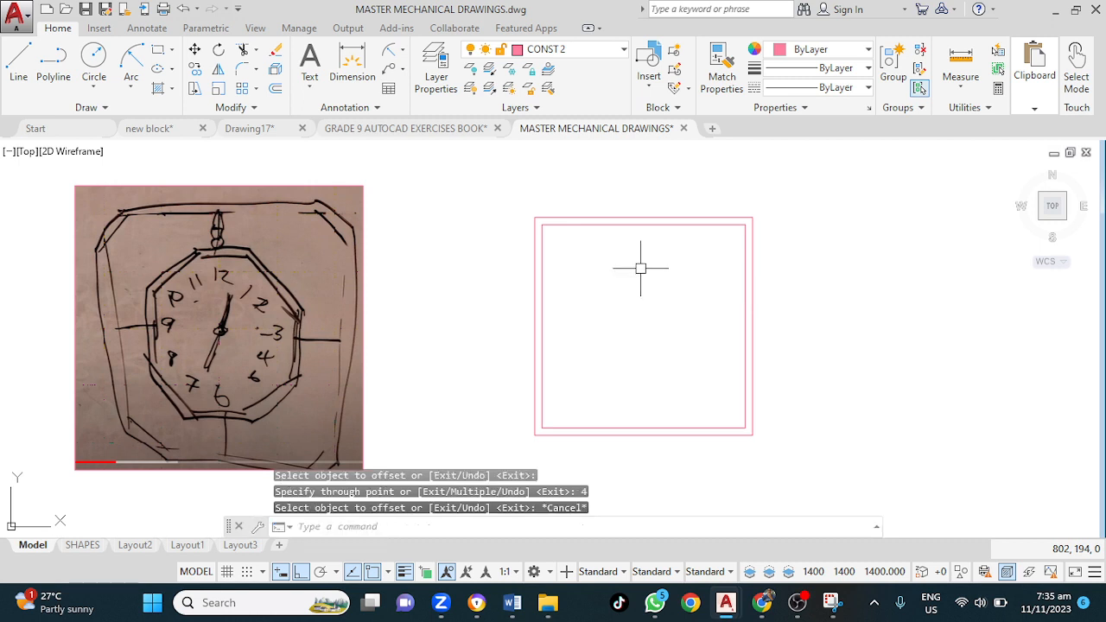
left_click(619, 224)
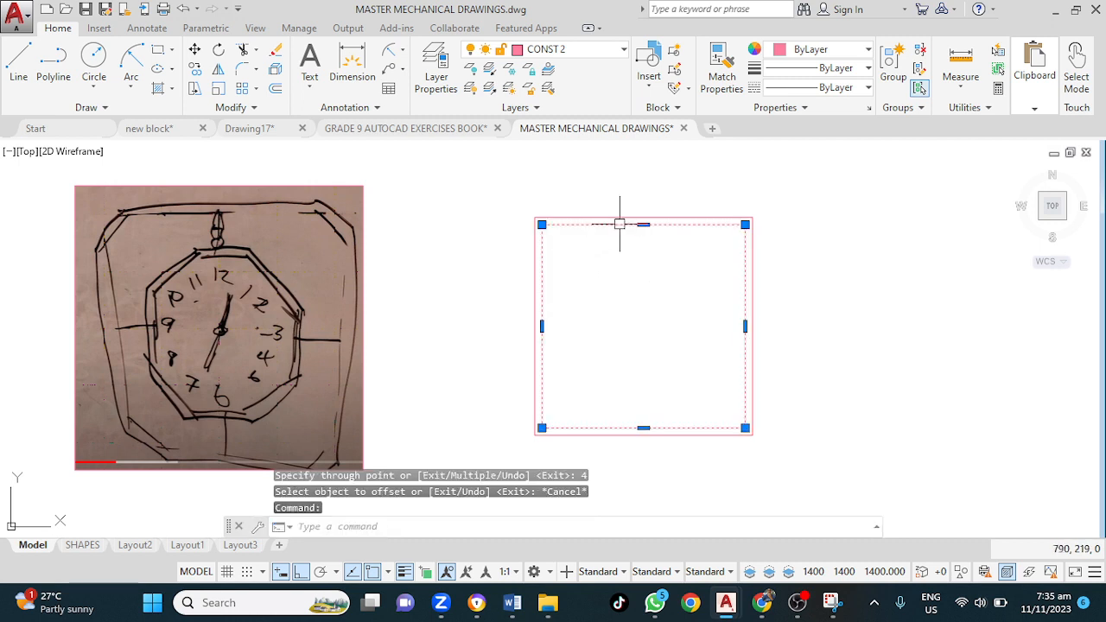
key("Delete")
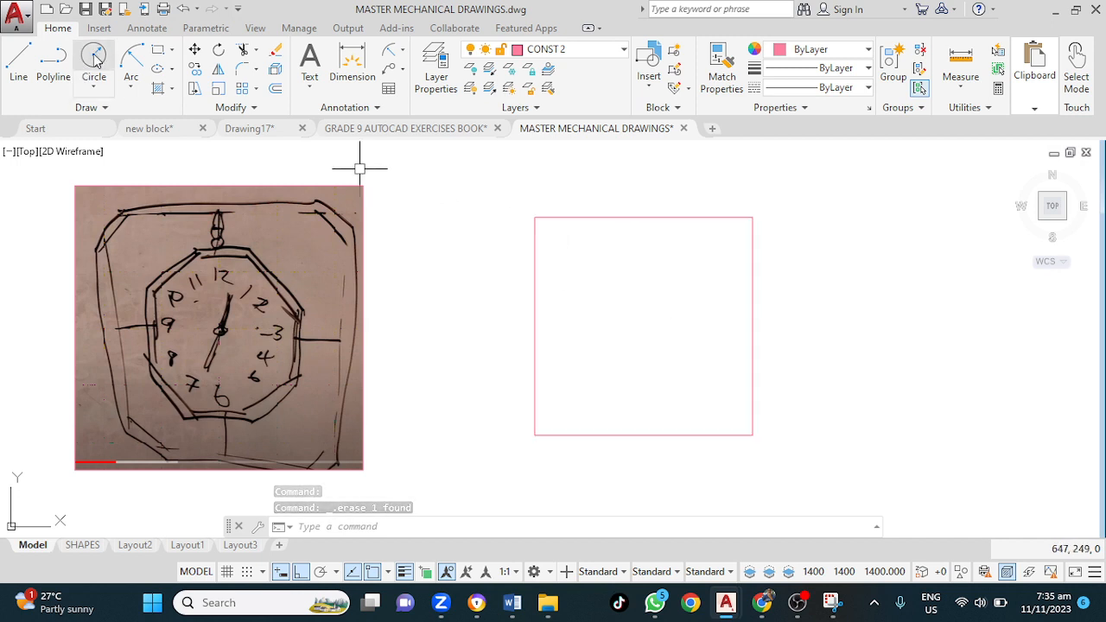
Draw a circle of radius 8 centred on the square's upper-left corner
left_click(95, 56)
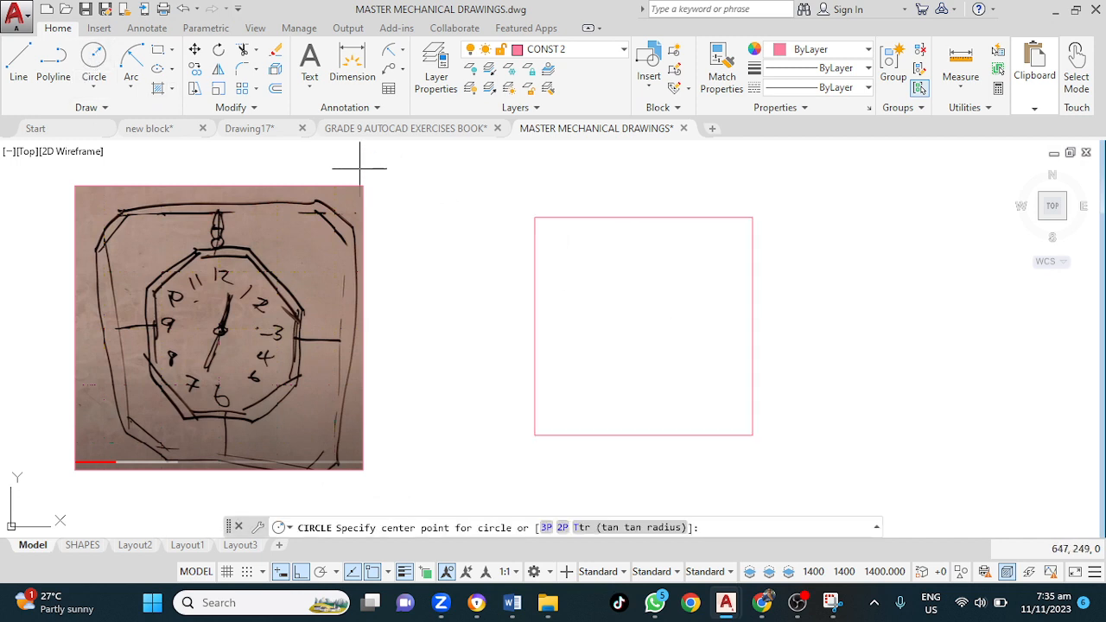
left_click(535, 217)
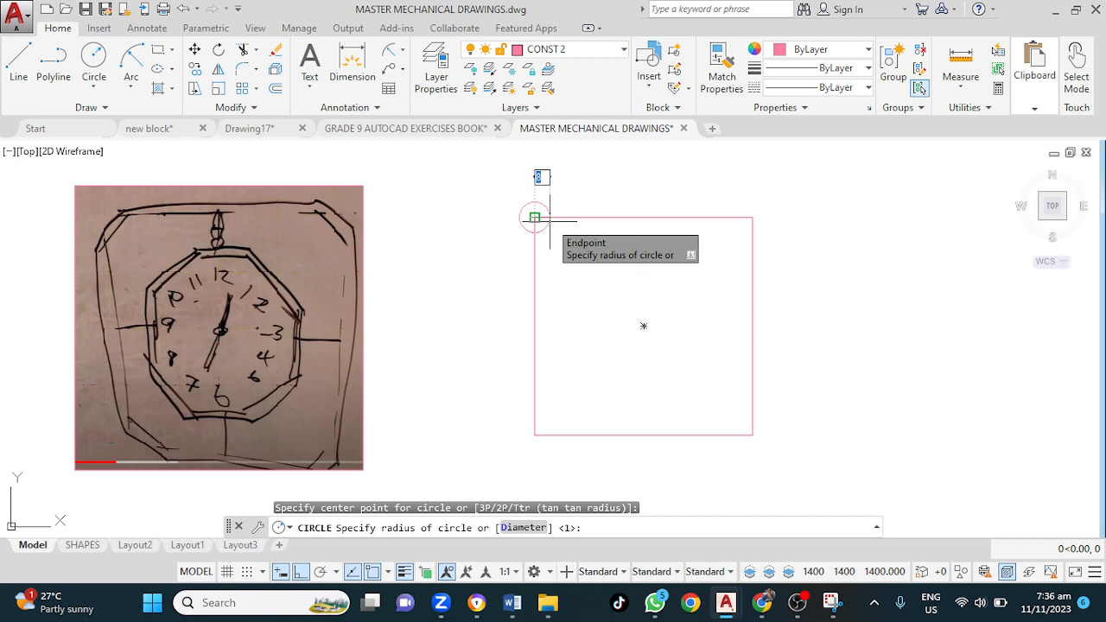
key("Return")
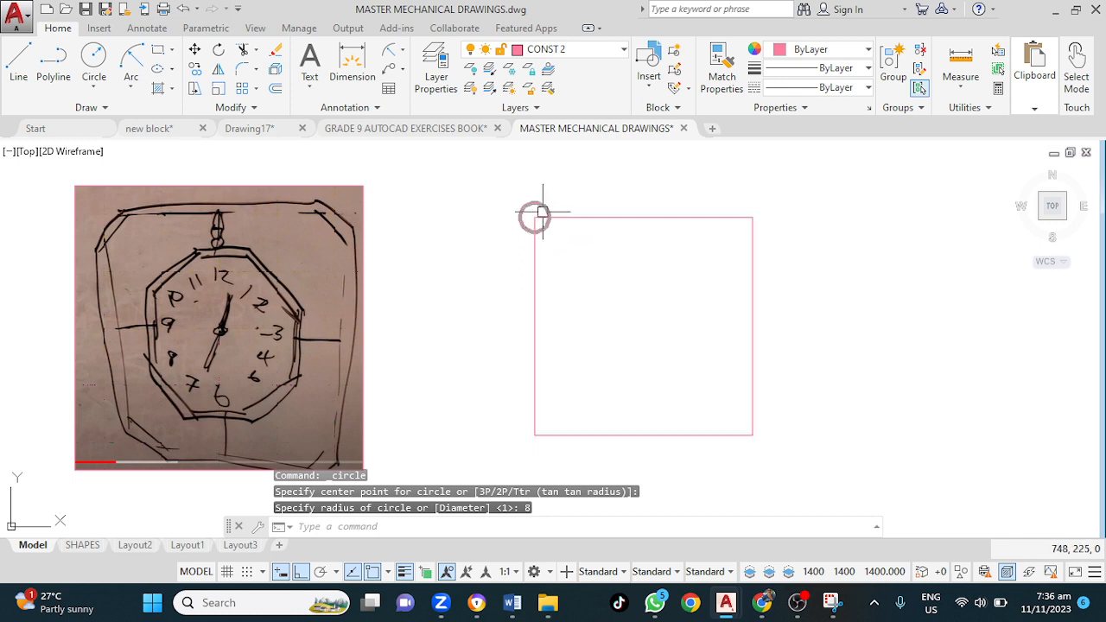
Copy the corner circle by its centre onto the other three corners of the square
scroll(543, 213, "up", 2)
left_click(543, 208)
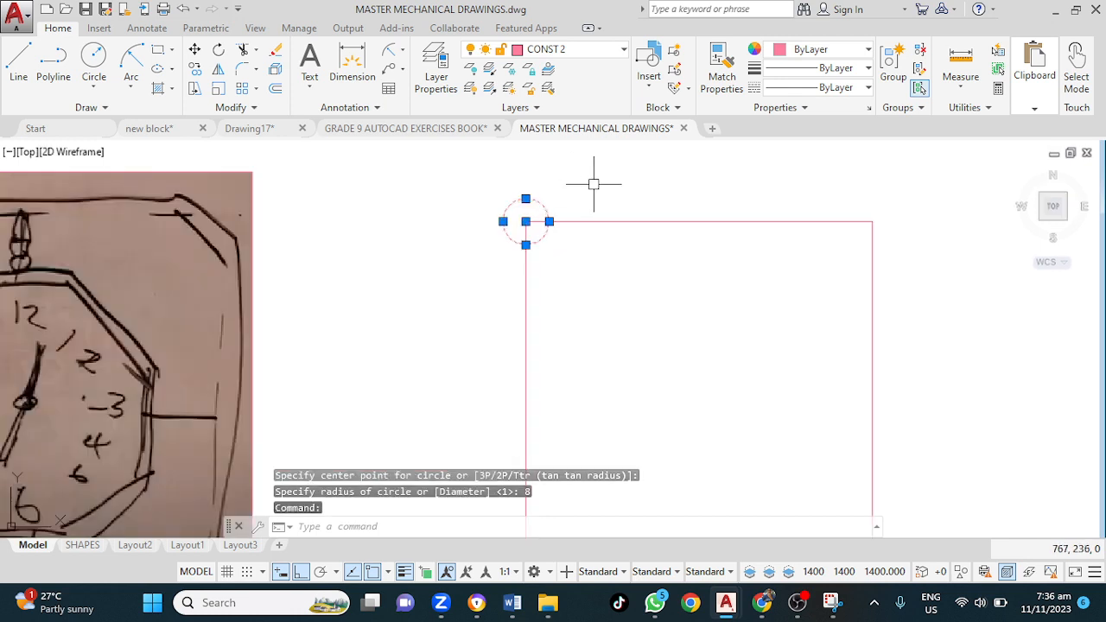
type("co")
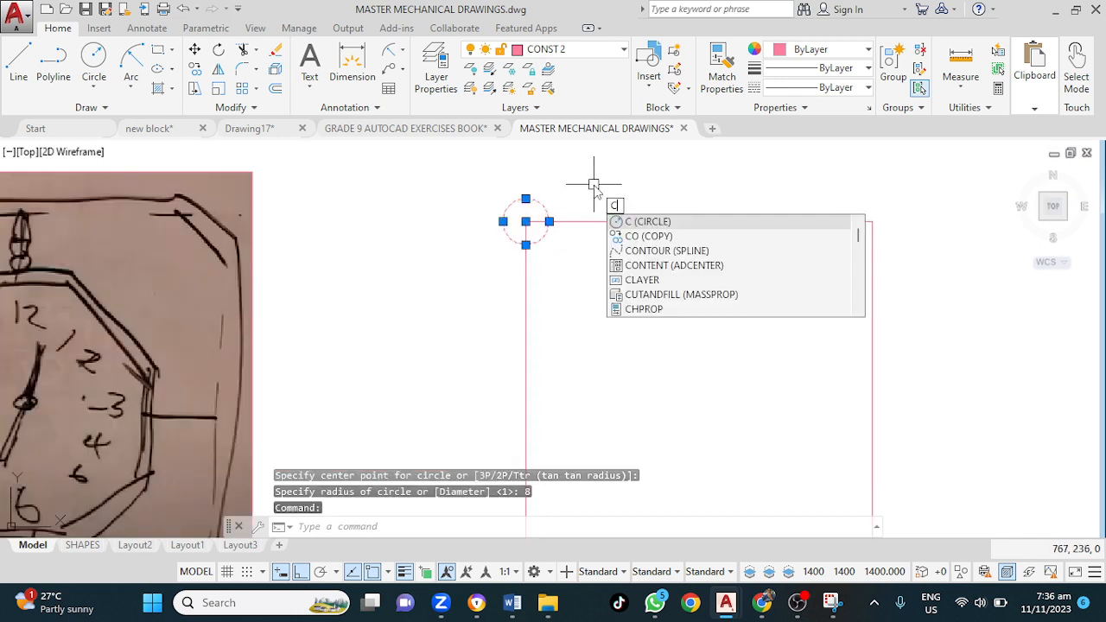
key("Return")
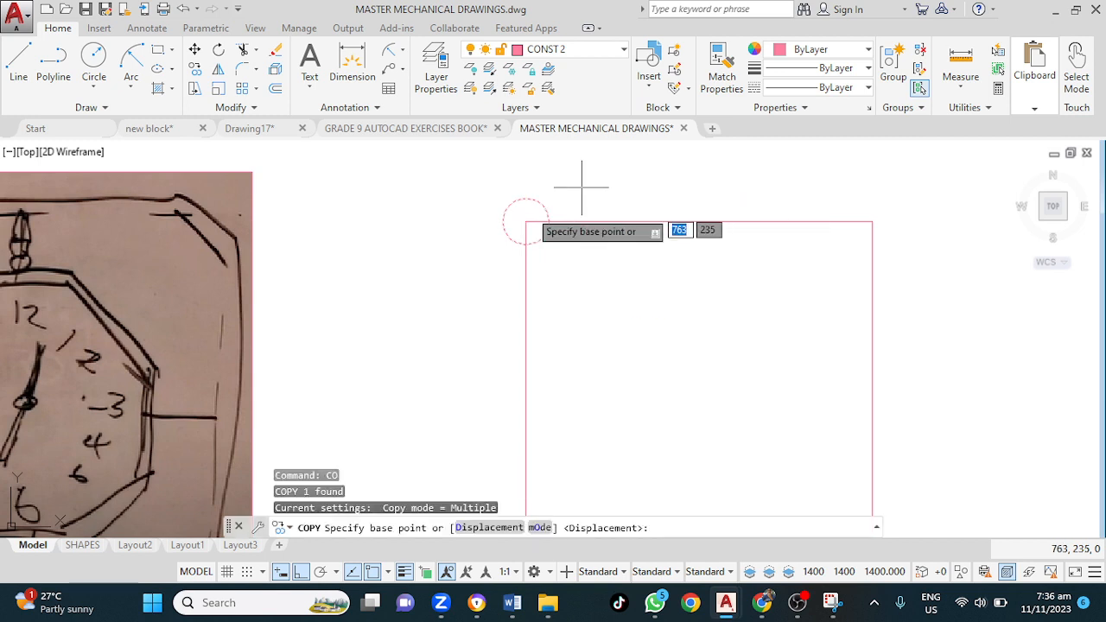
left_click(525, 222)
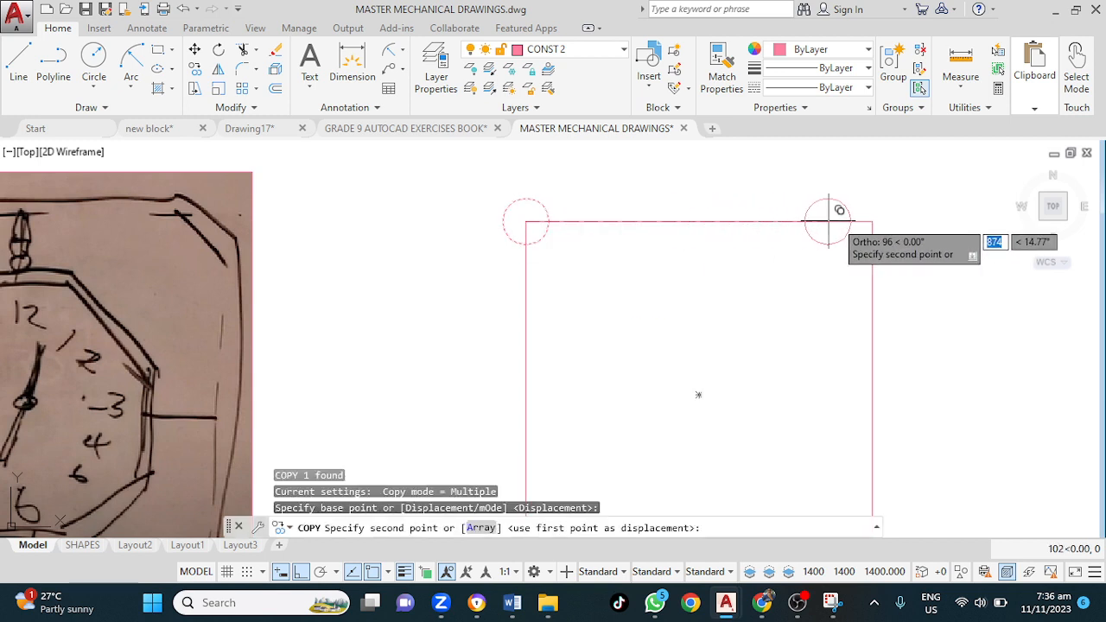
left_click(873, 220)
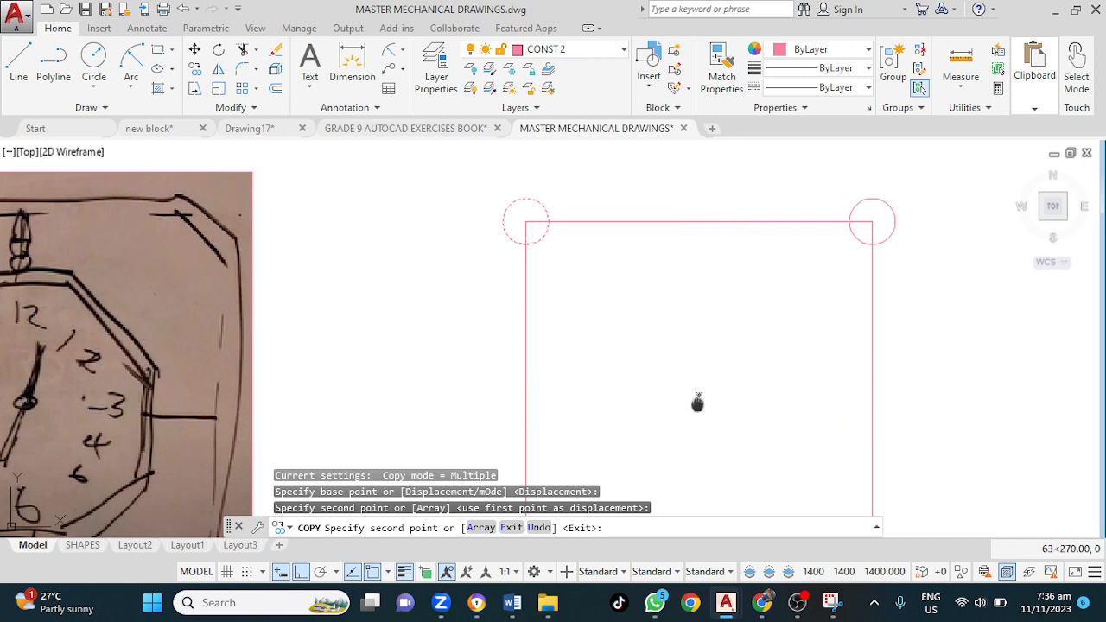
middle_click_drag(696, 400, 676, 180)
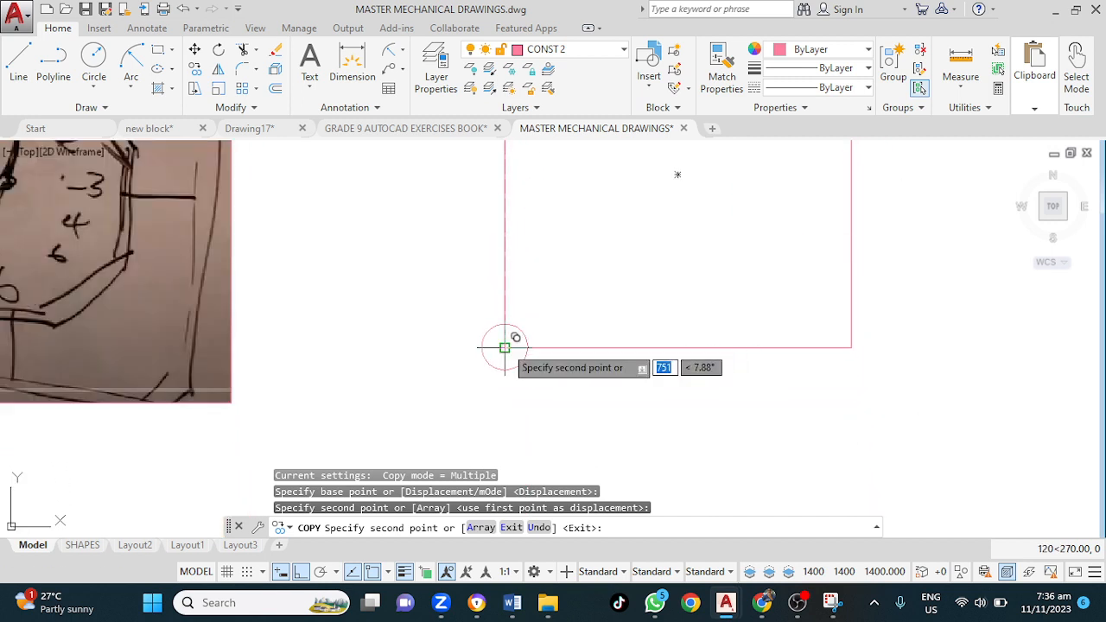
left_click(505, 347)
left_click(851, 348)
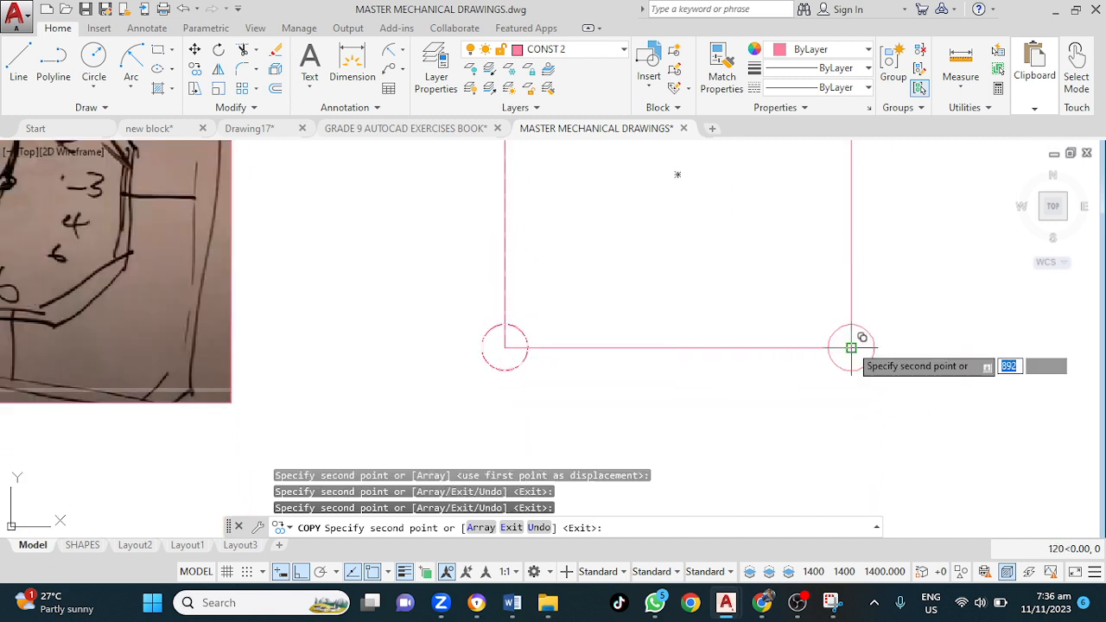
key("Escape")
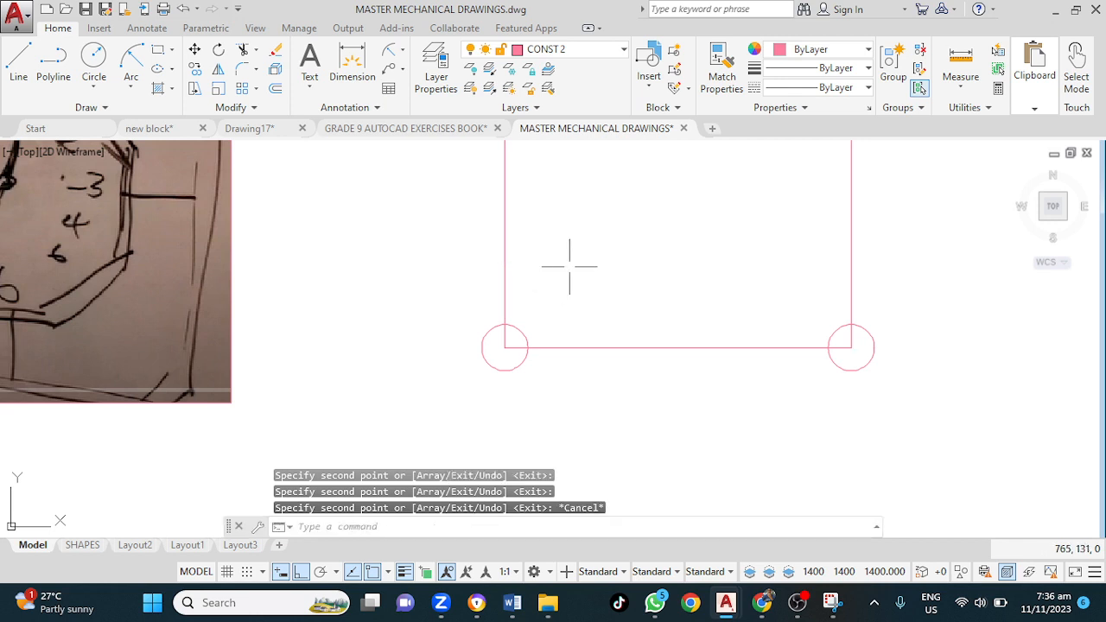
Make OUTLINE P&S the current layer
middle_click_drag(573, 256, 545, 329)
scroll(558, 307, "down", 2)
scroll(571, 285, "down", 1)
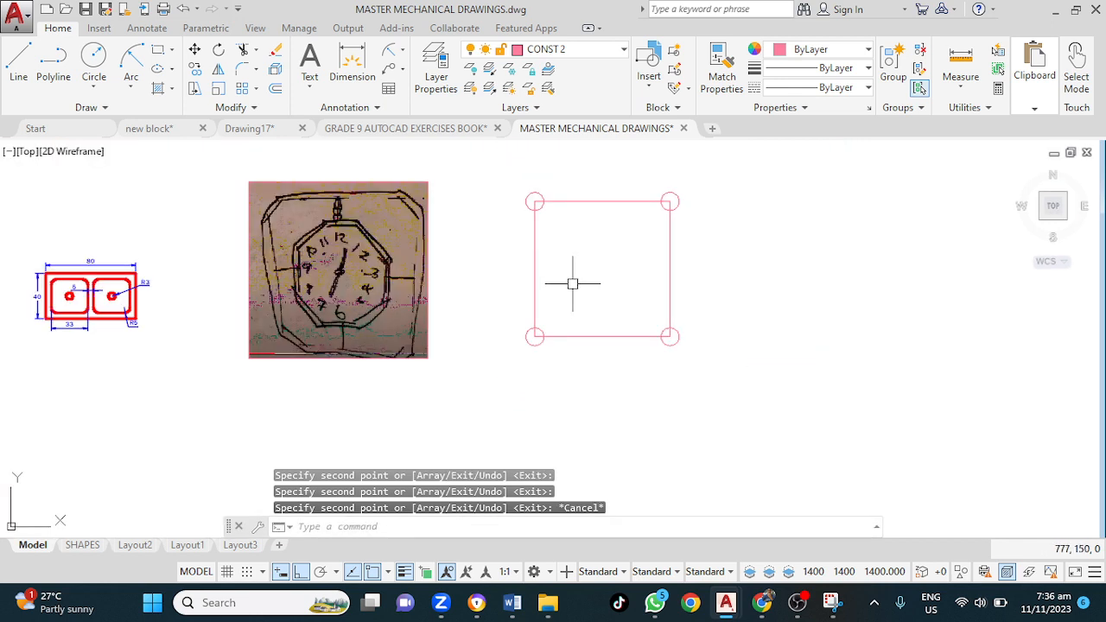
mouse_move(573, 284)
middle_mouse_down()
mouse_move(469, 318)
mouse_move(420, 316)
middle_mouse_up()
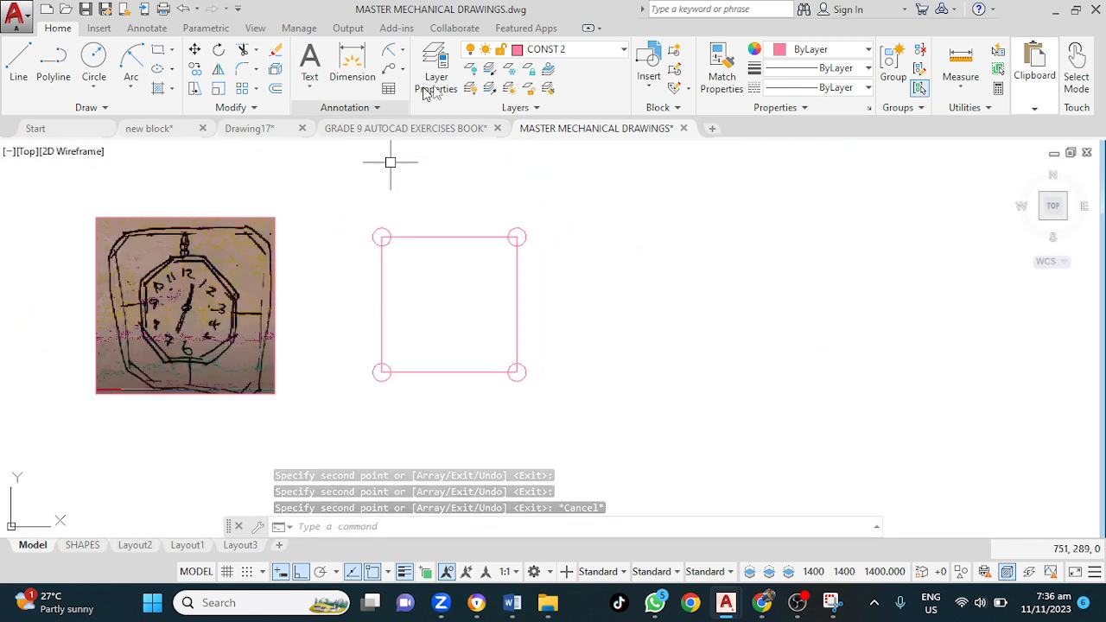
left_click(597, 52)
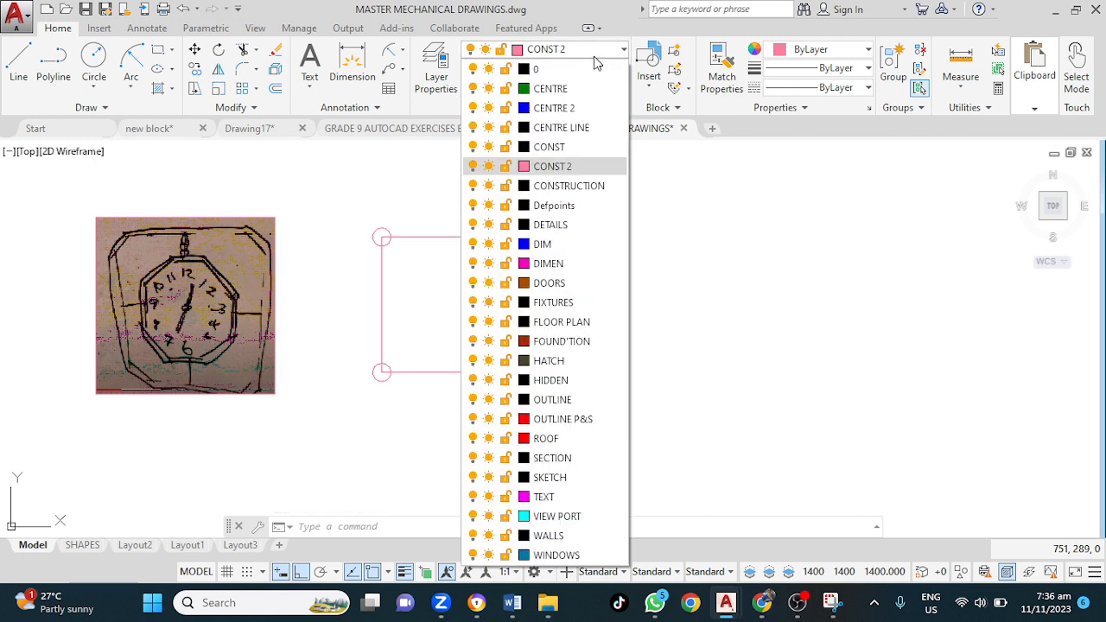
left_click(560, 419)
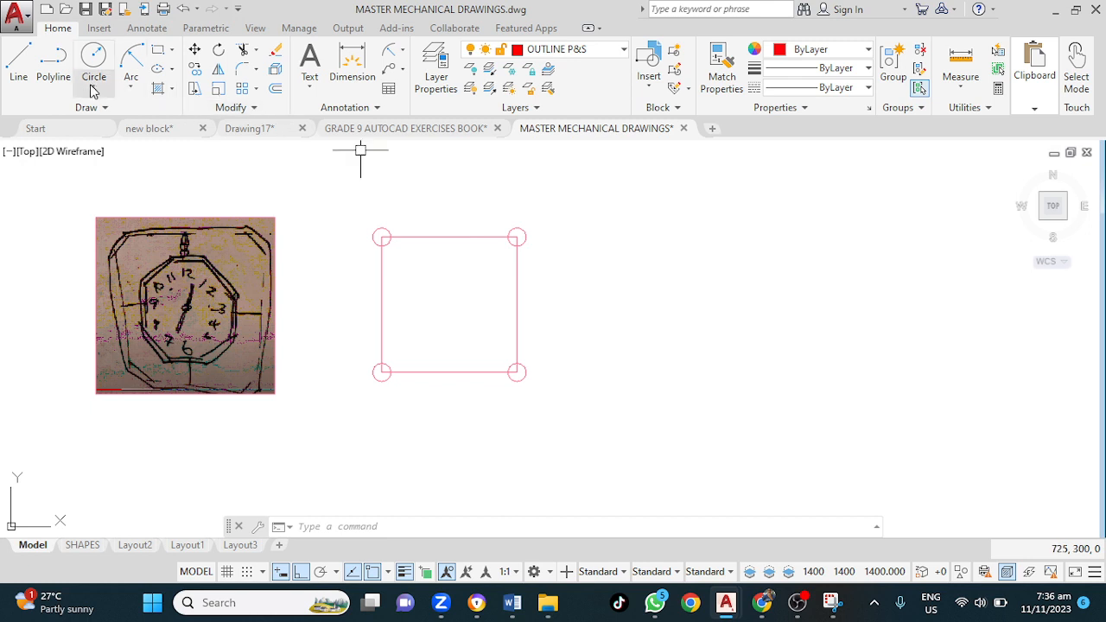
Start a polyline through the corner circles' intersections with the square, cutting the upper-left and upper-right corners and following the top edge
left_click(55, 63)
scroll(388, 244, "up", 4)
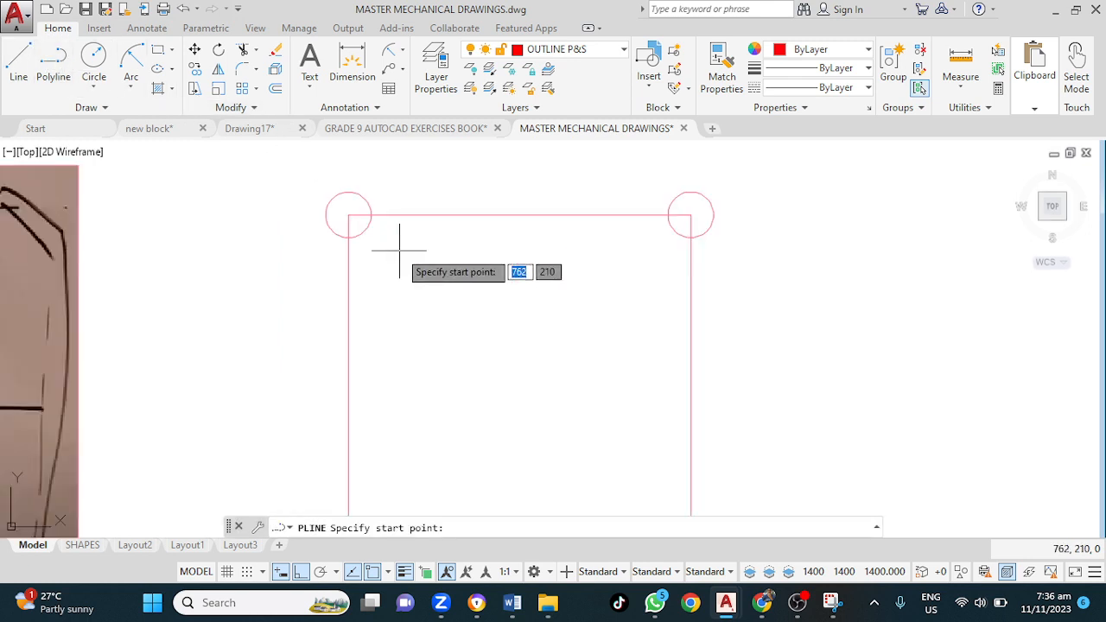
left_click(347, 237)
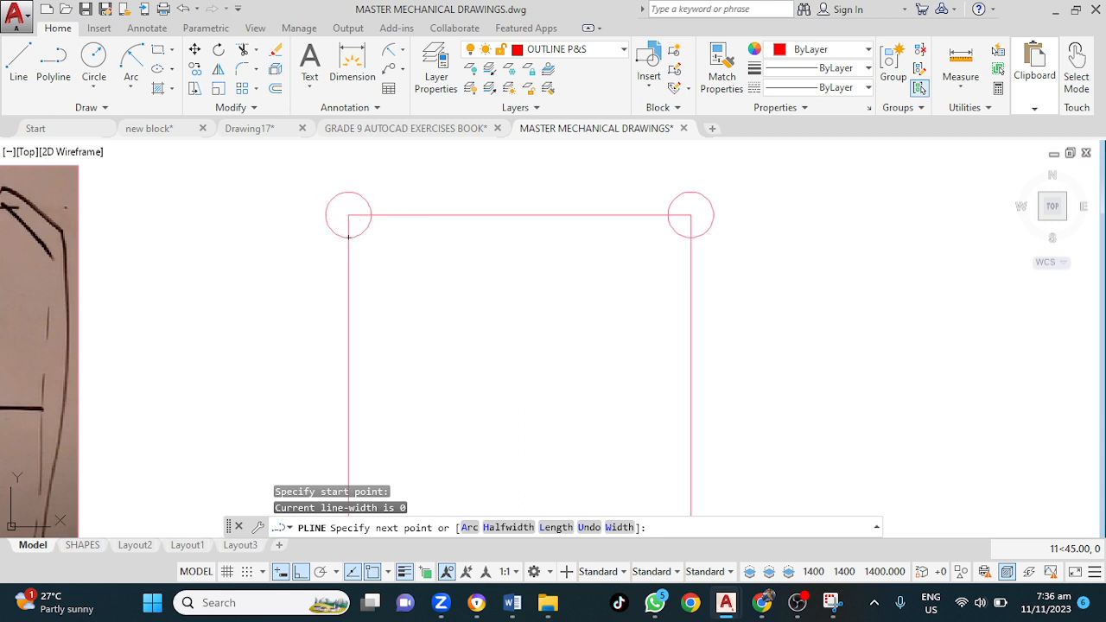
left_click(371, 215)
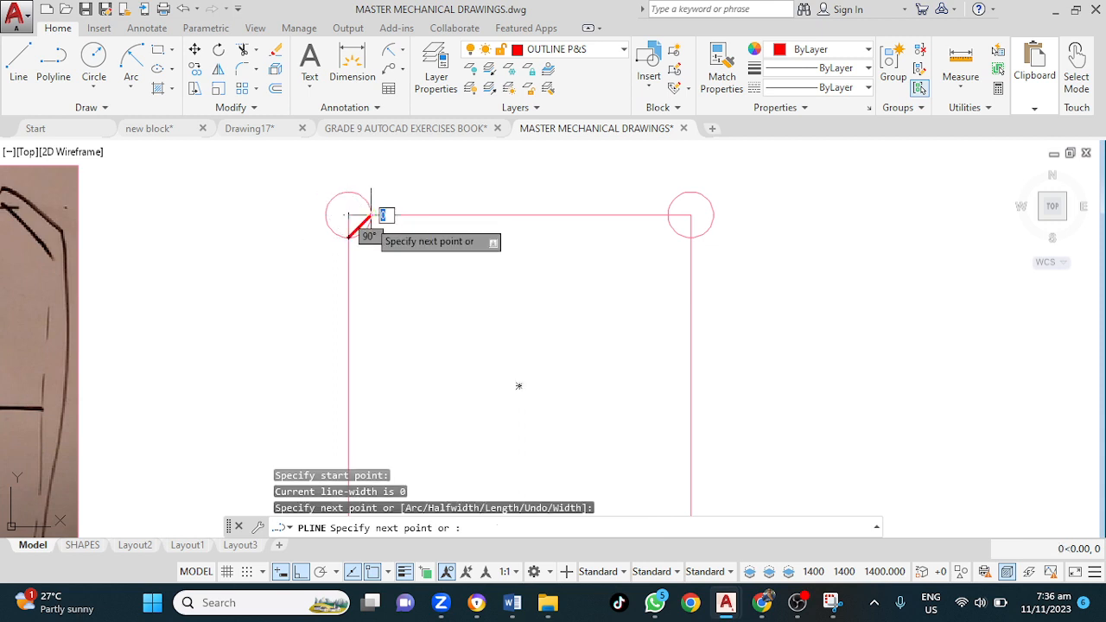
left_click(668, 214)
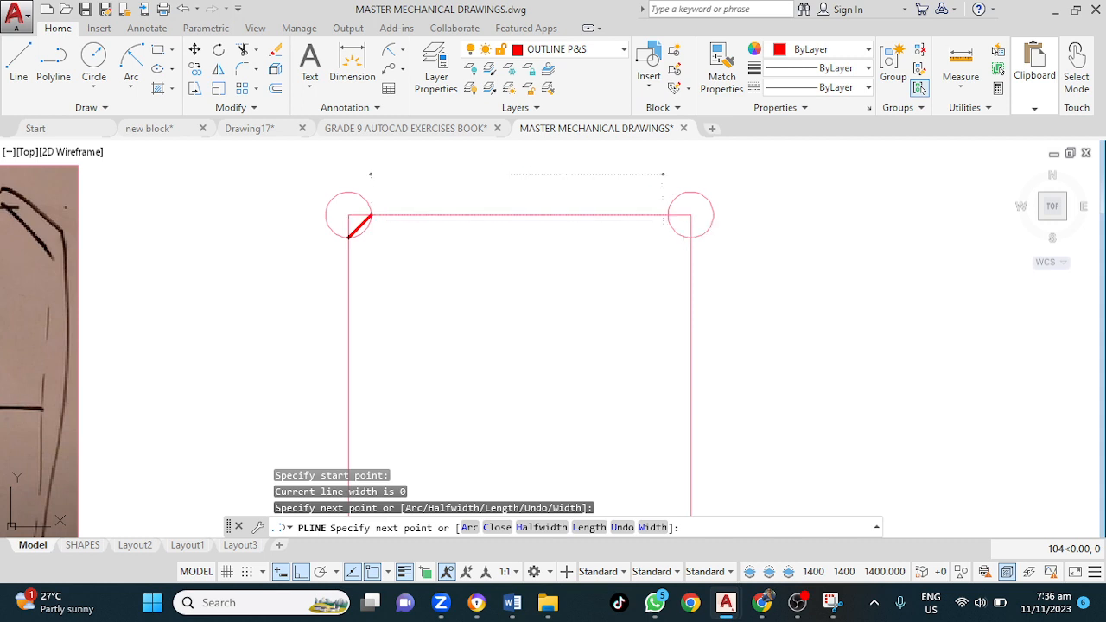
left_click(690, 237)
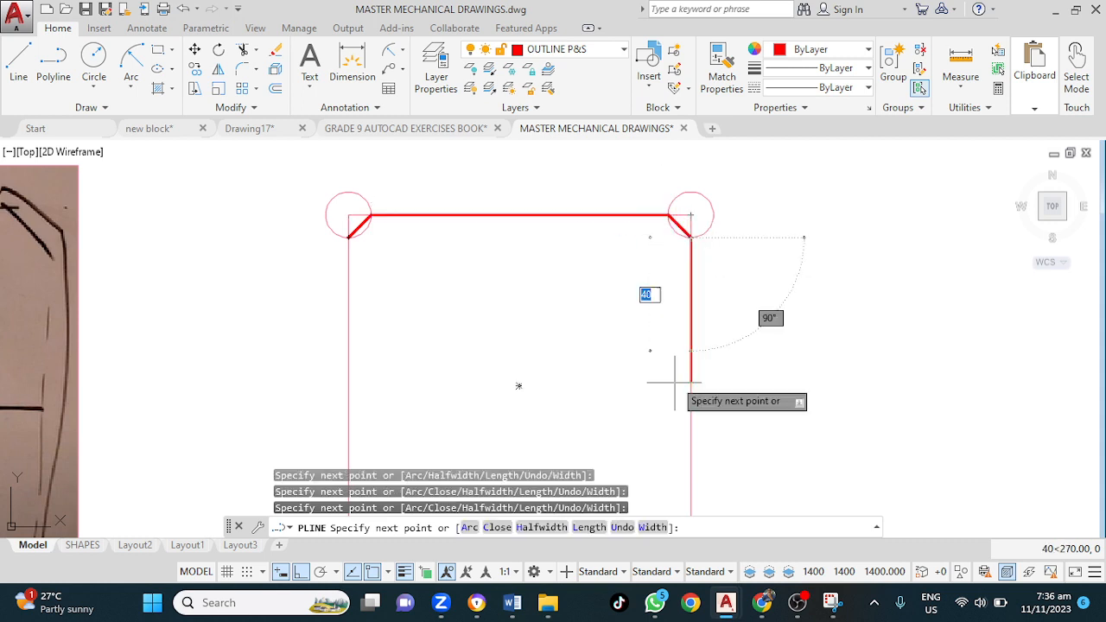
Continue the polyline down the right side, cut both lower corners at the circle intersections, and close it along the left side
middle_click_drag(671, 420, 668, 225)
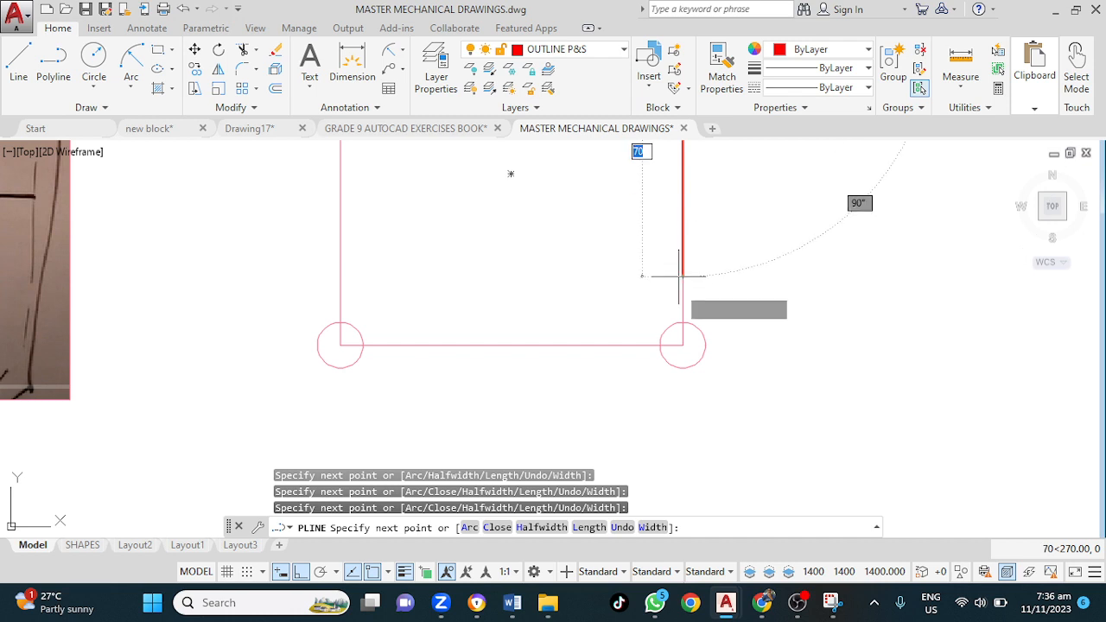
left_click(683, 322)
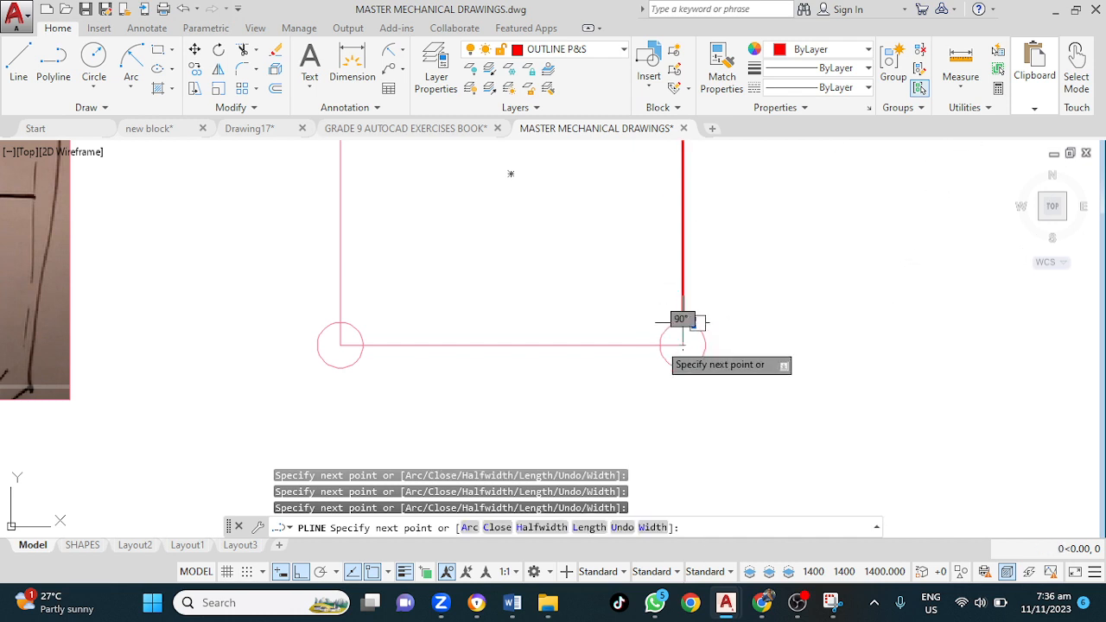
left_click(660, 345)
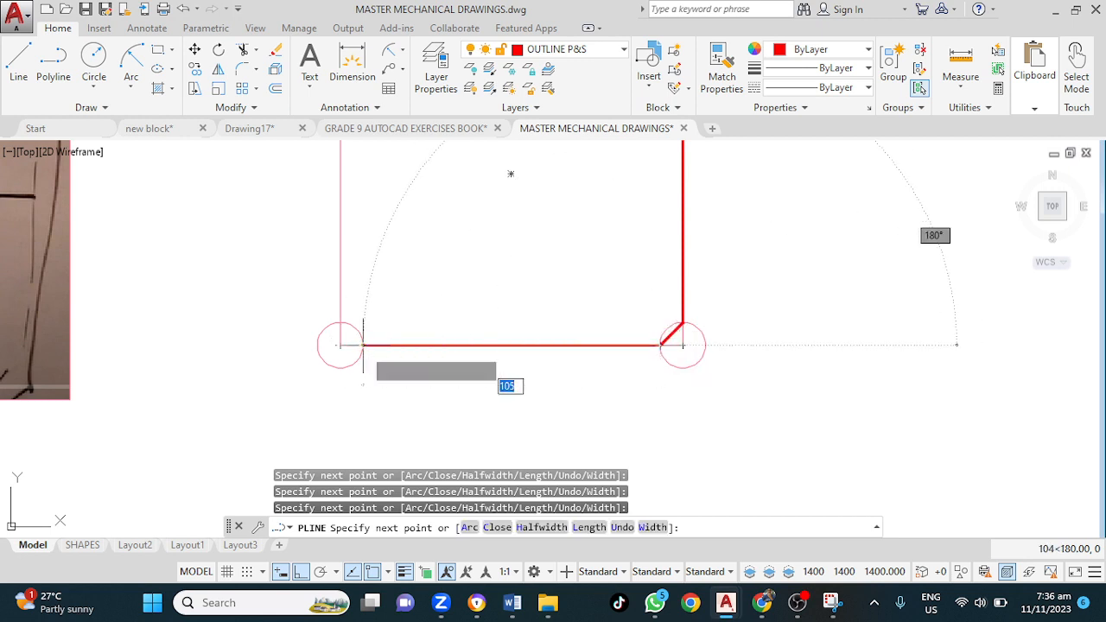
left_click(363, 345)
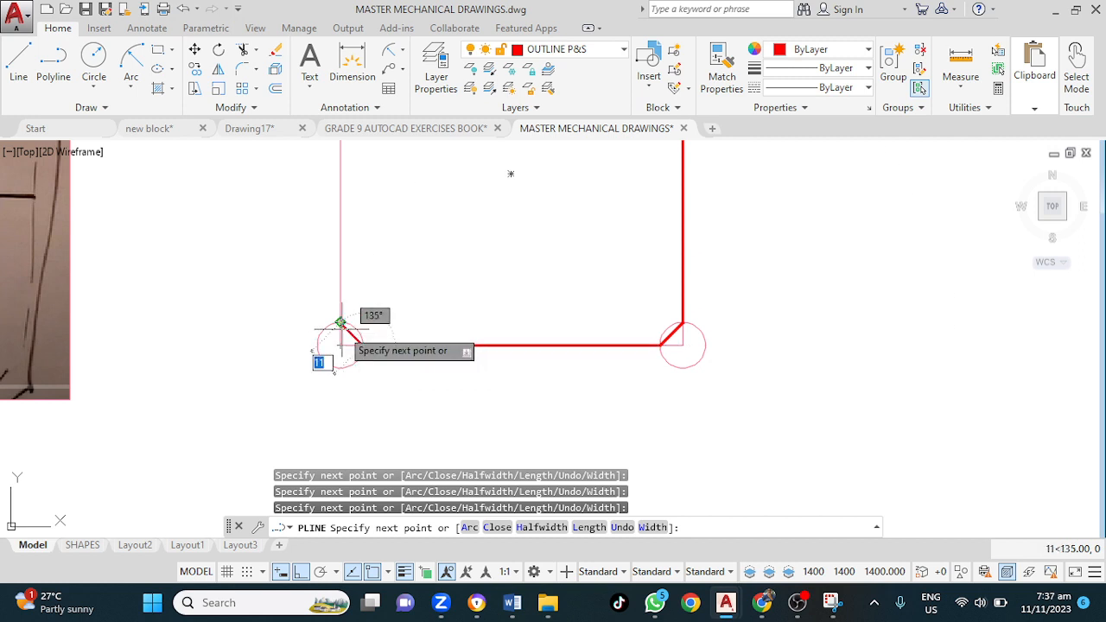
left_click(340, 323)
middle_click_drag(361, 204, 345, 378)
type("C")
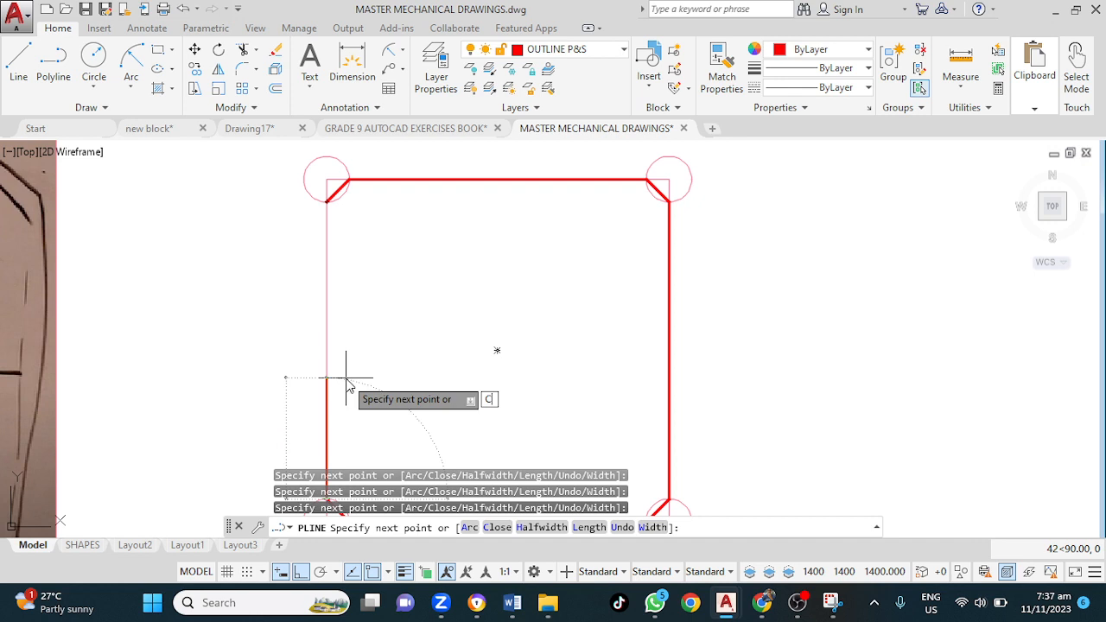
key("Return")
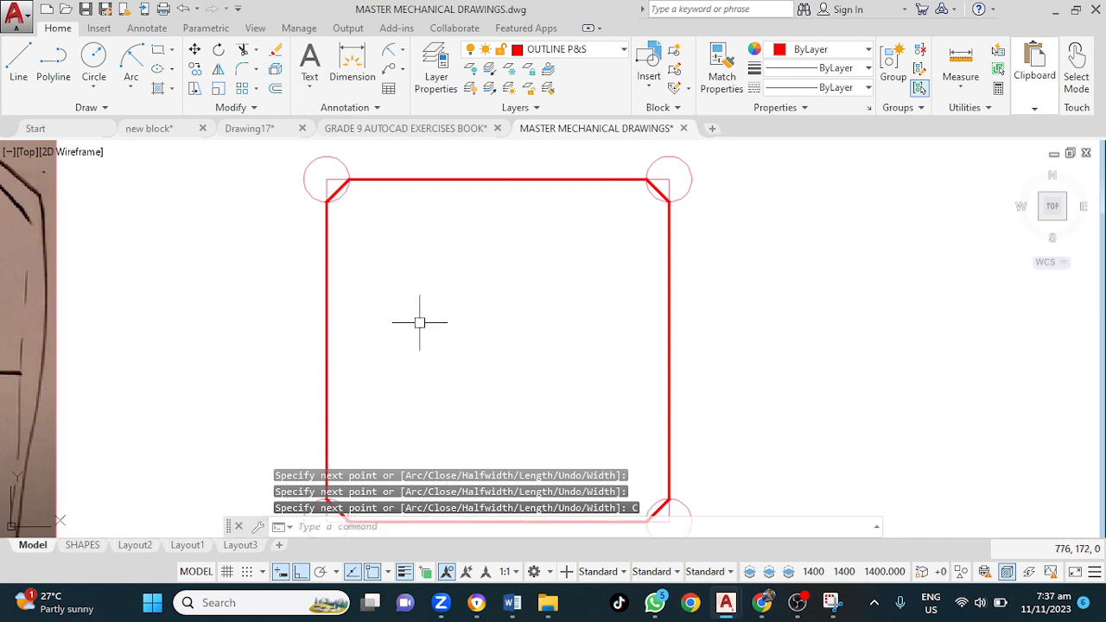
Offset the cut-corner outline inward by 4 using the Through option
scroll(422, 313, "down", 2)
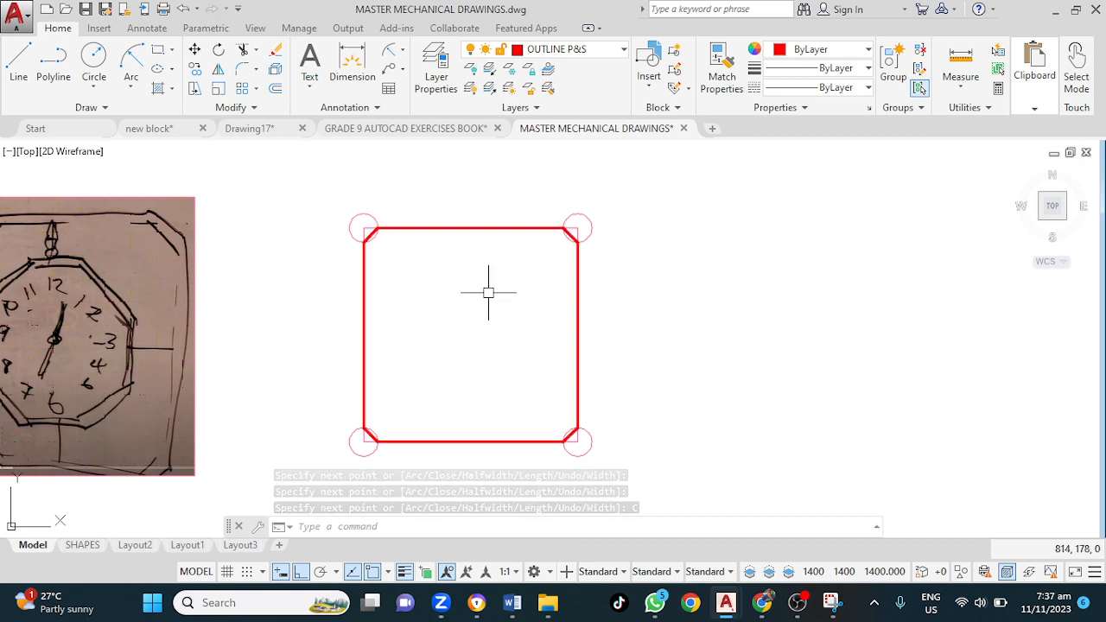
middle_click_drag(284, 282, 519, 278)
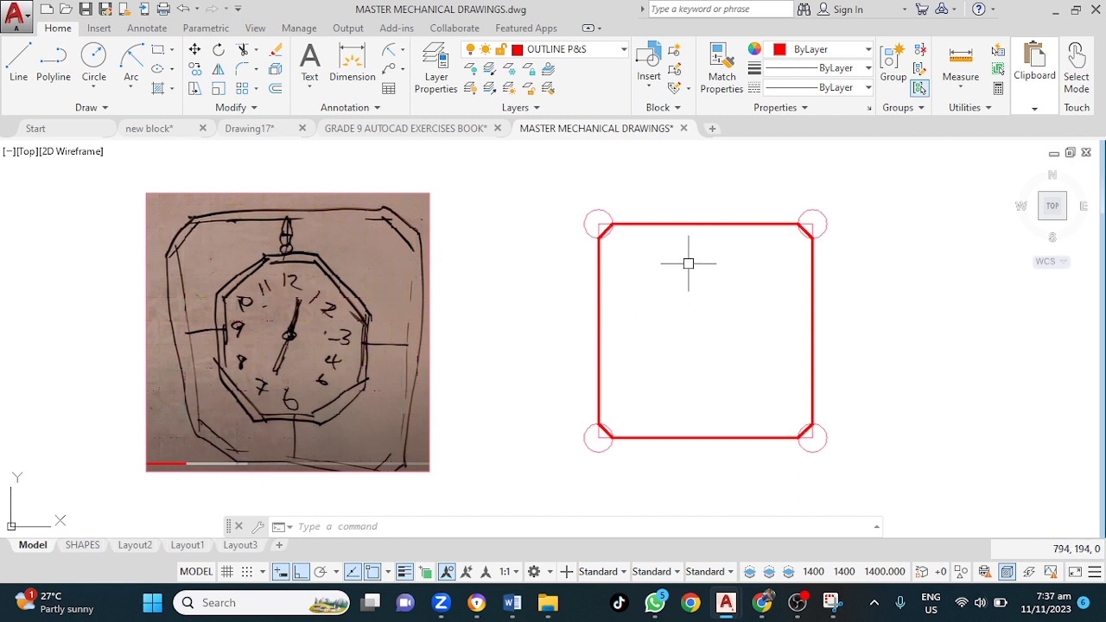
left_click(689, 224)
key("Escape")
type("o")
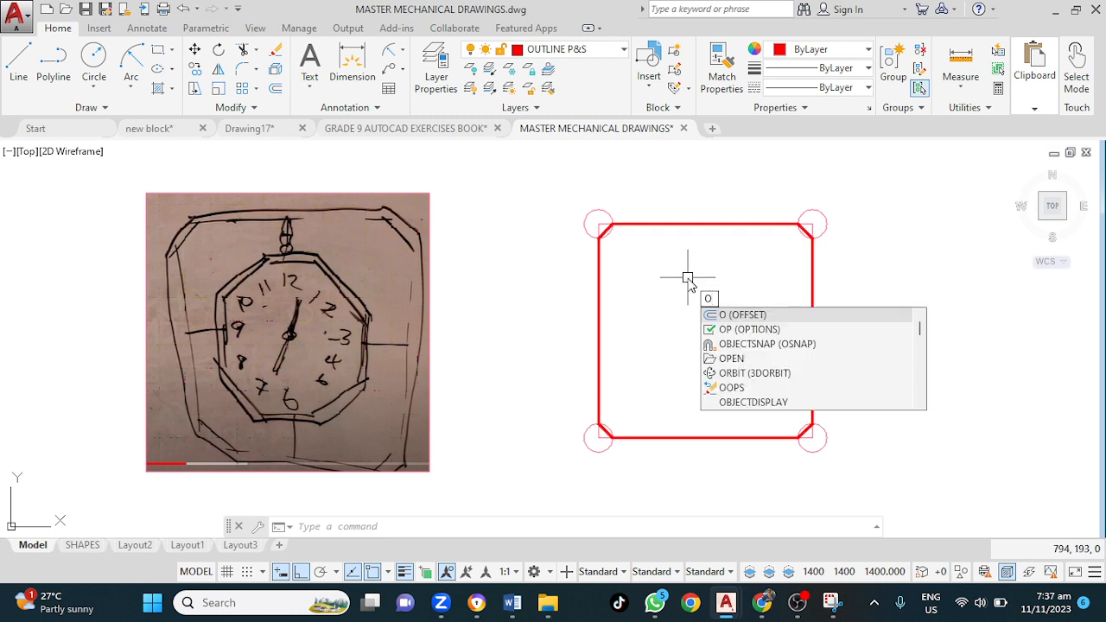
key("Return")
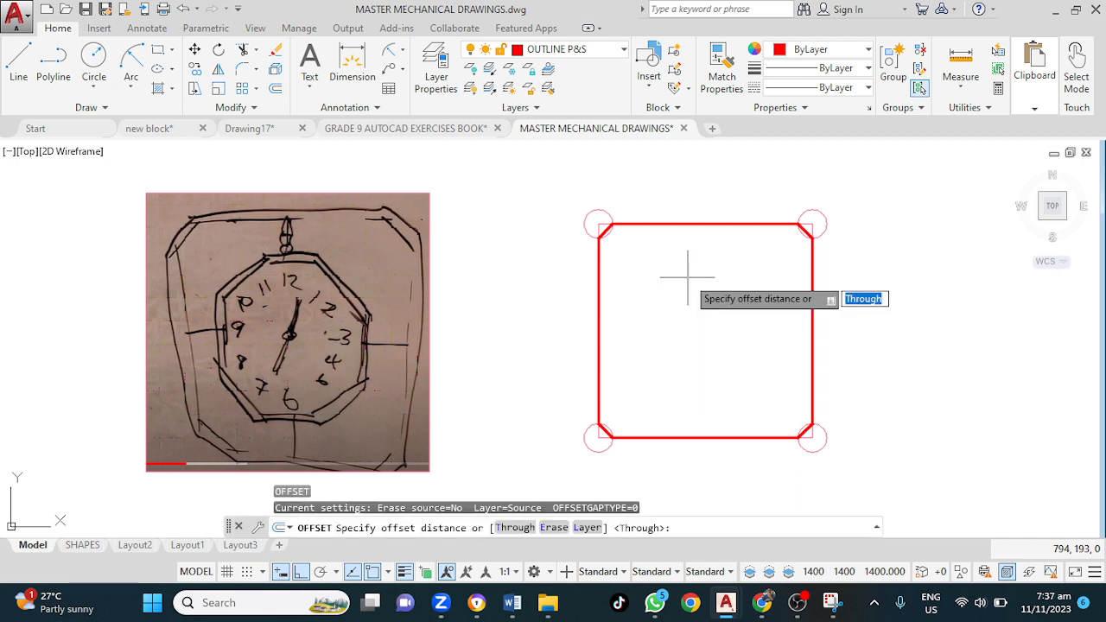
key("Return")
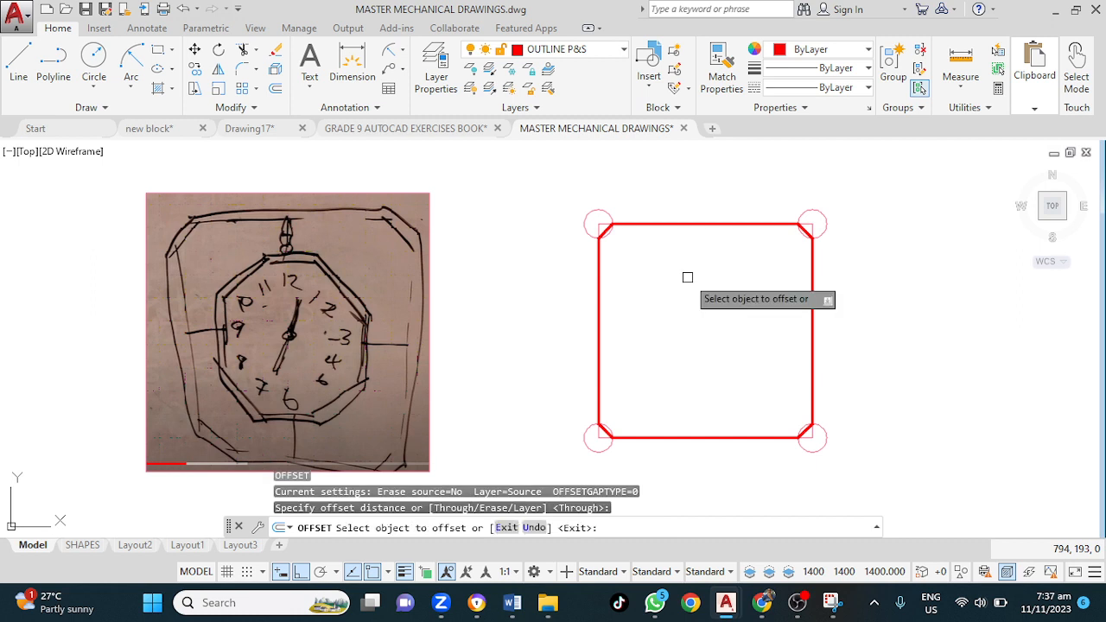
left_click(709, 222)
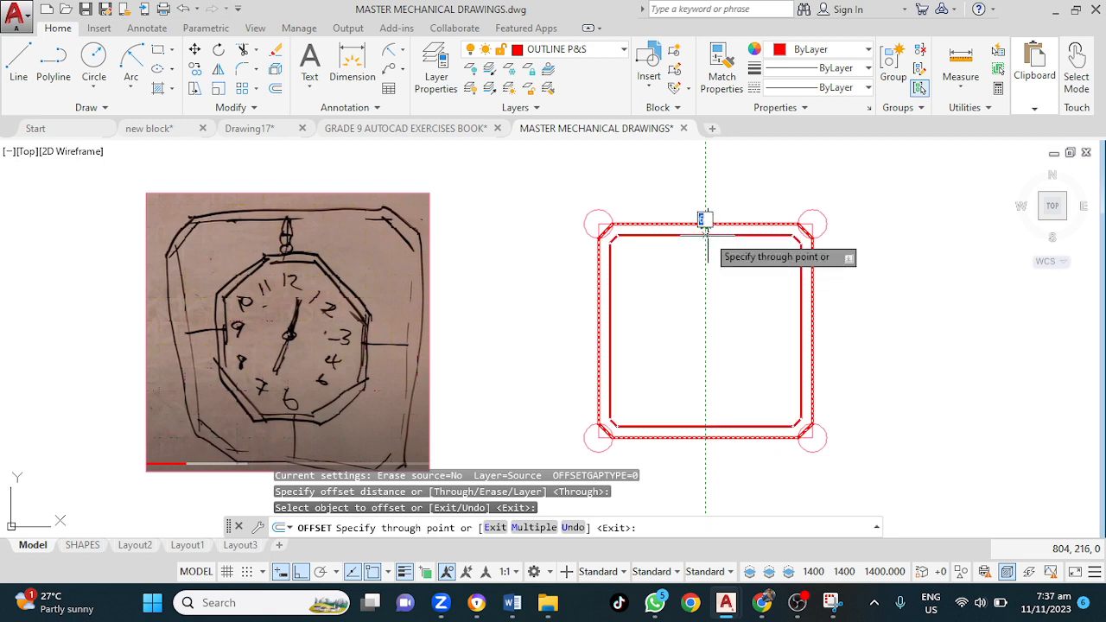
left_click(707, 242)
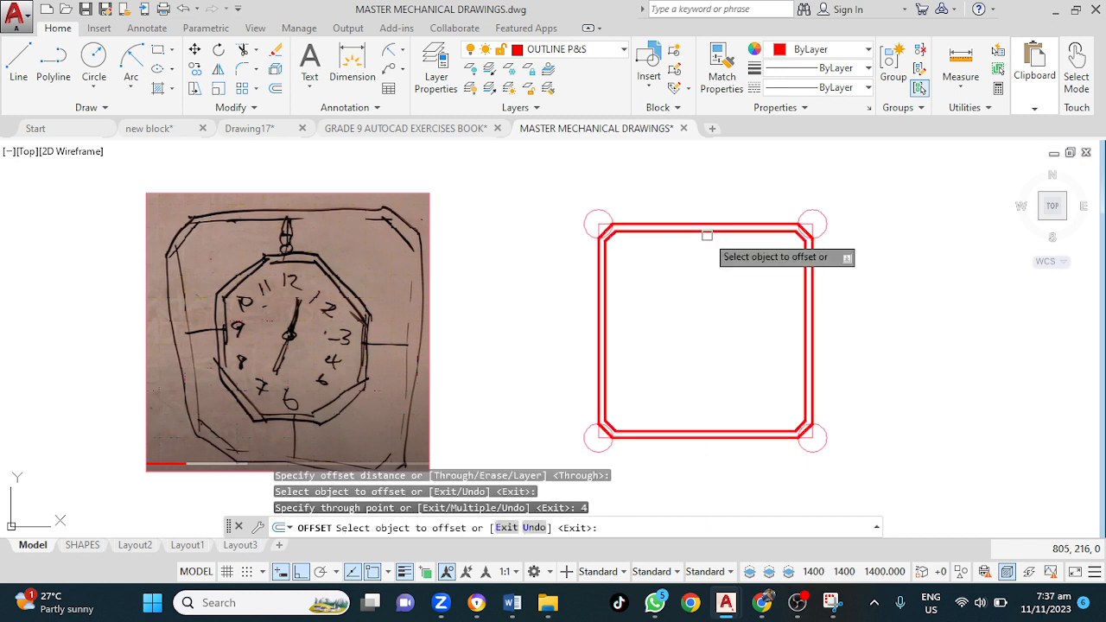
key("Escape")
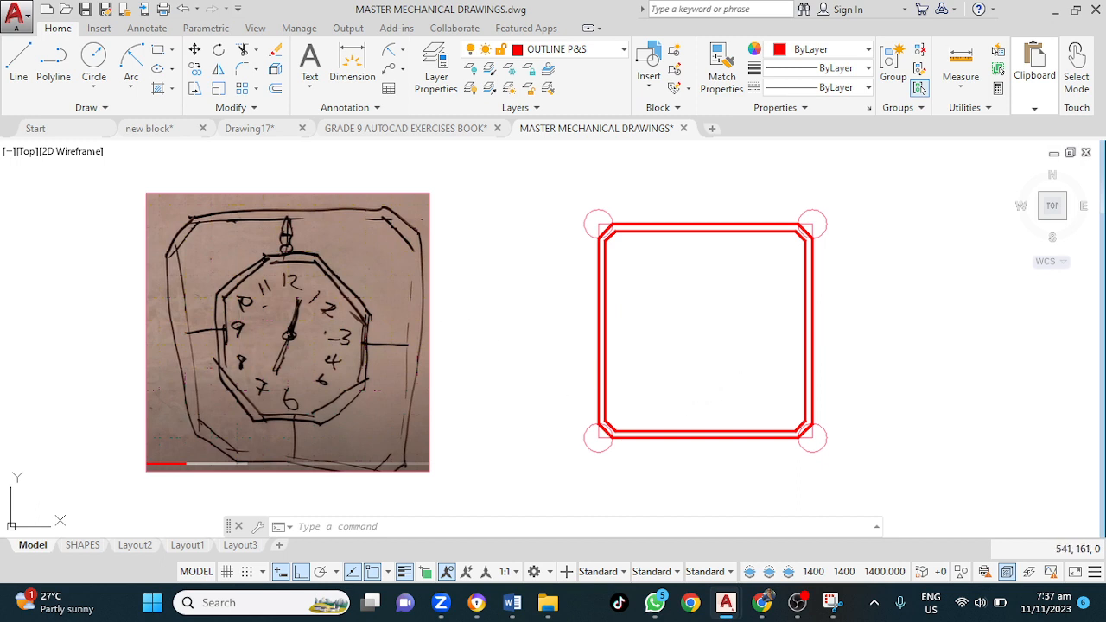
Make CONST 2 the current layer and draw a circle of radius 45 at the outline's geometric centre
left_click(596, 49)
left_click(550, 167)
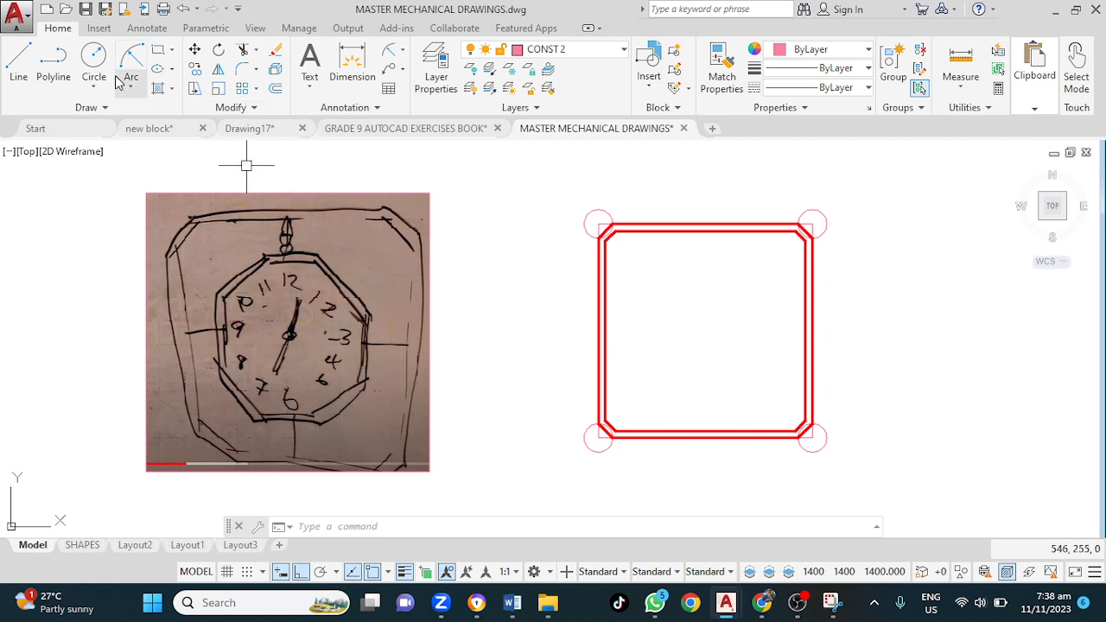
left_click(94, 60)
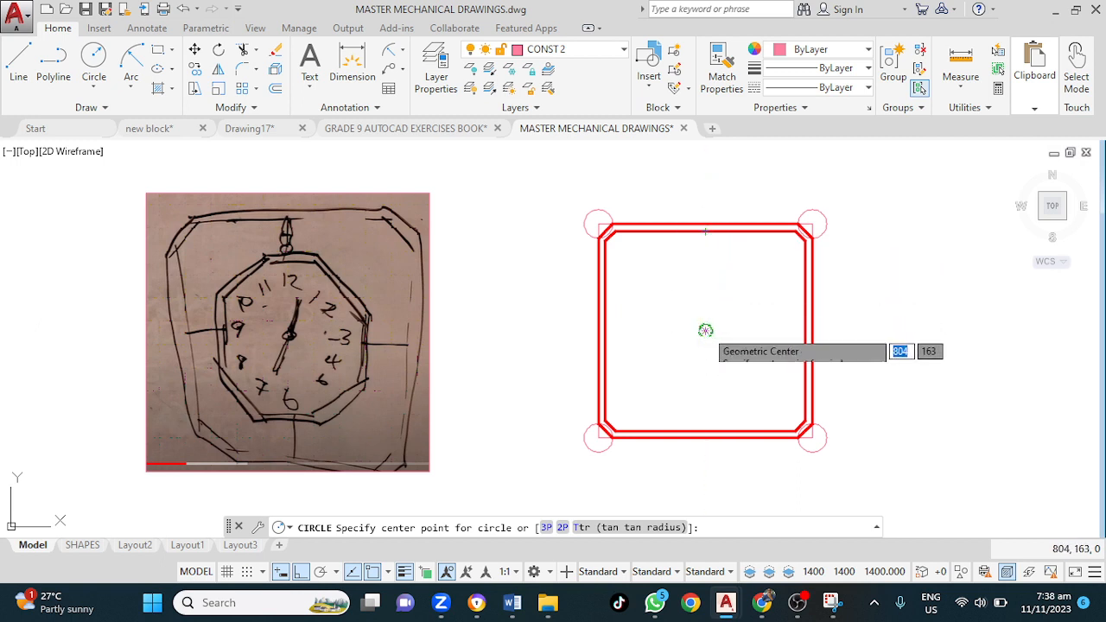
left_click(706, 330)
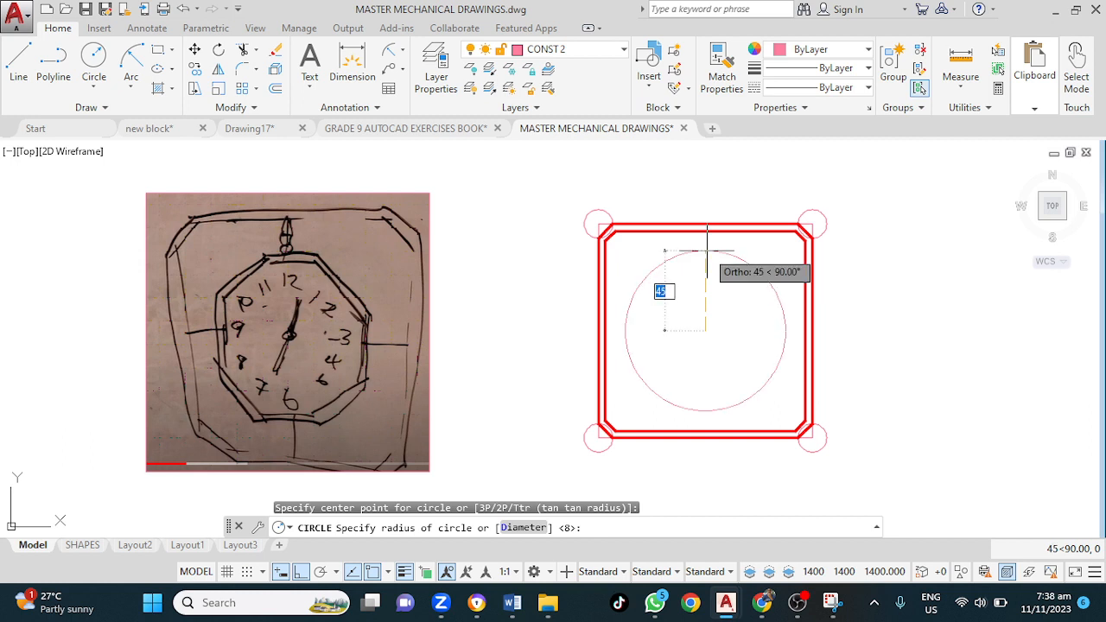
key("Return")
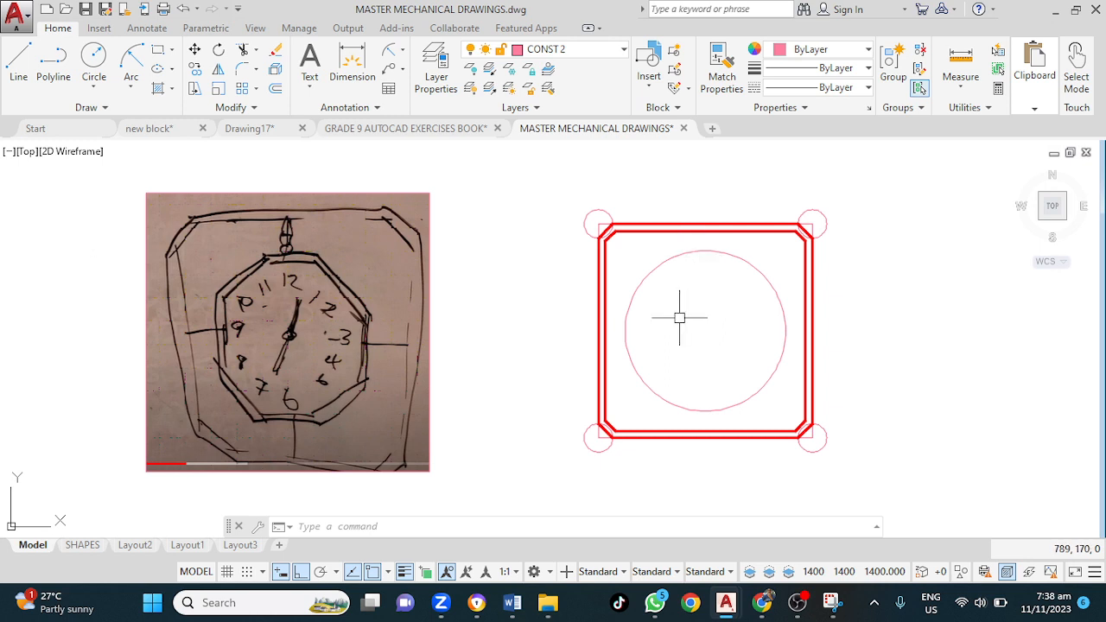
Draw an 8-sided polygon circumscribed about the central circle, sharing its centre and sized to its top quadrant
type("po")
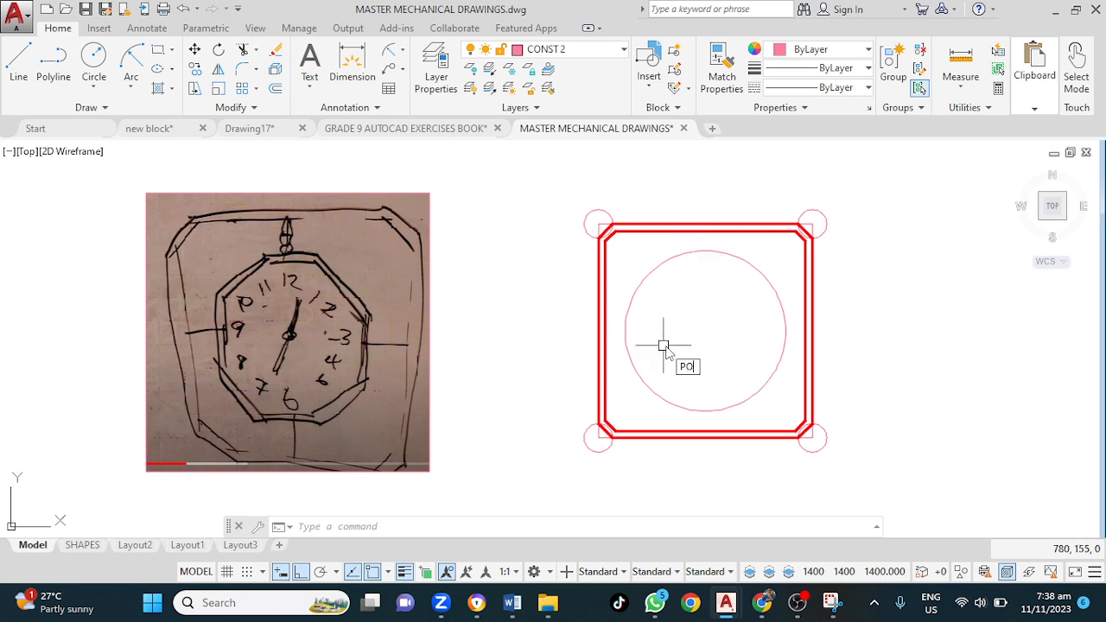
type("l")
key("Return")
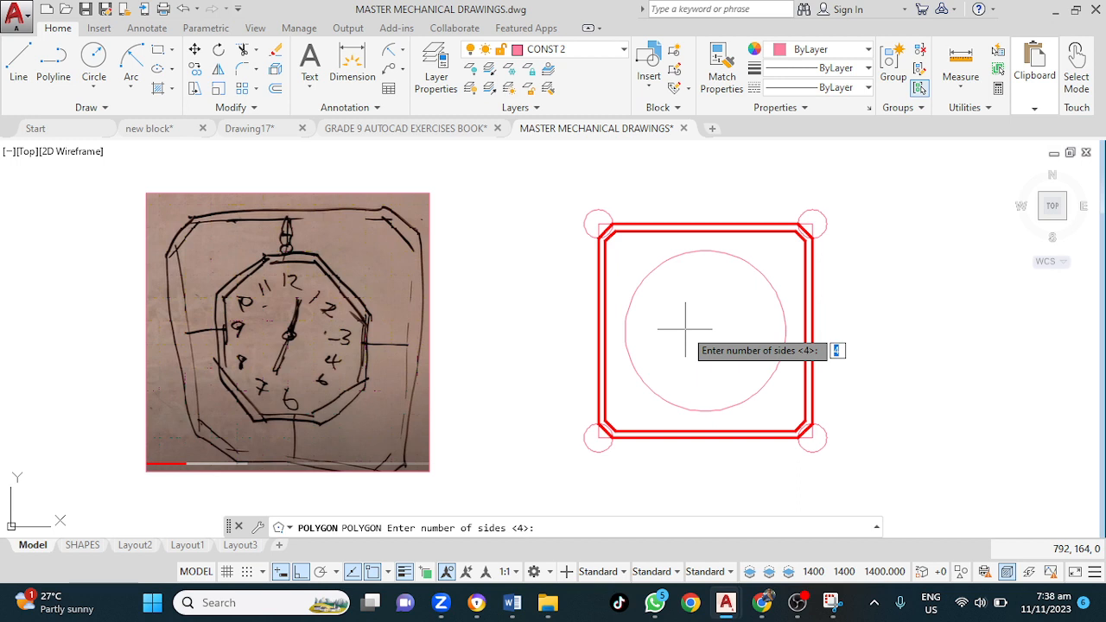
key("Return")
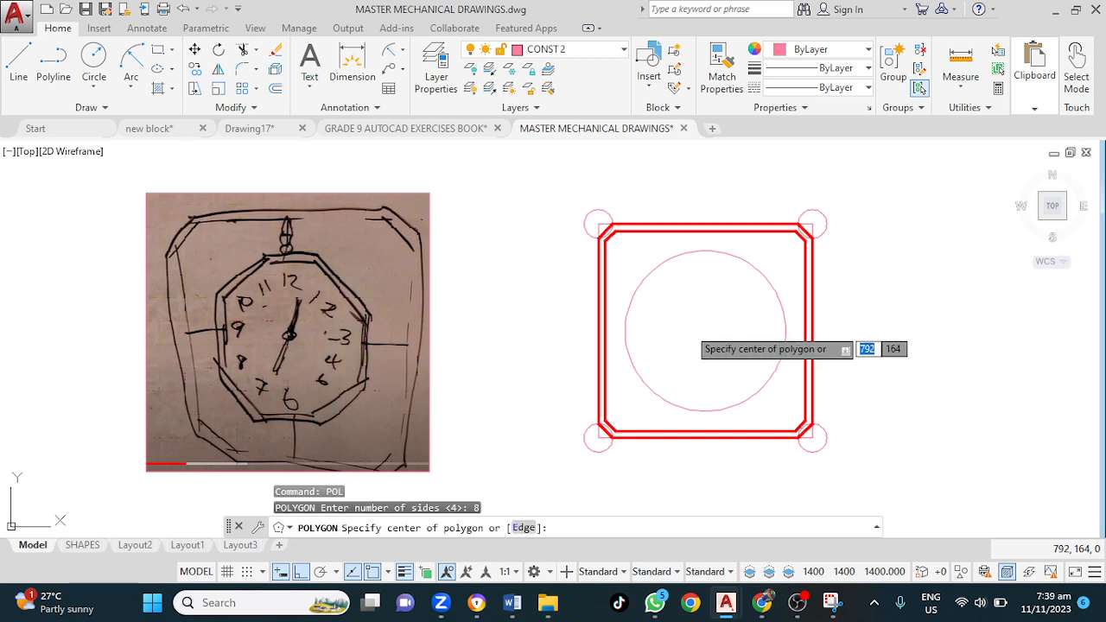
left_click(705, 330)
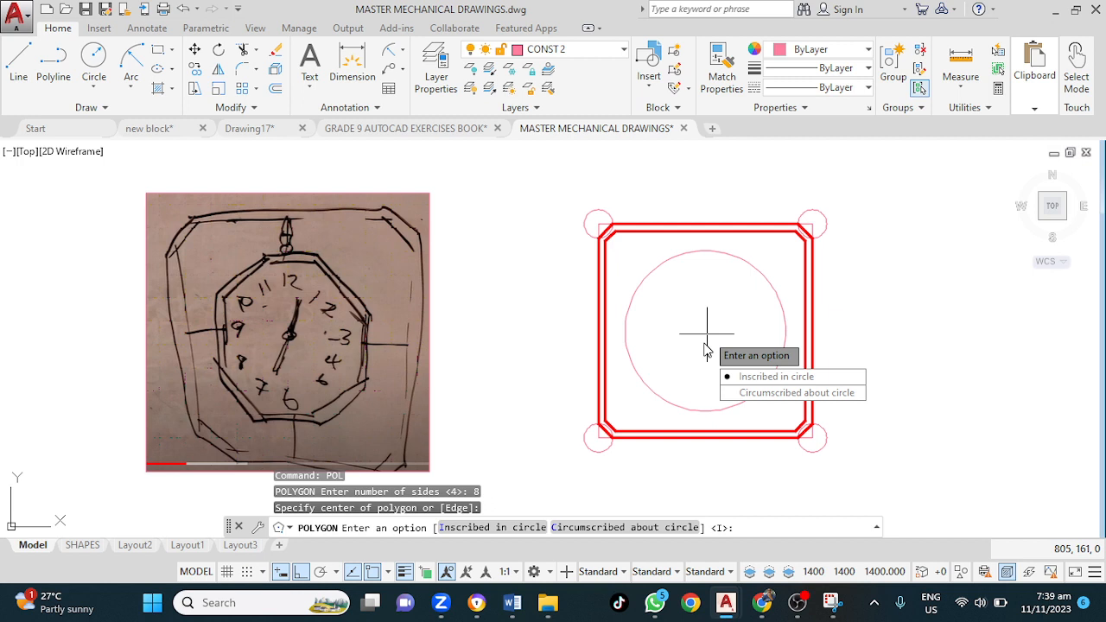
left_click(742, 392)
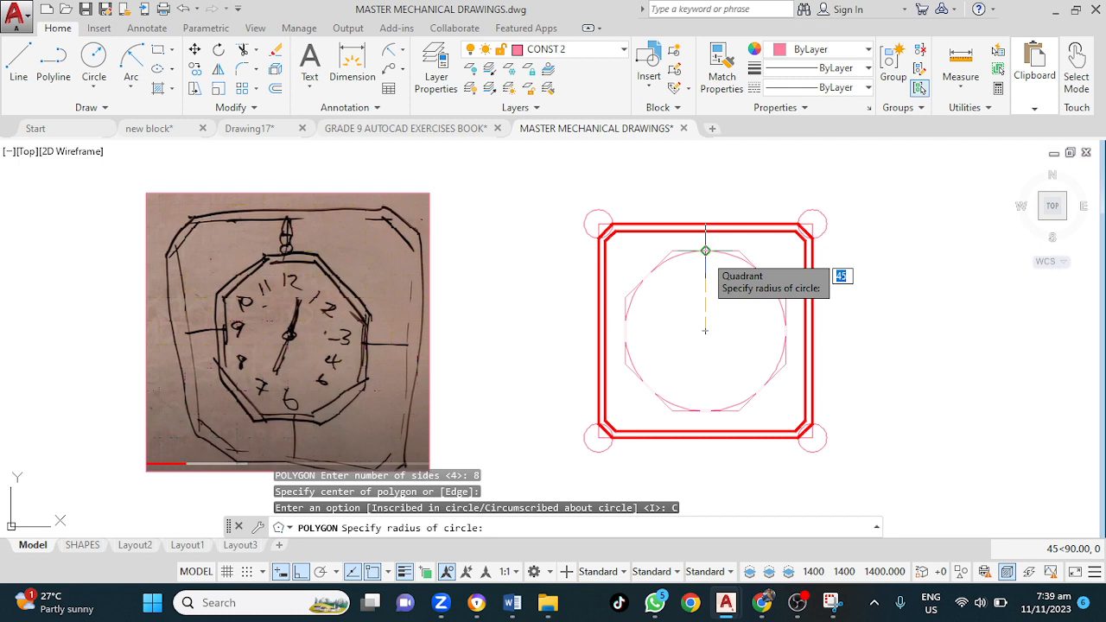
left_click(705, 251)
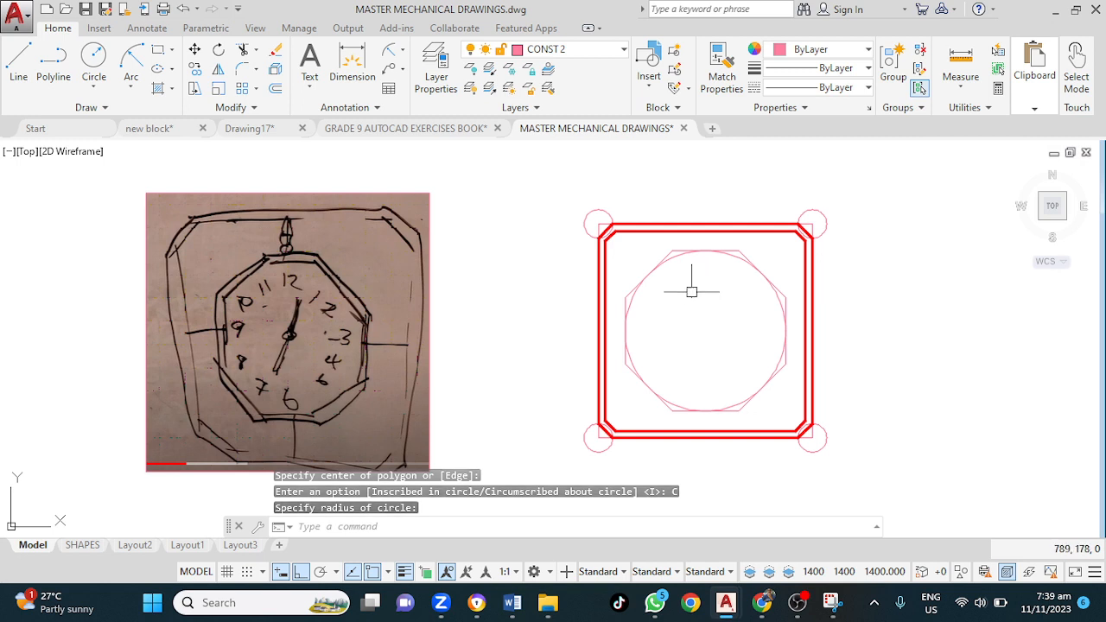
Delete the construction circle inside the octagon
scroll(704, 279, "up", 2)
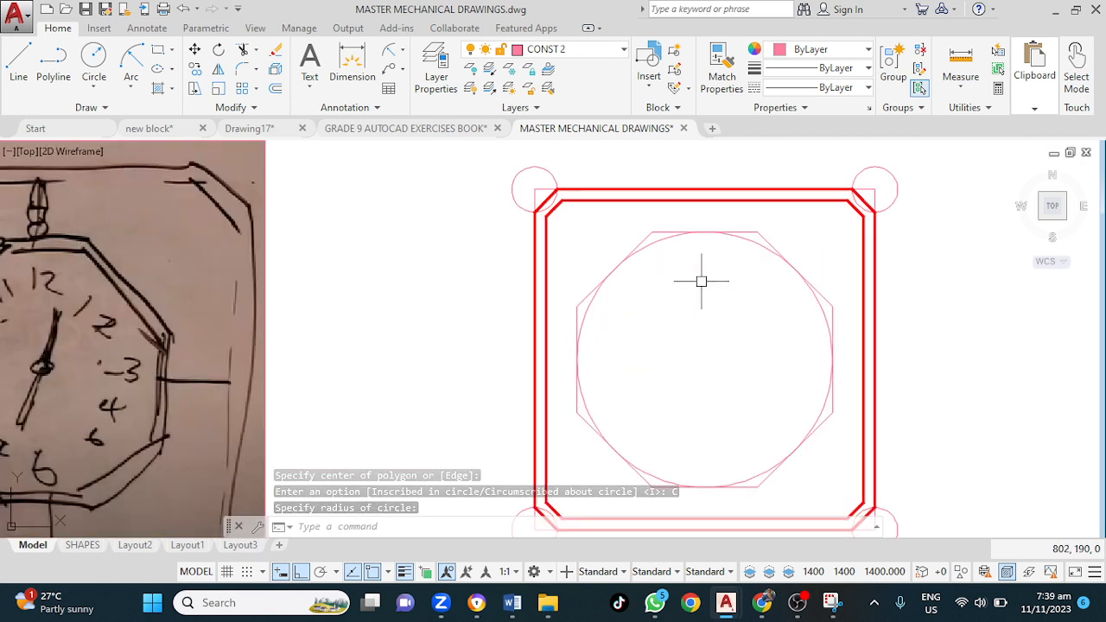
left_click(763, 249)
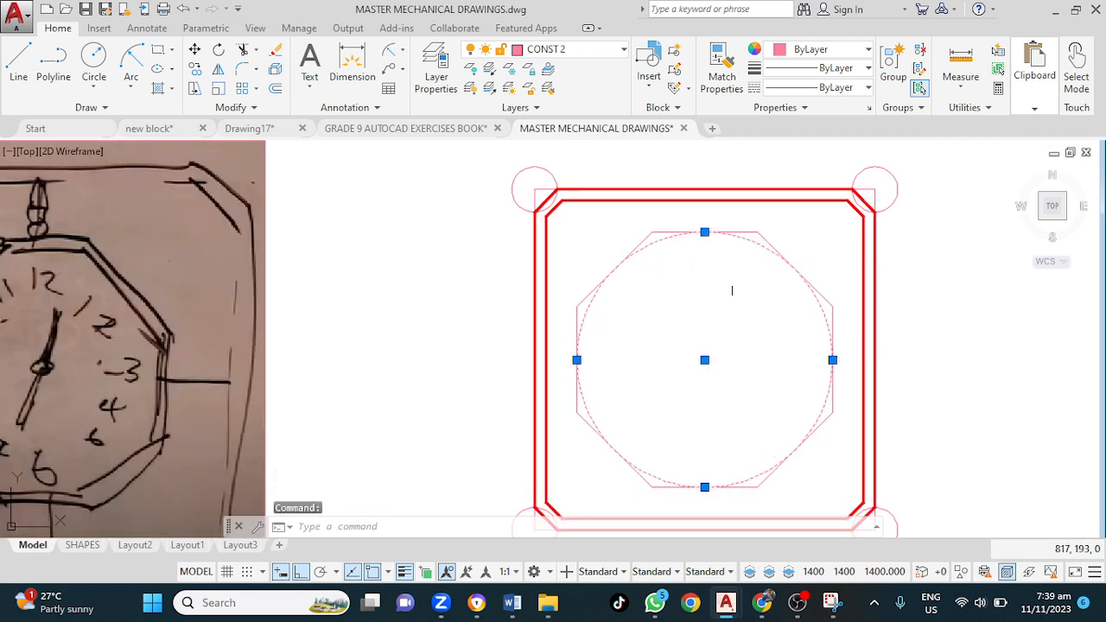
key("Delete")
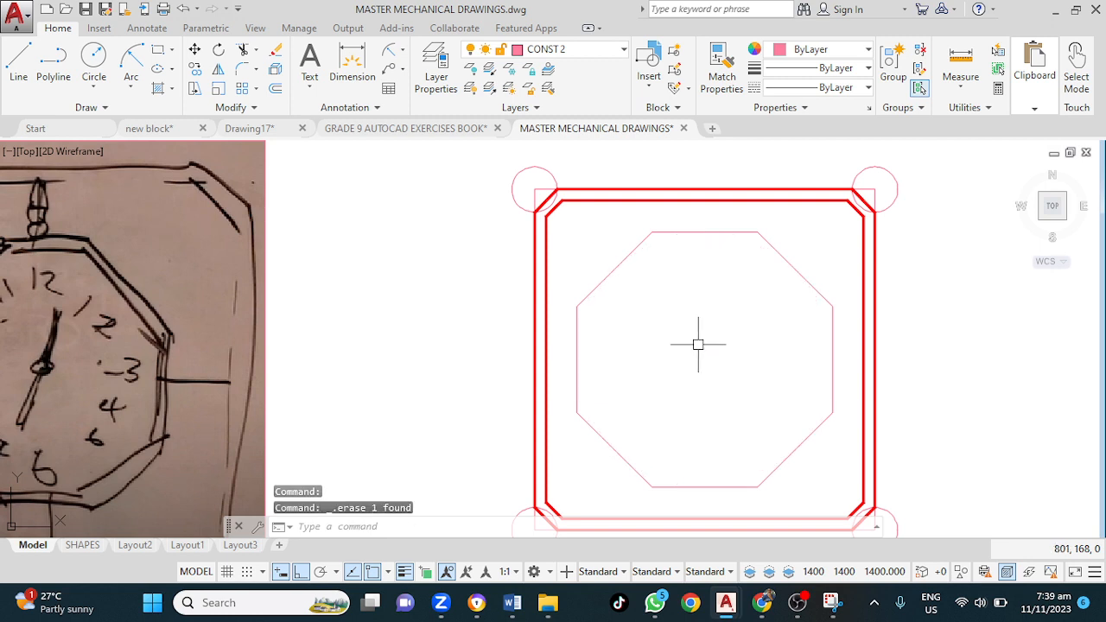
Offset the octagon inward by 4 using the Through option
scroll(647, 340, "down", 2)
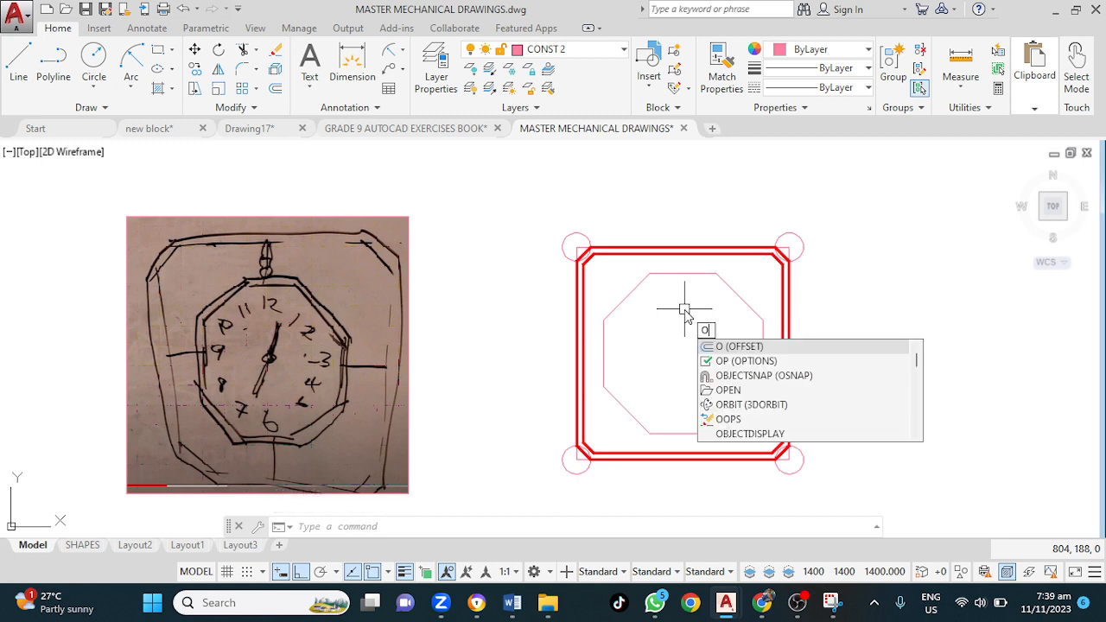
key("Return")
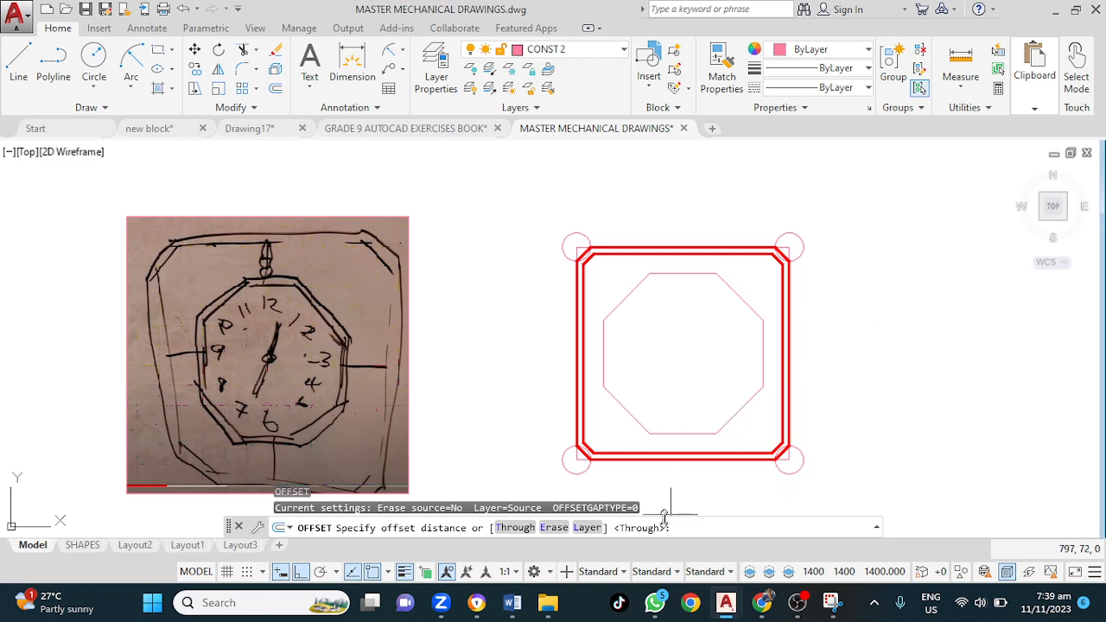
key("Return")
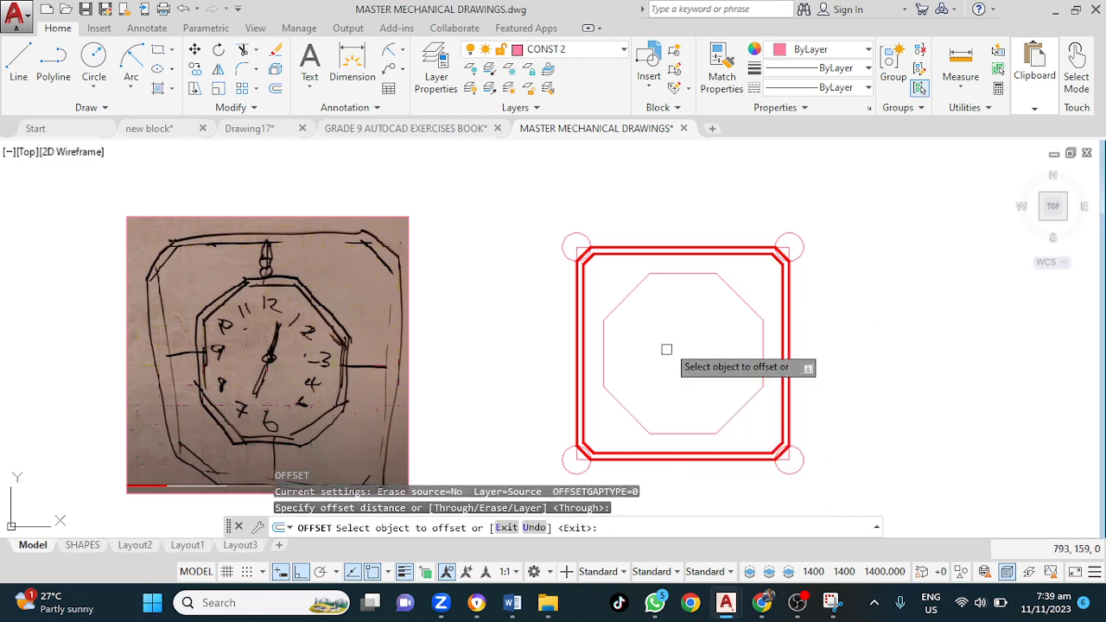
left_click(686, 272)
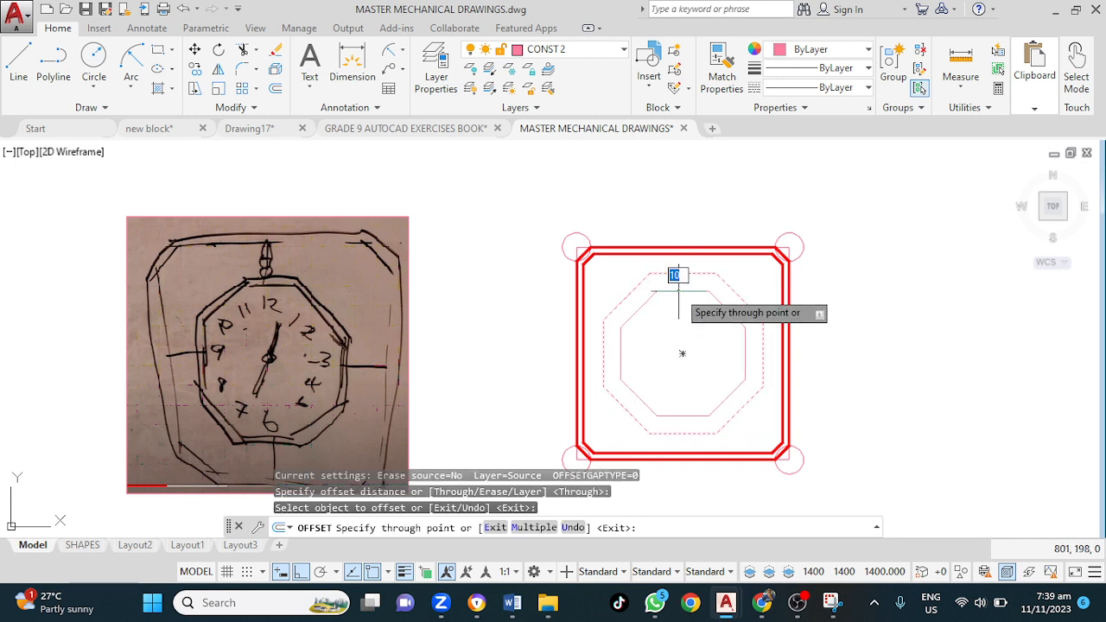
type("4")
key("Return")
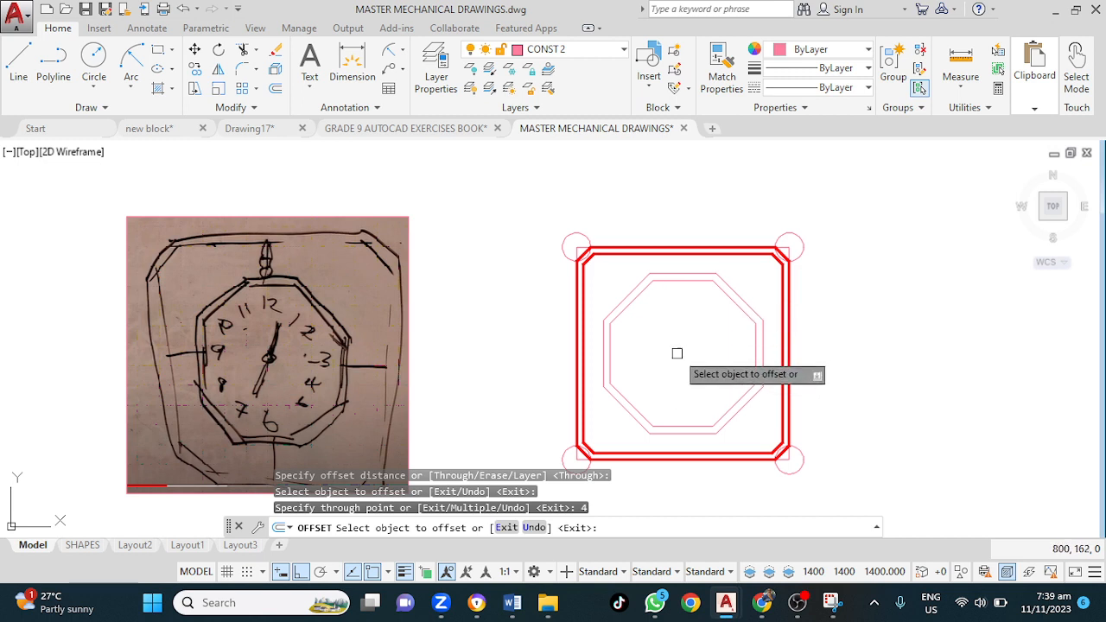
key("Escape")
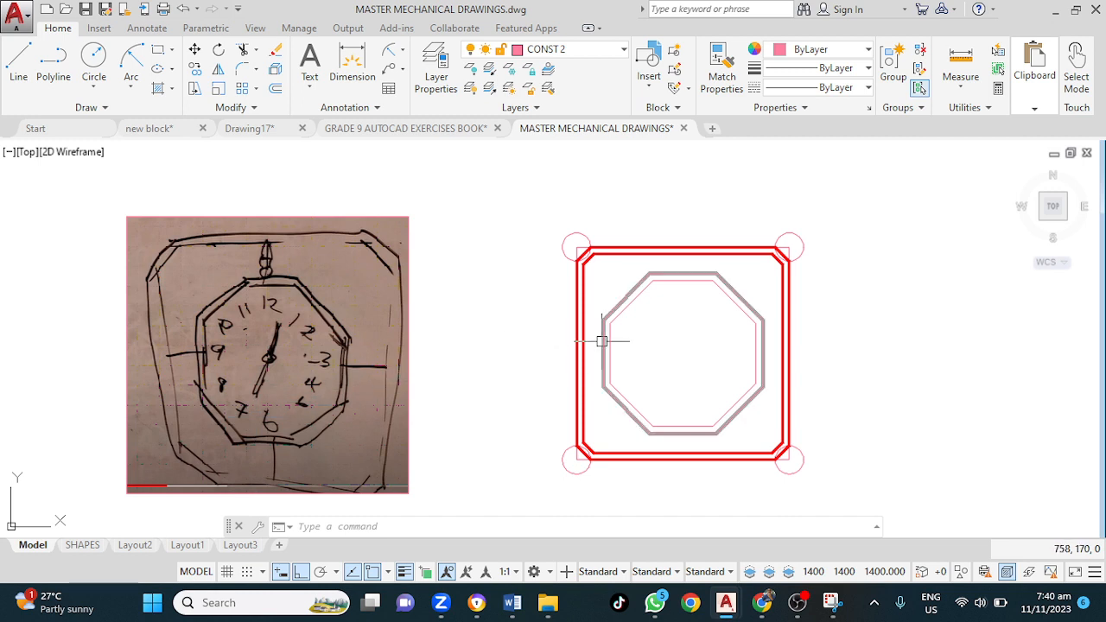
Draw a circle of radius 36 at the centre of the octagons
type("c")
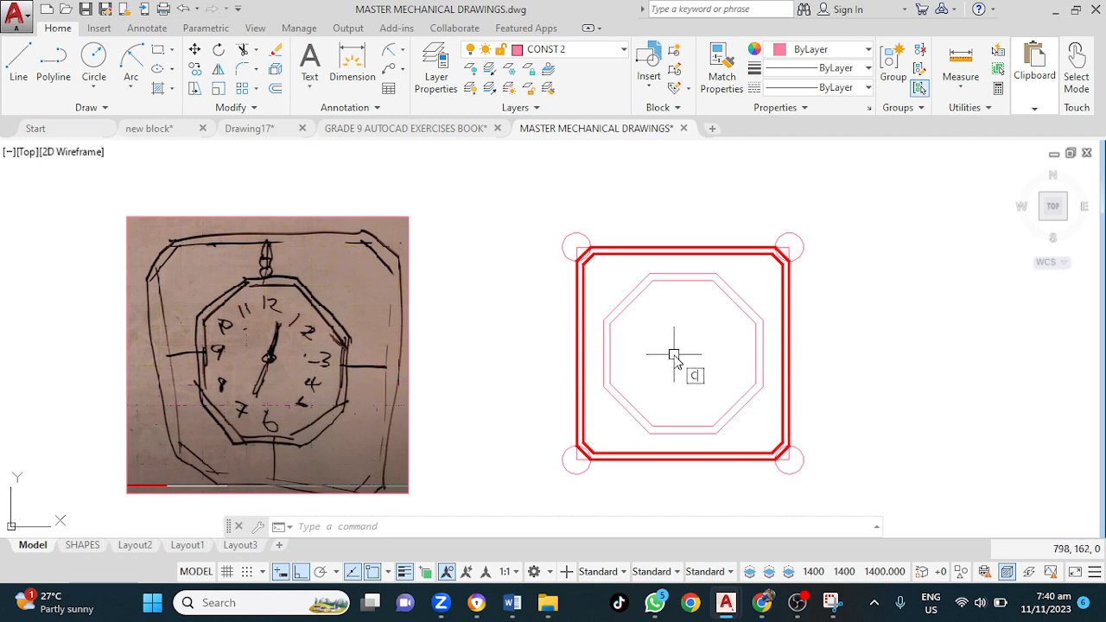
key("Return")
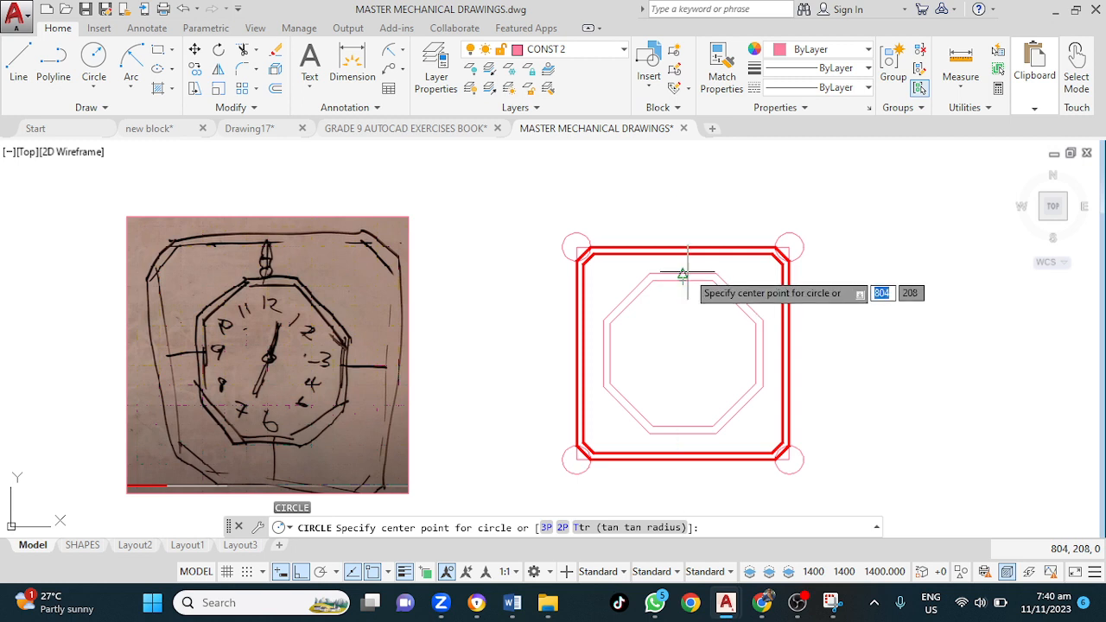
left_click(683, 354)
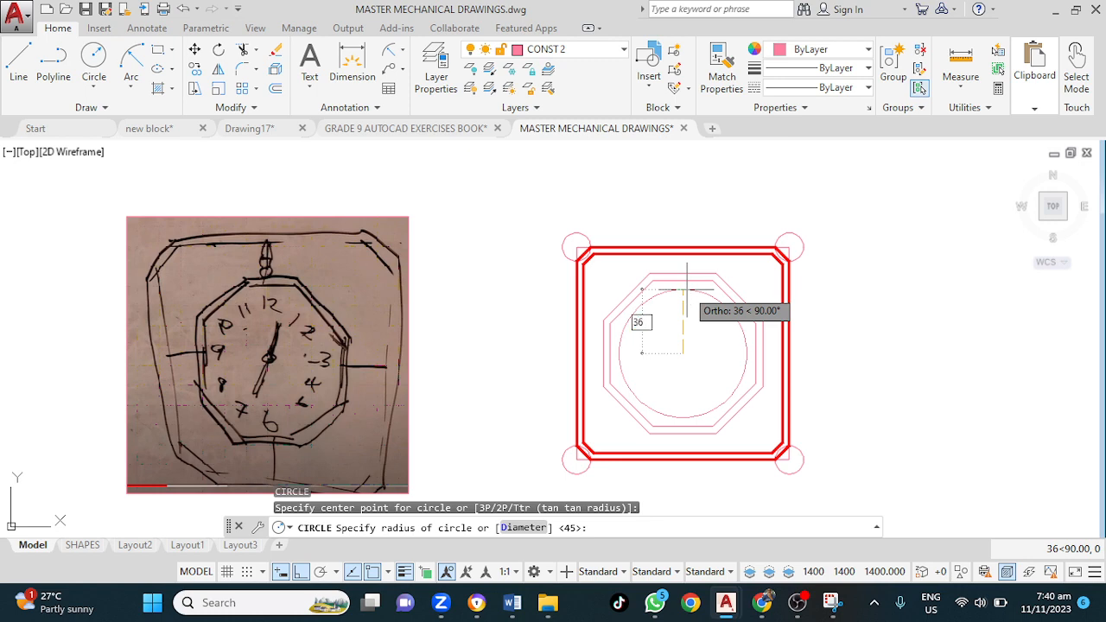
left_click(687, 289)
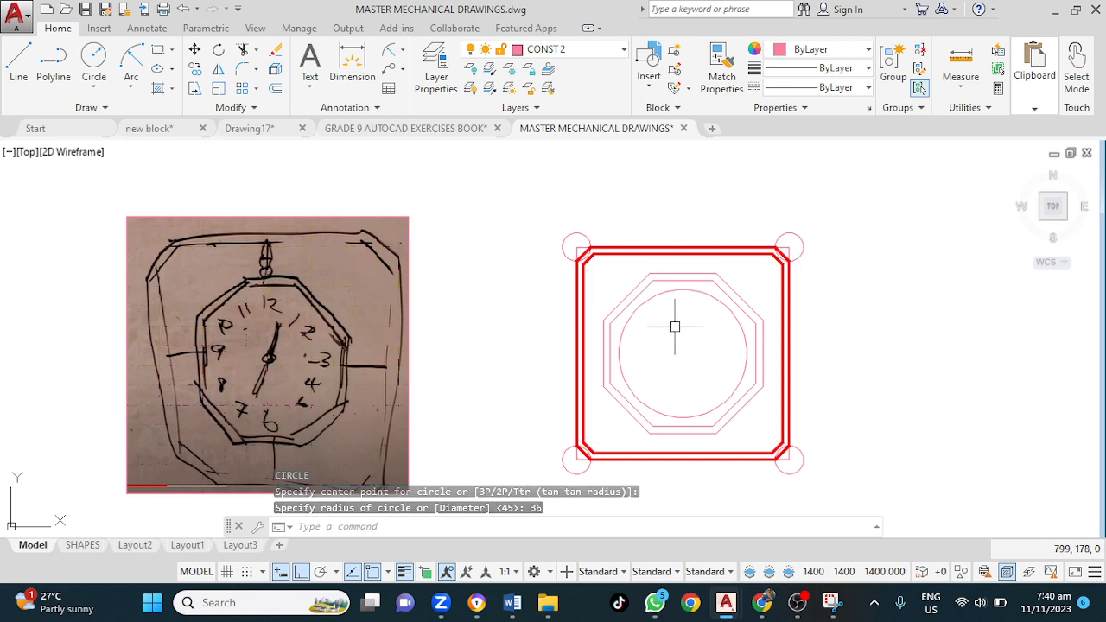
Offset the 36-radius circle inward by 10 using the Through option
type("o")
key("Return")
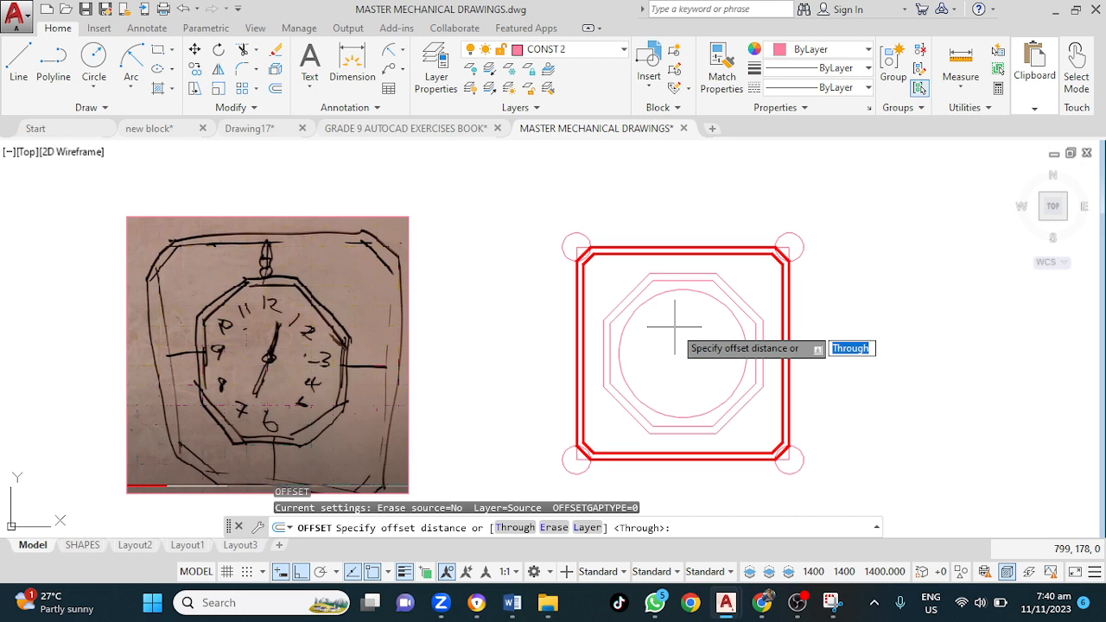
key("Return")
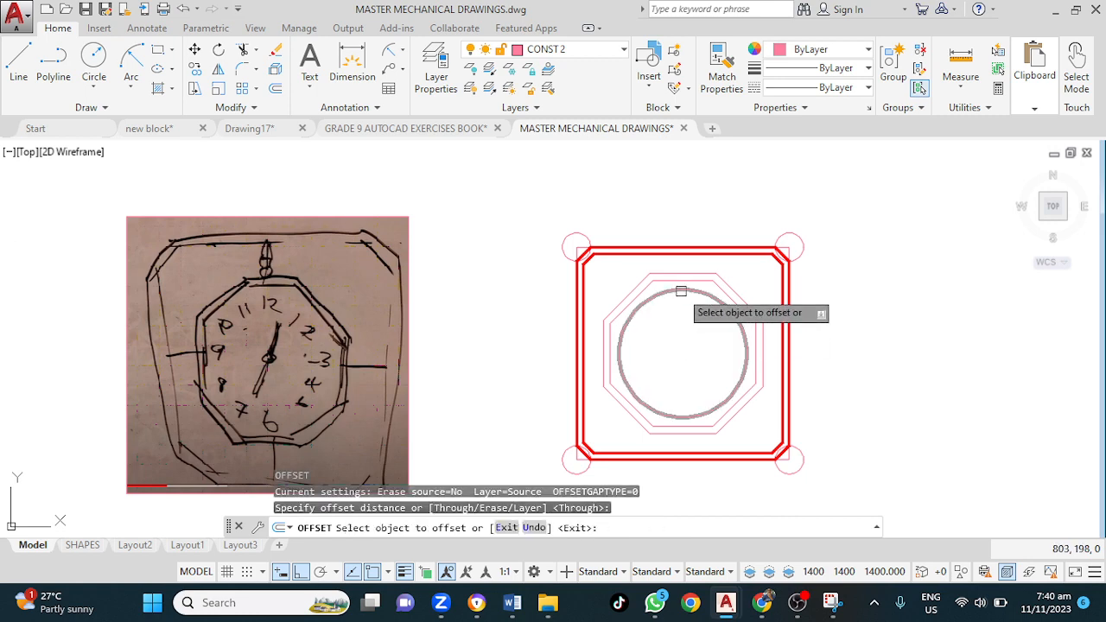
left_click(681, 290)
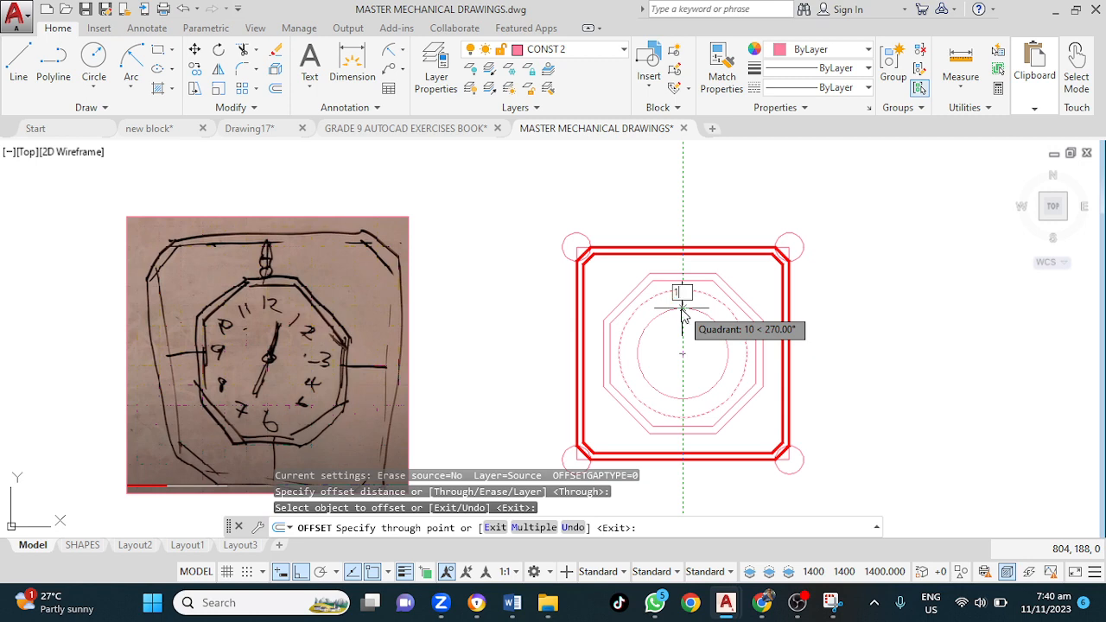
type("10")
key("Return")
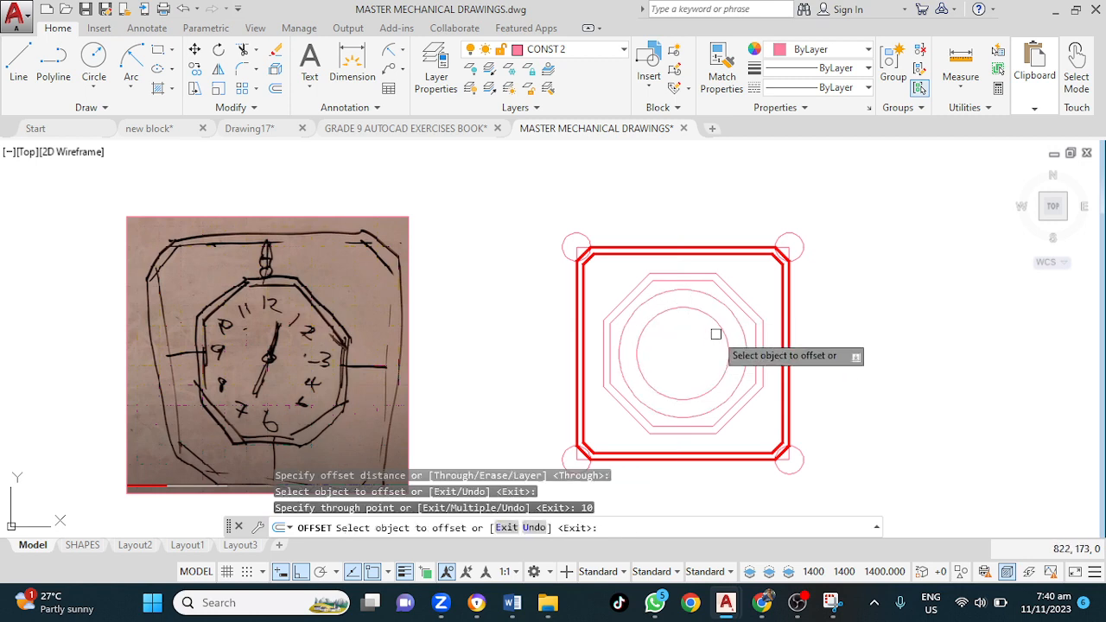
key("Escape")
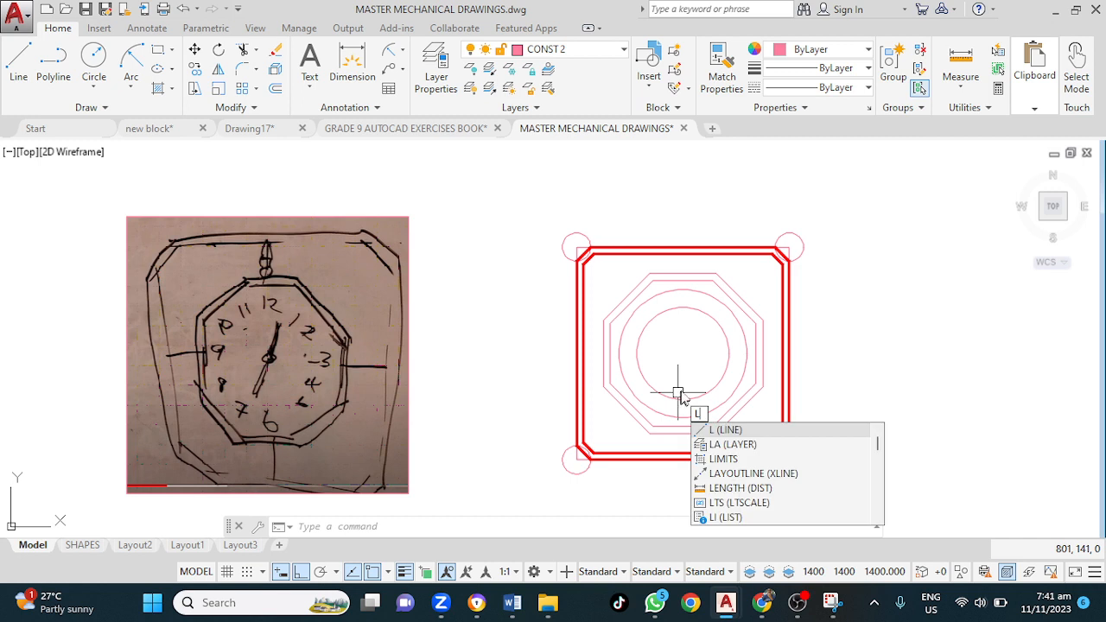
Draw a vertical line from the outer circle's top quadrant to the inner circle's top quadrant
key("Return")
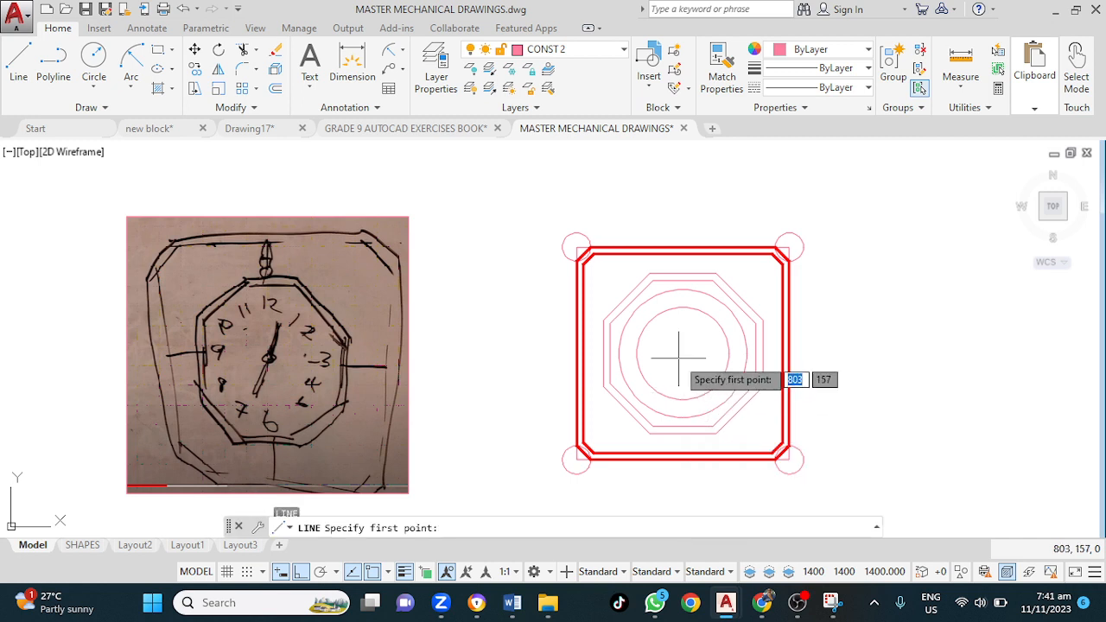
left_click(683, 284)
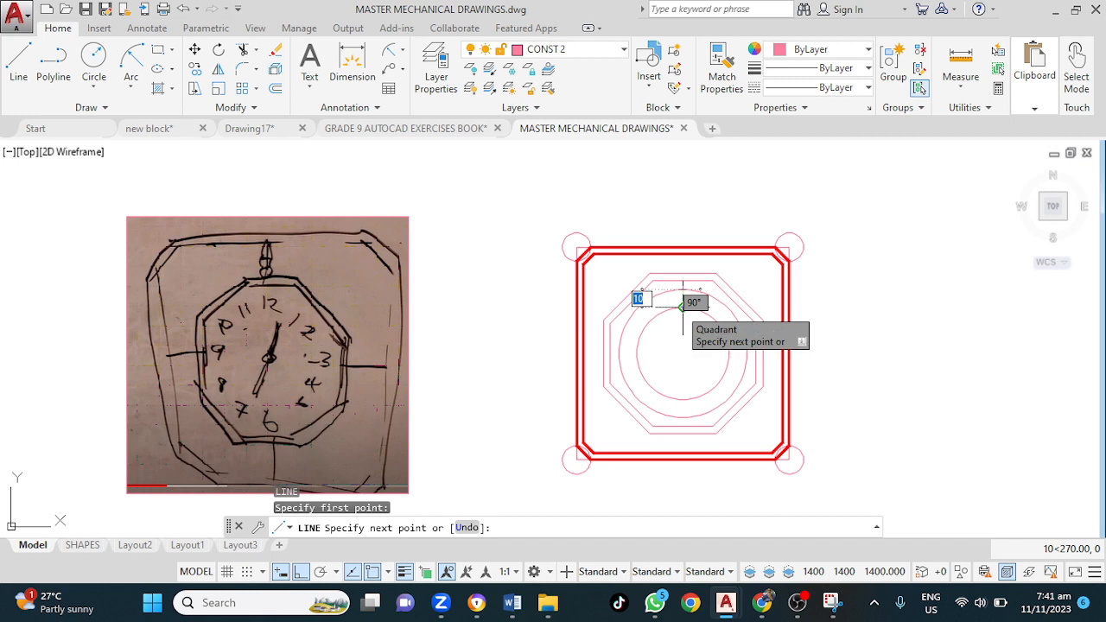
left_click(683, 305)
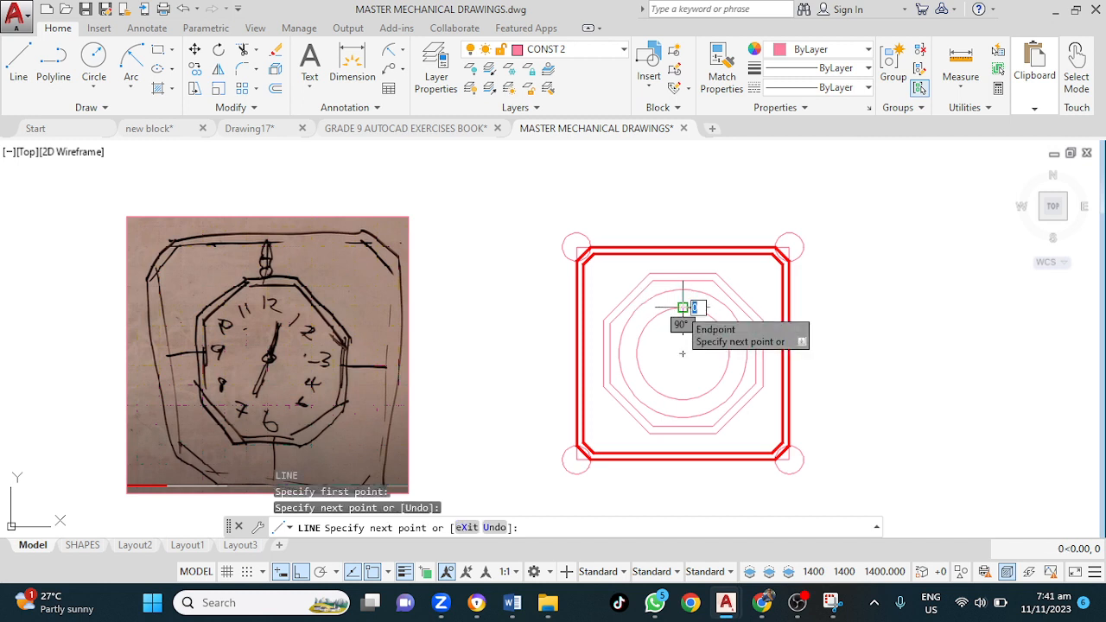
key("Return")
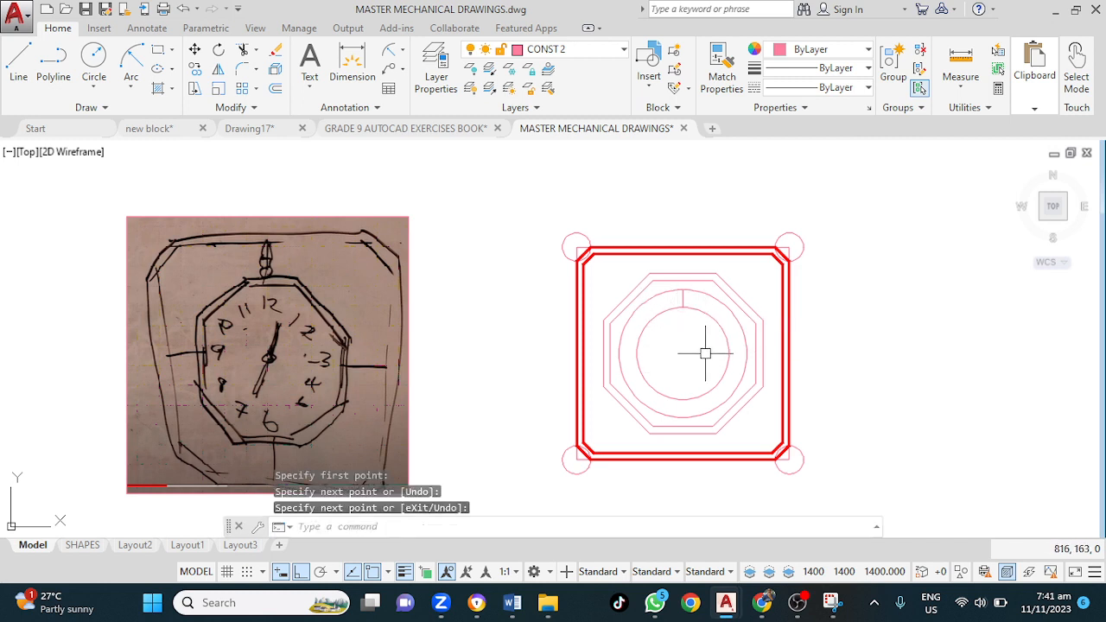
Create a polar array of the short vertical line about the circles' centre, with 12 items filling 360 degrees
left_click(681, 298)
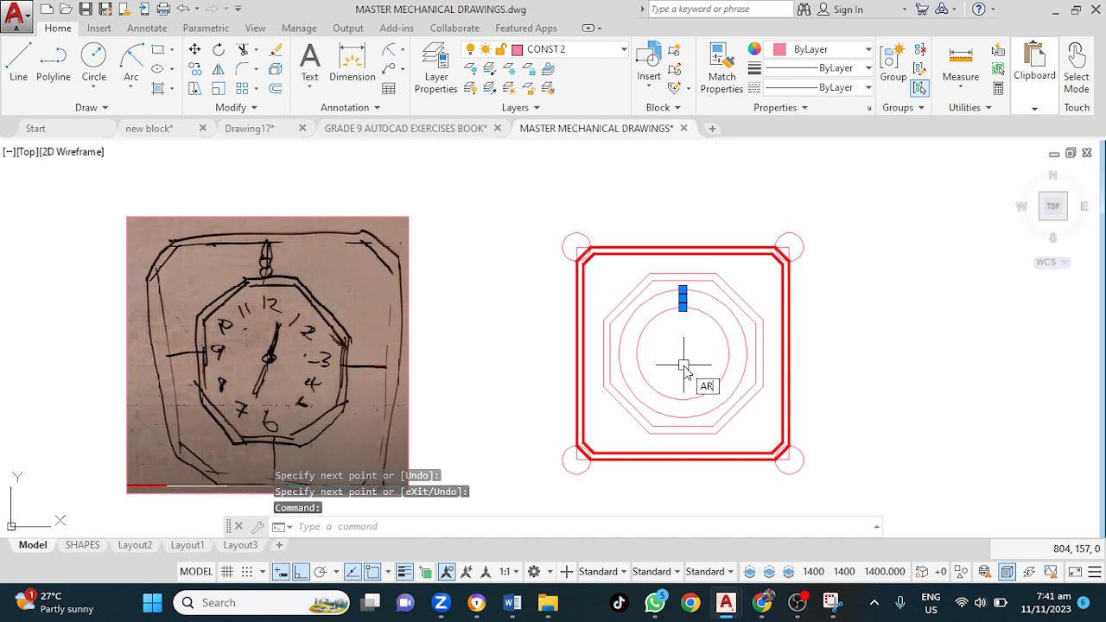
type("ARRAY")
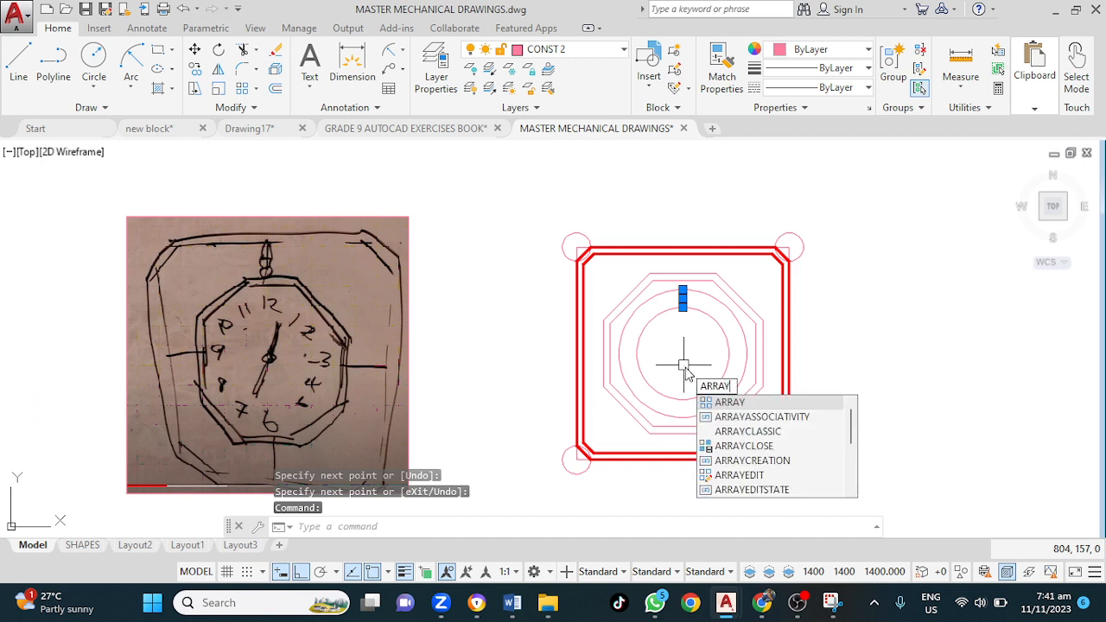
key("Return")
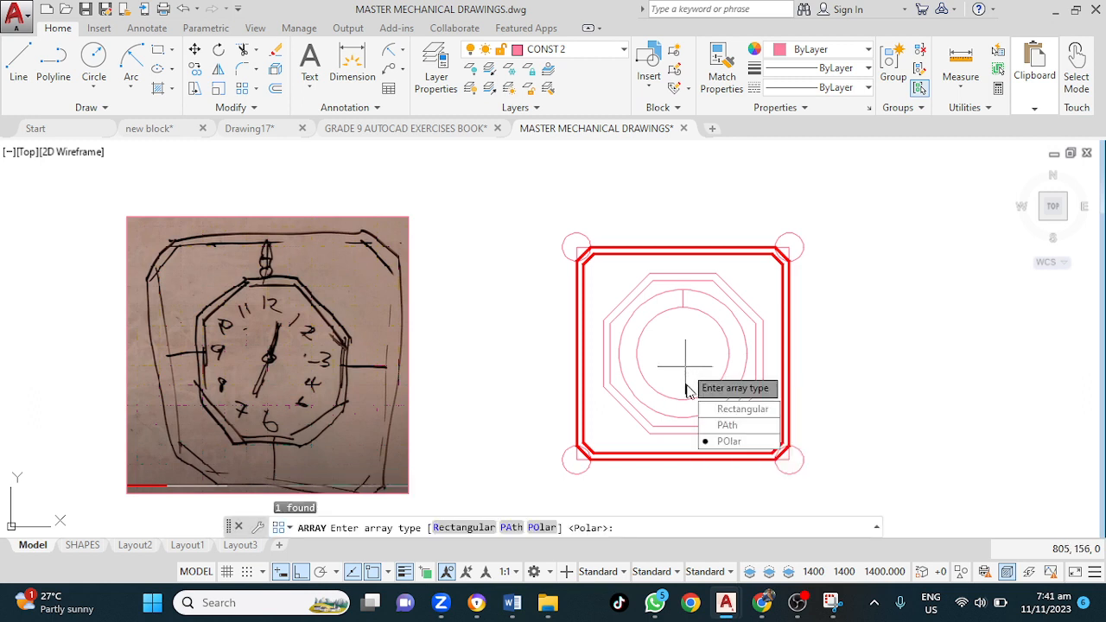
left_click(726, 442)
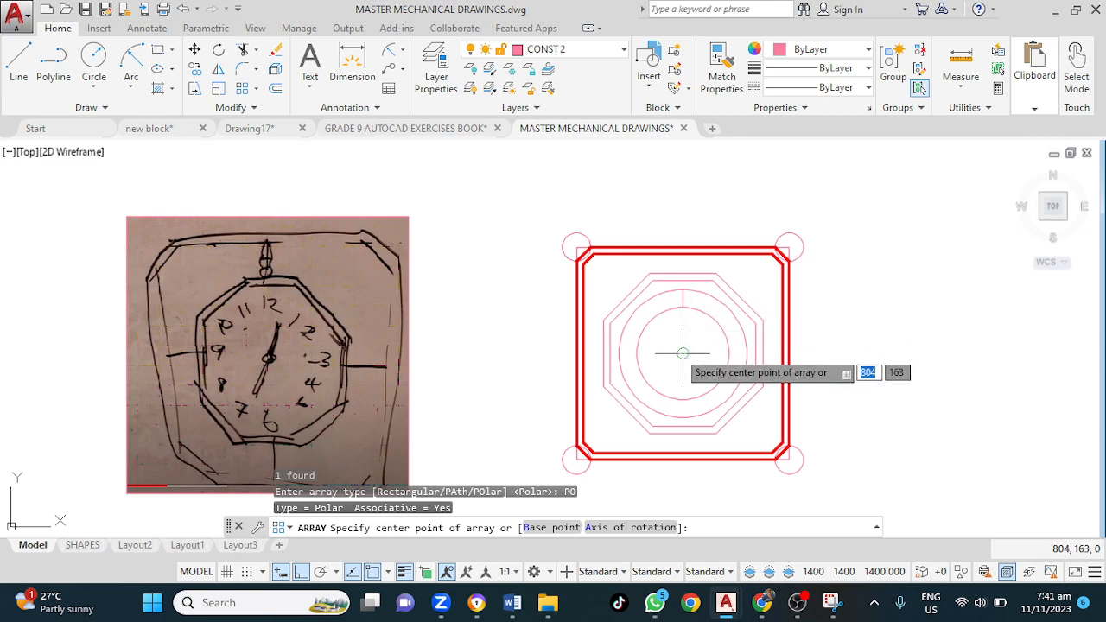
left_click(682, 353)
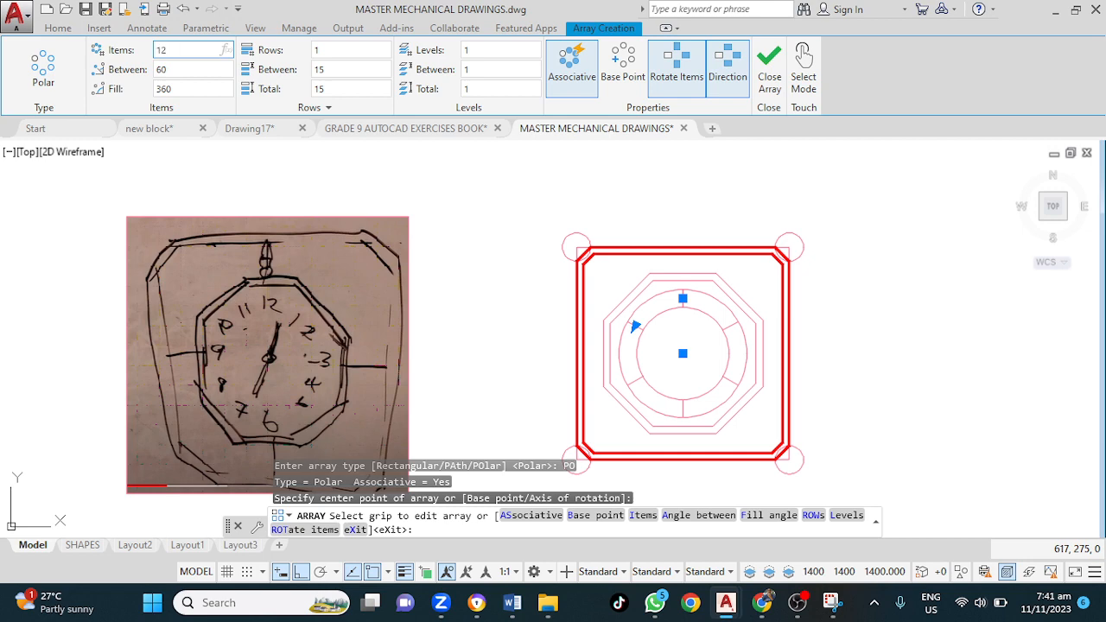
key("Return")
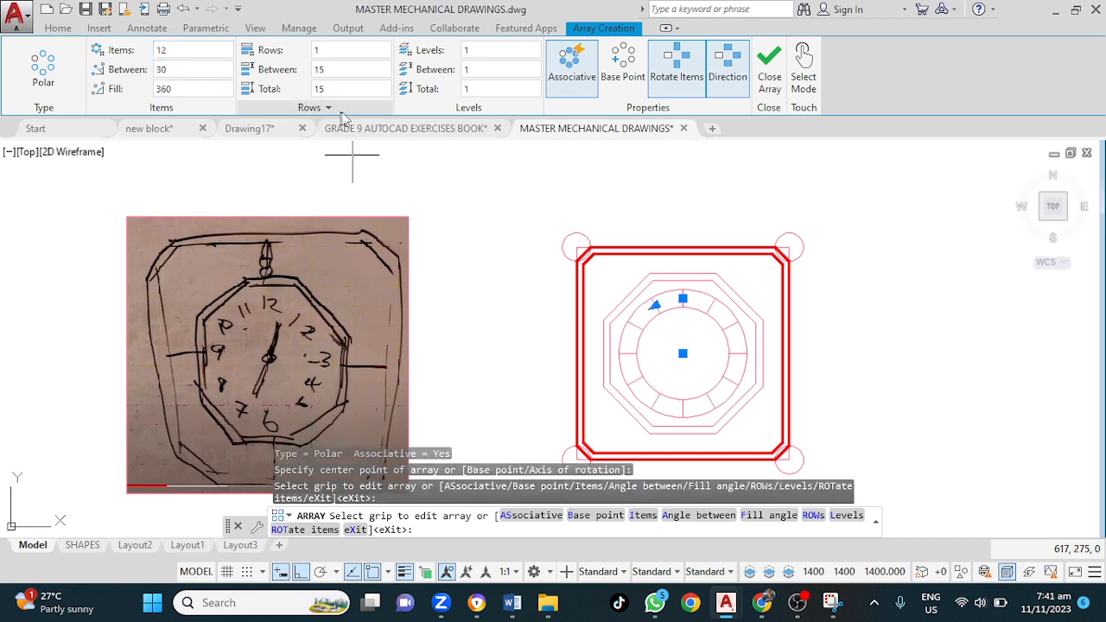
key("Escape")
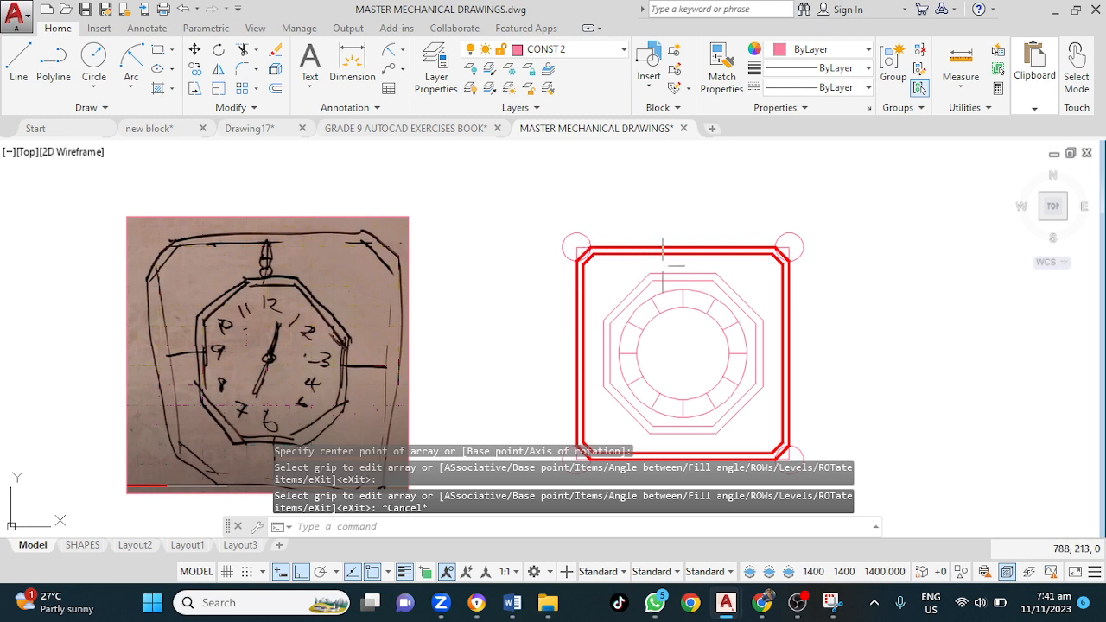
Explode the polar array of hour marks into separate lines
left_click(714, 306)
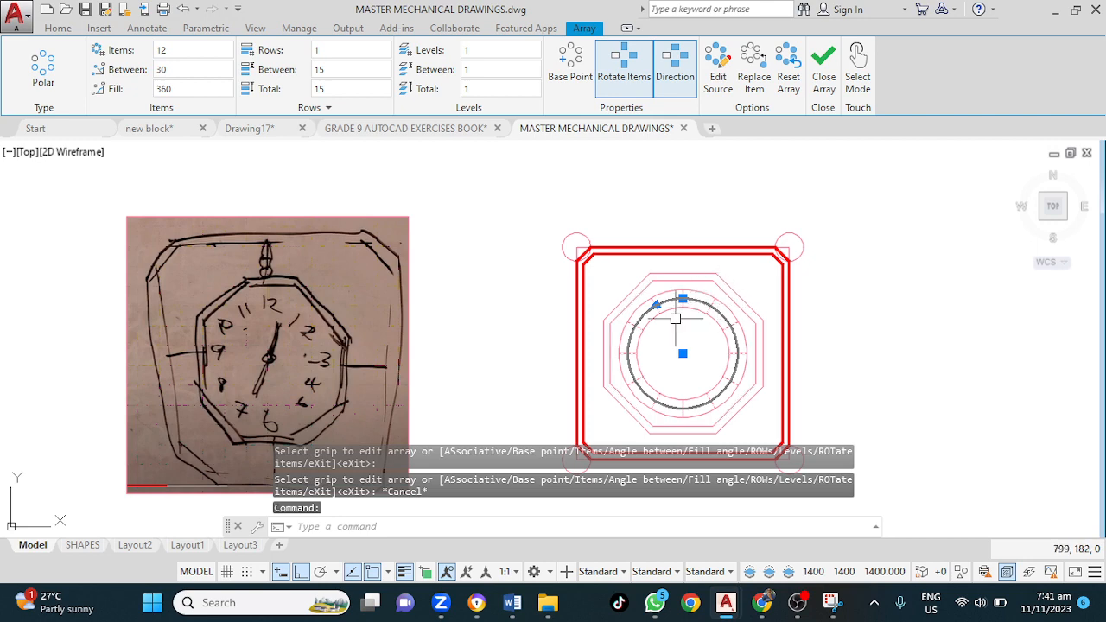
type("x")
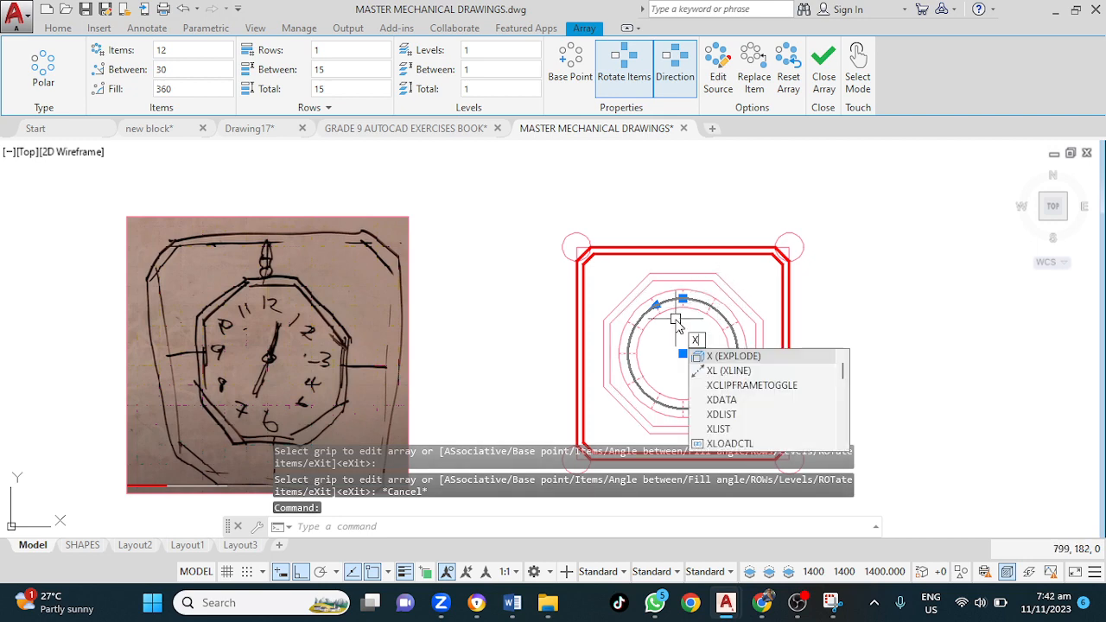
key("Return")
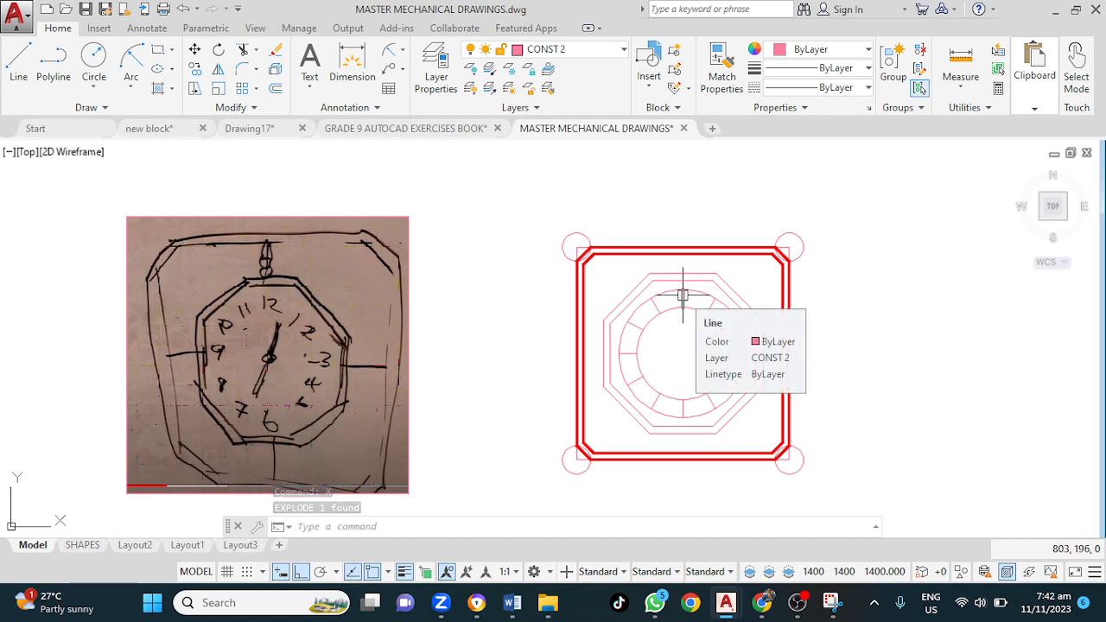
Try deleting the hour marks at 12, 3, 6 and 9 o'clock, and undo the deletion
left_click(683, 295)
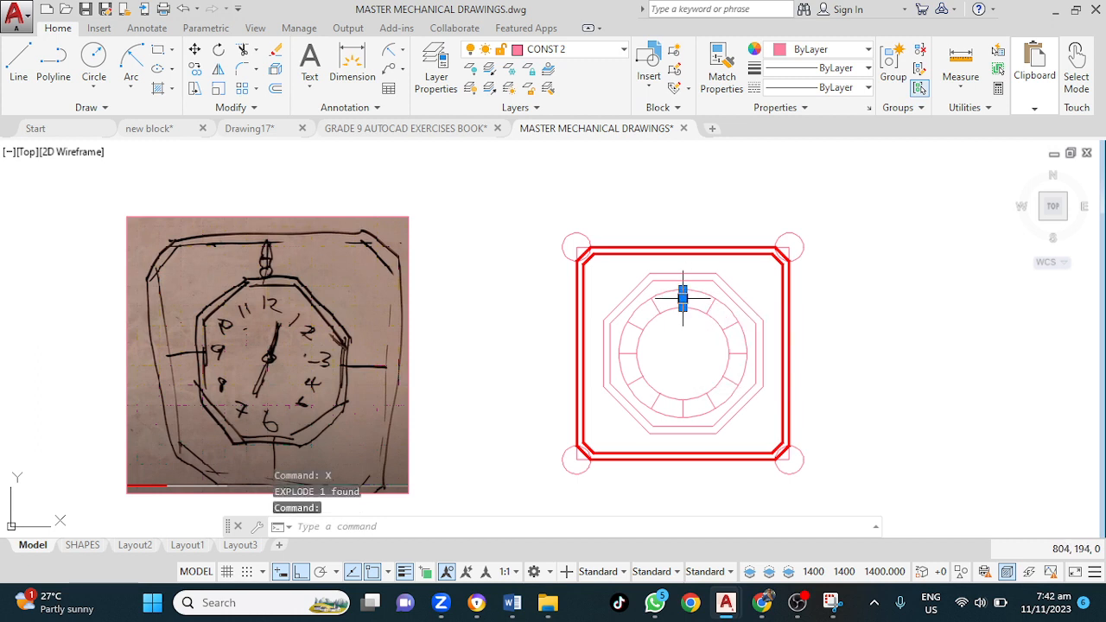
left_click(683, 413)
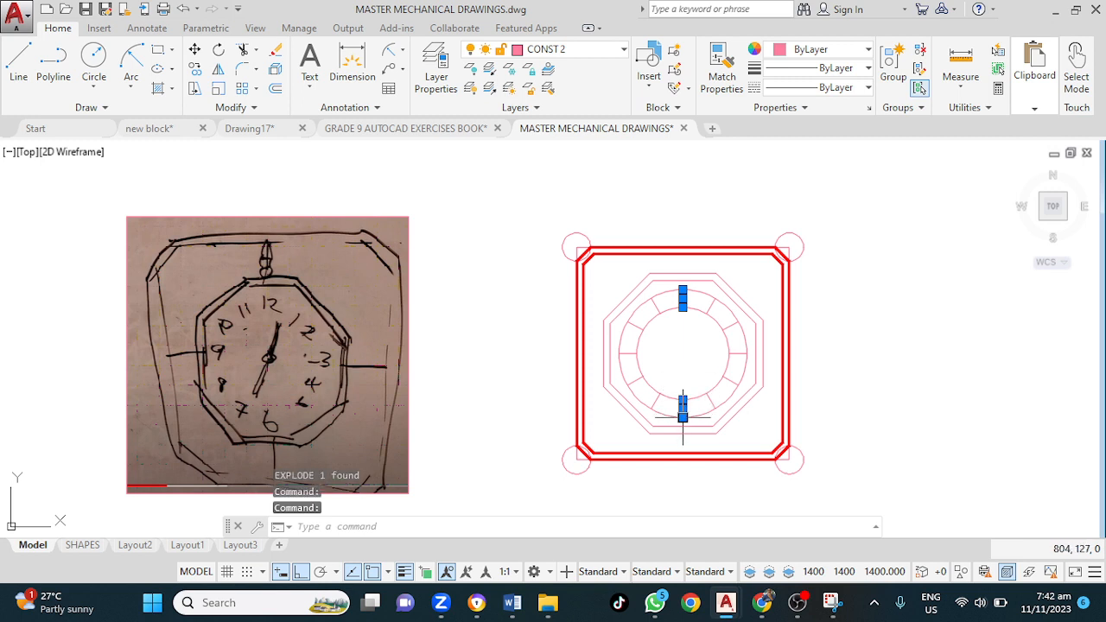
left_click(743, 353)
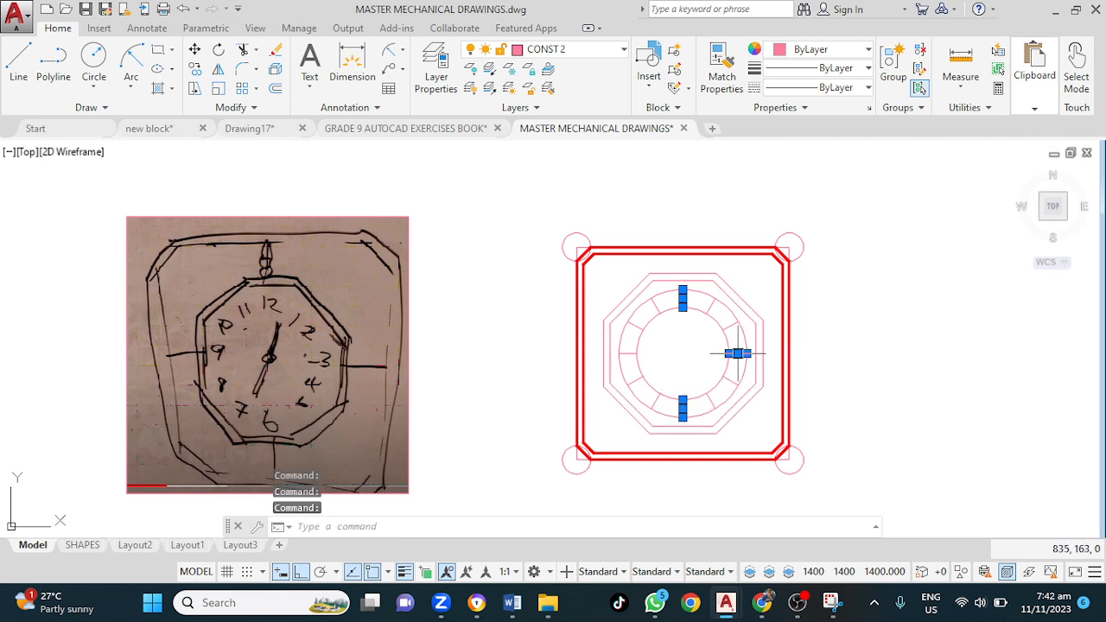
left_click(627, 353)
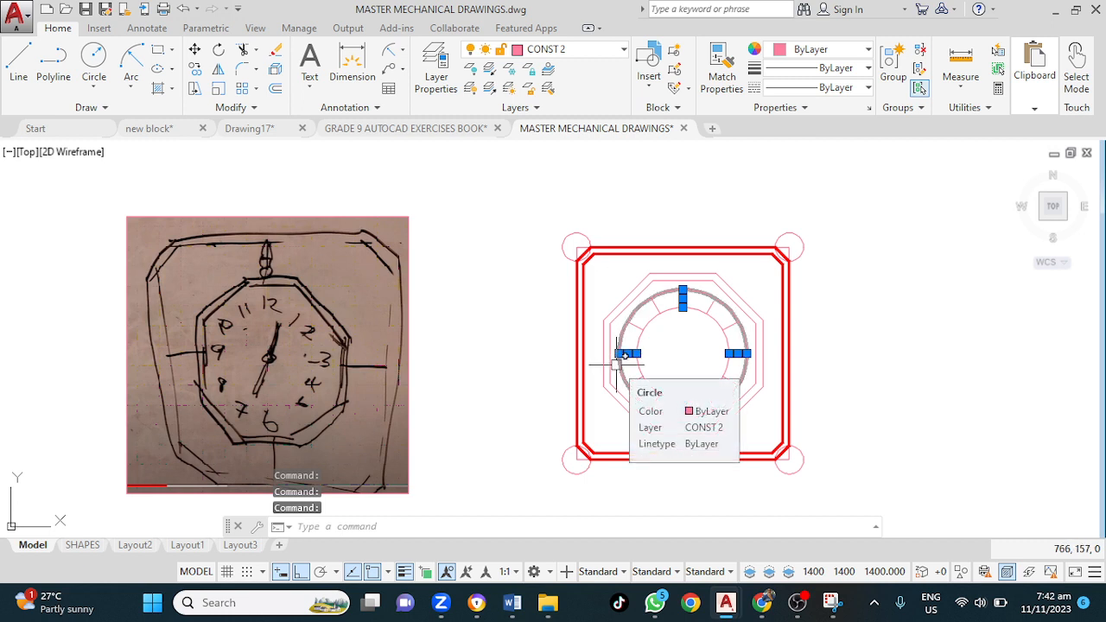
key("Delete")
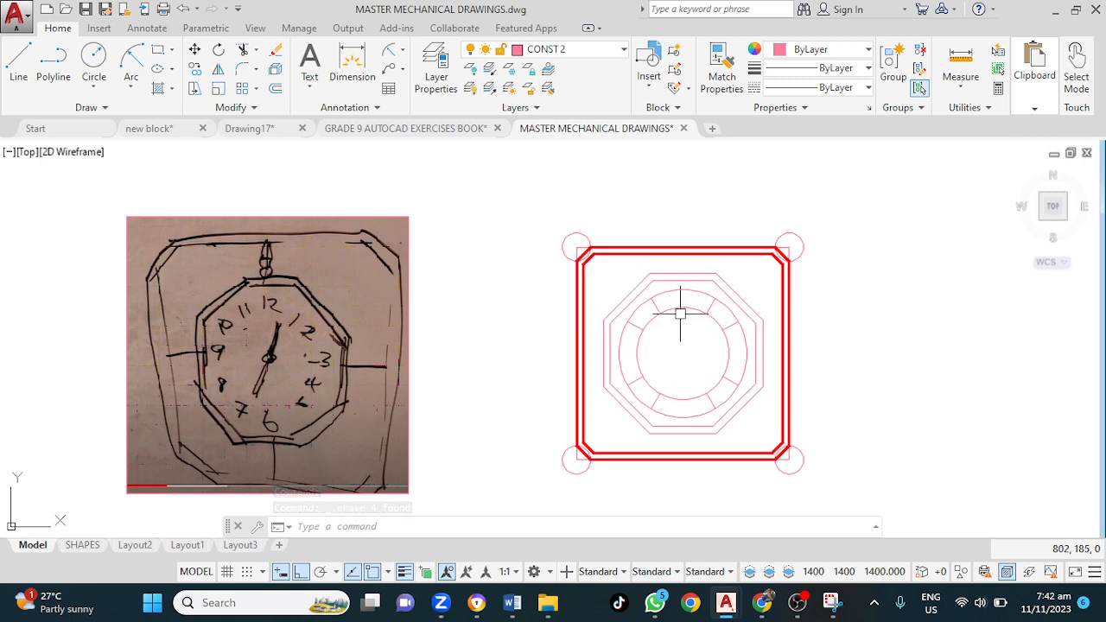
left_click(184, 9)
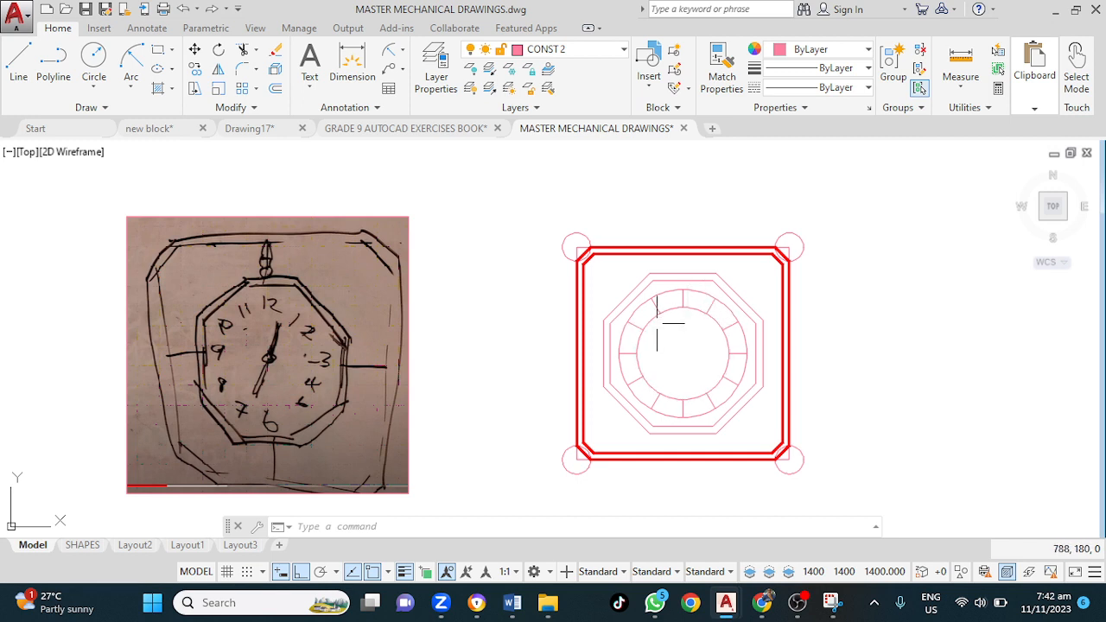
type("TEXT")
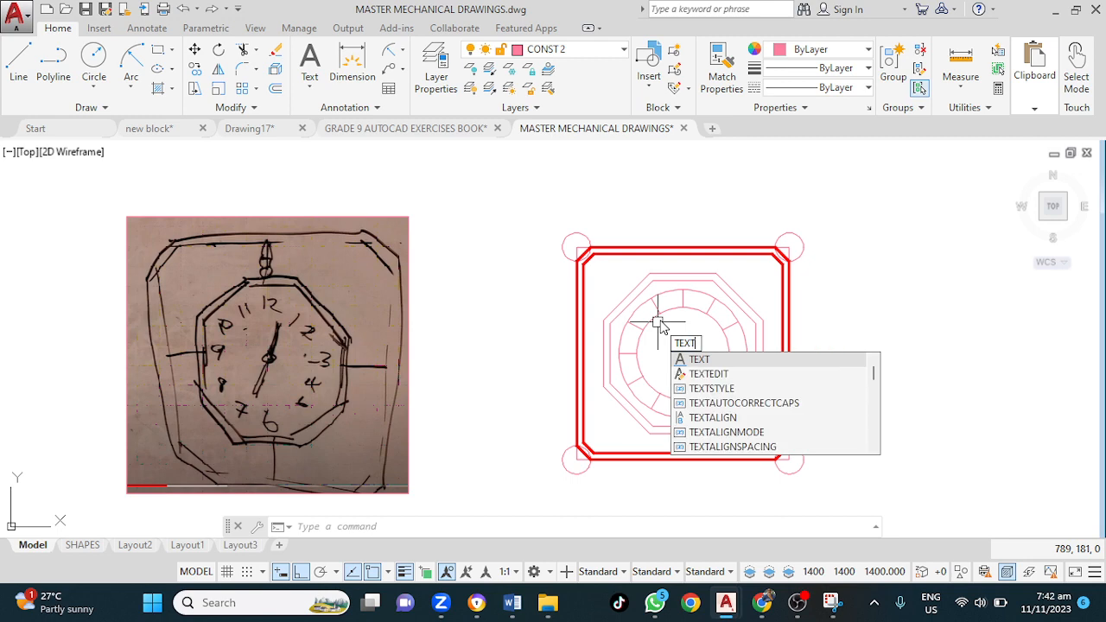
key("Return")
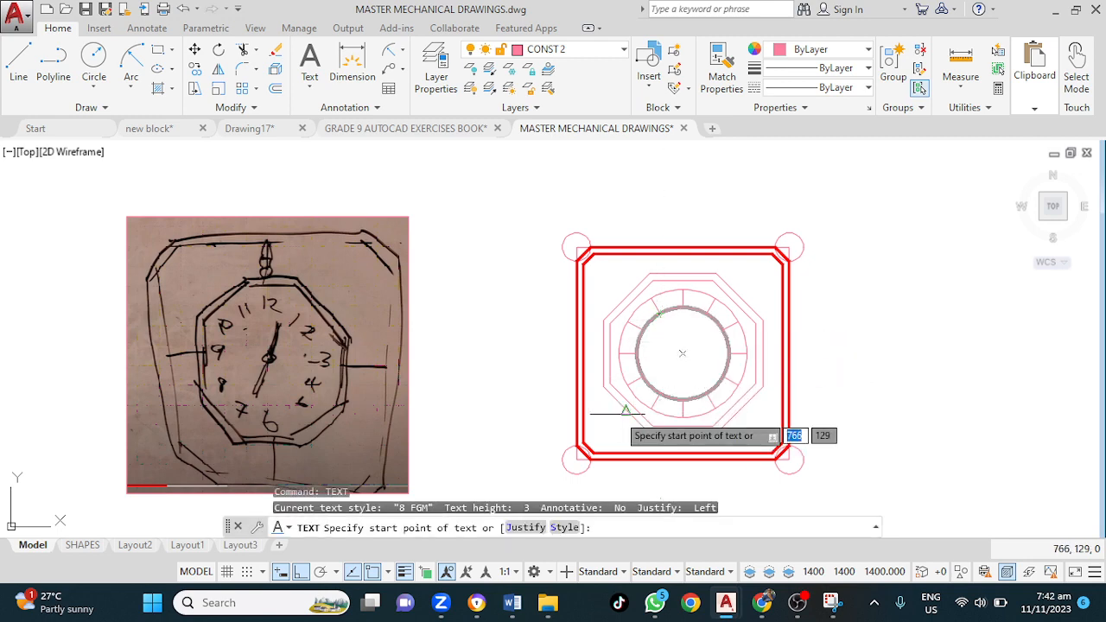
scroll(682, 321, "up", 2)
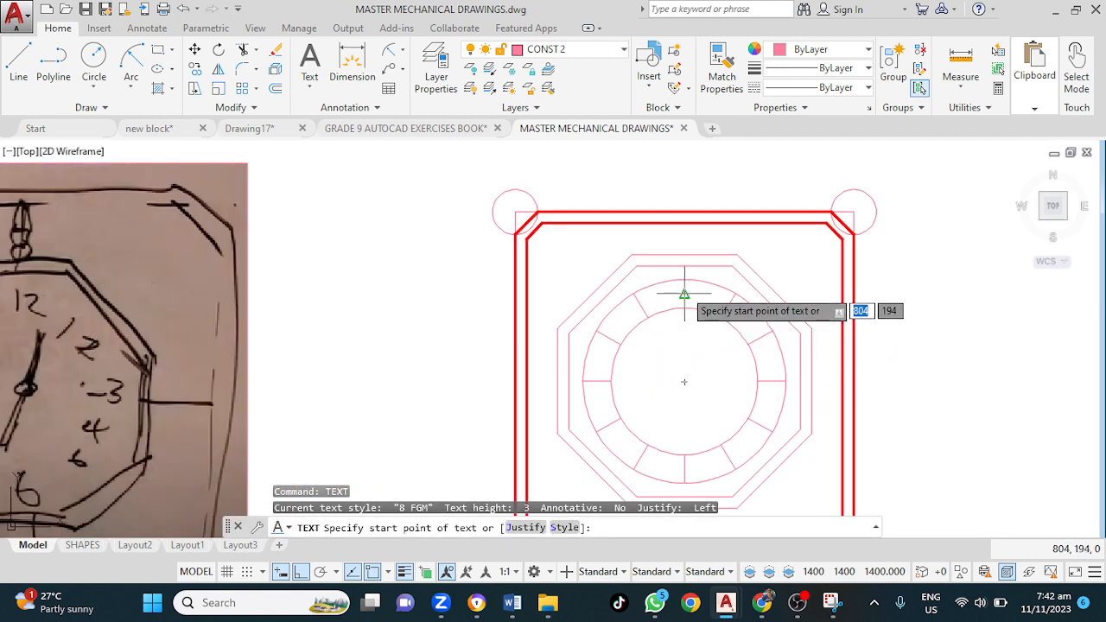
left_click(684, 294)
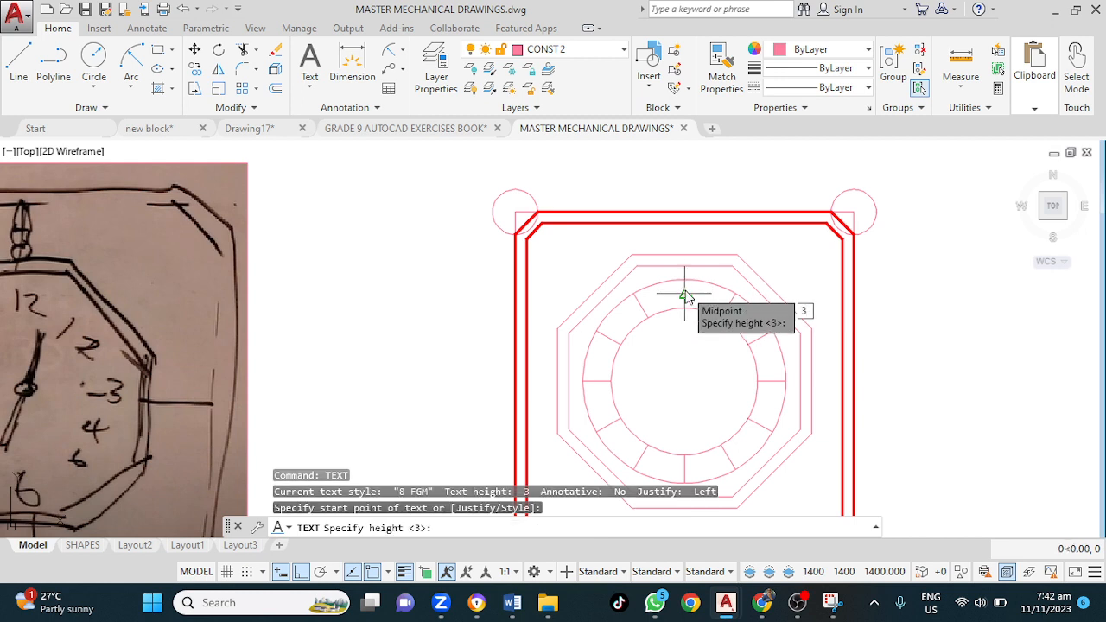
key("Return")
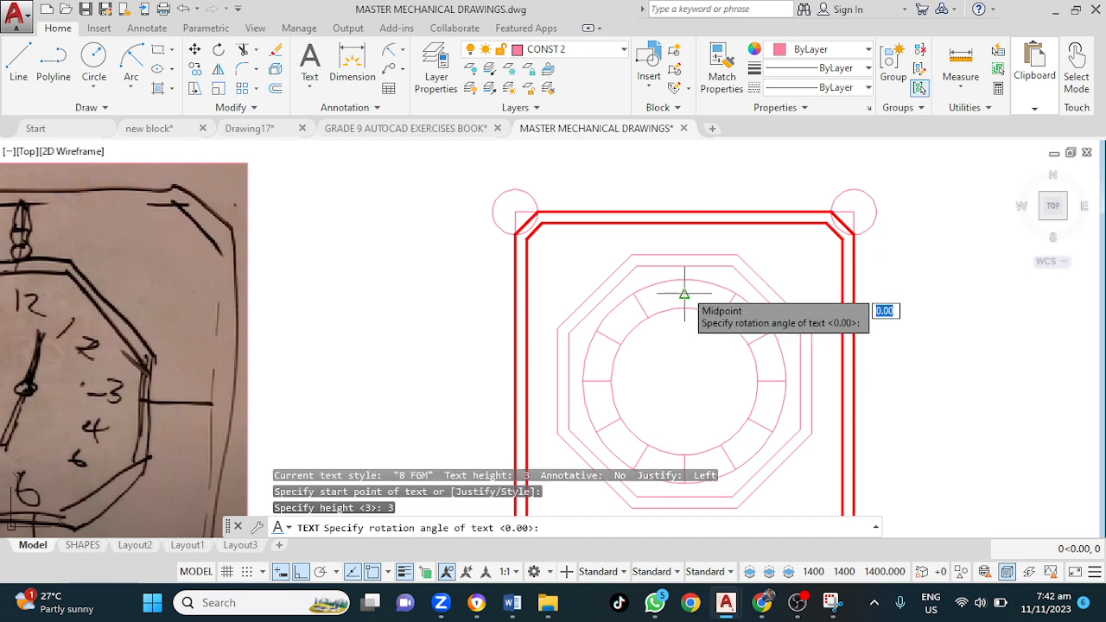
key("Return")
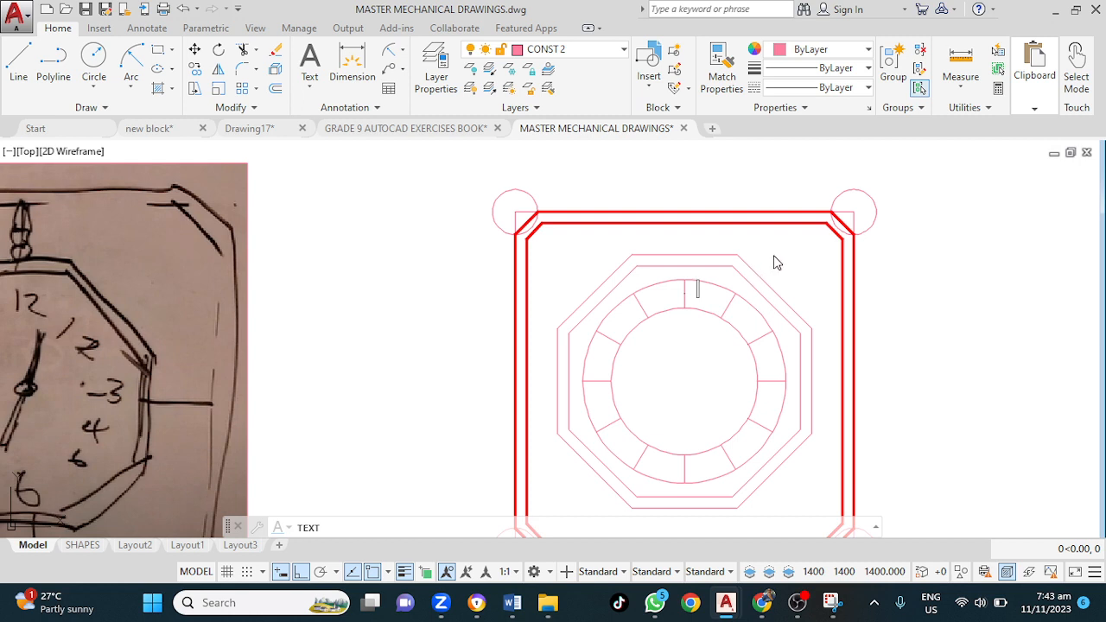
key("Escape")
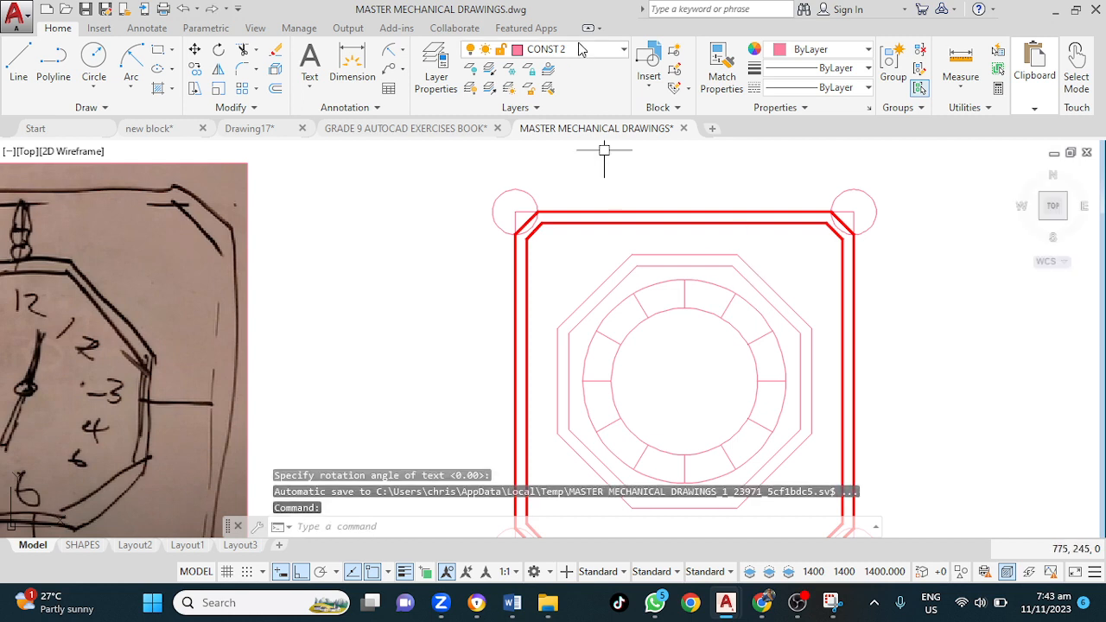
Make TEXT the current layer and place single-line texts 1 and 2 on either side of the 12 o'clock mark, height 3, rotation 0
left_click(579, 50)
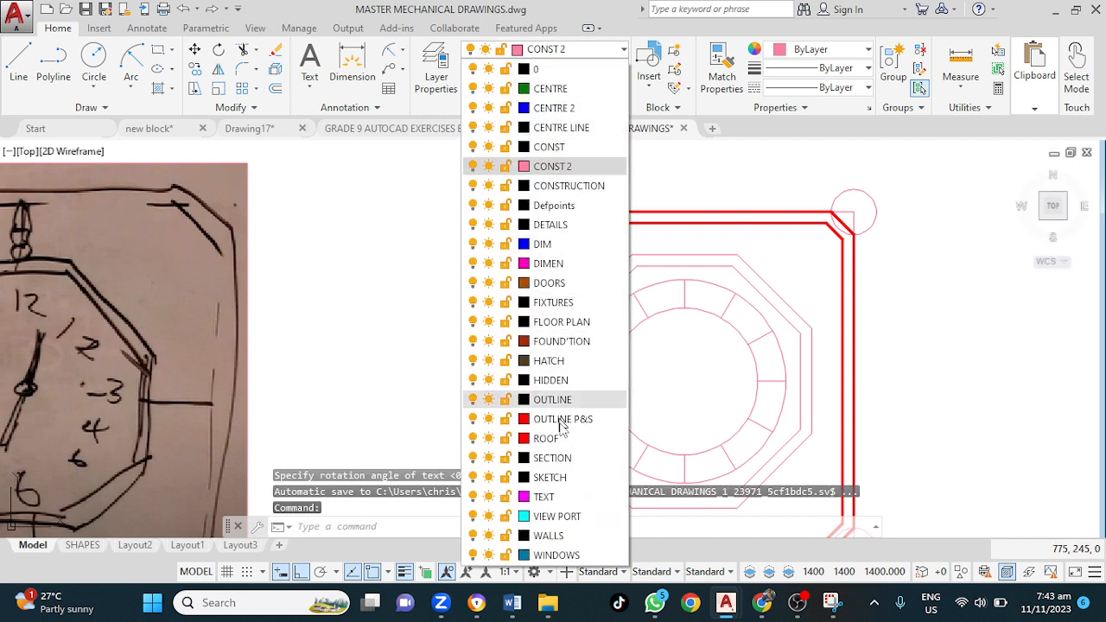
left_click(546, 497)
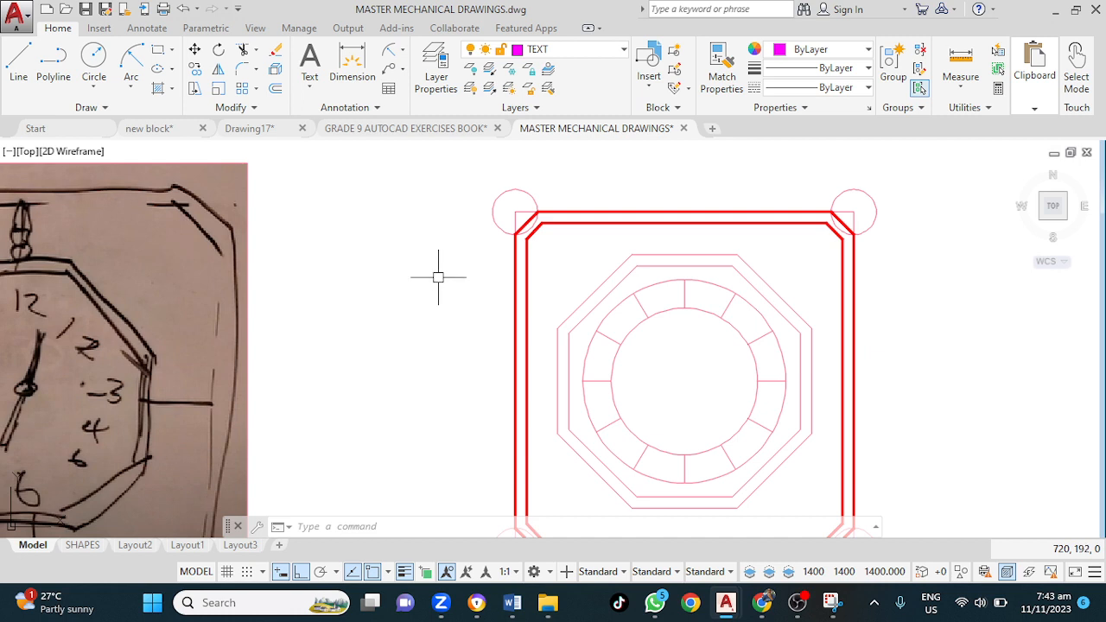
left_click(313, 91)
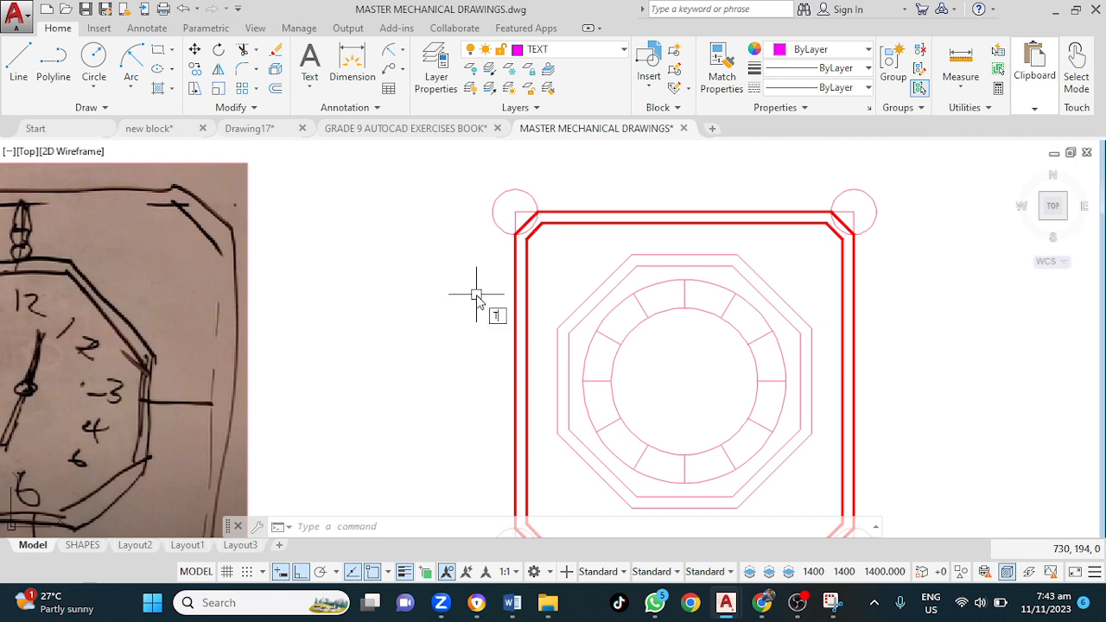
type("EXT")
key("Return")
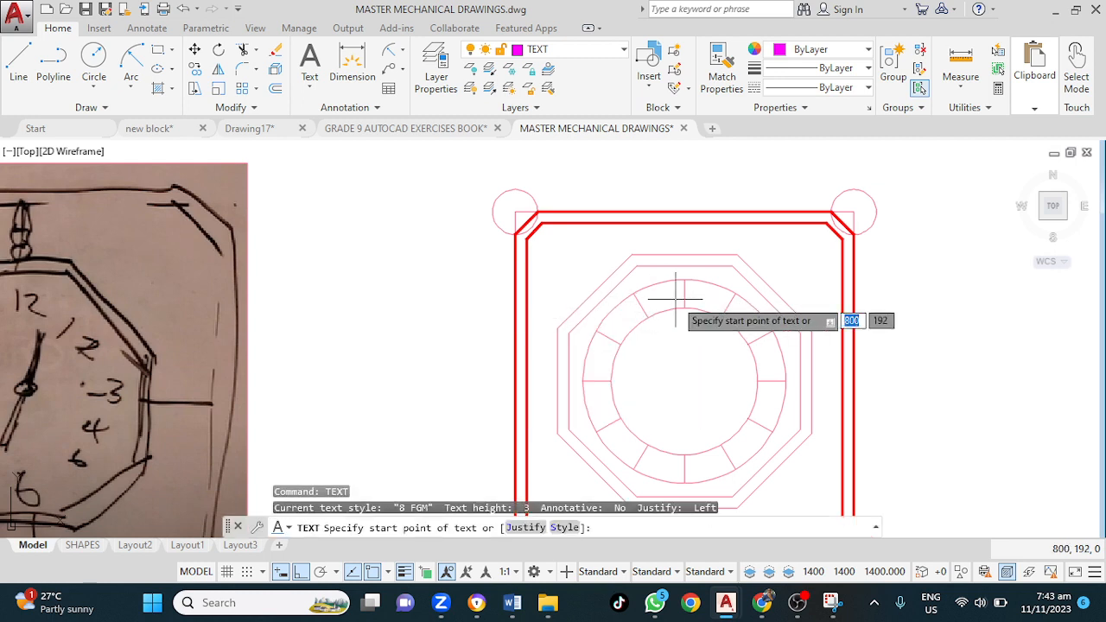
scroll(682, 294, "up", 2)
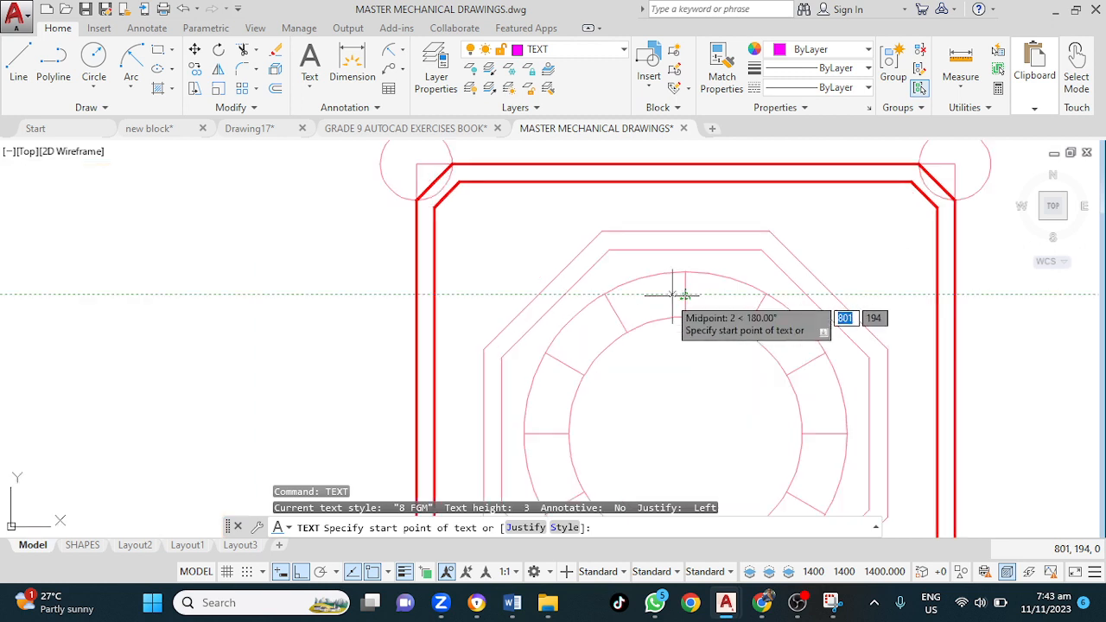
left_click(668, 296)
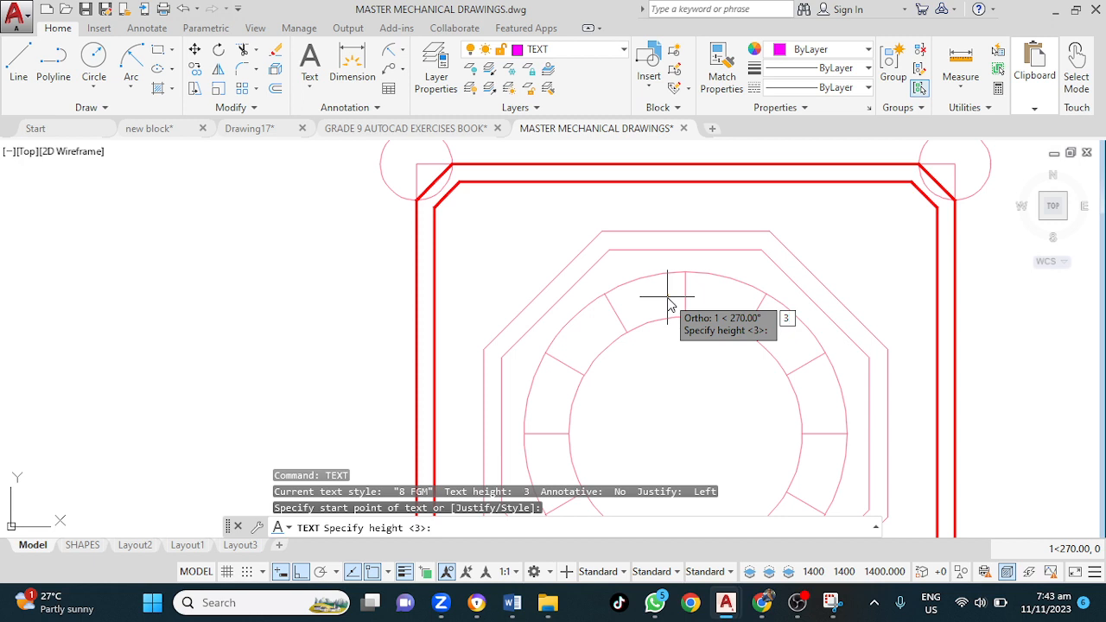
key("Return")
key("Return")
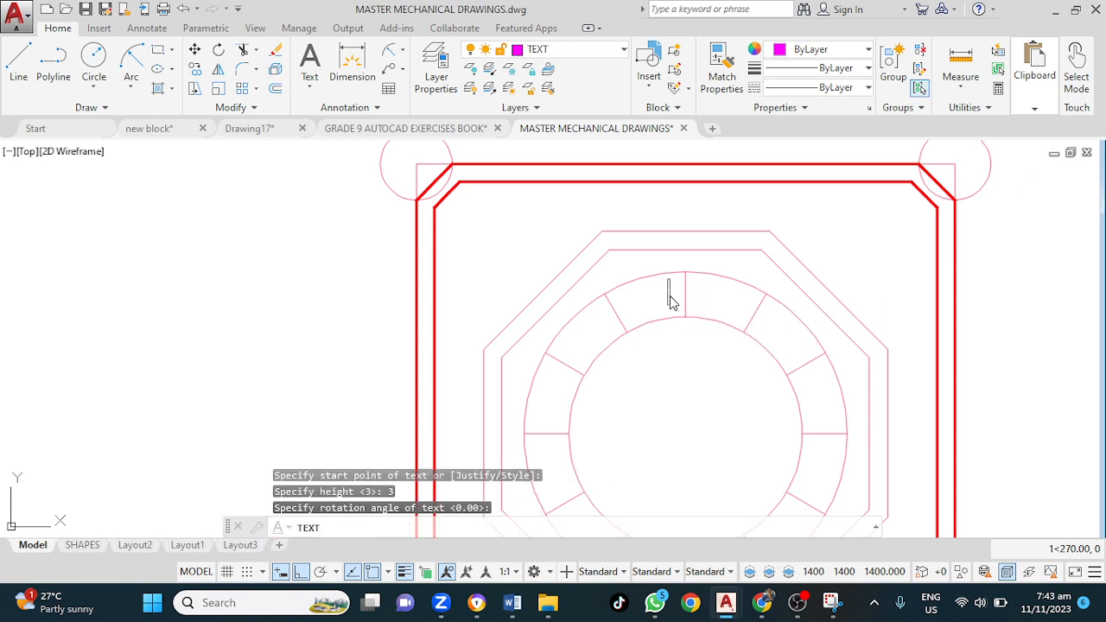
type("1")
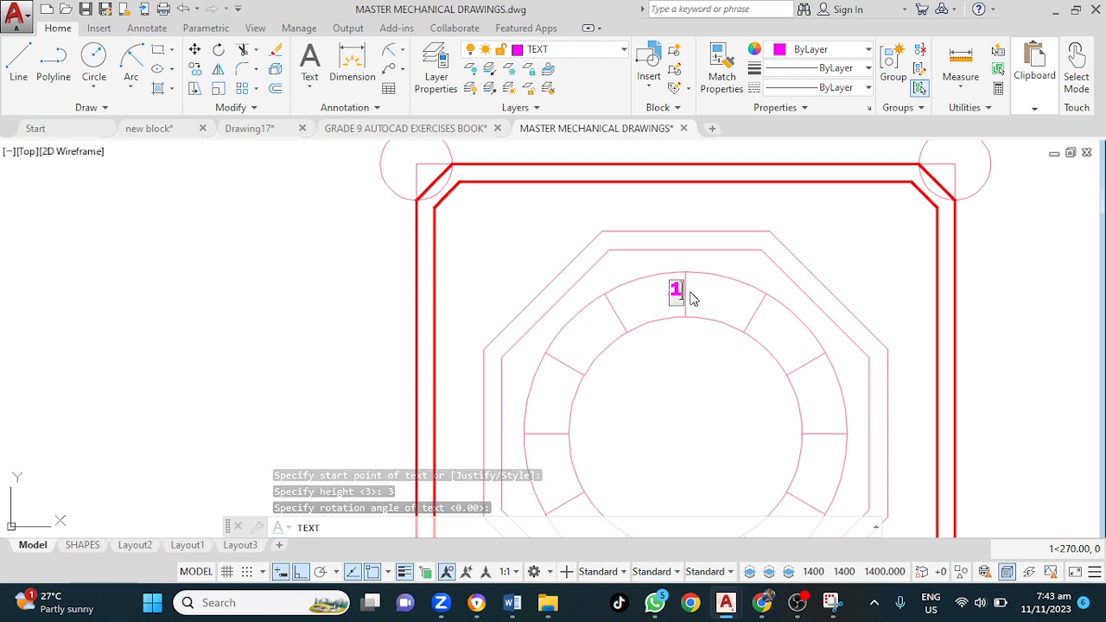
type("2")
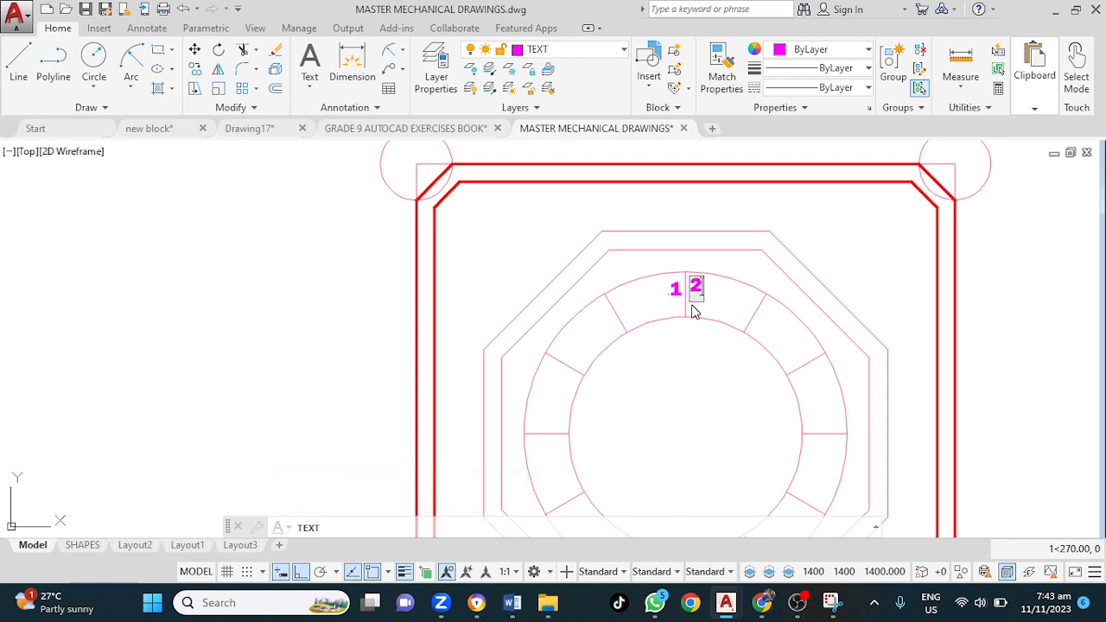
Place the numerals 1, 2, 4, 4, 5, 6 and 7 at the successive hour marks from 1 to 7 o'clock
left_click(747, 322)
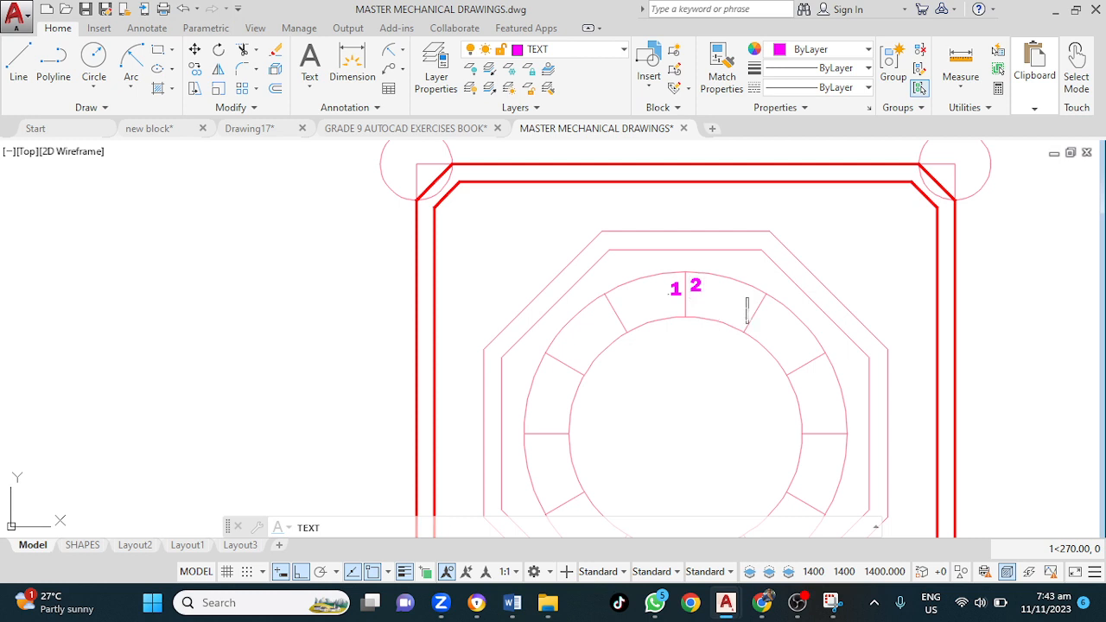
left_click(804, 361)
left_click(813, 429)
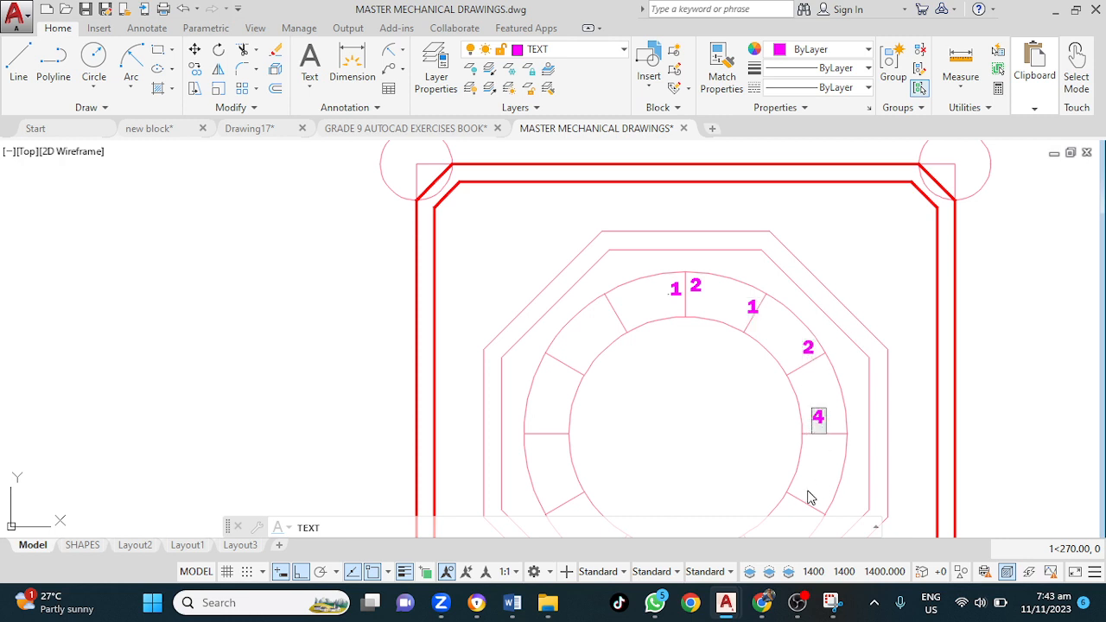
middle_click_drag(810, 498, 789, 350)
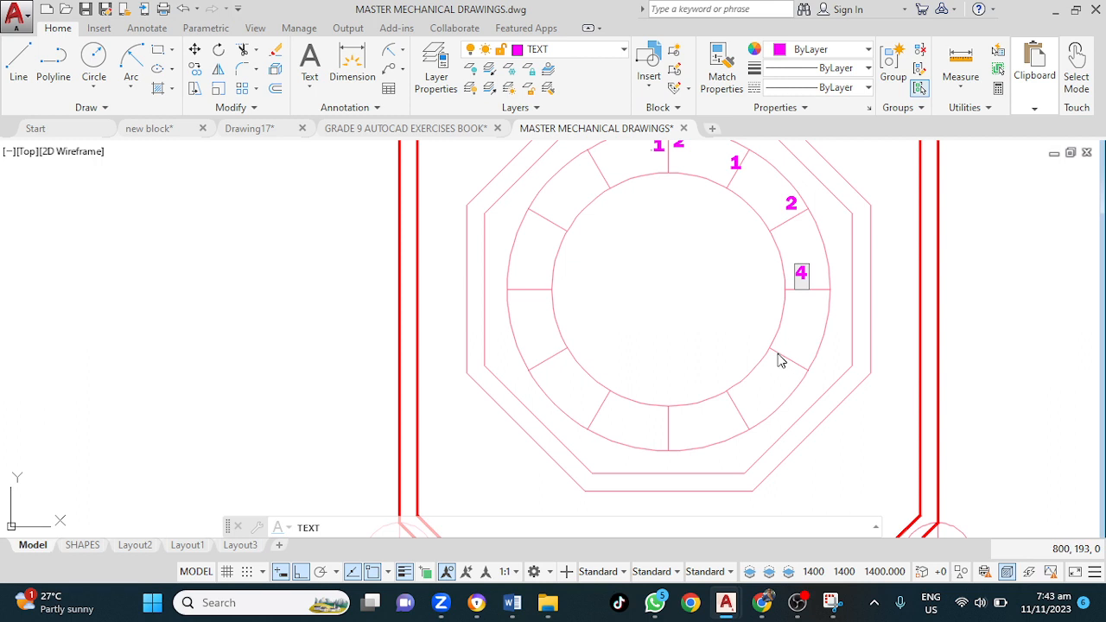
left_click(780, 360)
left_click(735, 413)
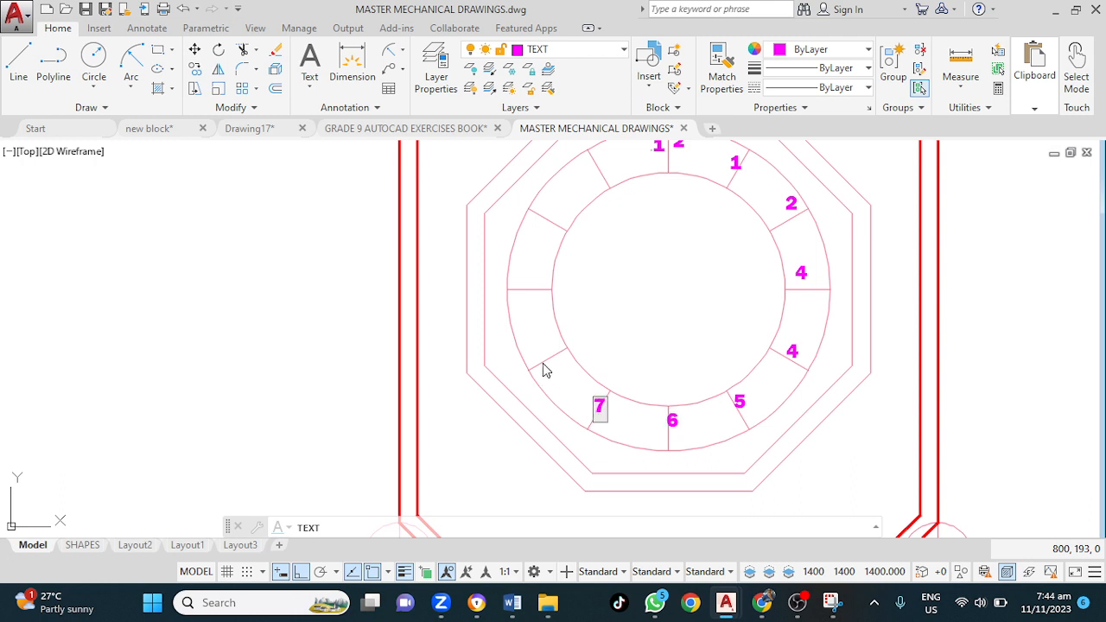
Place the numerals 8, 9, 10 and 11 at their hour marks and finish the text entry
left_click(519, 291)
type("9")
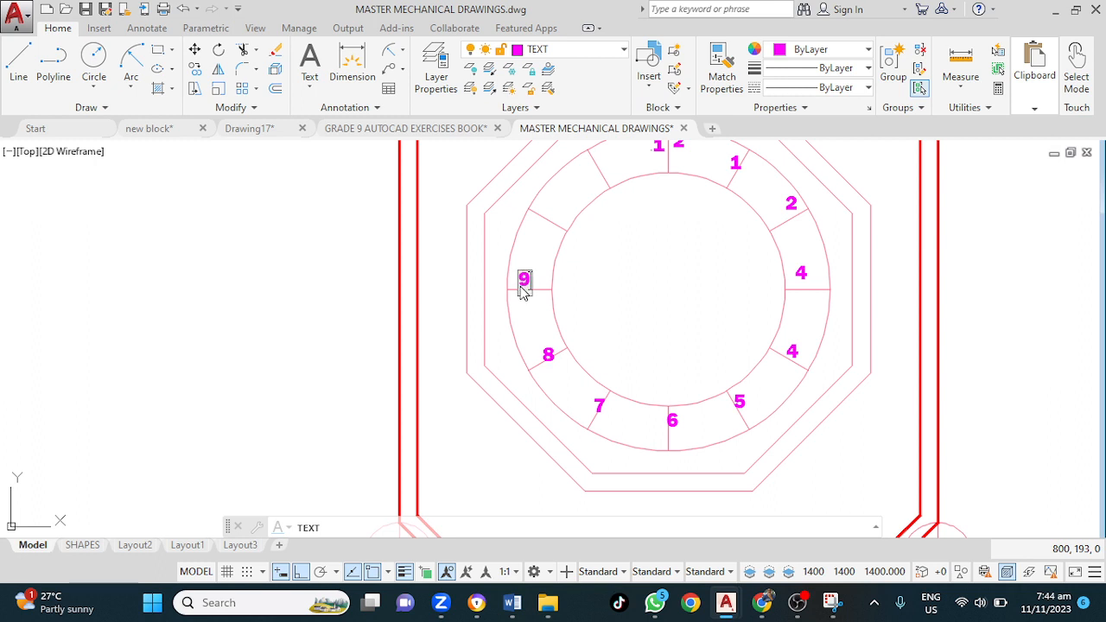
left_click(545, 212)
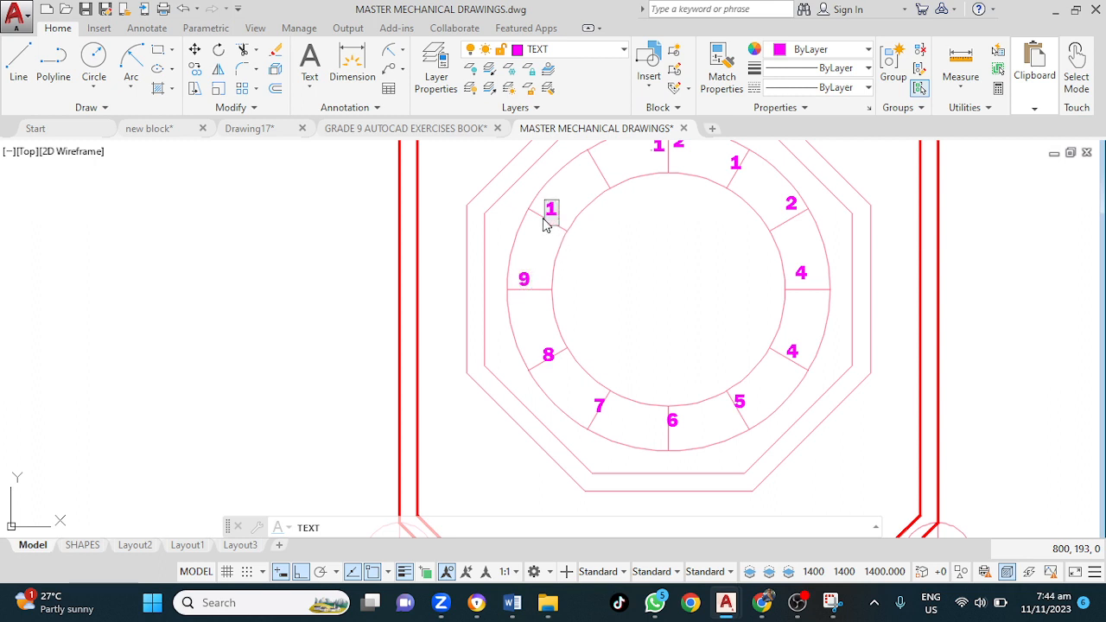
left_click(595, 163)
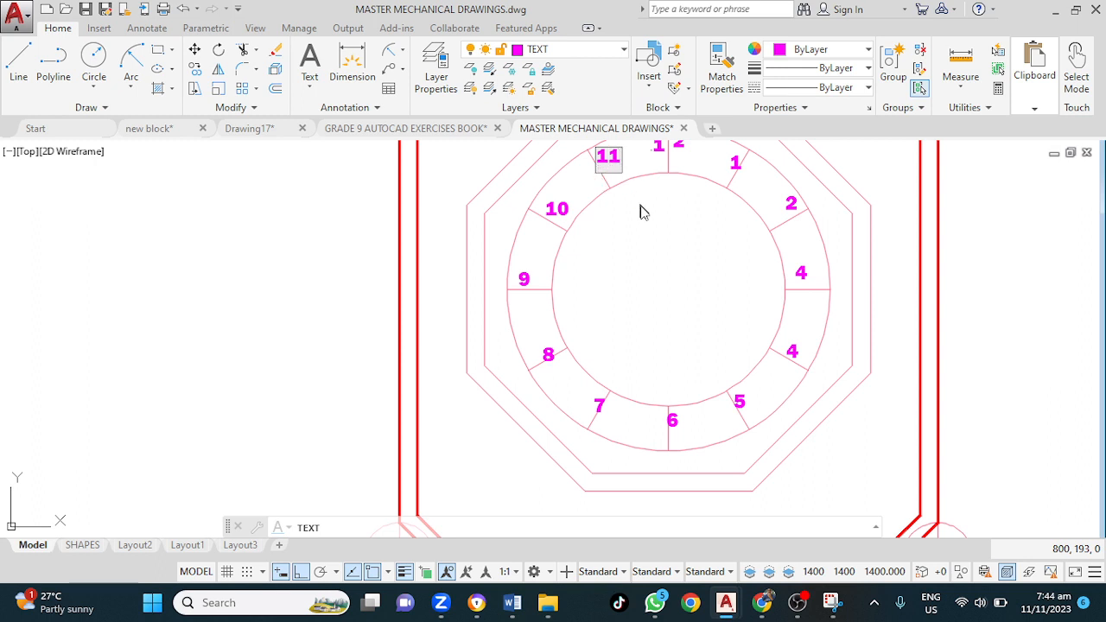
middle_click_drag(648, 247, 620, 348)
left_click(630, 314)
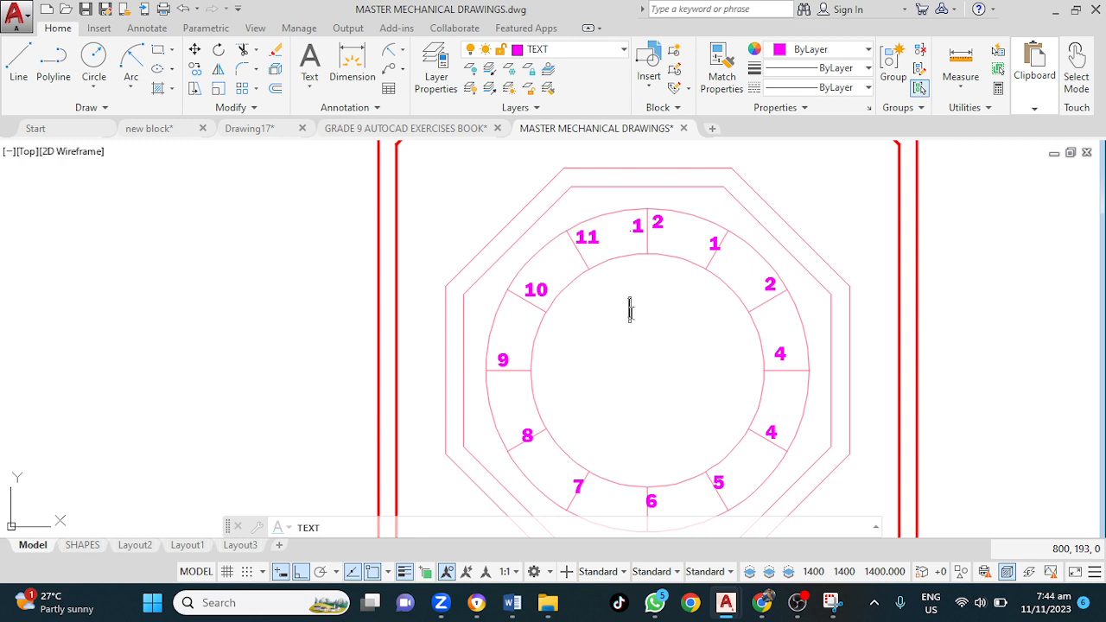
key("Return")
Delete the separate 2 beside the 12 o'clock mark and change the neighbouring 1 to 12
left_click(663, 224)
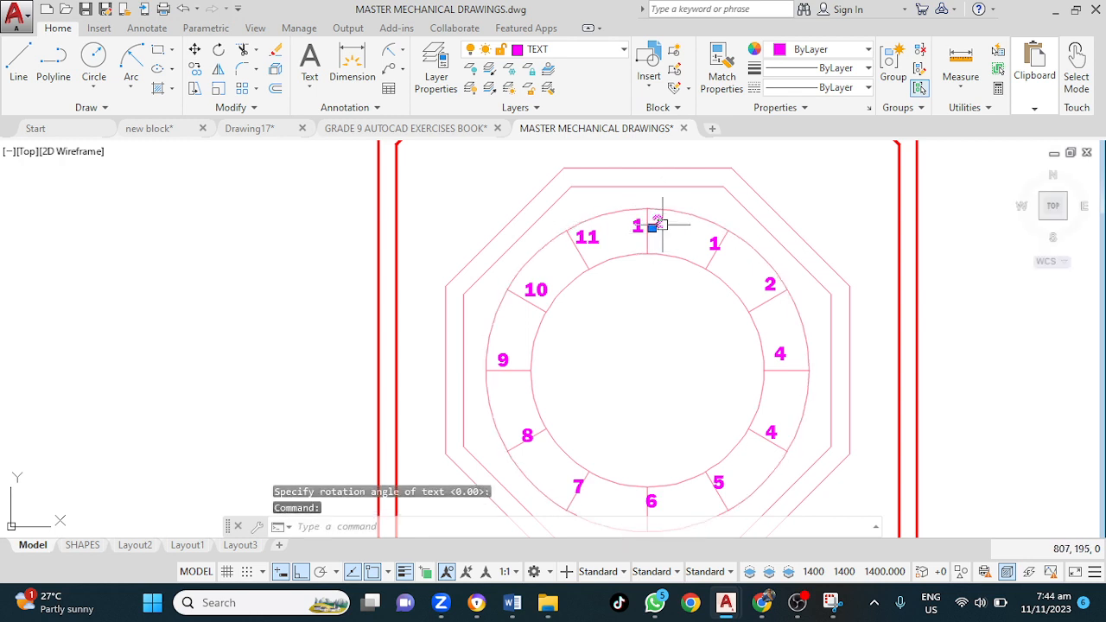
key("Delete")
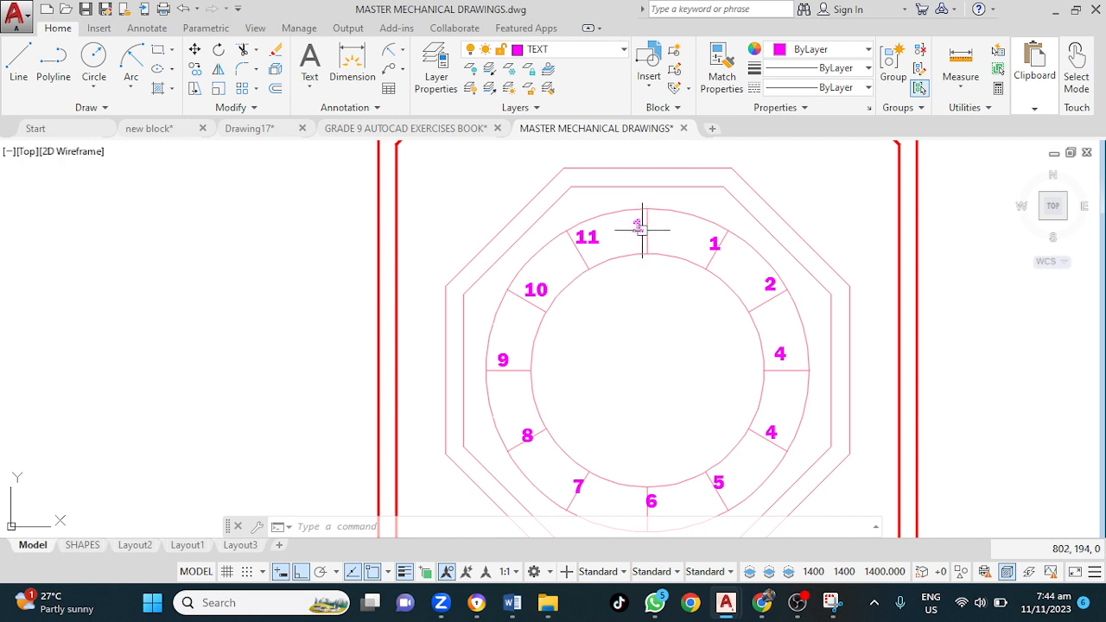
double_click(639, 228)
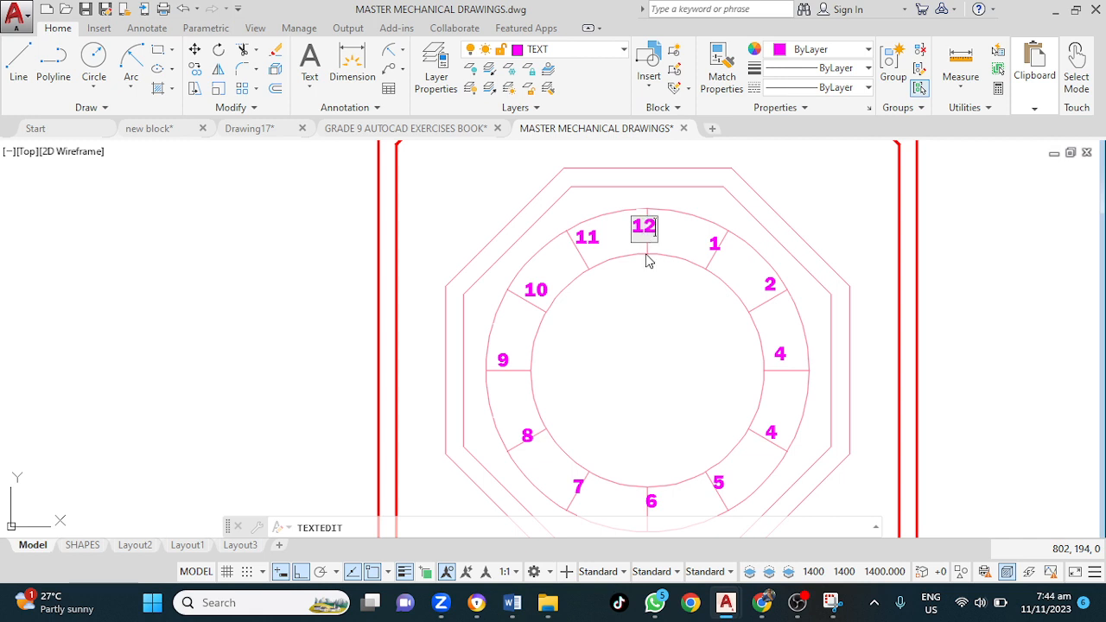
left_click(654, 295)
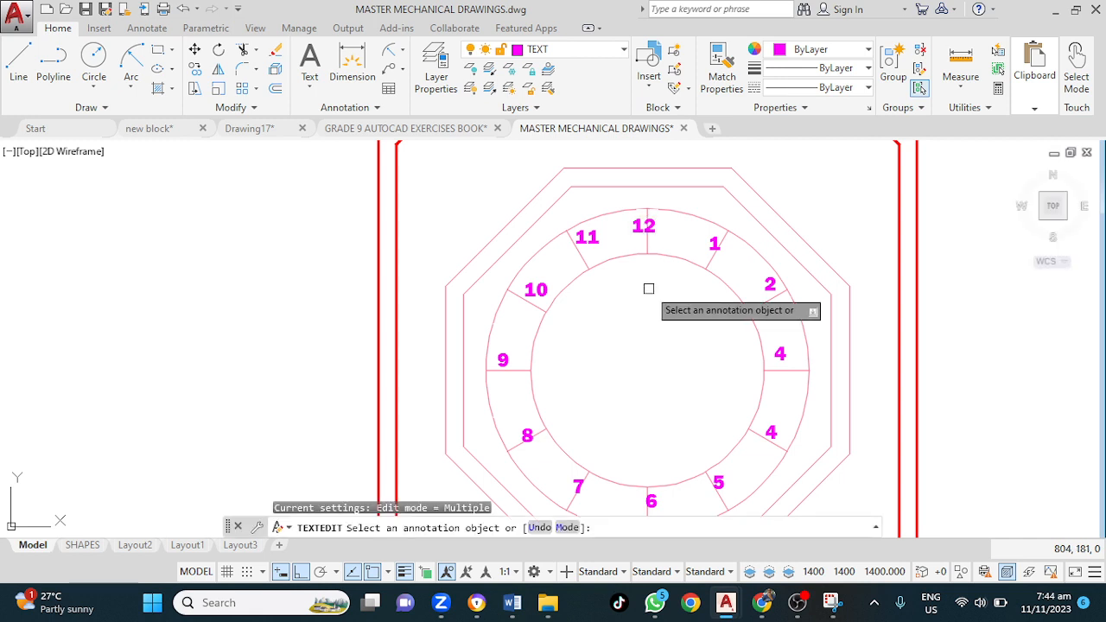
key("Escape")
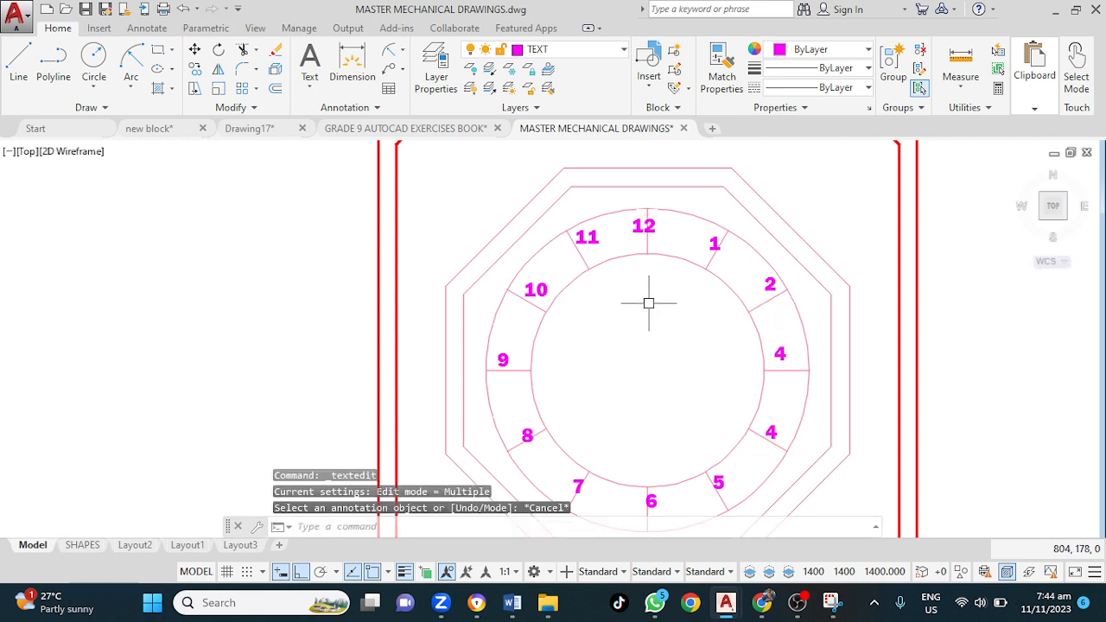
Move the numerals 10 and 11 so their insertion points sit on the outer ends of their hour marks
scroll(649, 303, "down", 2)
scroll(658, 300, "up", 2)
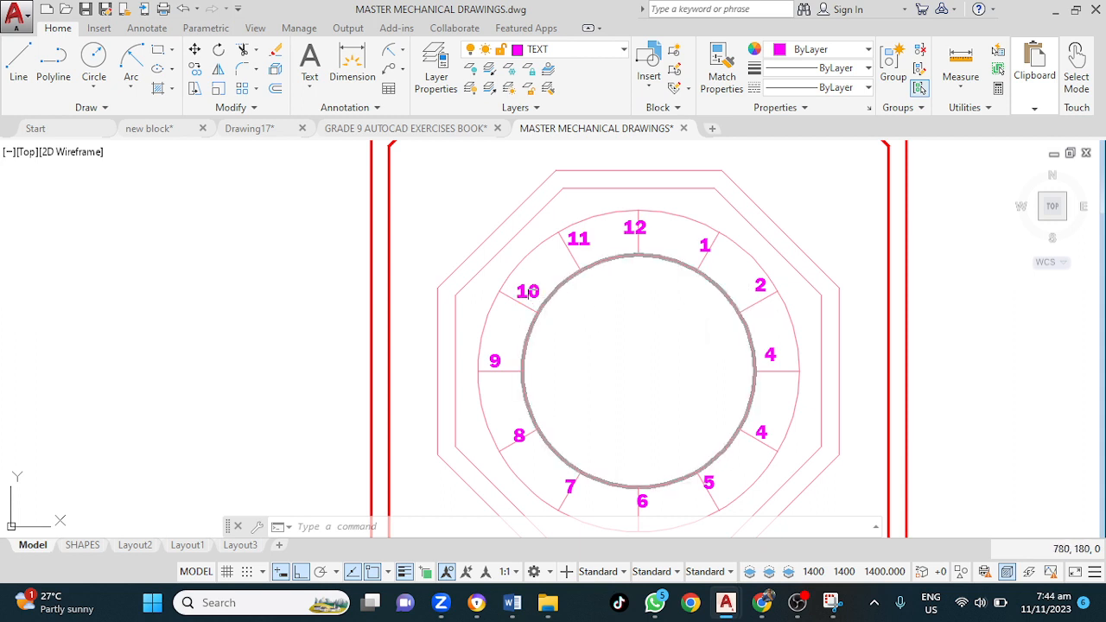
left_click(529, 291)
left_click(516, 297)
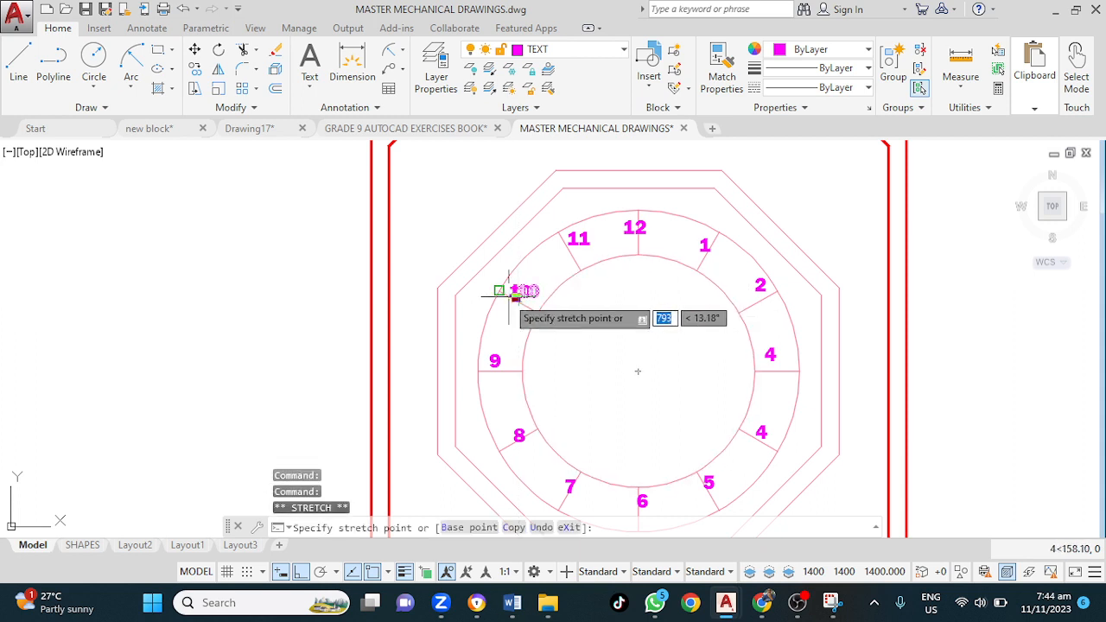
left_click(505, 292)
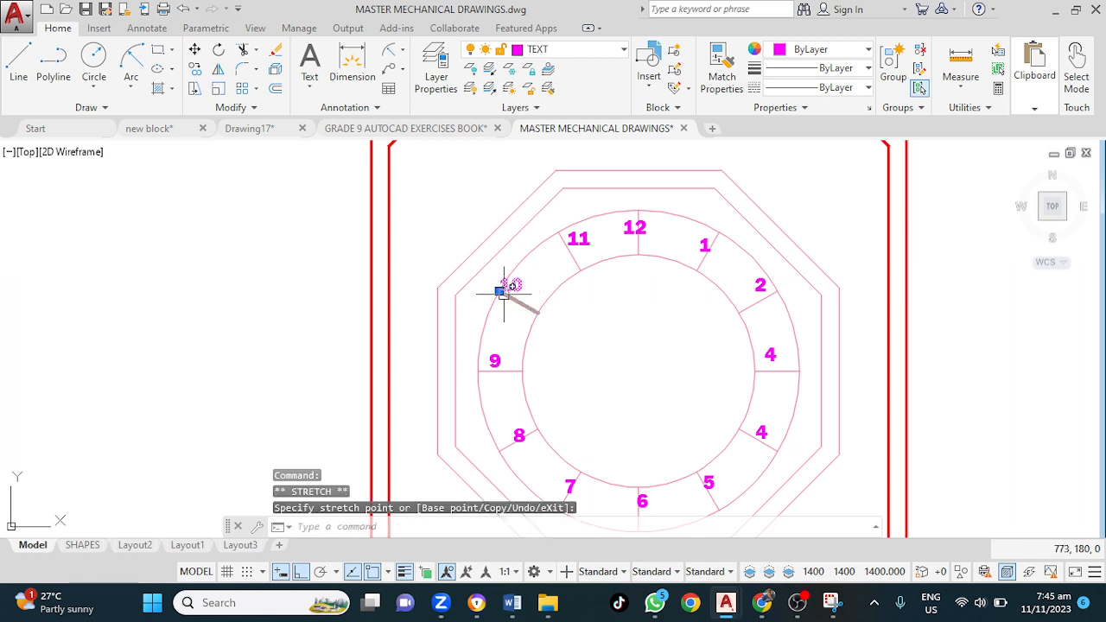
left_click(567, 245)
left_click(567, 244)
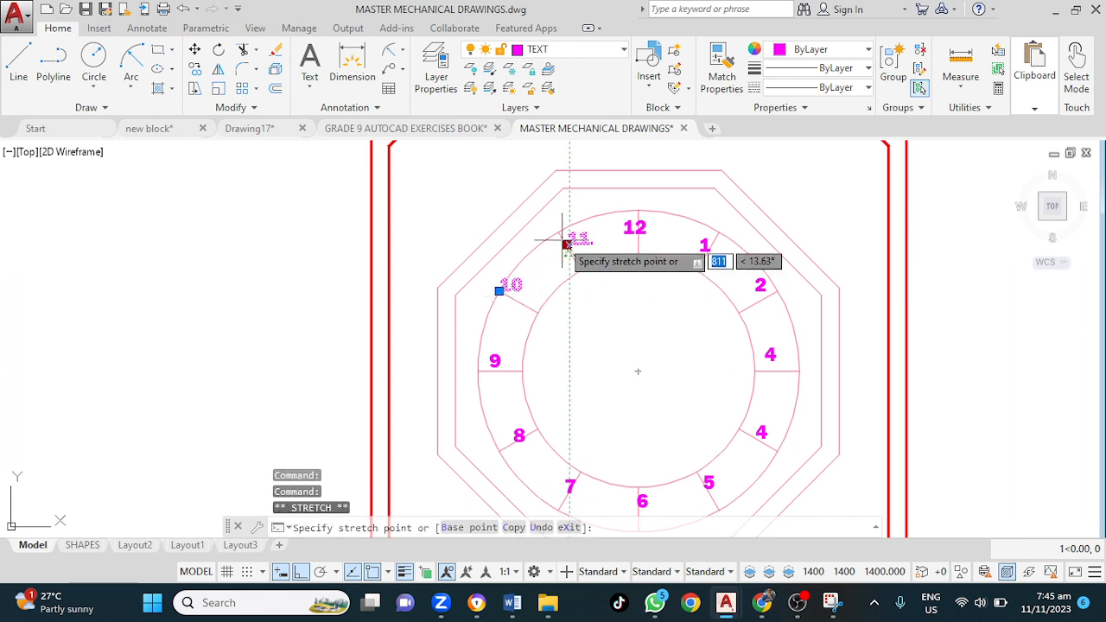
left_click(559, 232)
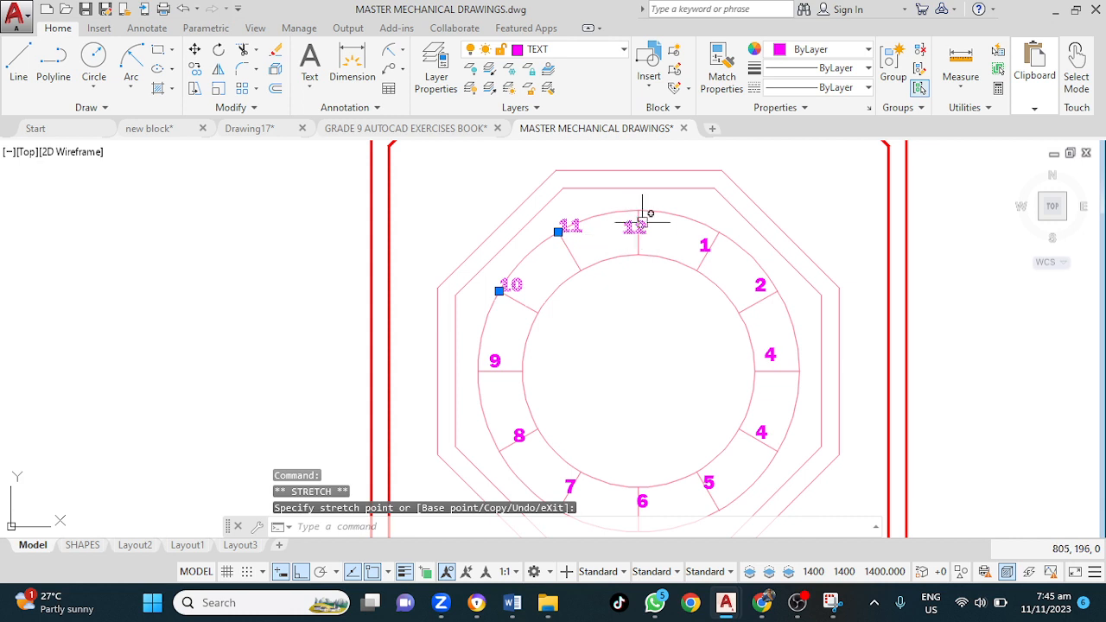
Move the numerals 12 and 1 to the outer ends of their hour marks on the larger circle
left_click(627, 235)
left_click(623, 232)
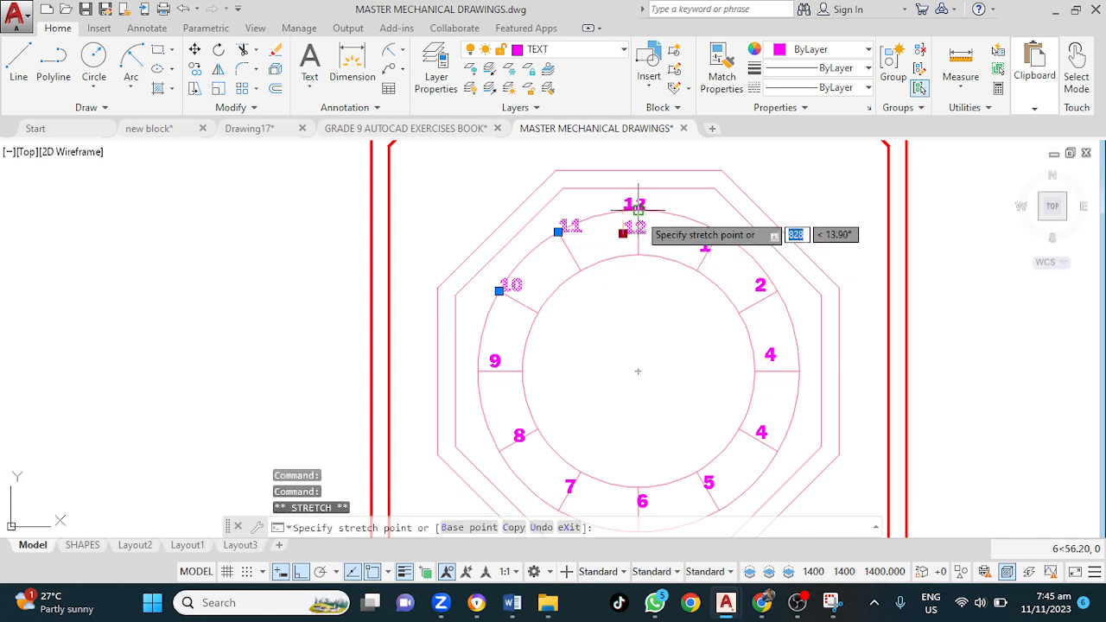
left_click(637, 209)
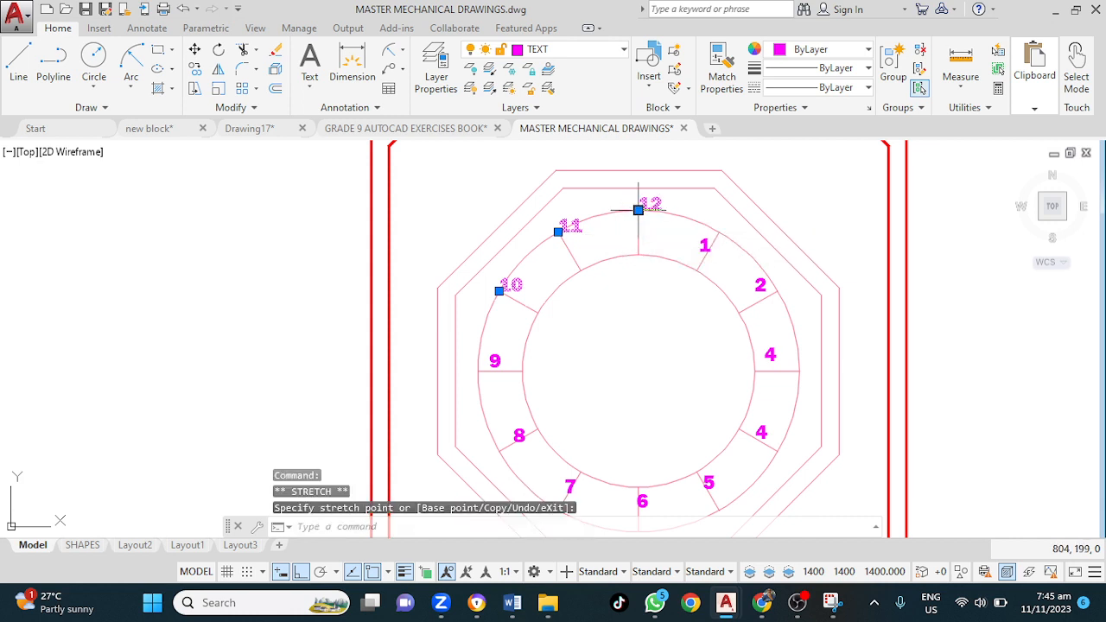
left_click(704, 250)
left_click(699, 250)
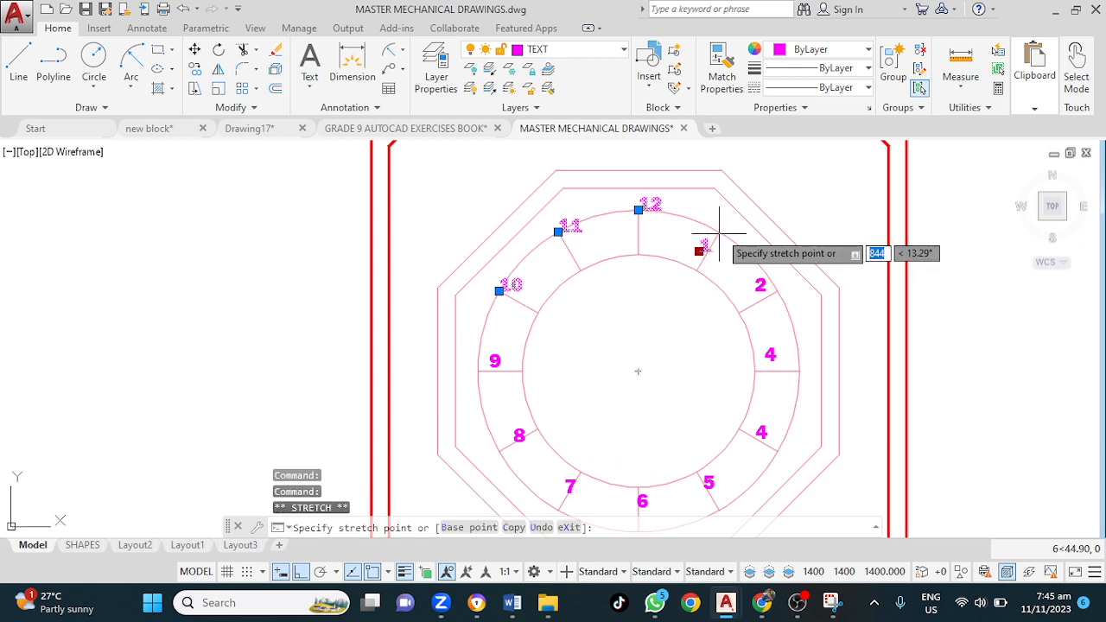
Move the numeral 2 and the 4 at 3 o'clock to the outer ends of their hour marks
left_click(758, 288)
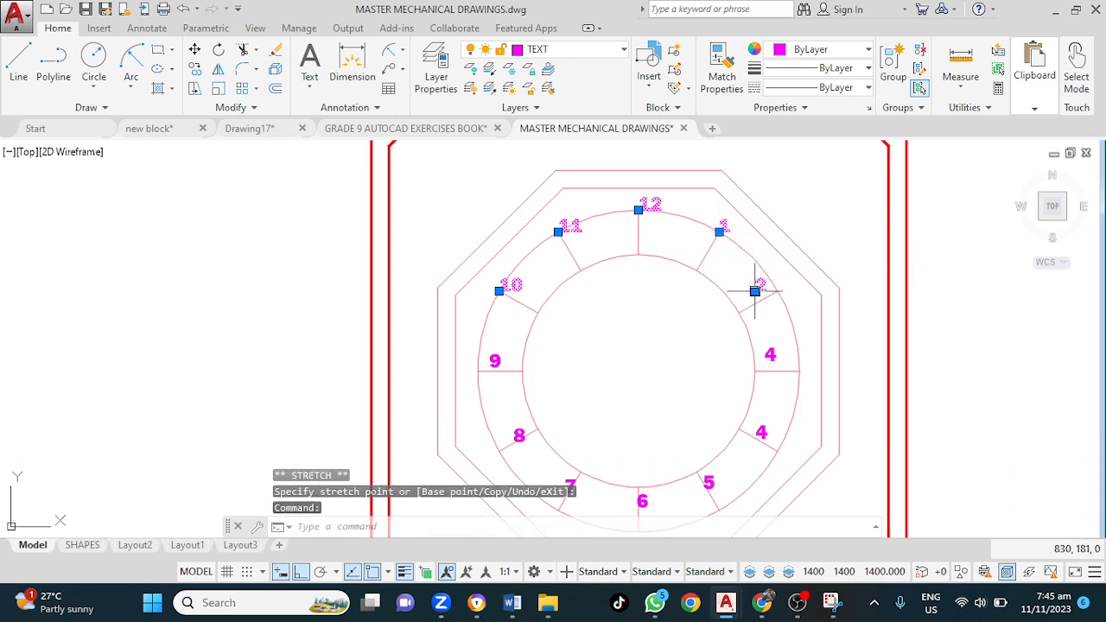
left_click(756, 291)
left_click(777, 291)
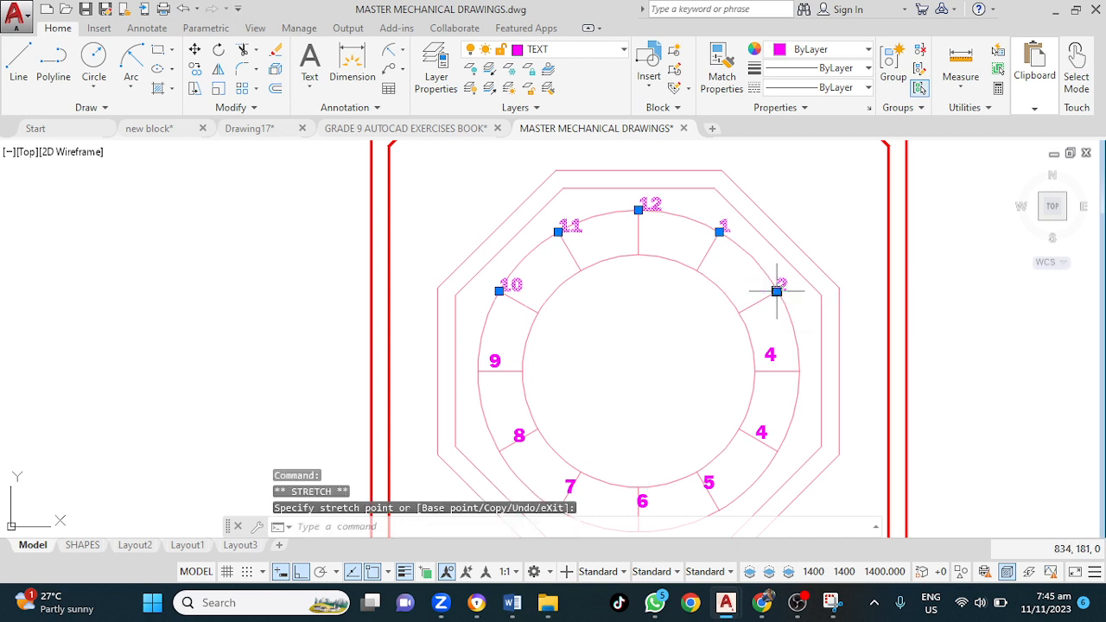
left_click(765, 355)
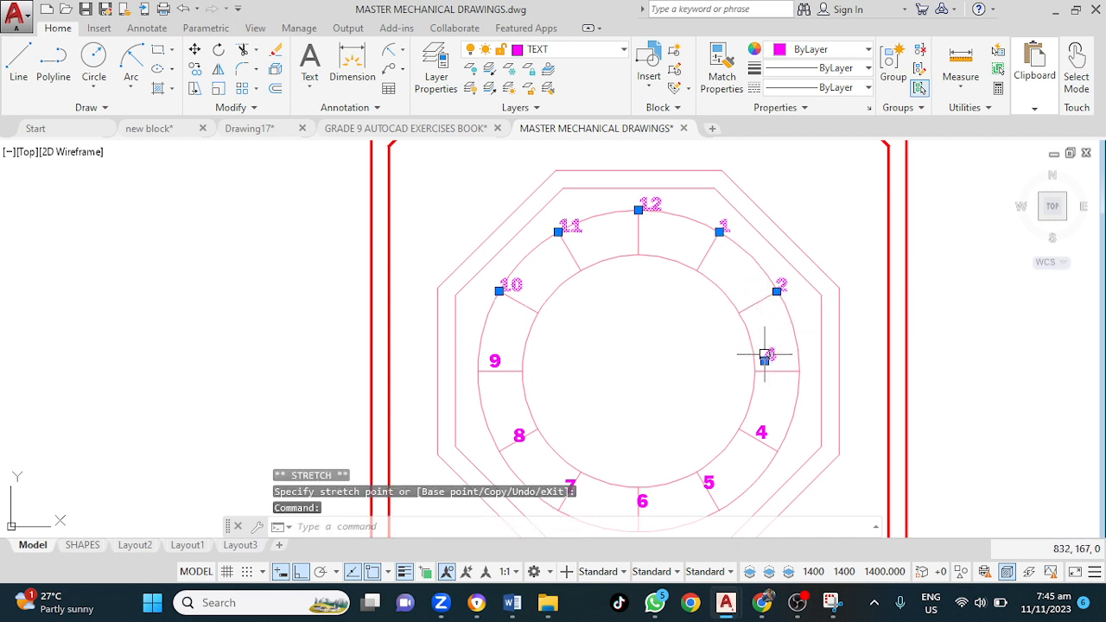
left_click(764, 360)
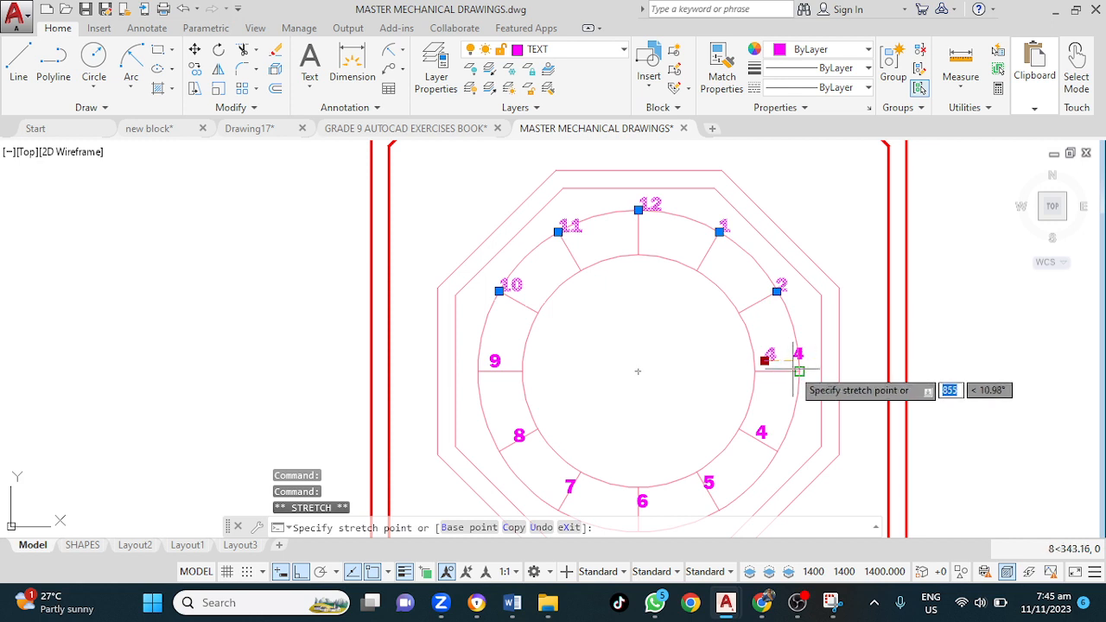
left_click(800, 372)
Change the numeral at the 3 o'clock mark to 3 and finish the text edit
left_click(761, 432)
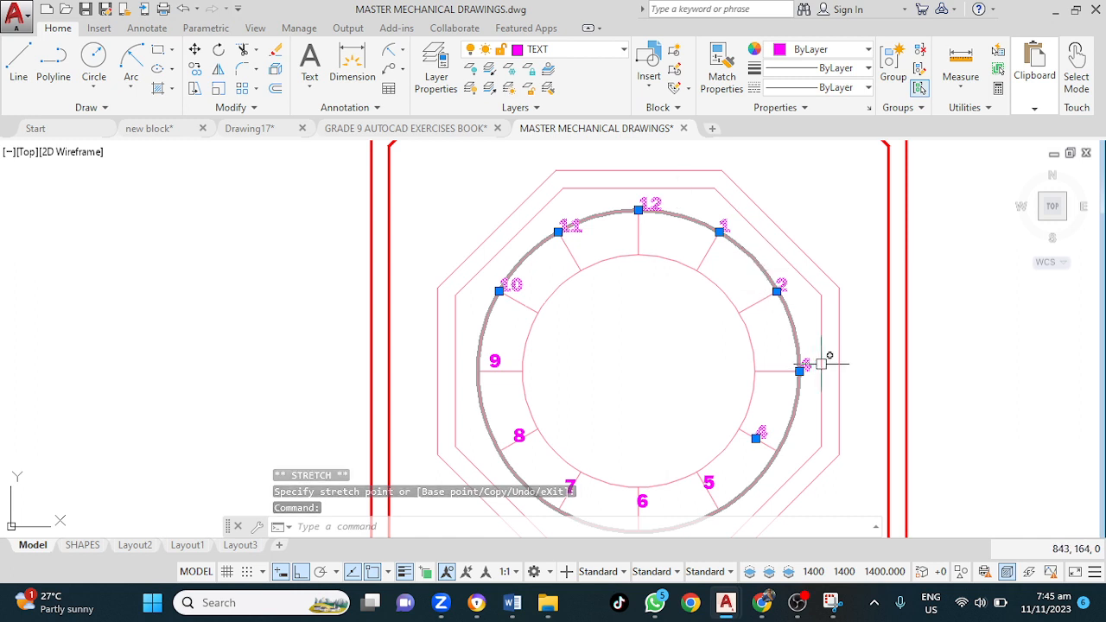
scroll(805, 366, "up", 2)
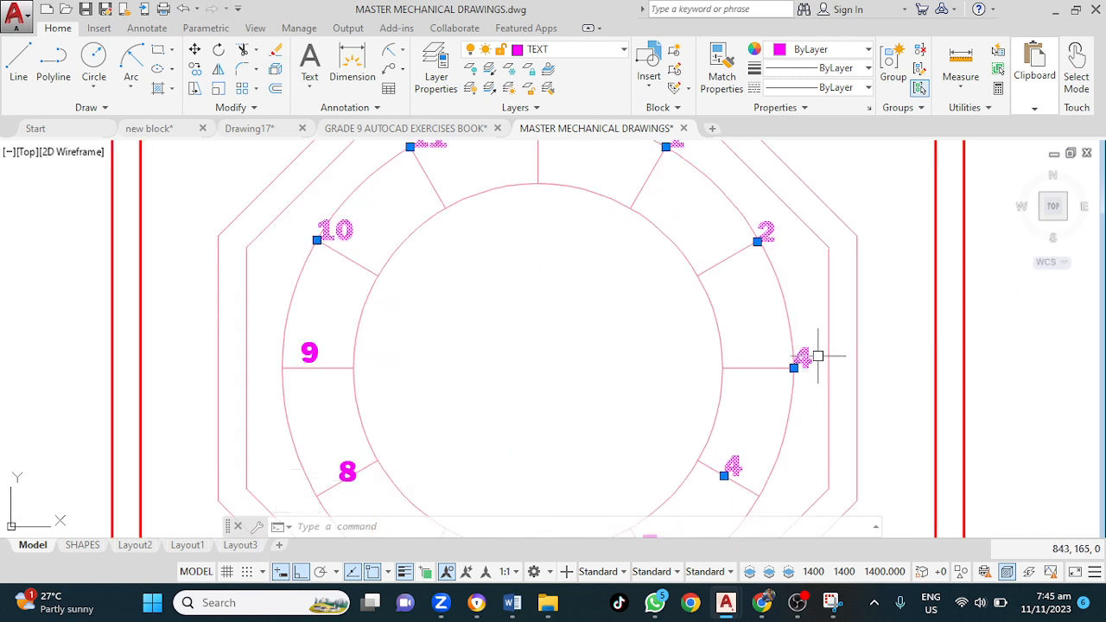
key("Escape")
key("Escape")
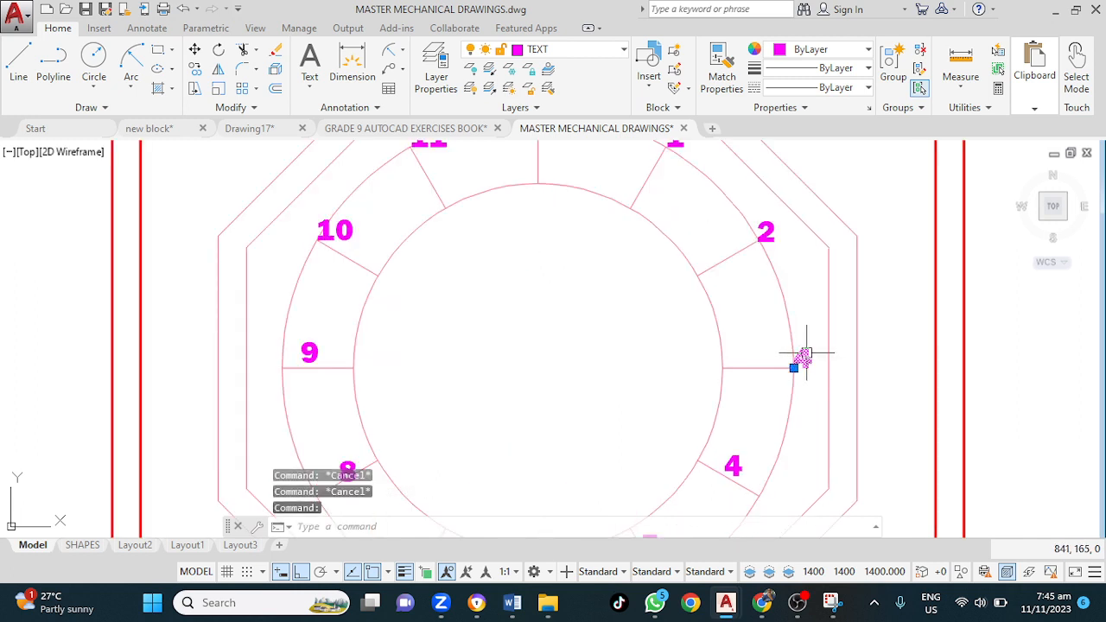
double_click(803, 358)
key("BackSpace")
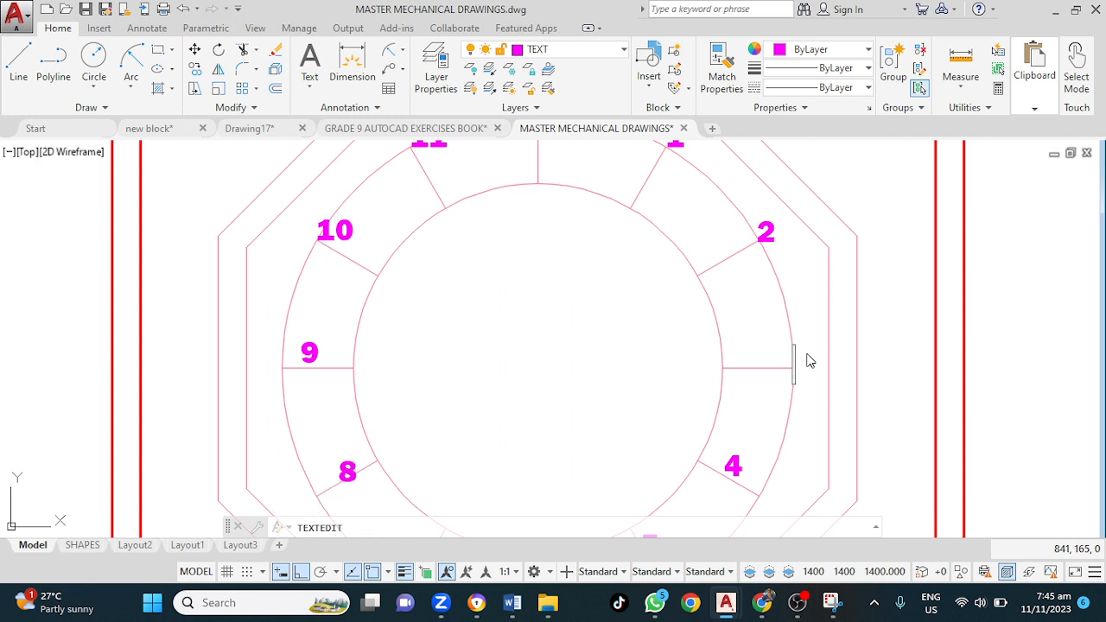
type("3")
left_click(763, 421)
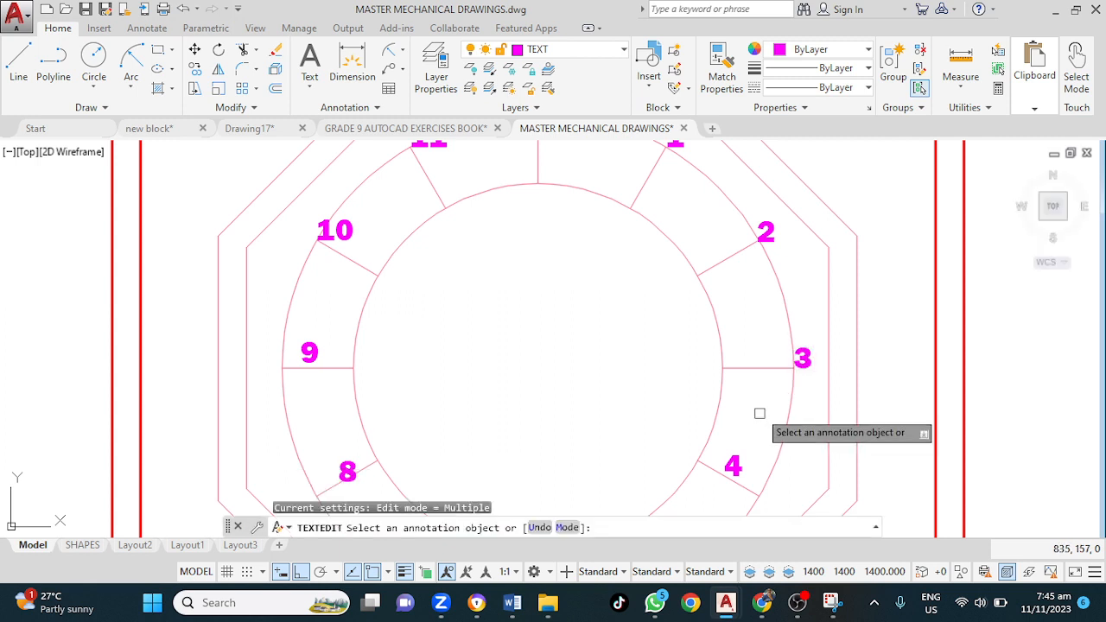
key("Escape")
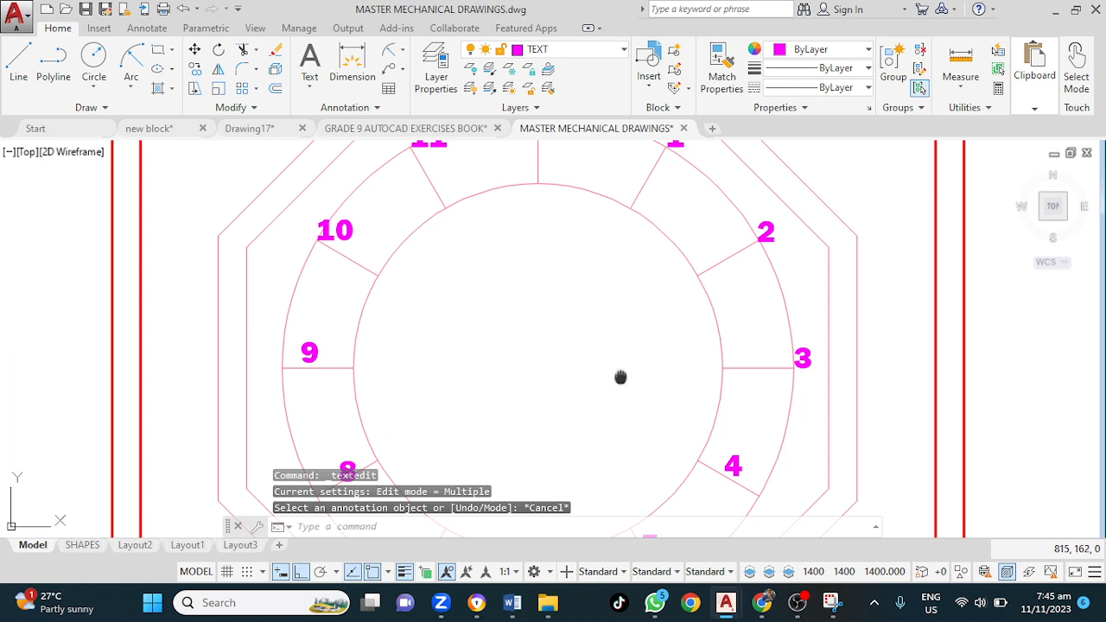
Move the numeral 4 to the outer end of the 4 o'clock mark
middle_click_drag(621, 377, 582, 279)
left_click(687, 377)
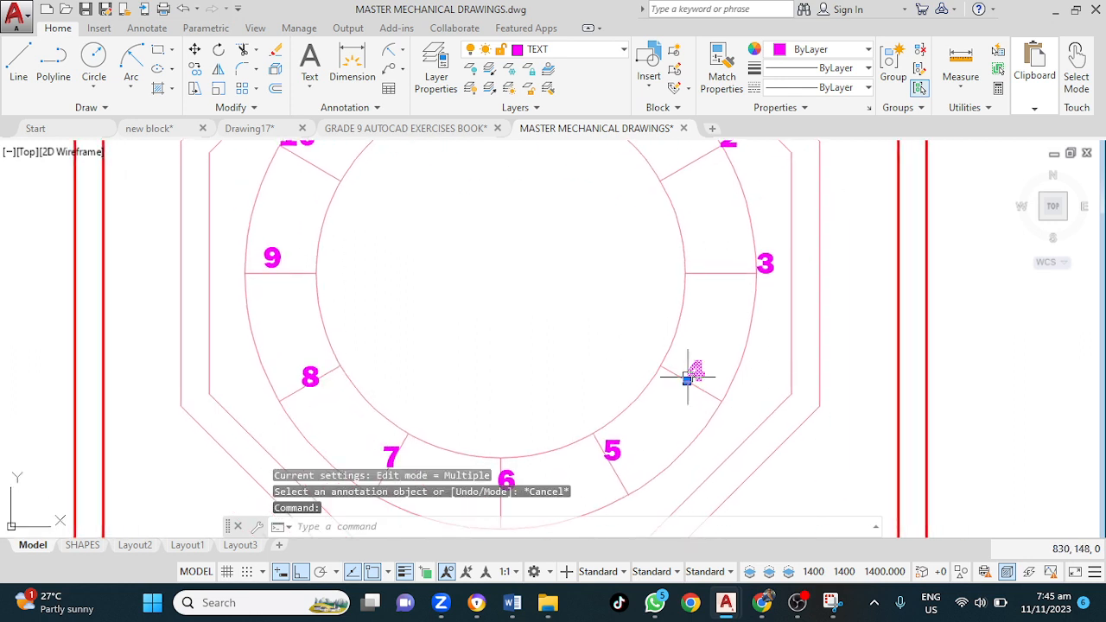
left_click(687, 381)
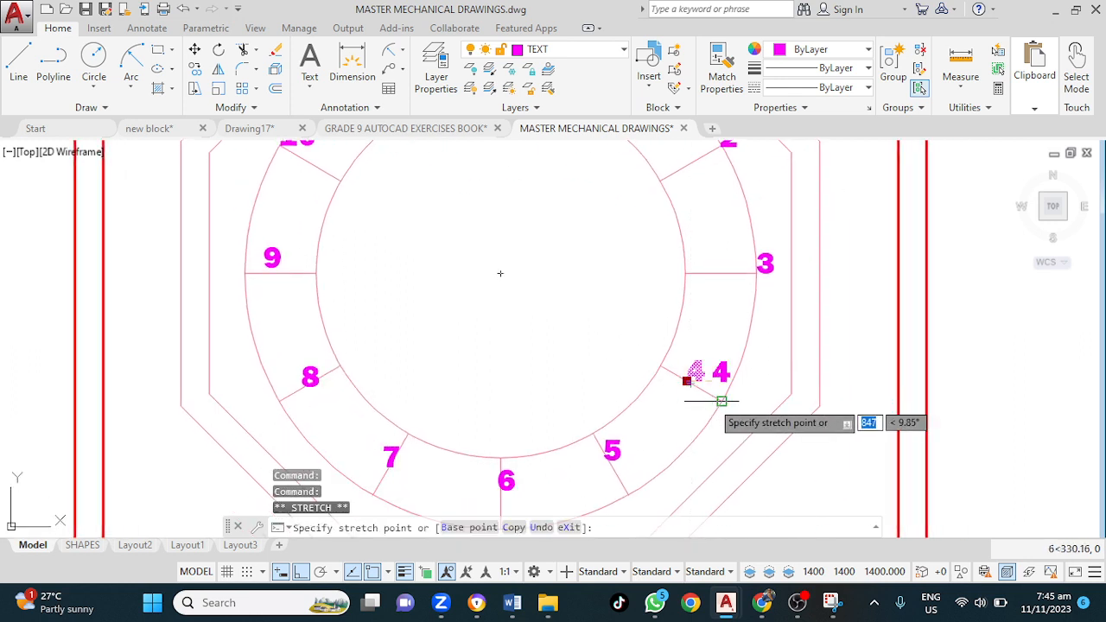
left_click(722, 401)
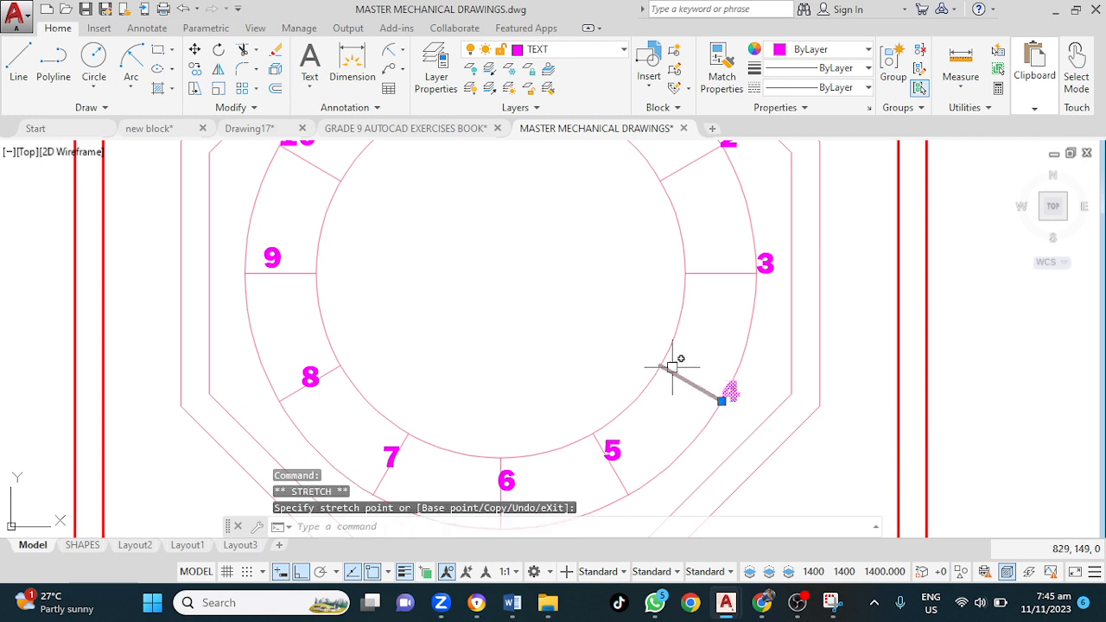
key("Escape")
Move the numerals 5 and 6 to the outer ends of their hour marks
middle_click_drag(655, 420, 642, 336)
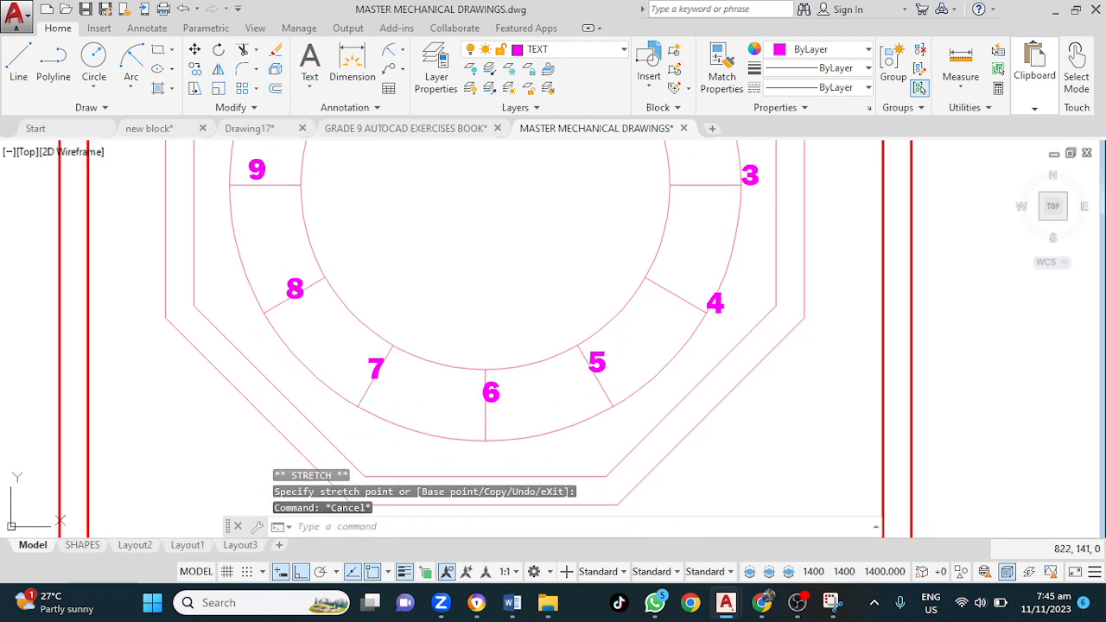
left_click(604, 352)
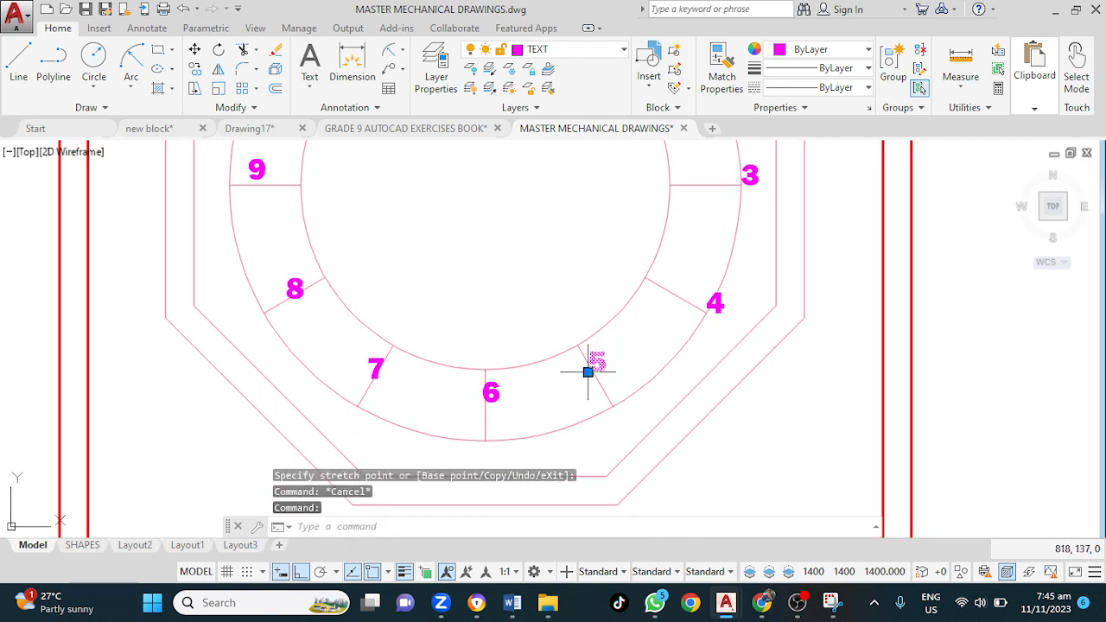
left_click(587, 371)
left_click(606, 407)
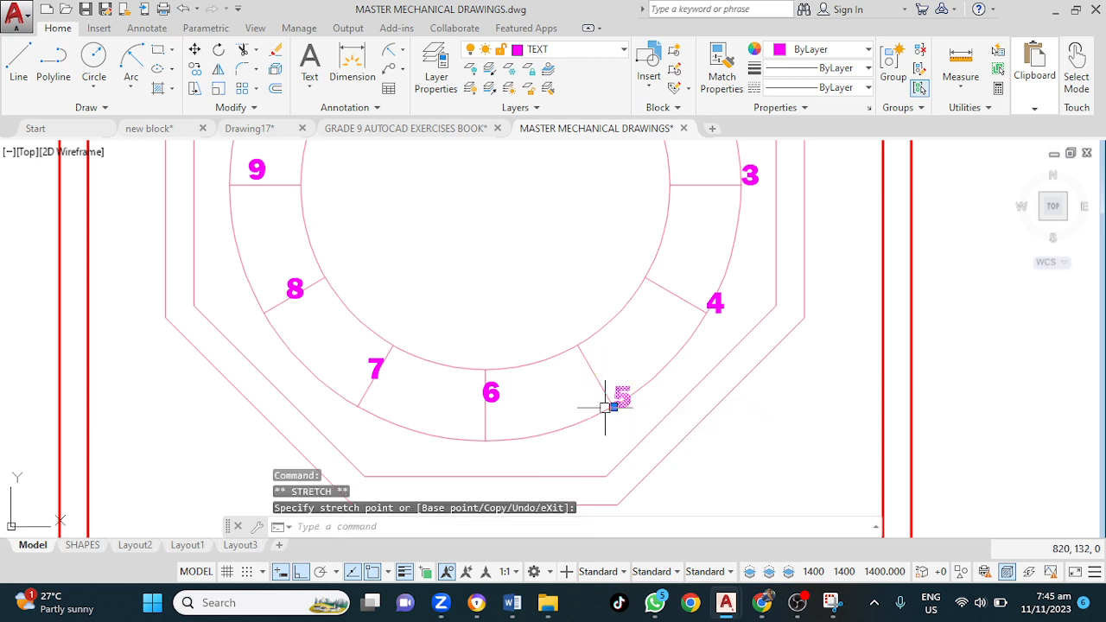
key("Escape")
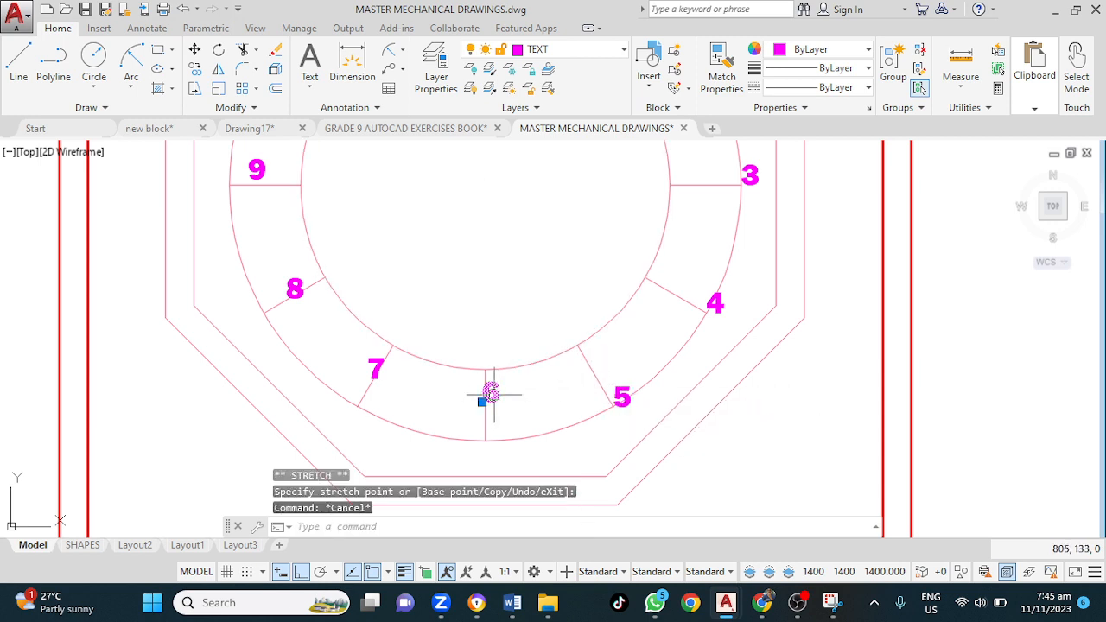
left_click(482, 402)
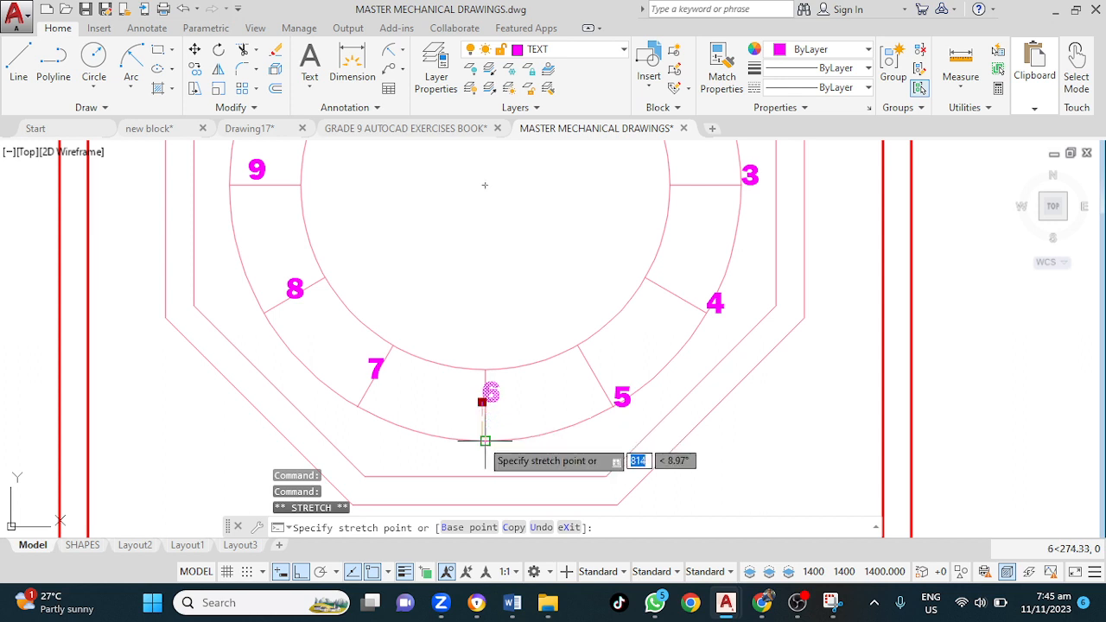
left_click(485, 441)
key("Escape")
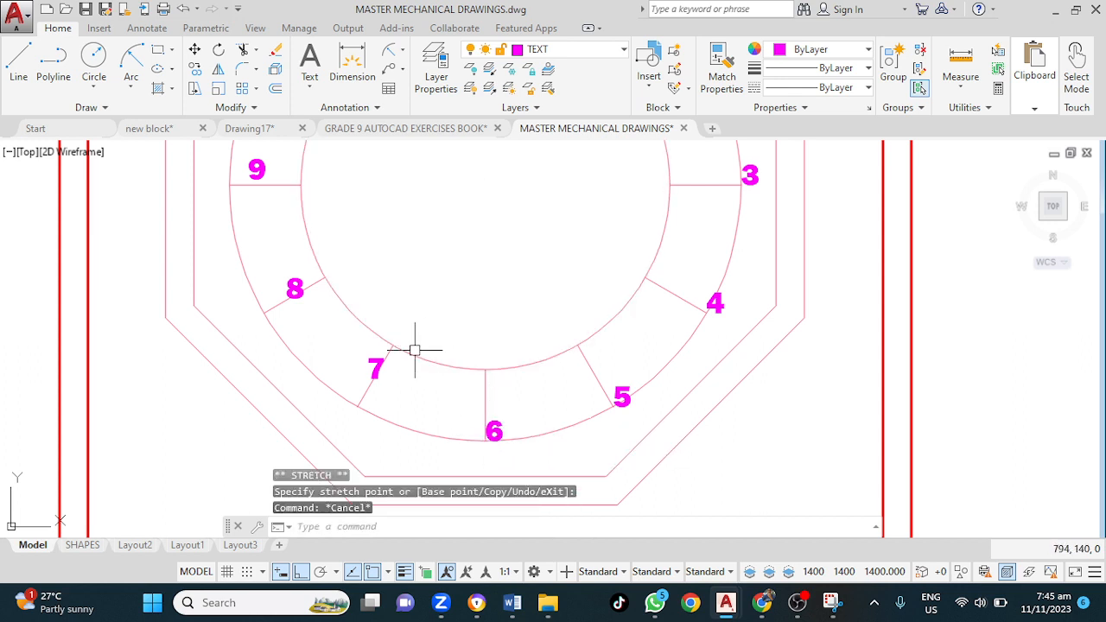
Move the numerals 7 and 8 outward to the outer ends of their hour marks
left_click(376, 364)
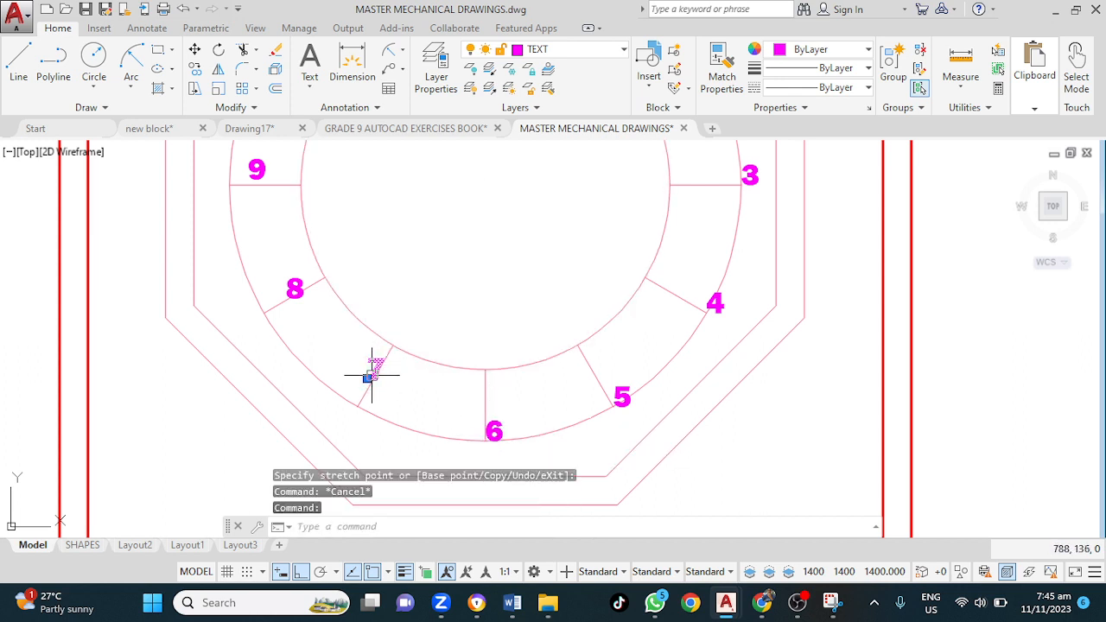
left_click(368, 378)
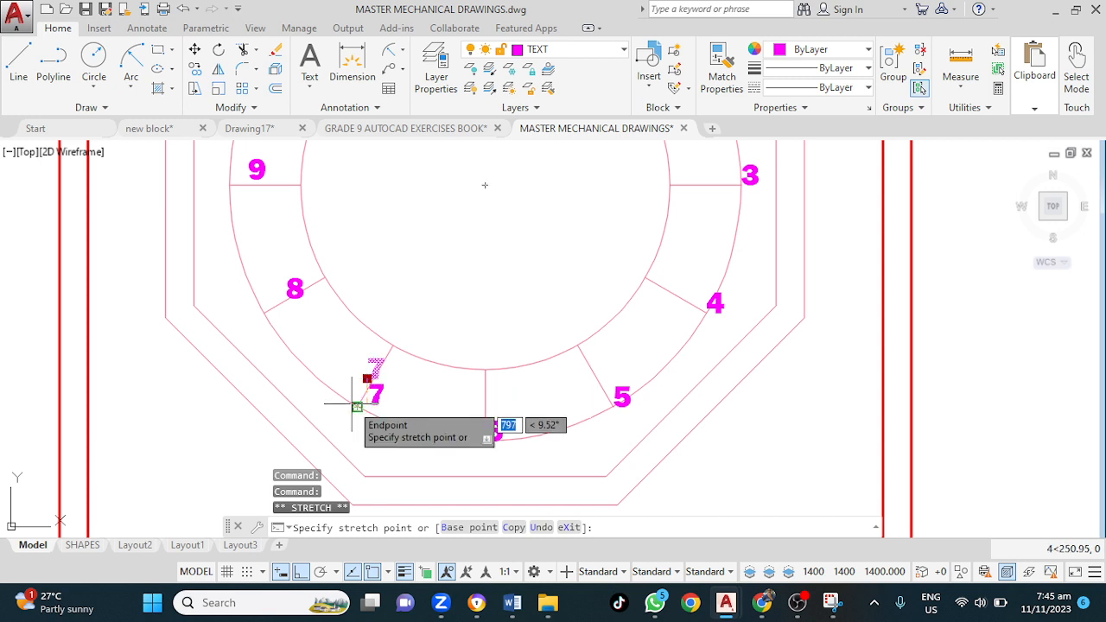
key("Escape")
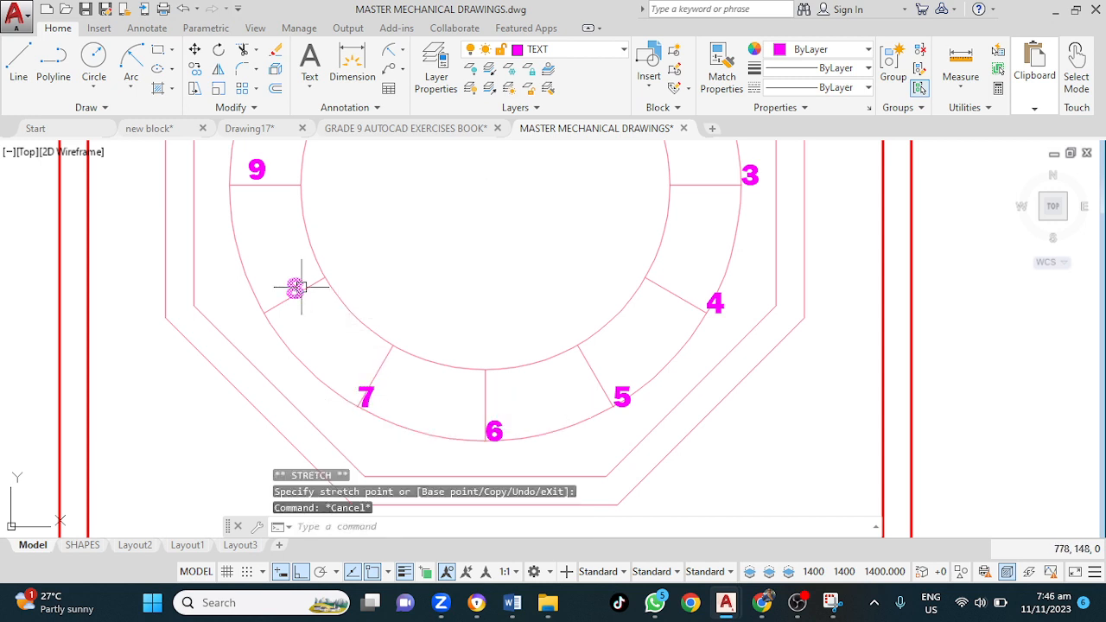
left_click(294, 288)
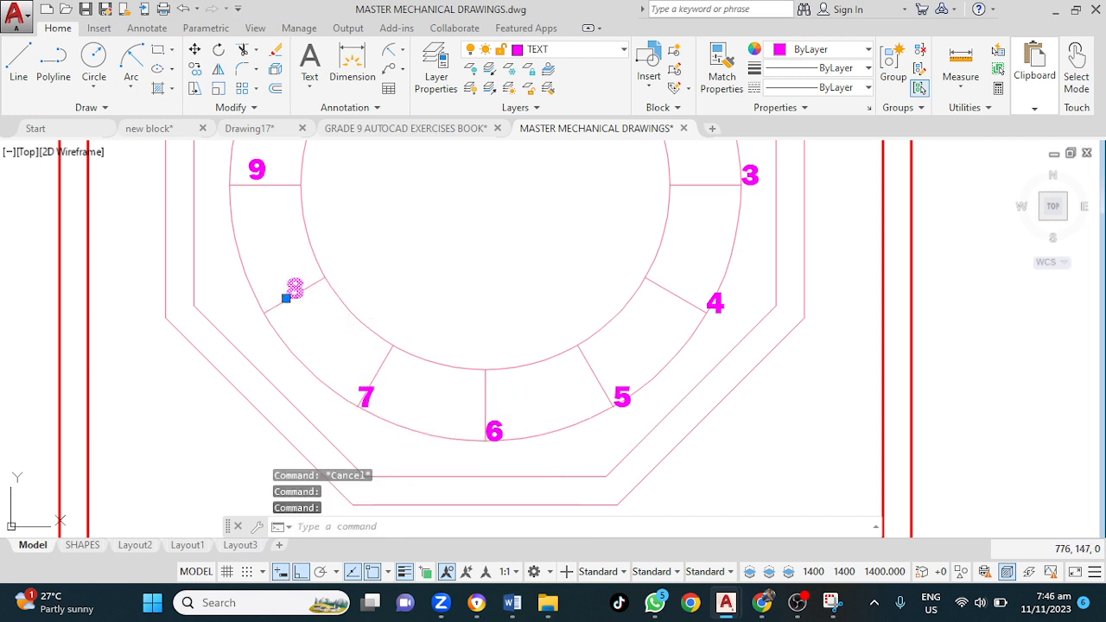
left_click(286, 298)
left_click(260, 319)
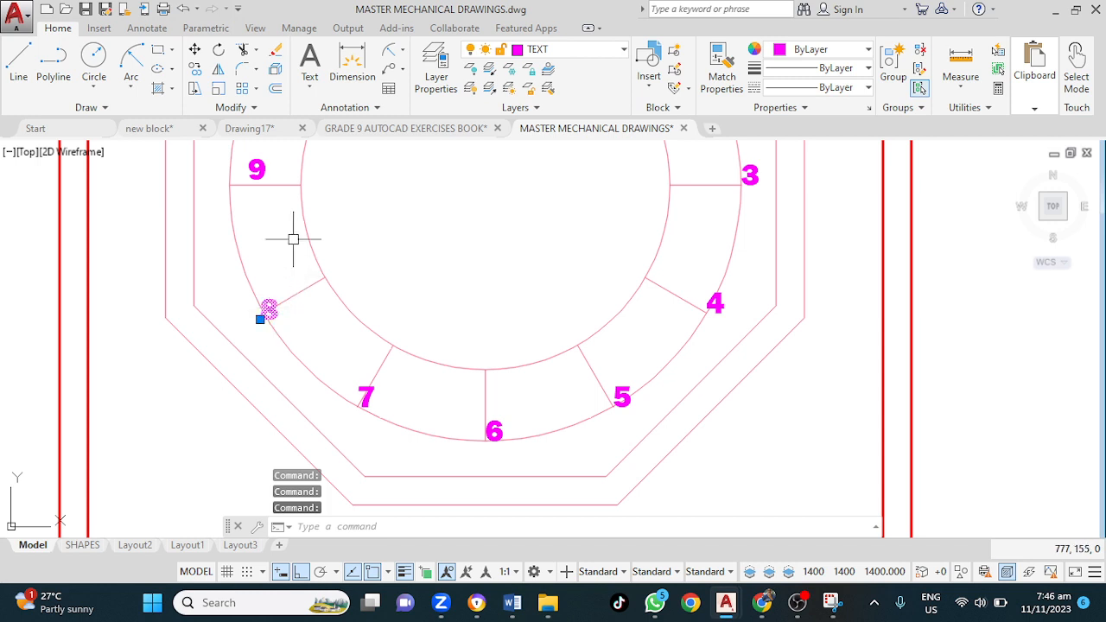
key("Escape")
Move the numeral 9 to the outer end of the 9 o'clock mark
middle_click_drag(293, 234, 308, 306)
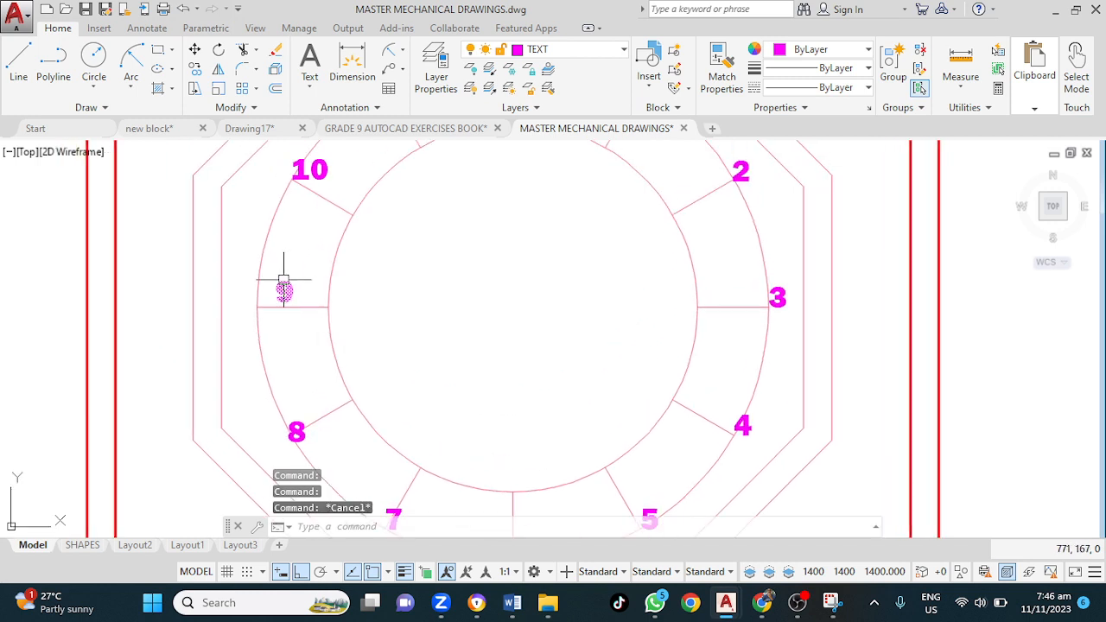
left_click(284, 290)
left_click(275, 301)
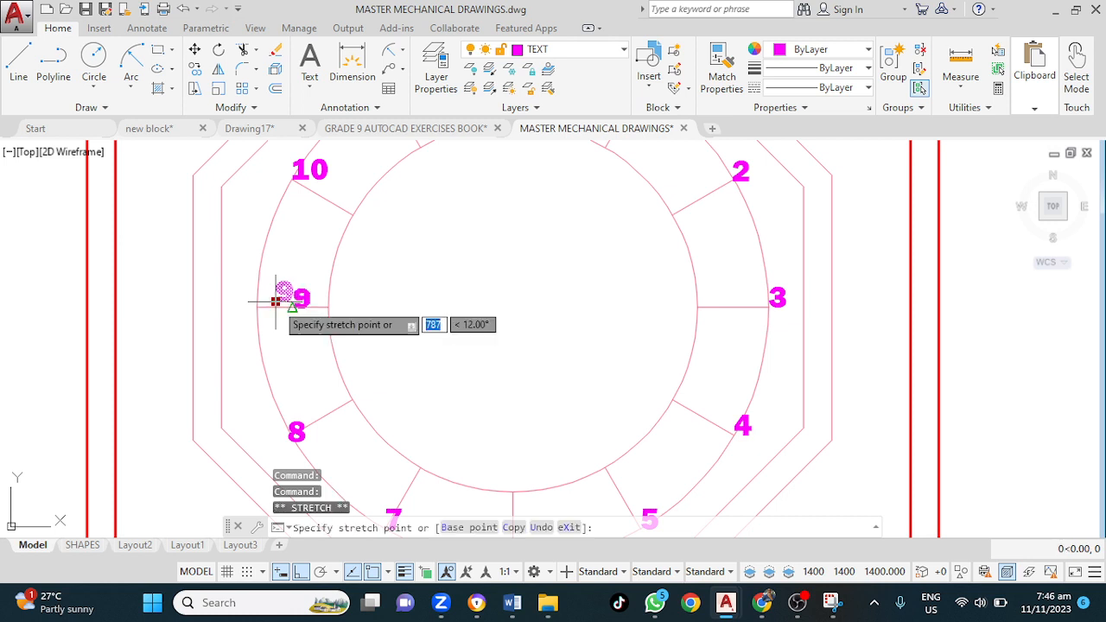
left_click(257, 307)
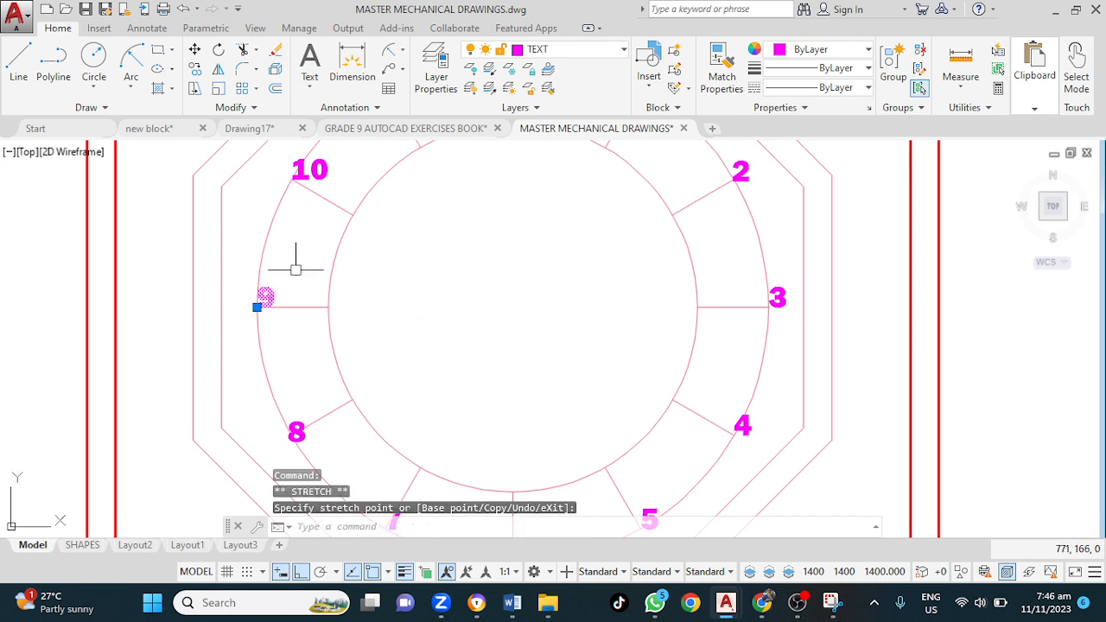
Enlarge the inner construction circle to a radius of about 31, reaching the midpoint of the 12 o'clock mark
middle_click_drag(322, 226, 302, 316)
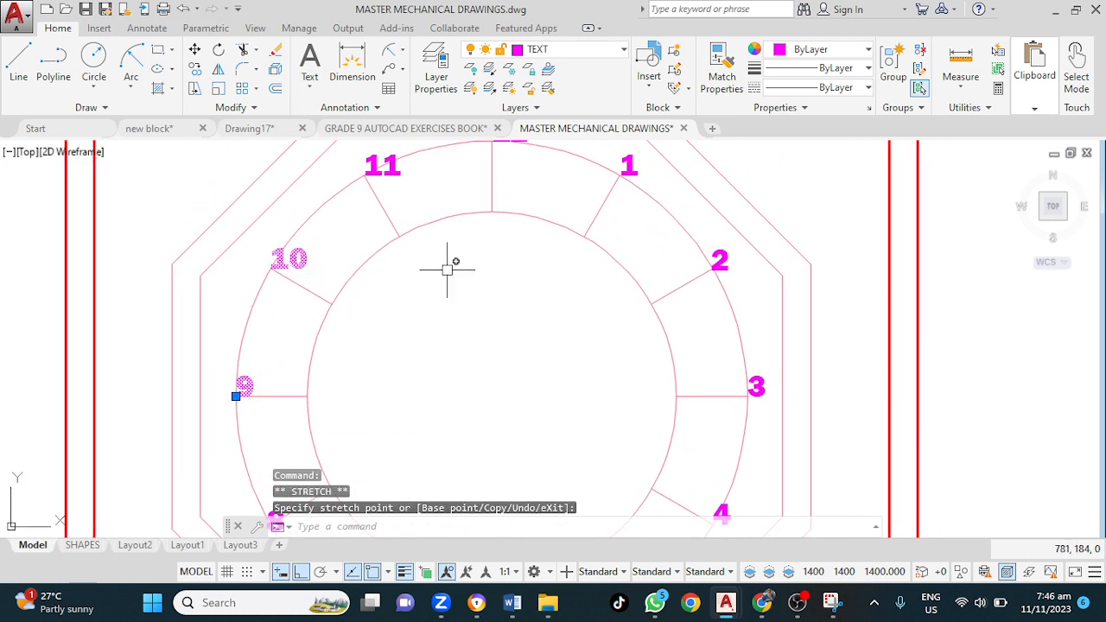
key("Escape")
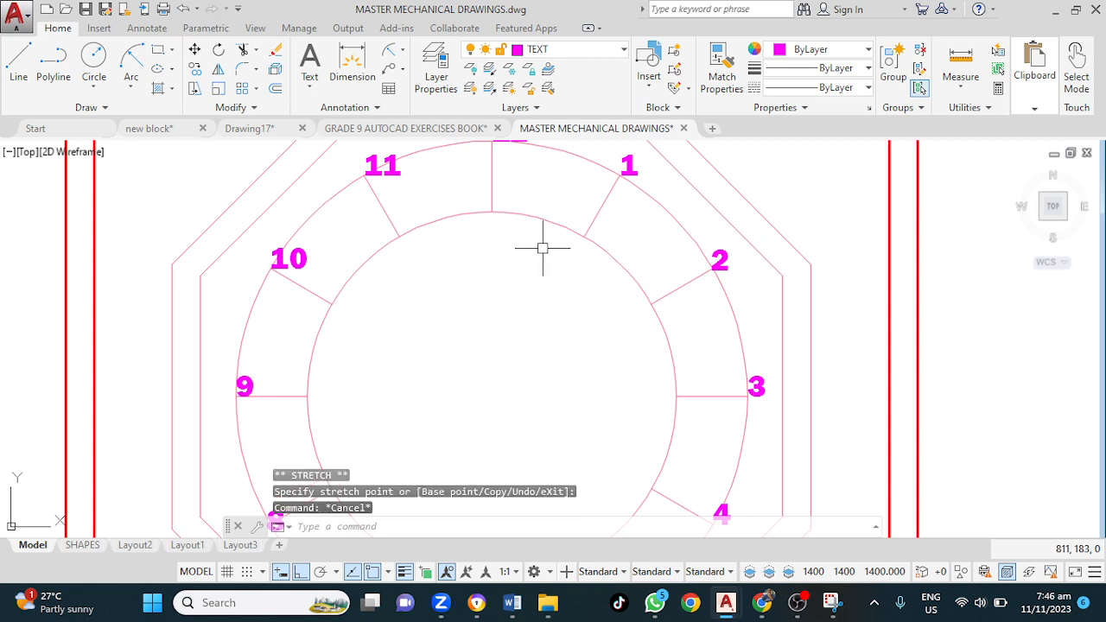
left_click(521, 219)
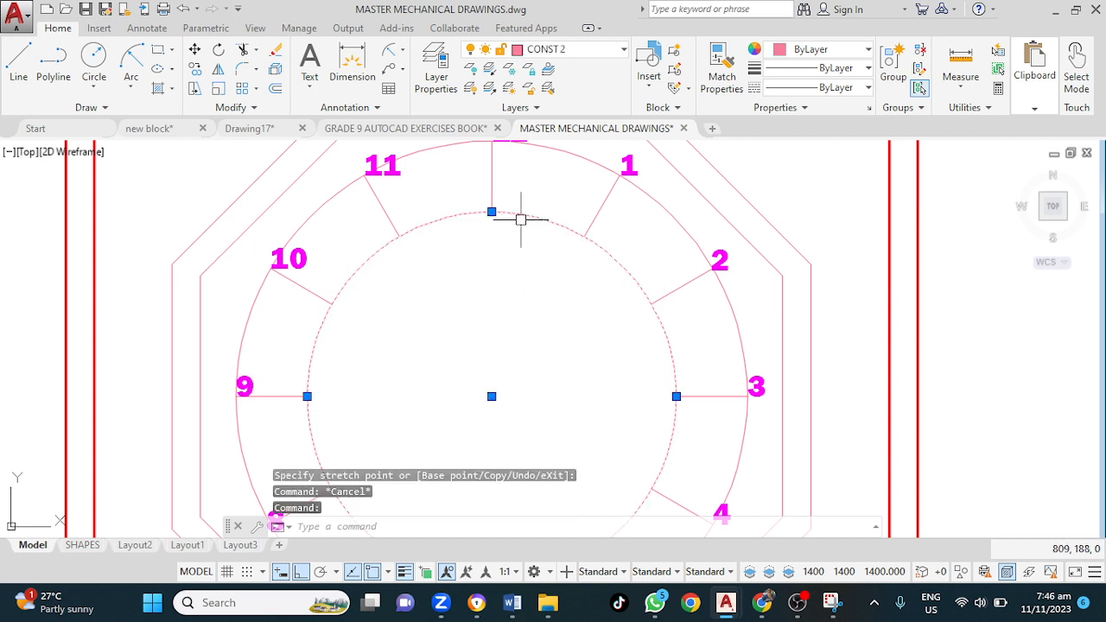
left_click(491, 211)
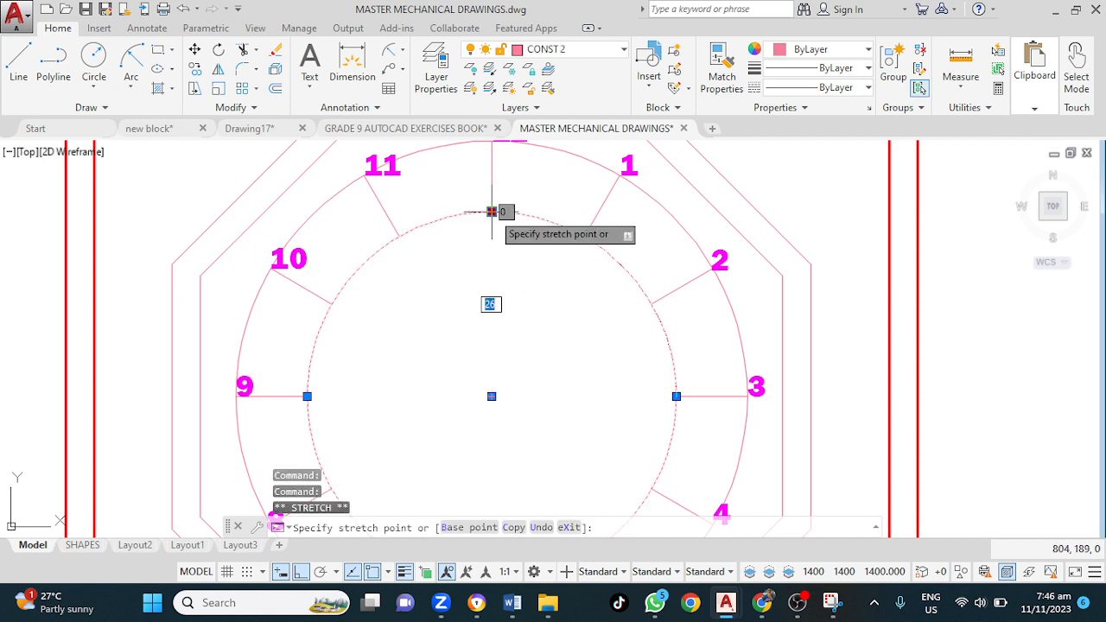
left_click(492, 212)
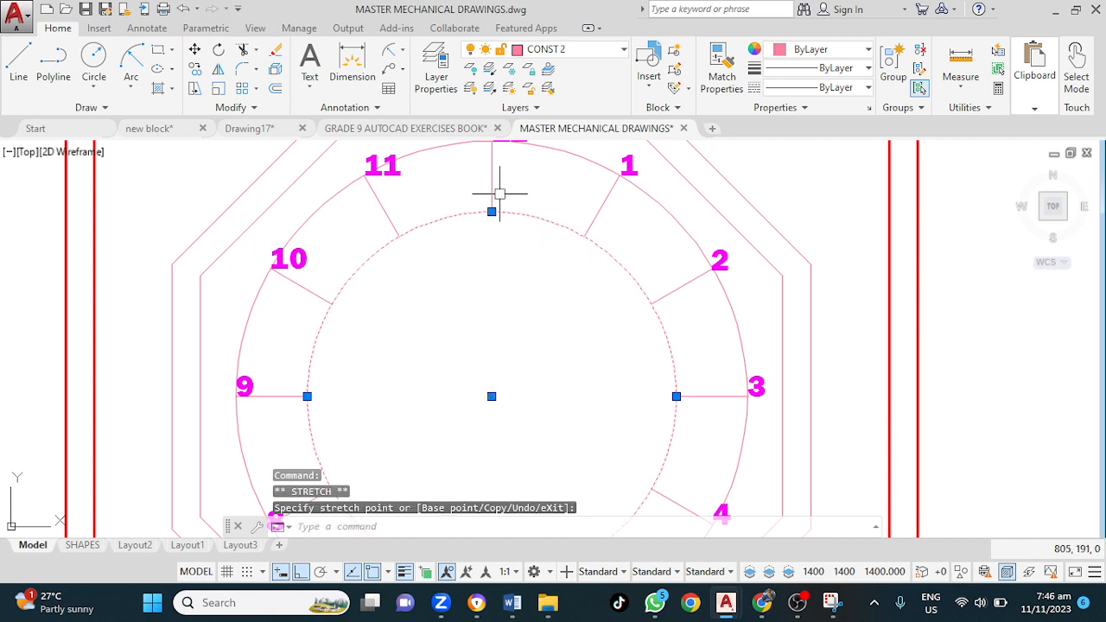
left_click(491, 212)
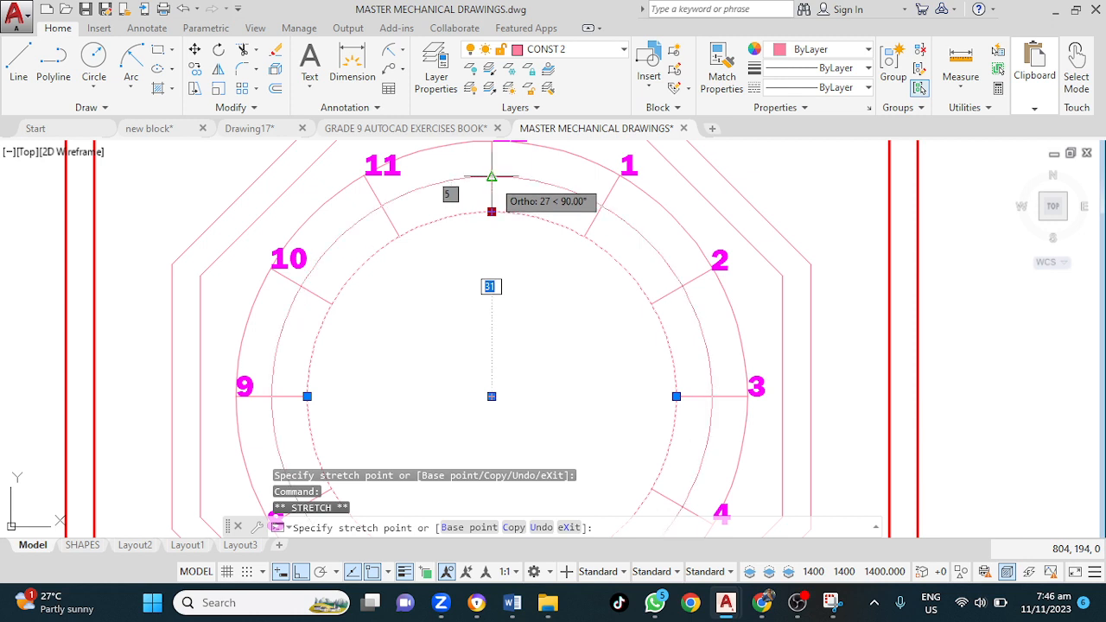
left_click(491, 177)
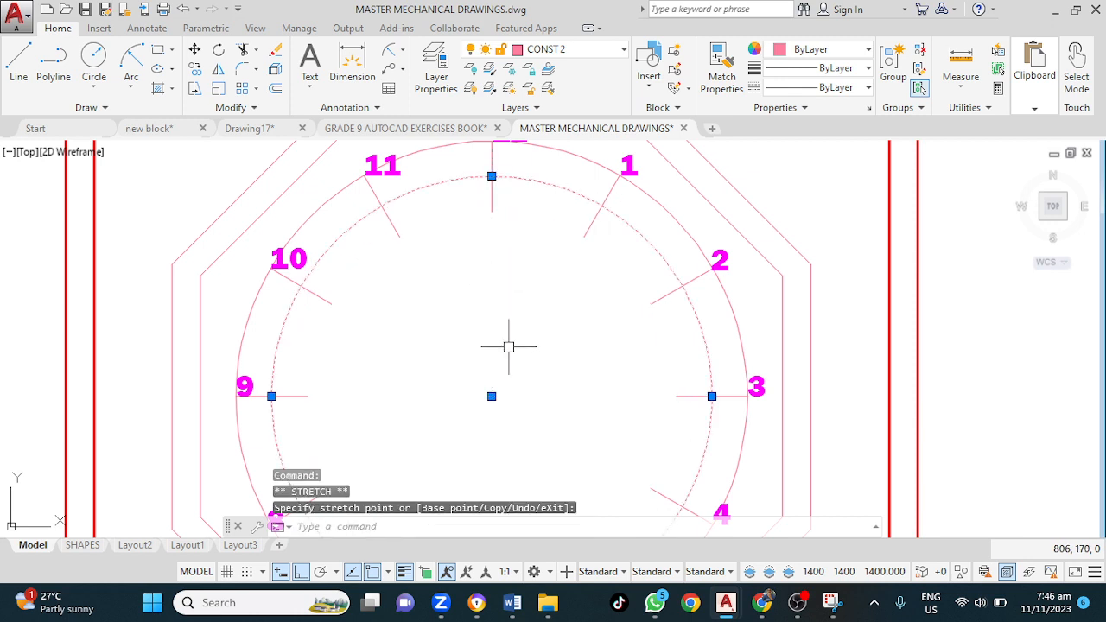
key("Escape")
scroll(509, 344, "down", 2)
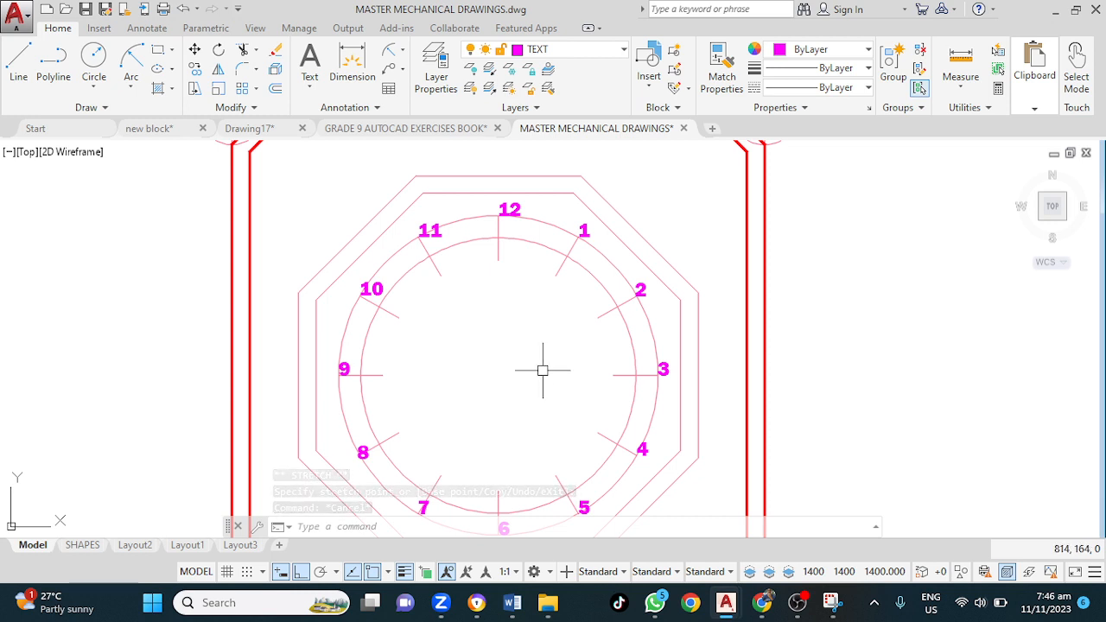
Erase the inner and outer construction circles around the hour marks together with the numeral 1
mouse_move(541, 371)
middle_mouse_down()
mouse_move(533, 316)
mouse_move(521, 340)
middle_mouse_up()
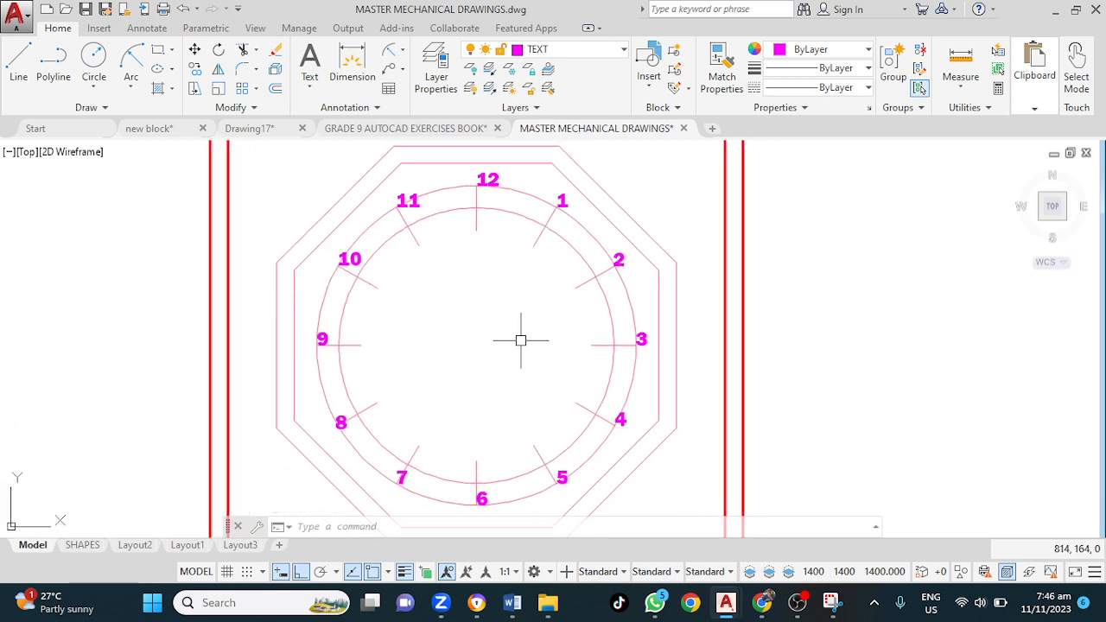
left_click(559, 204)
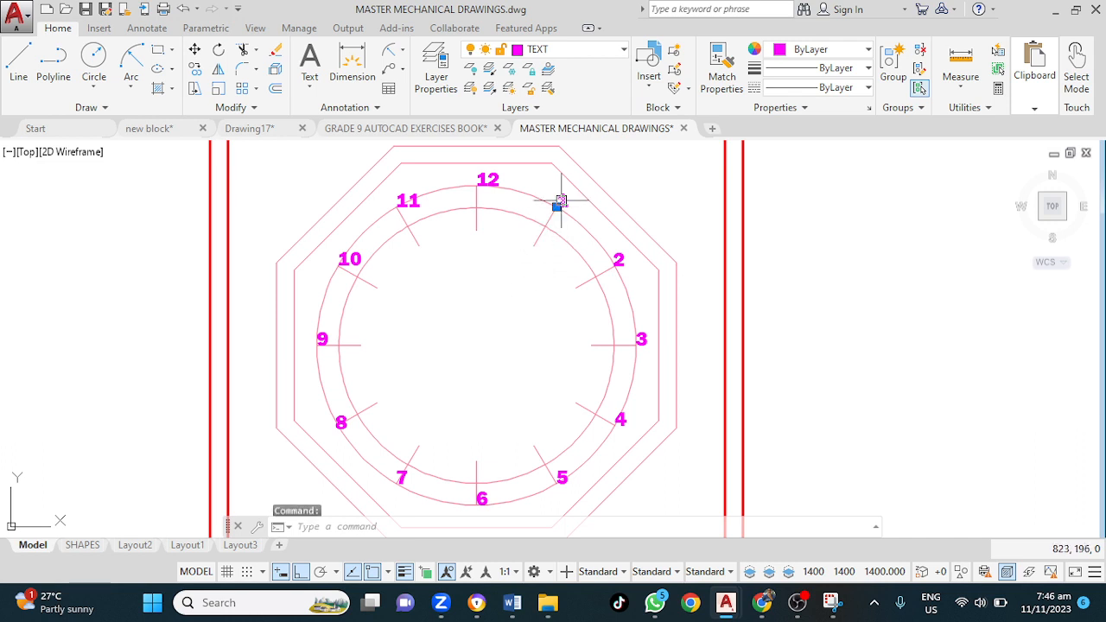
left_click(576, 214)
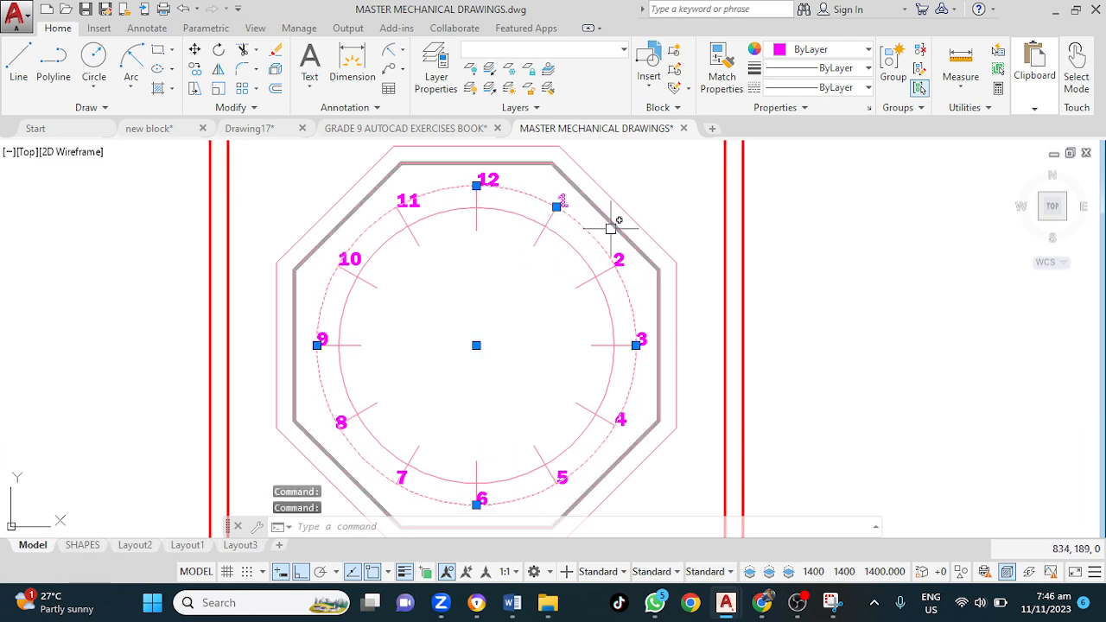
key("Delete")
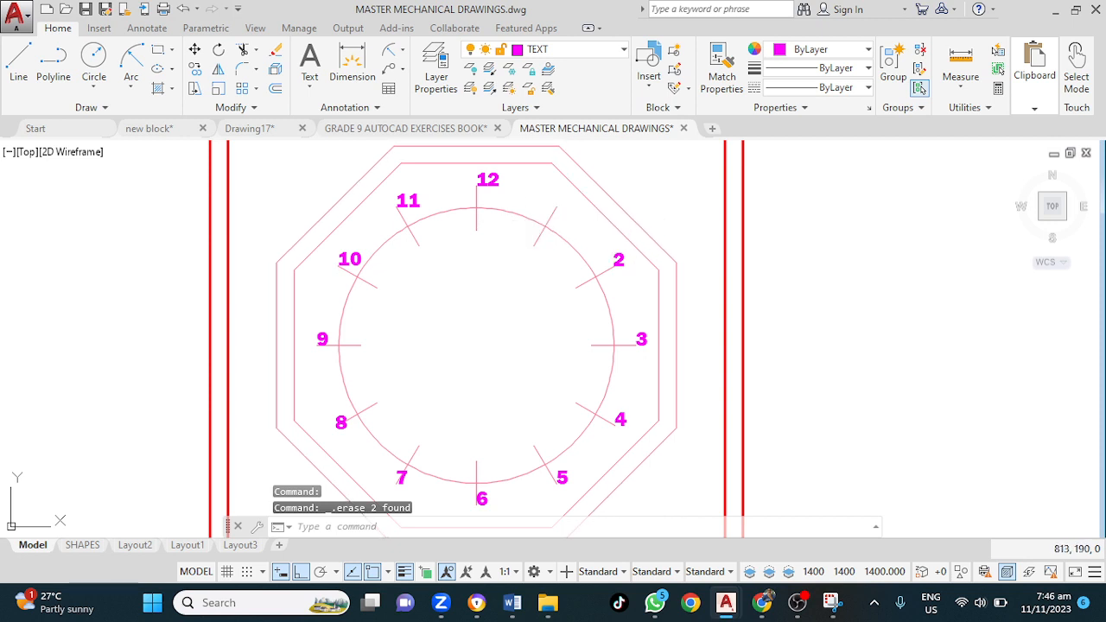
left_click(563, 231)
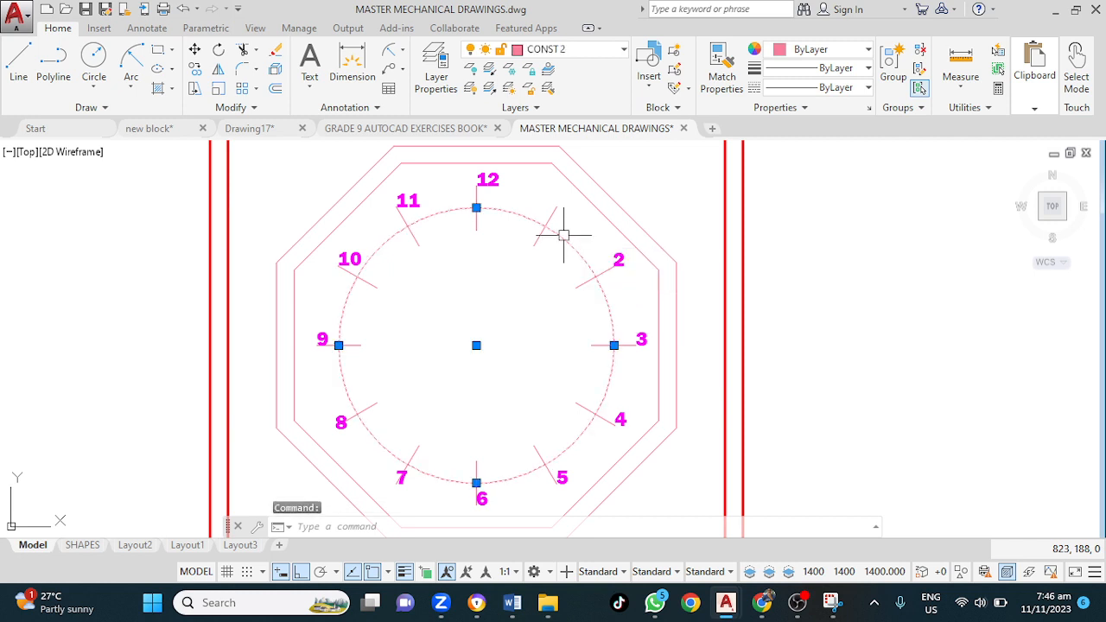
key("Delete")
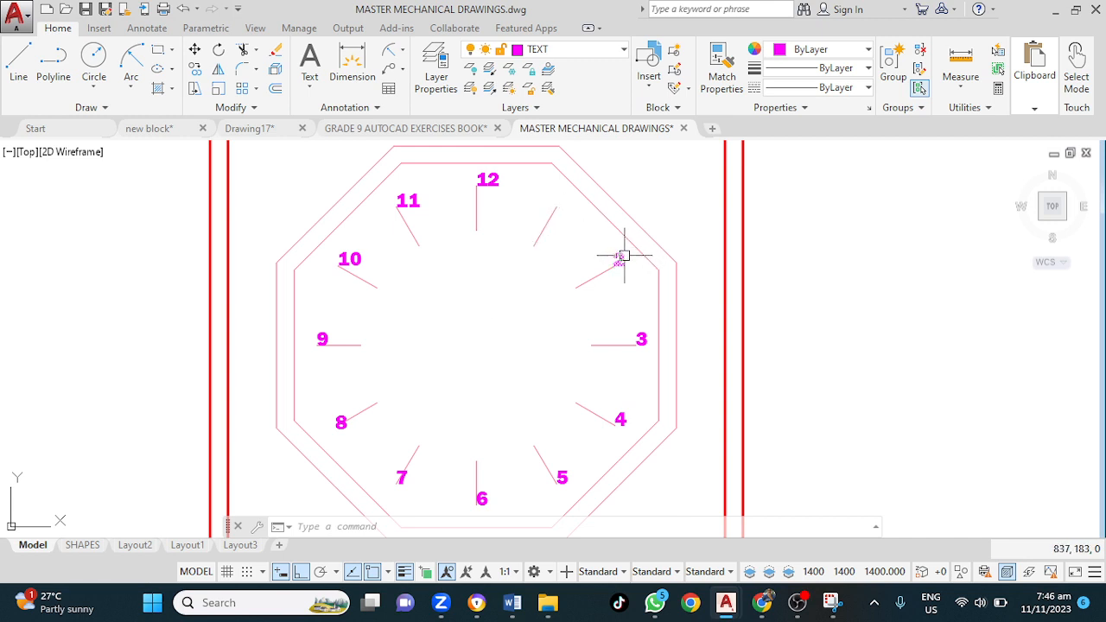
Copy the numeral 2 to the 1 o'clock mark and move the copy to the mark's outer end
type("o")
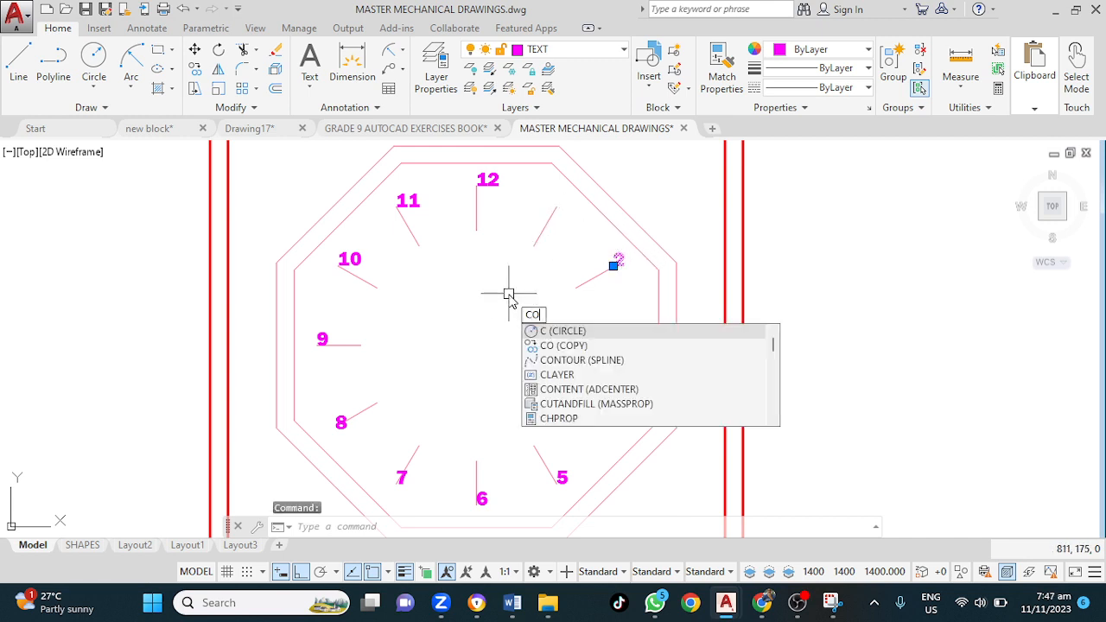
key("Return")
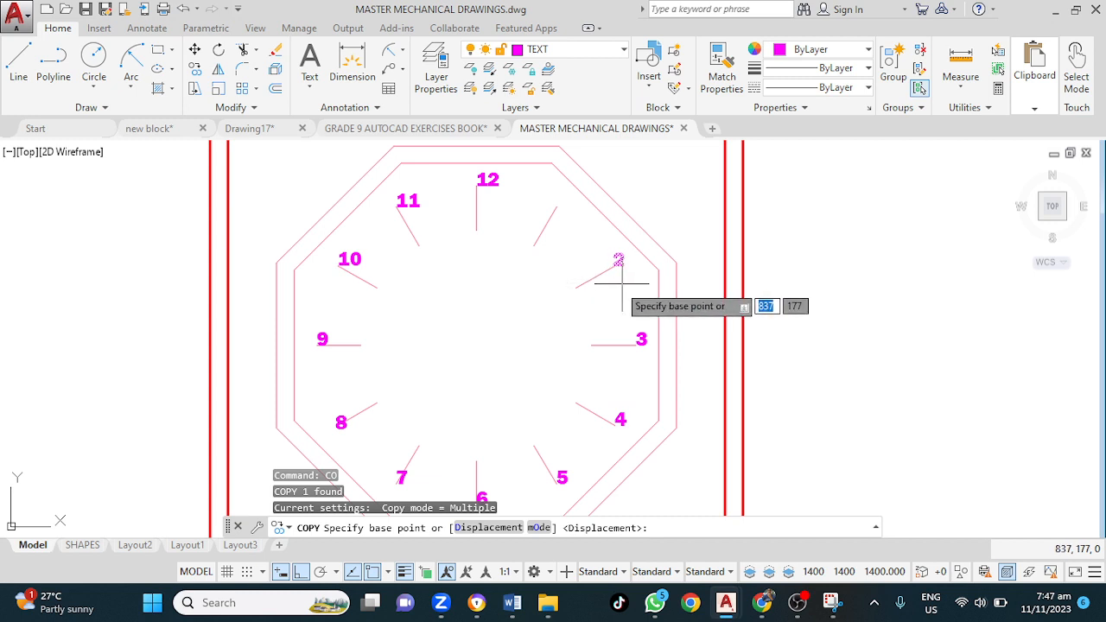
left_click(575, 285)
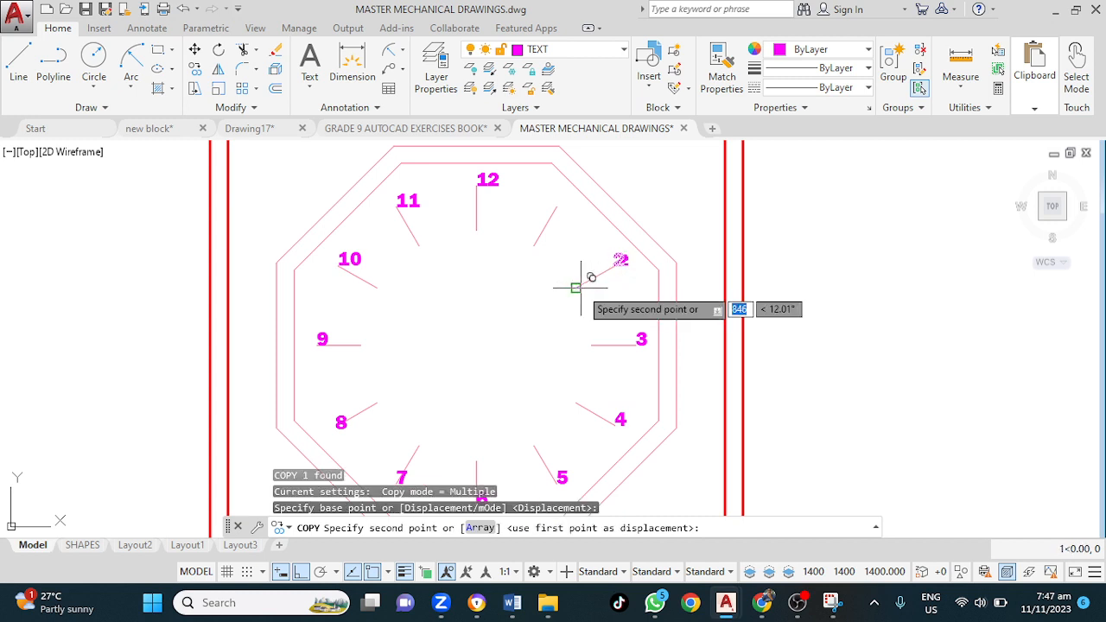
left_click(534, 244)
key("Escape")
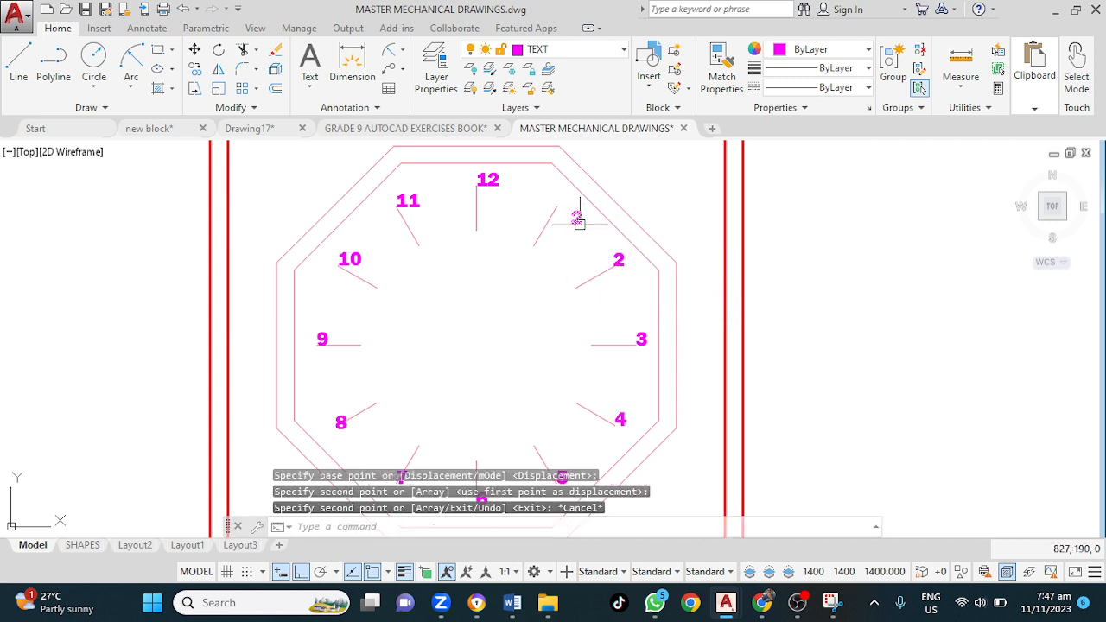
left_click(578, 218)
left_click(570, 224)
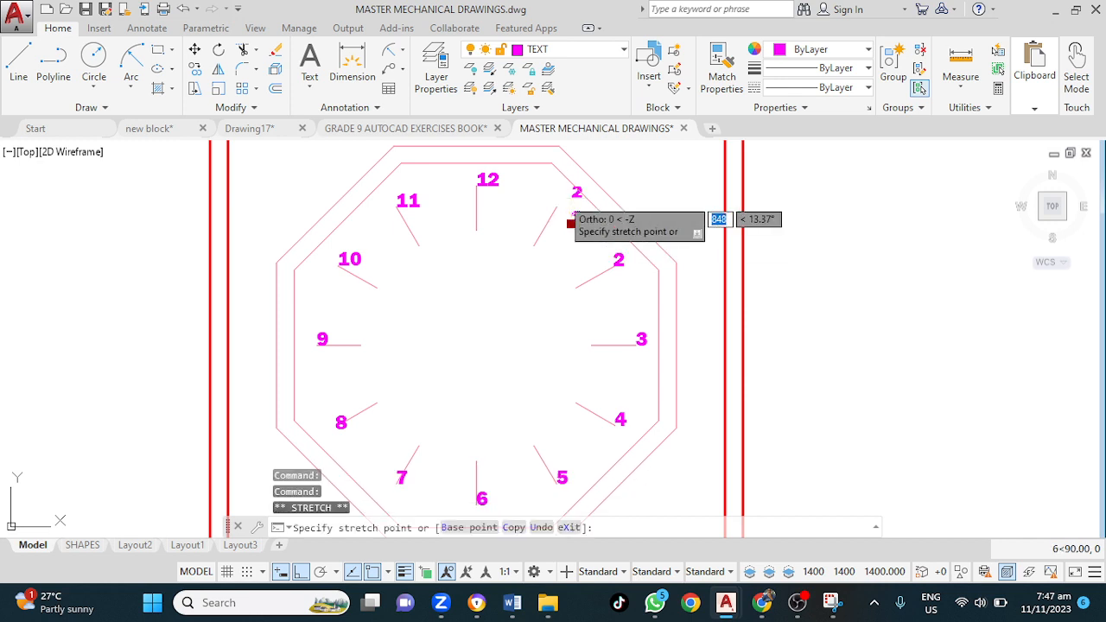
left_click(563, 205)
key("Escape")
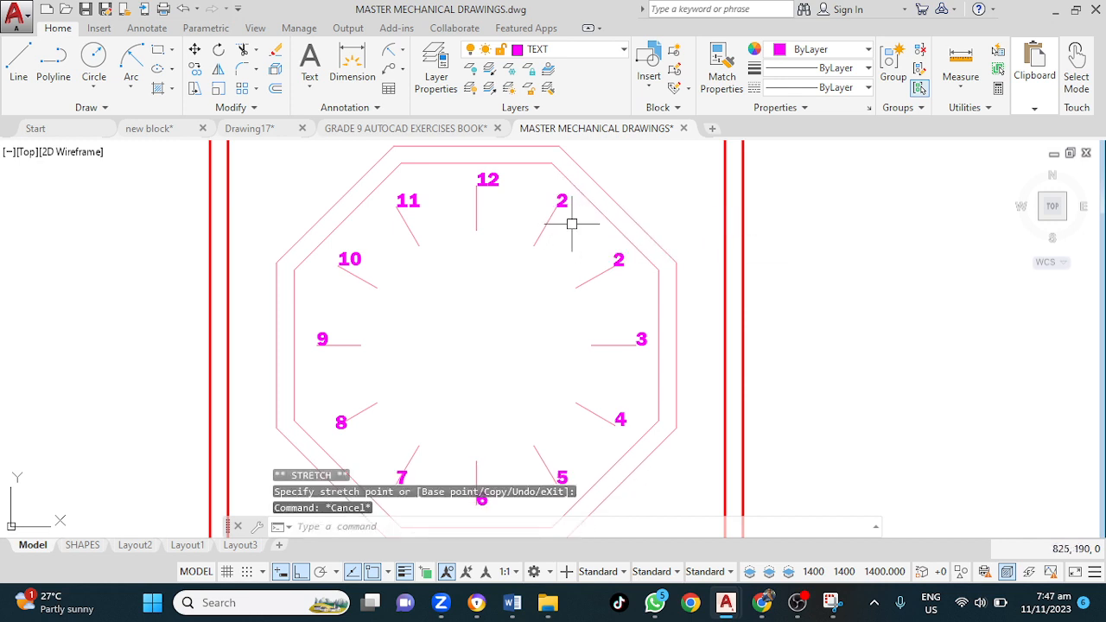
Change the copied numeral at the 1 o'clock mark to 1
left_click(563, 197)
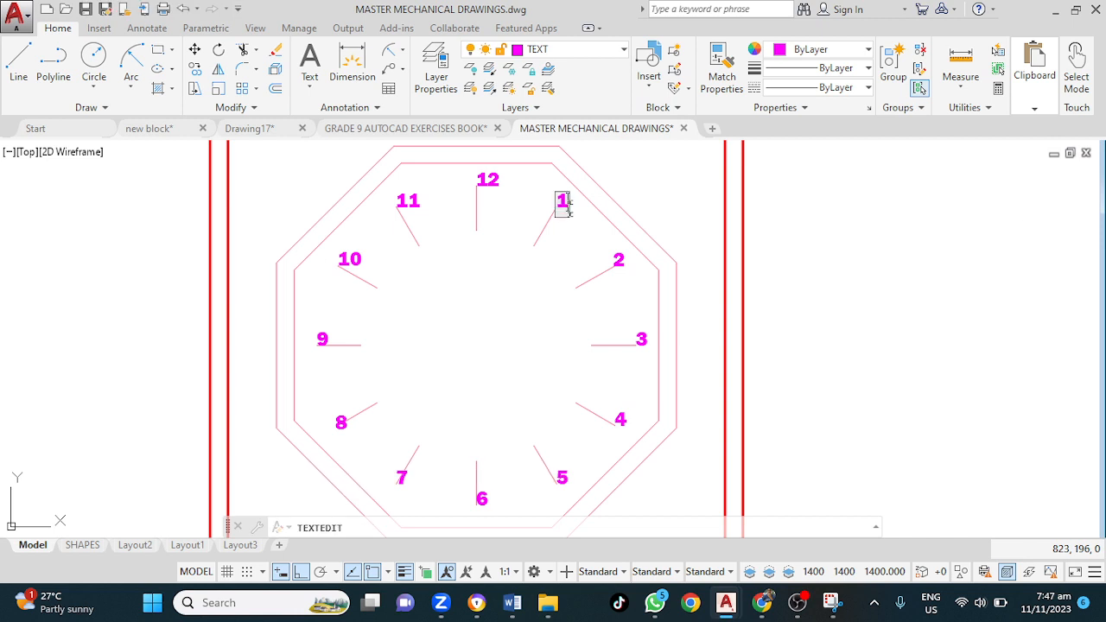
key("Return")
key("Escape")
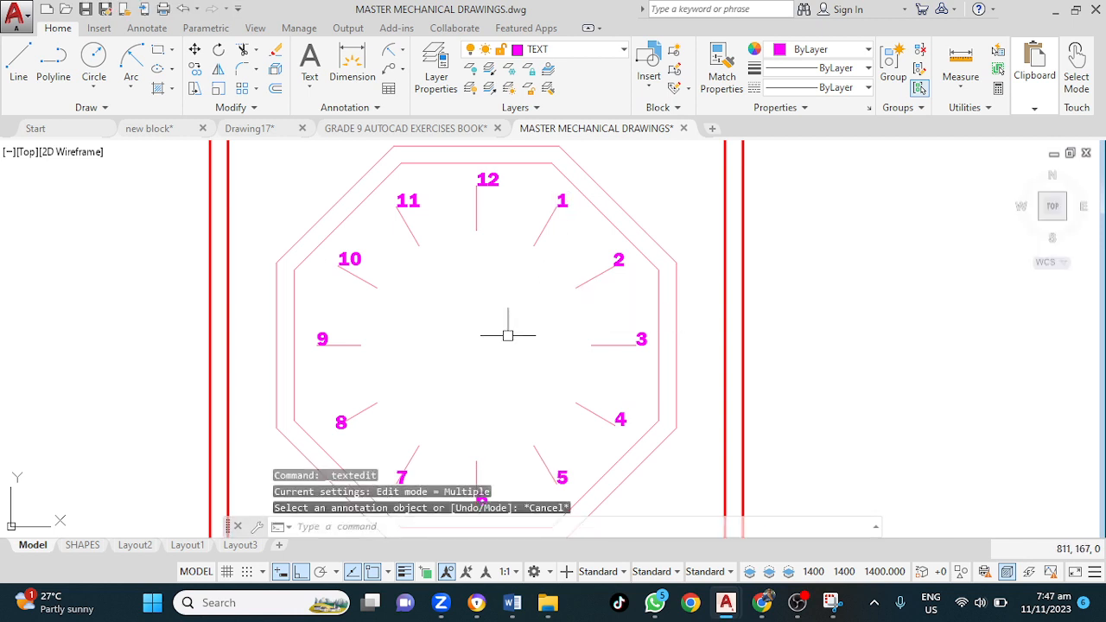
Draw a circle of radius 3 at the centre of the clock face
left_click(97, 58)
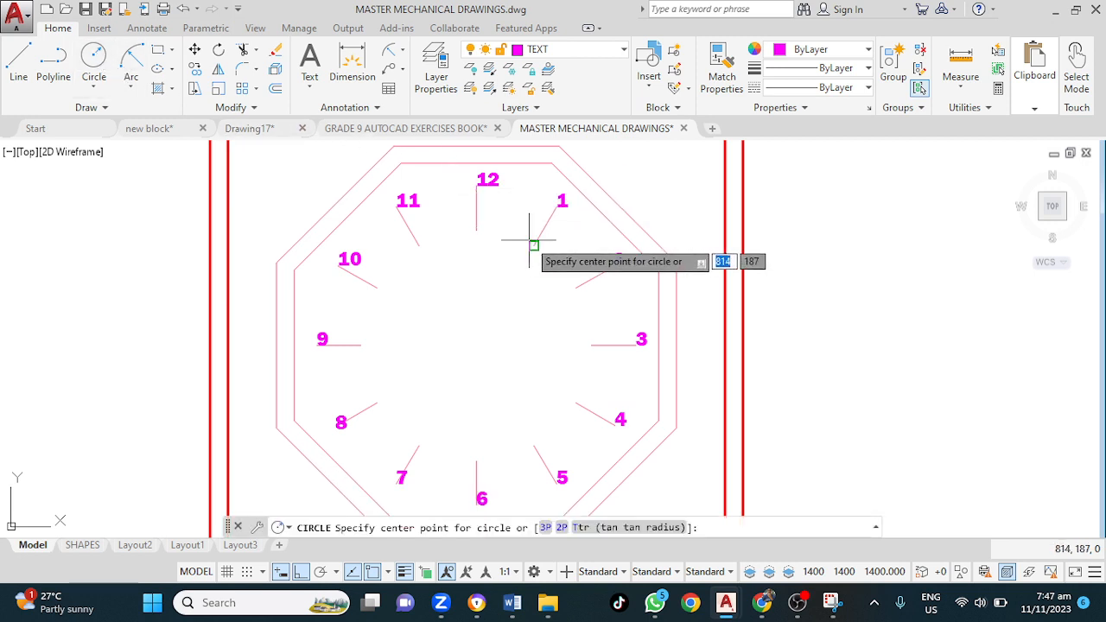
left_click(476, 345)
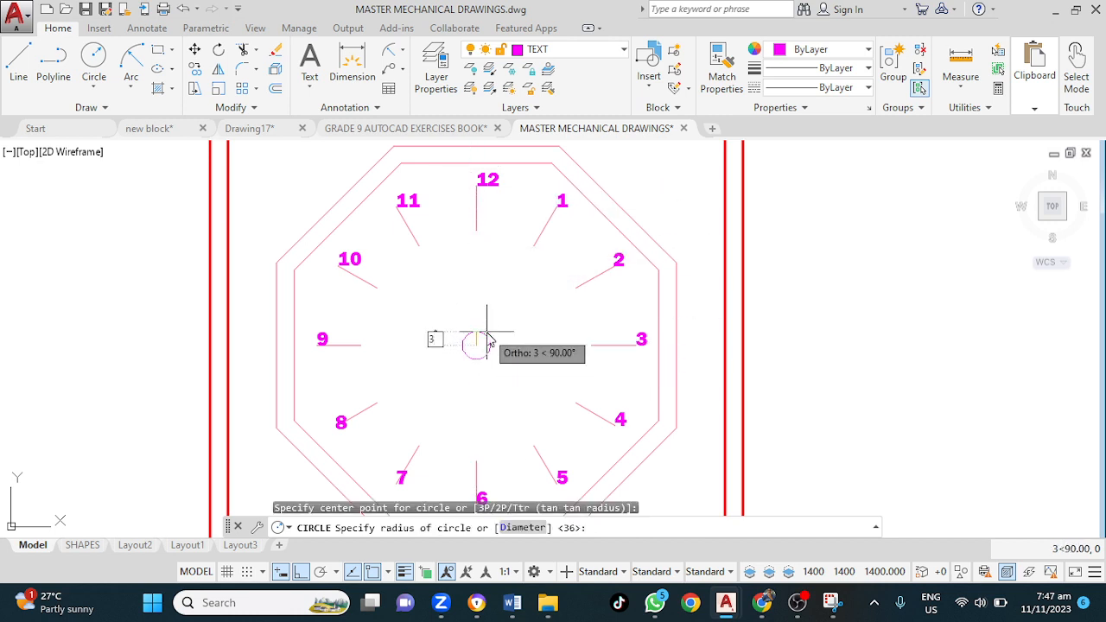
key("Return")
key("Escape")
Match the properties of the thick red cut-corner outline onto both octagons of the clock face
scroll(510, 308, "down", 2)
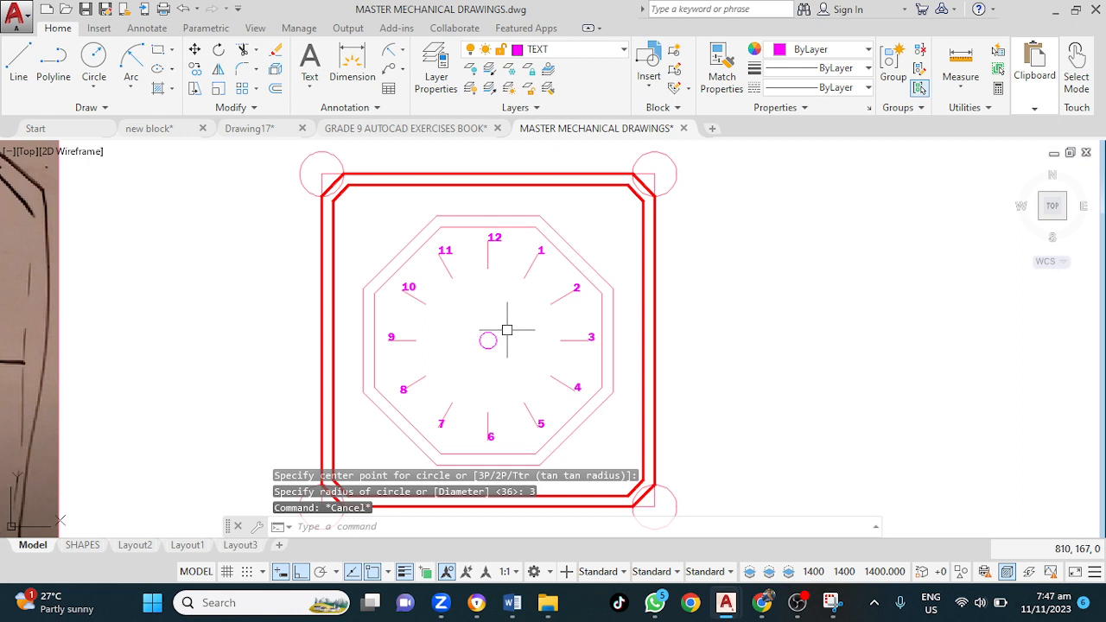
scroll(507, 330, "down", 2)
scroll(508, 330, "up", 4)
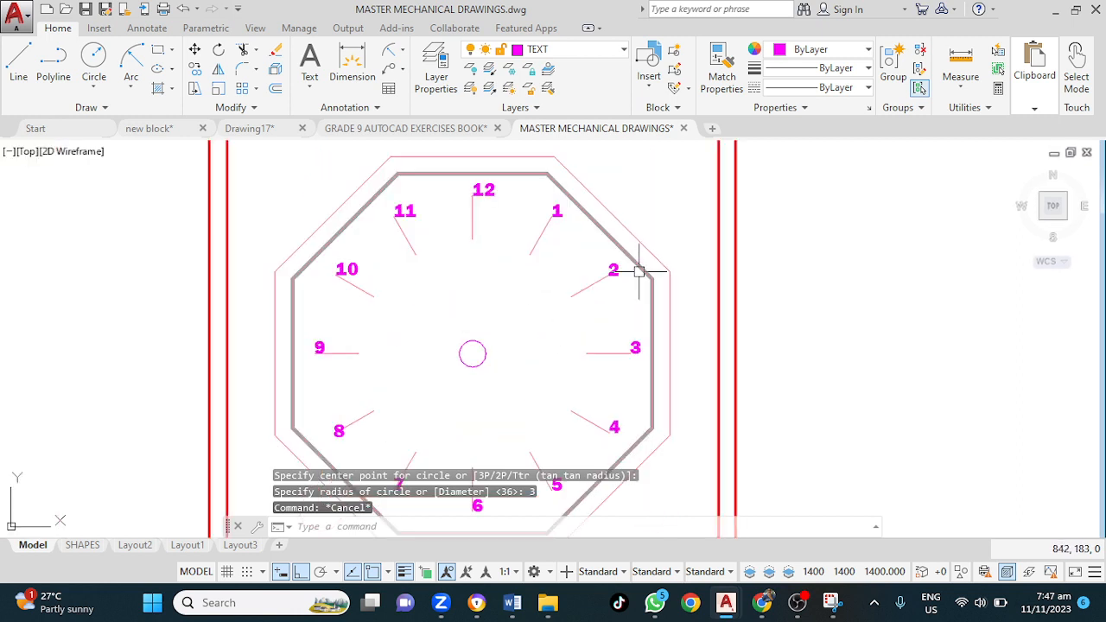
type("MA")
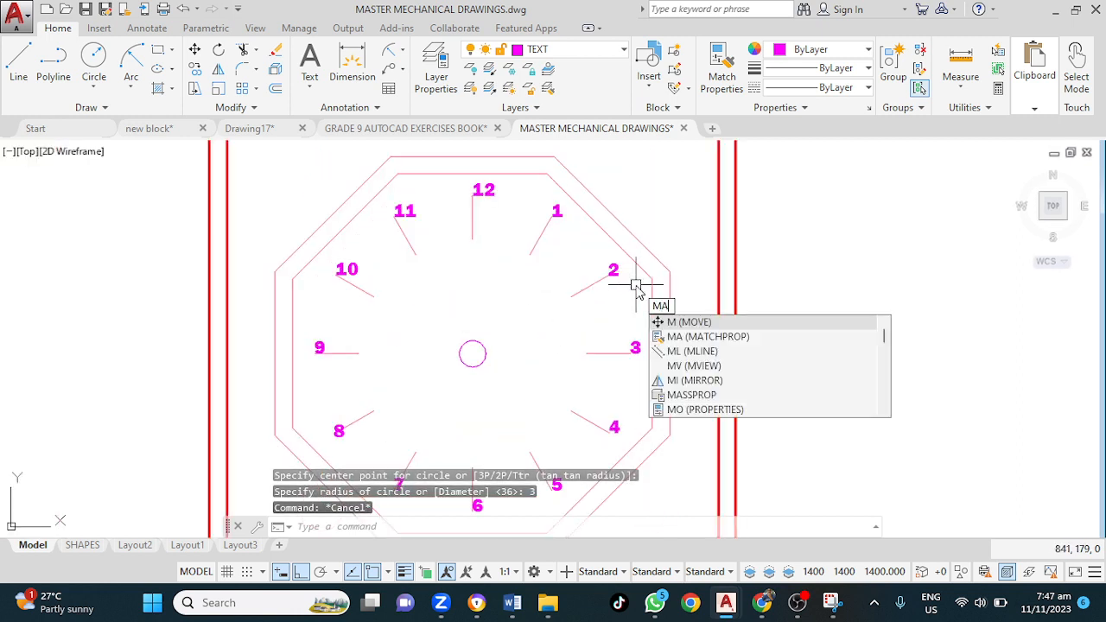
key("Return")
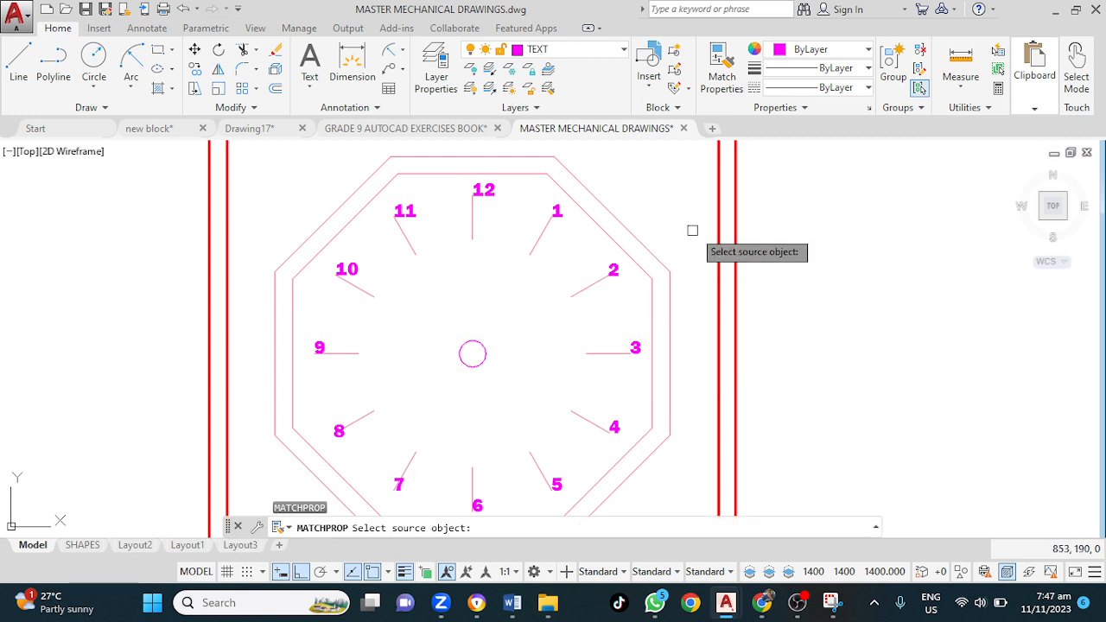
left_click(719, 223)
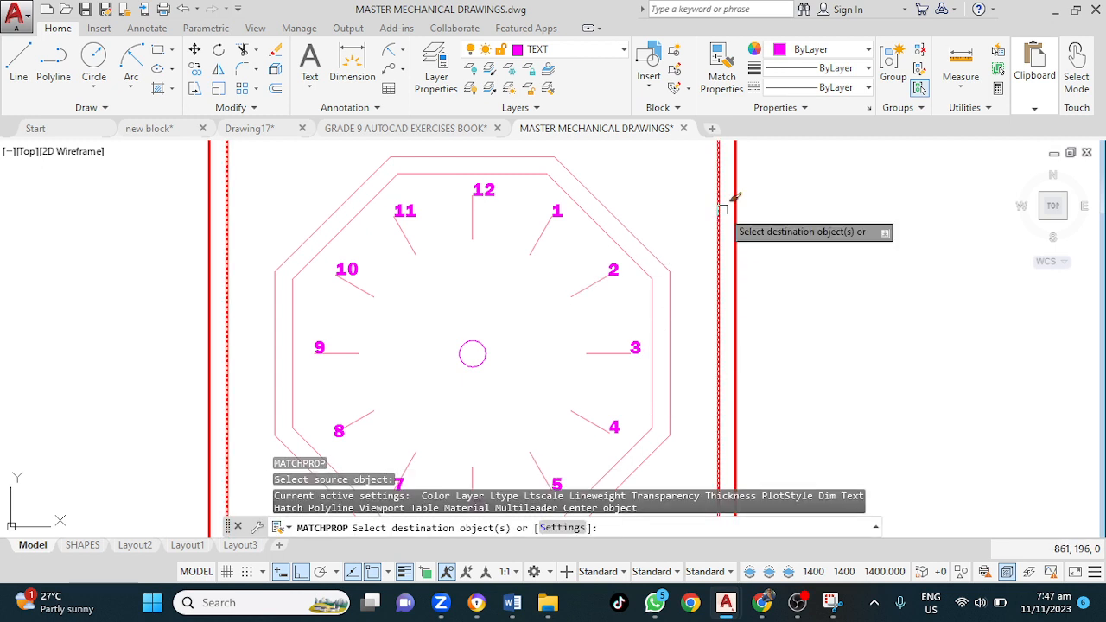
left_click(654, 250)
scroll(671, 190, "down", 2)
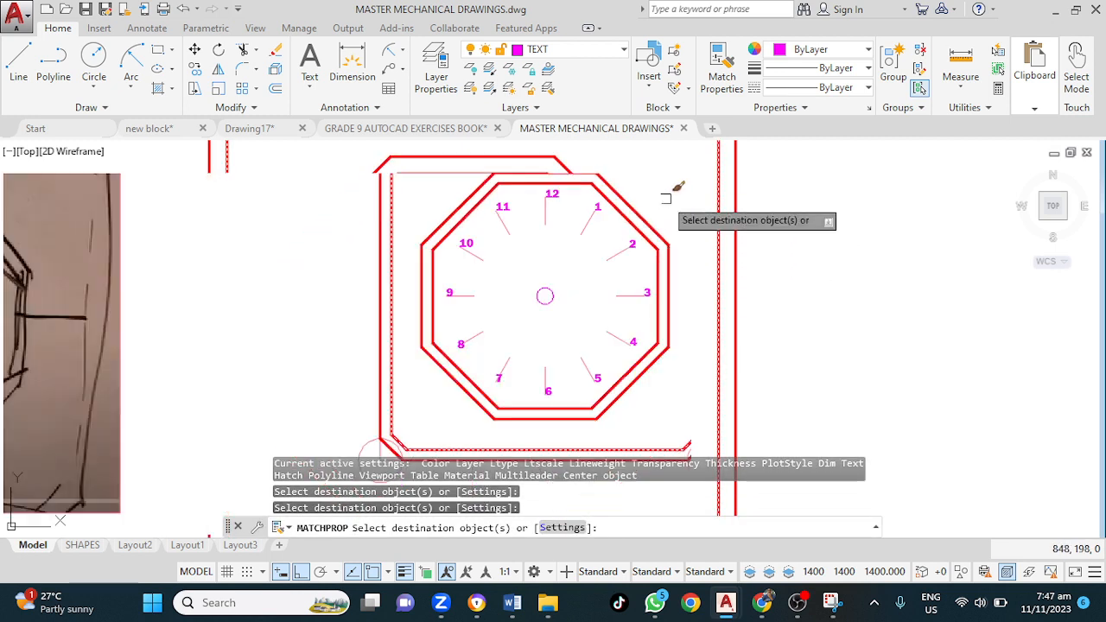
scroll(708, 254, "down", 3)
scroll(745, 277, "up", 3)
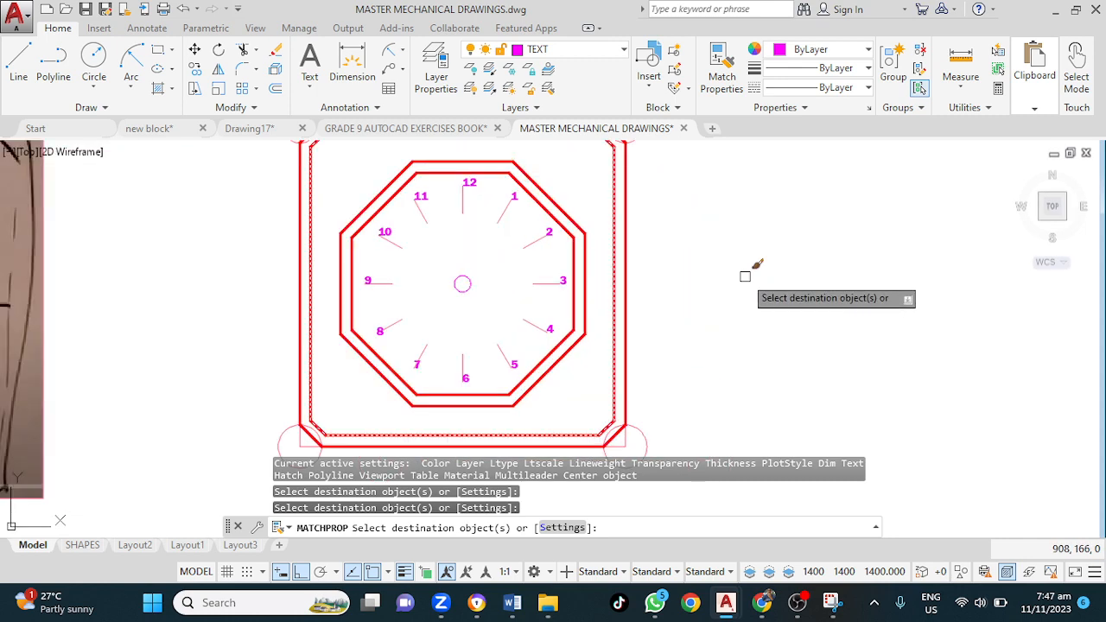
scroll(748, 275, "up", 2)
key("Escape")
Examine the clock hands and centre hub in the hand-drawn reference sketch
scroll(630, 278, "down", 2)
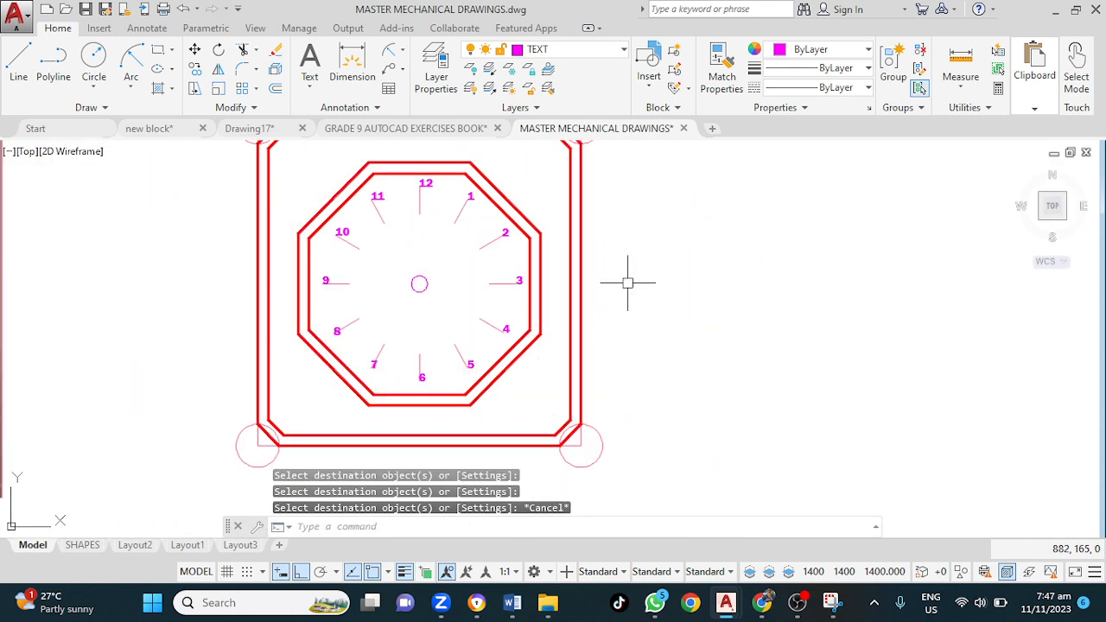
middle_click_drag(630, 279, 730, 277)
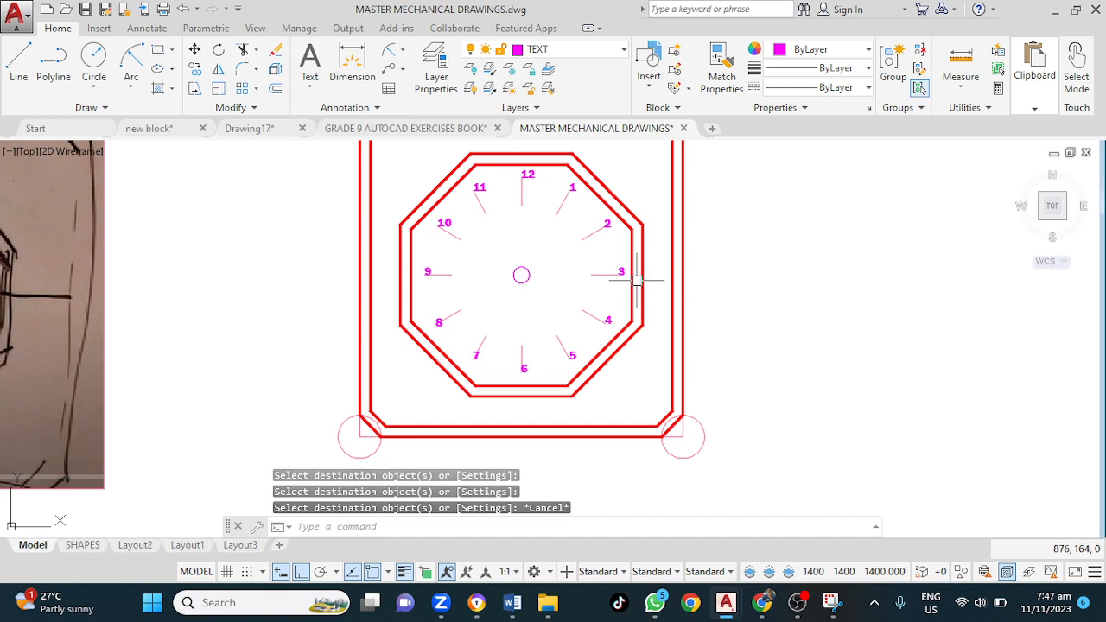
middle_click_drag(174, 270, 479, 257)
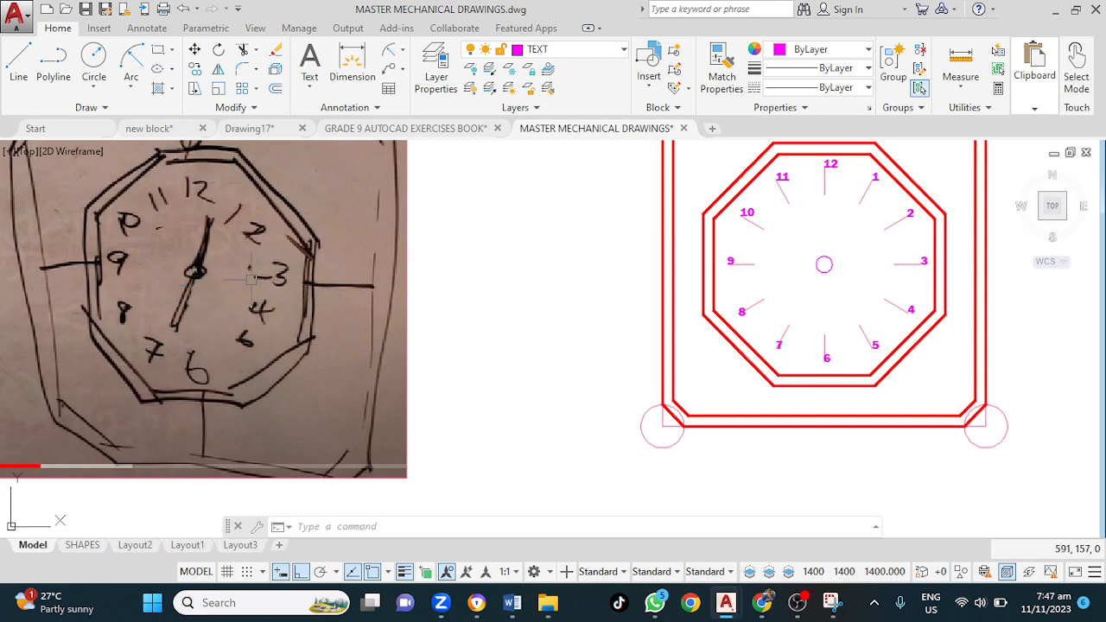
scroll(185, 295, "up", 2)
scroll(204, 277, "down", 1)
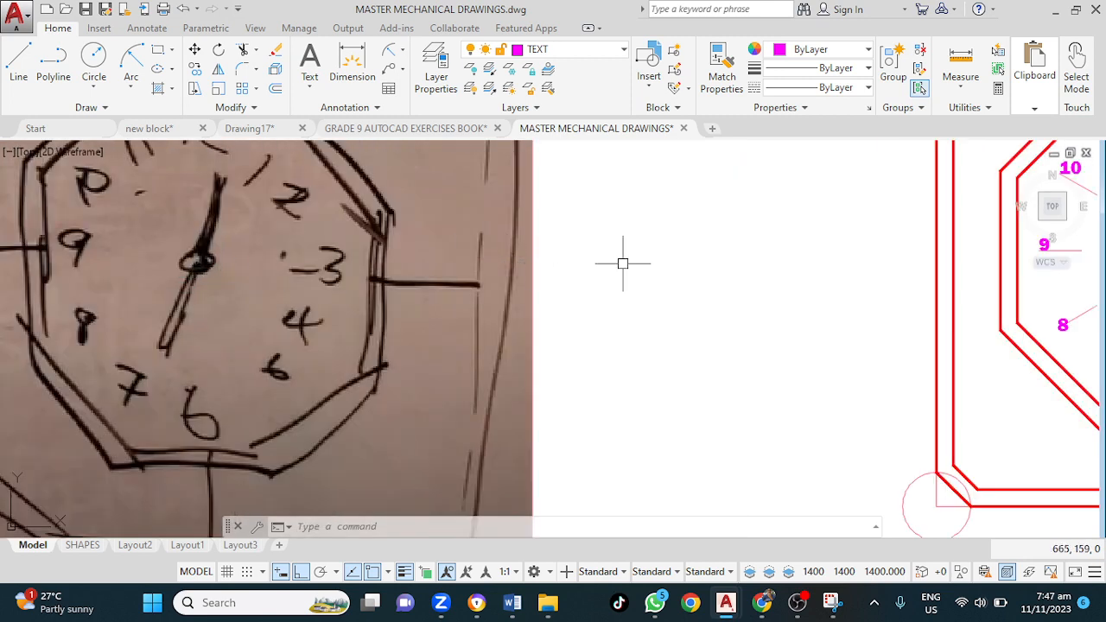
Make CONST the current drawing layer
mouse_move(639, 267)
middle_mouse_down()
mouse_move(291, 317)
mouse_move(214, 301)
middle_mouse_up()
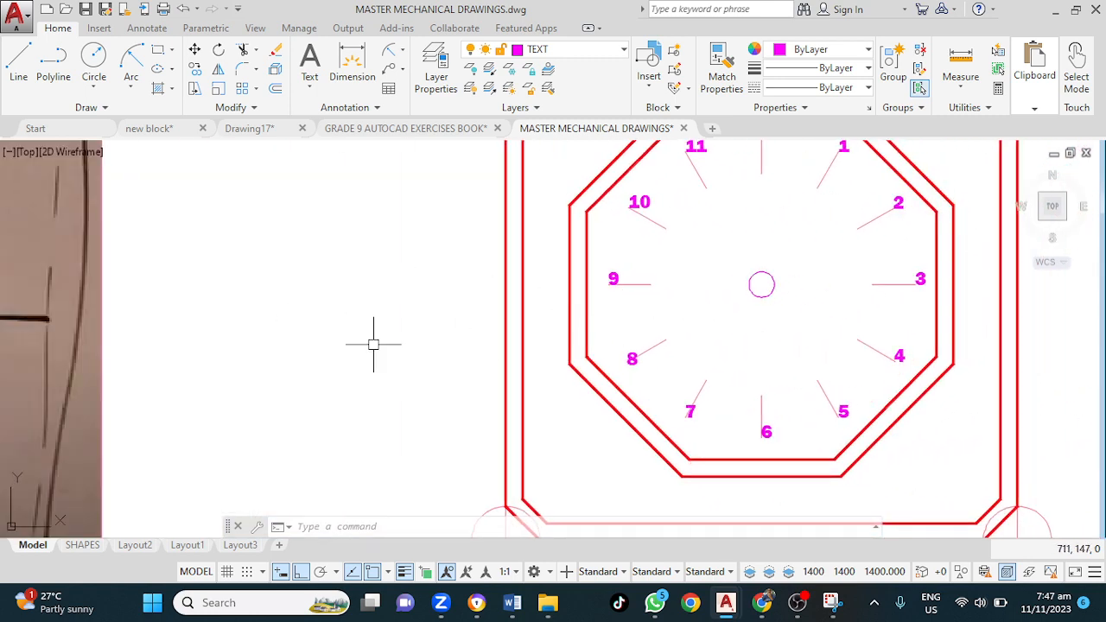
left_click(556, 54)
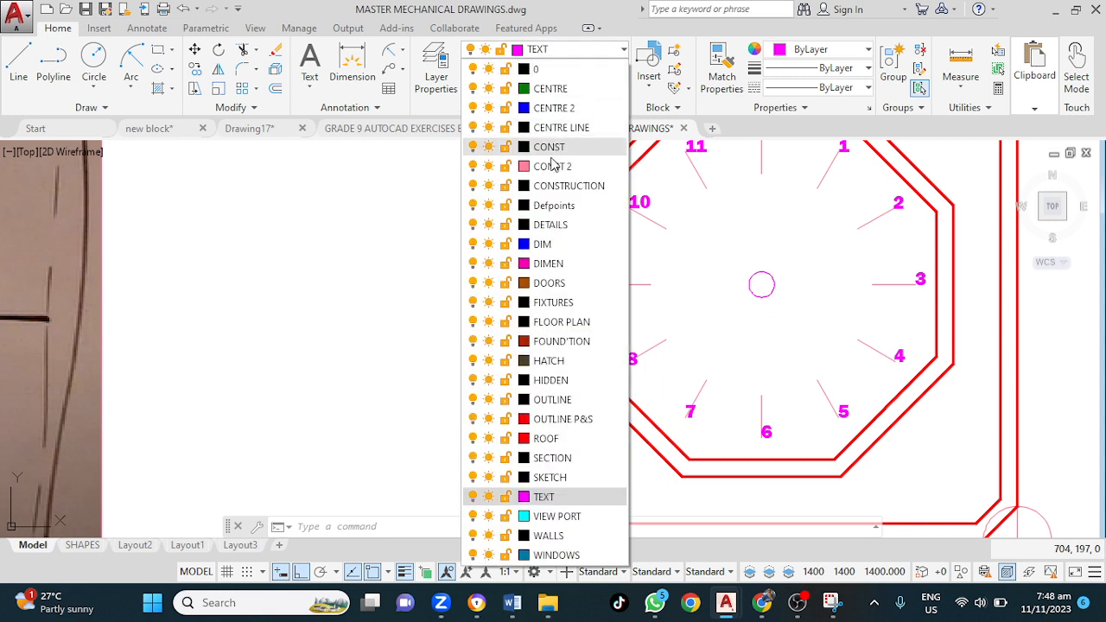
left_click(553, 147)
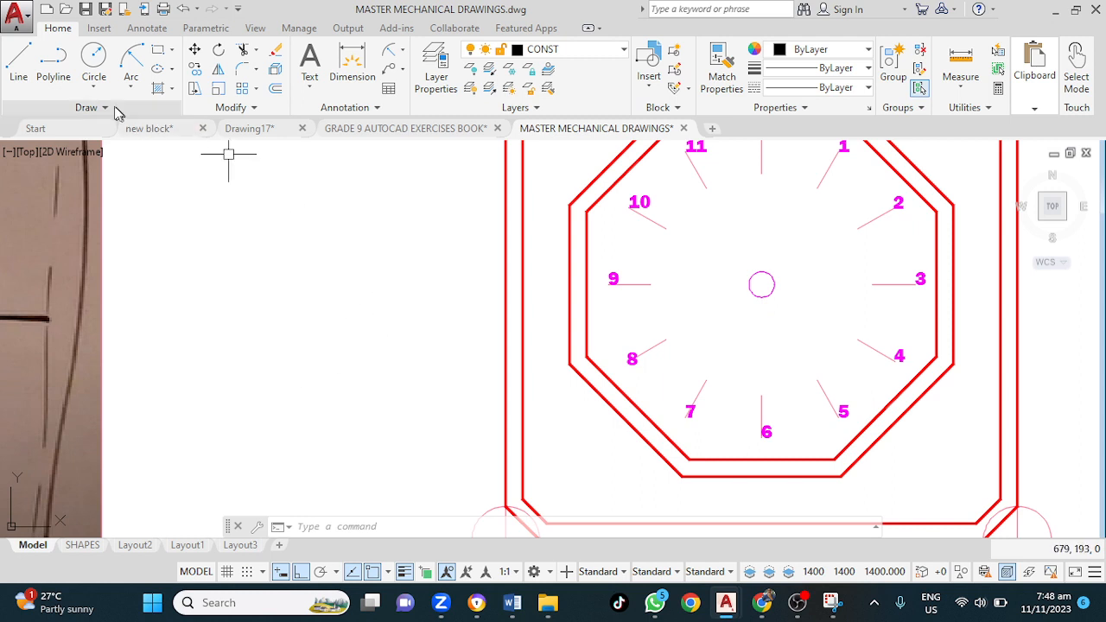
Turn off Ortho mode so that lines can be drawn at any angle
left_click(29, 78)
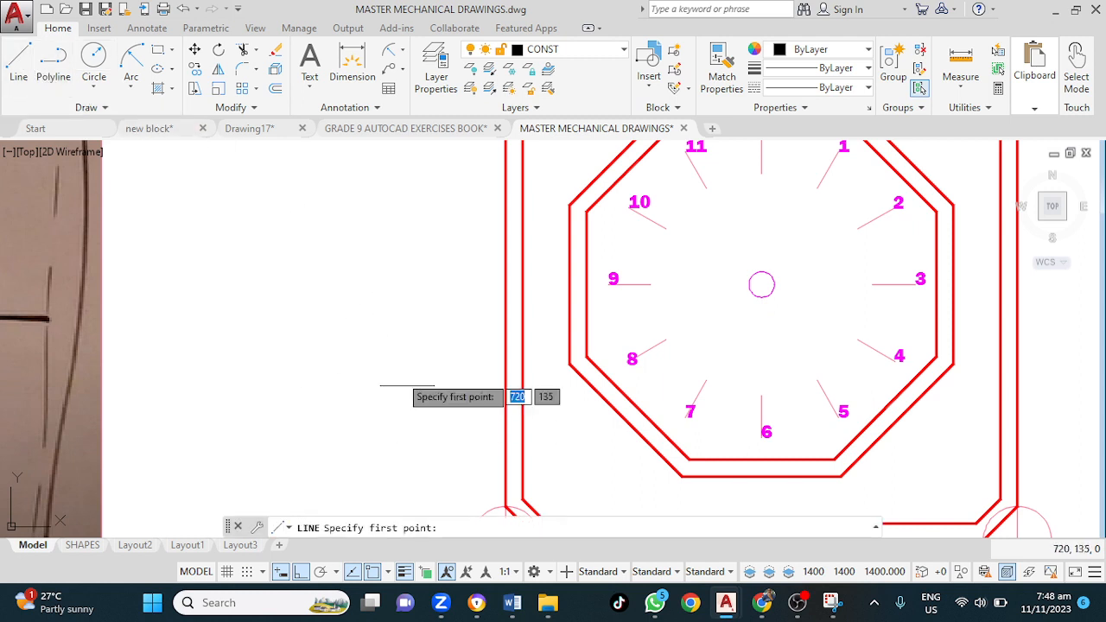
left_click(399, 279)
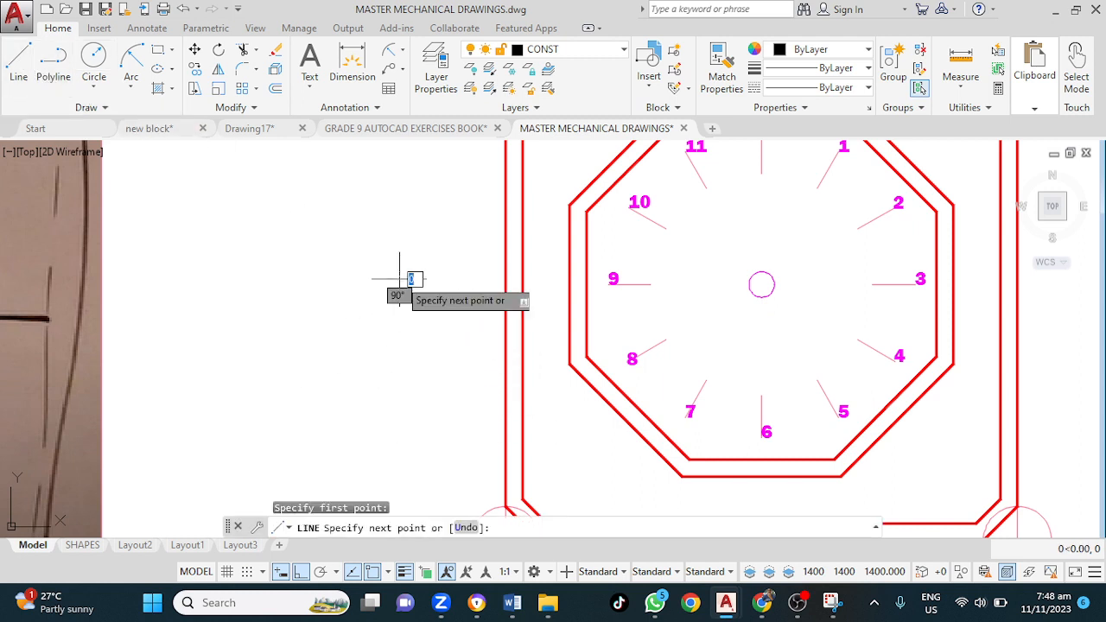
left_click(306, 575)
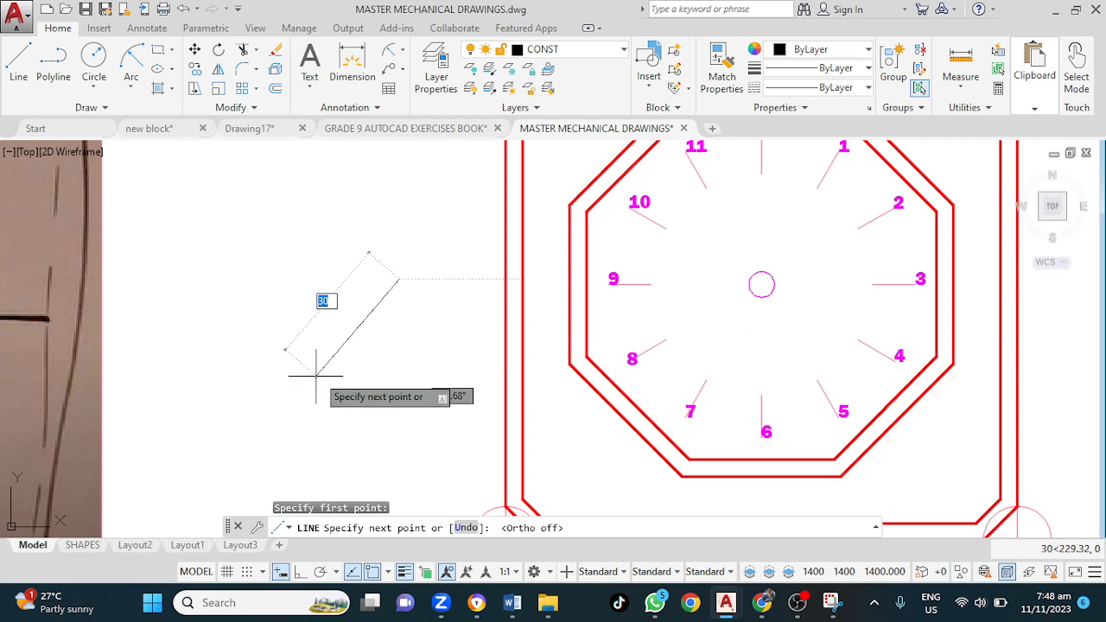
key("Escape")
Draw a slanted line about 40 units long from the clock centre, running down between the 6 and 7 marks
left_click(19, 57)
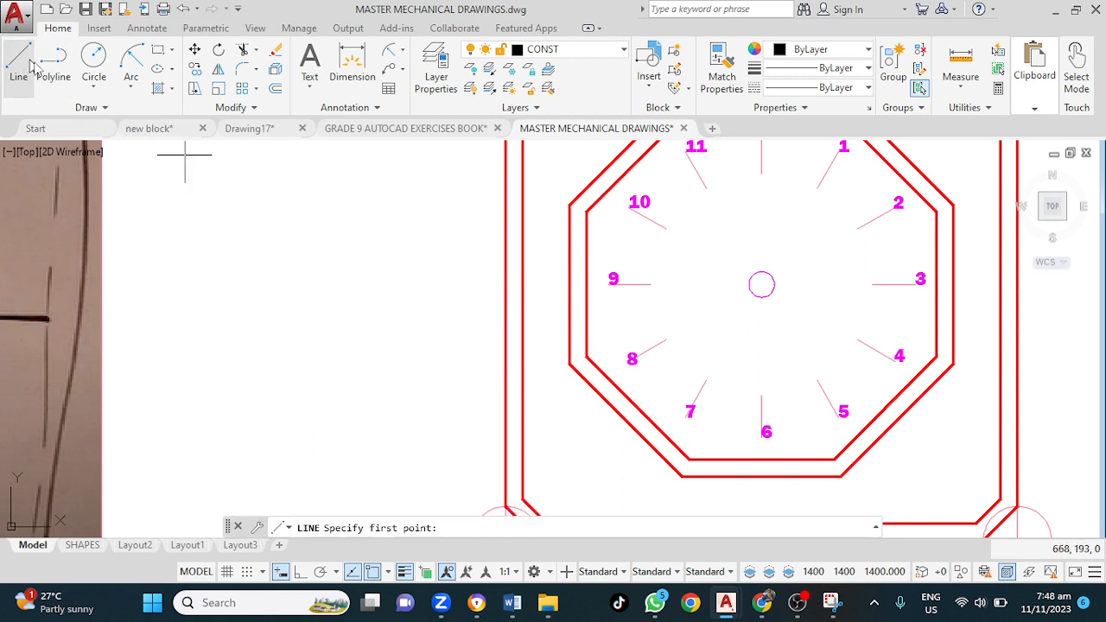
left_click(762, 283)
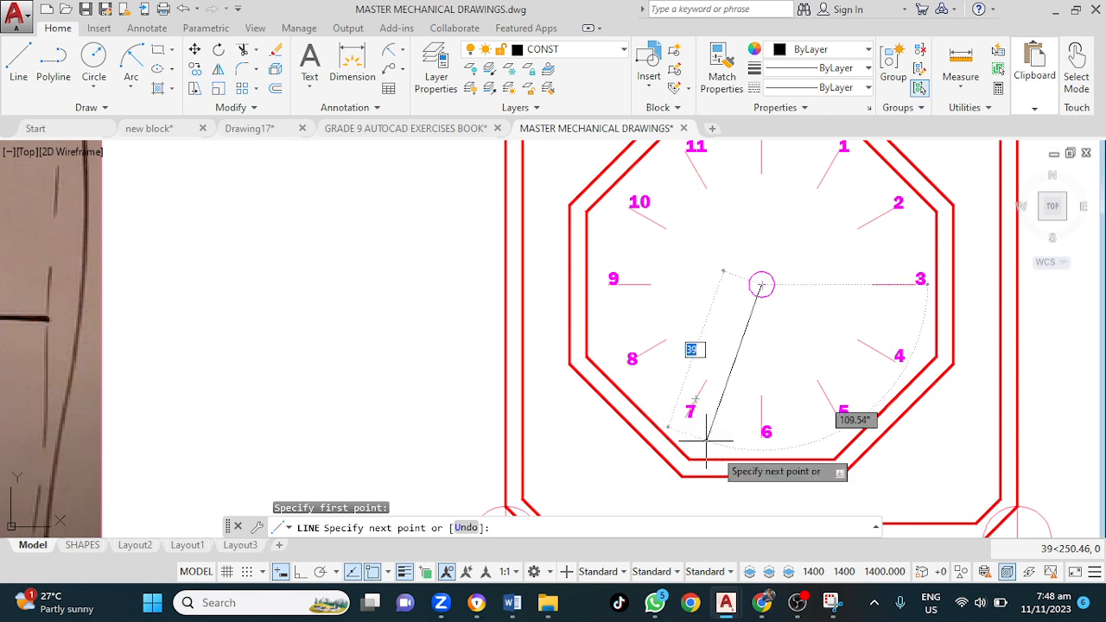
key("Return")
type("3")
key("Escape")
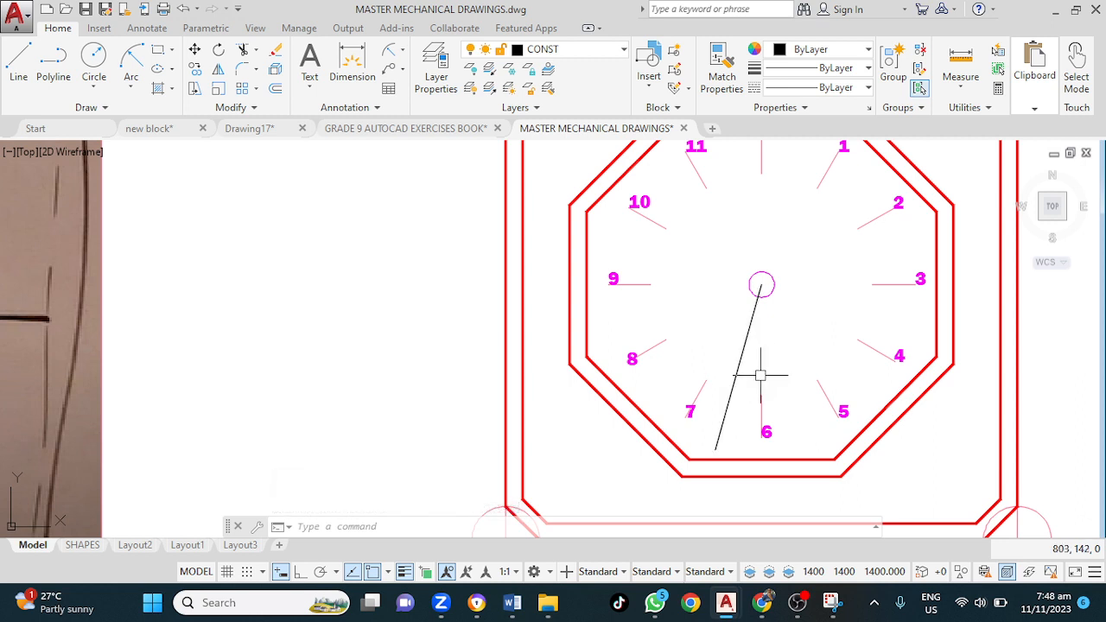
Move the slanted line out of the clock face into the empty space between the sketch and the clock
left_click(739, 368)
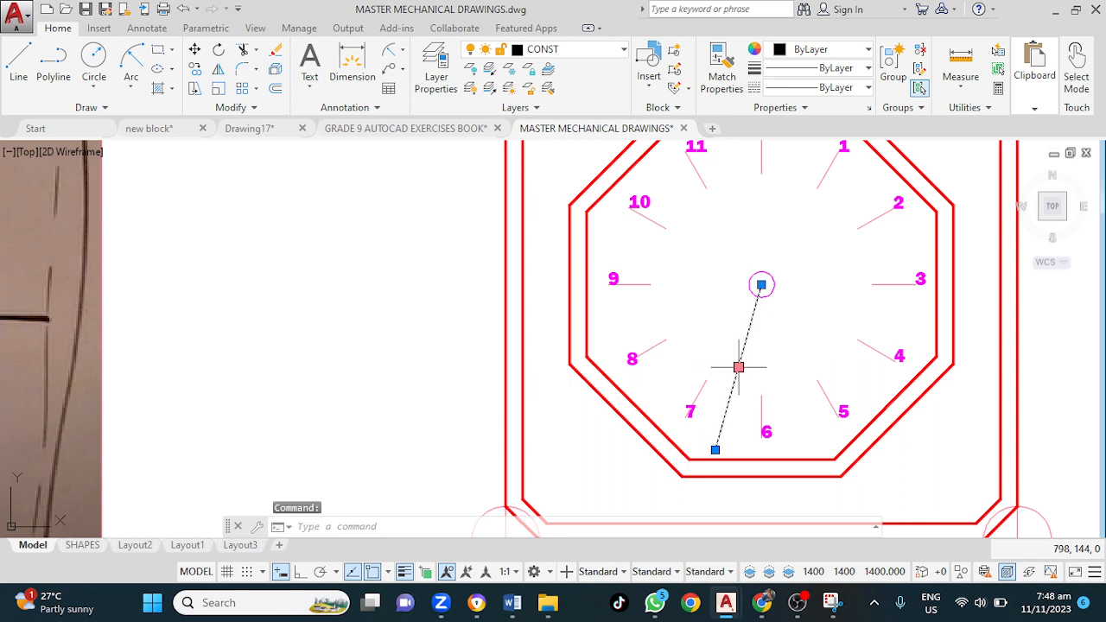
left_click(739, 367)
left_click(381, 304)
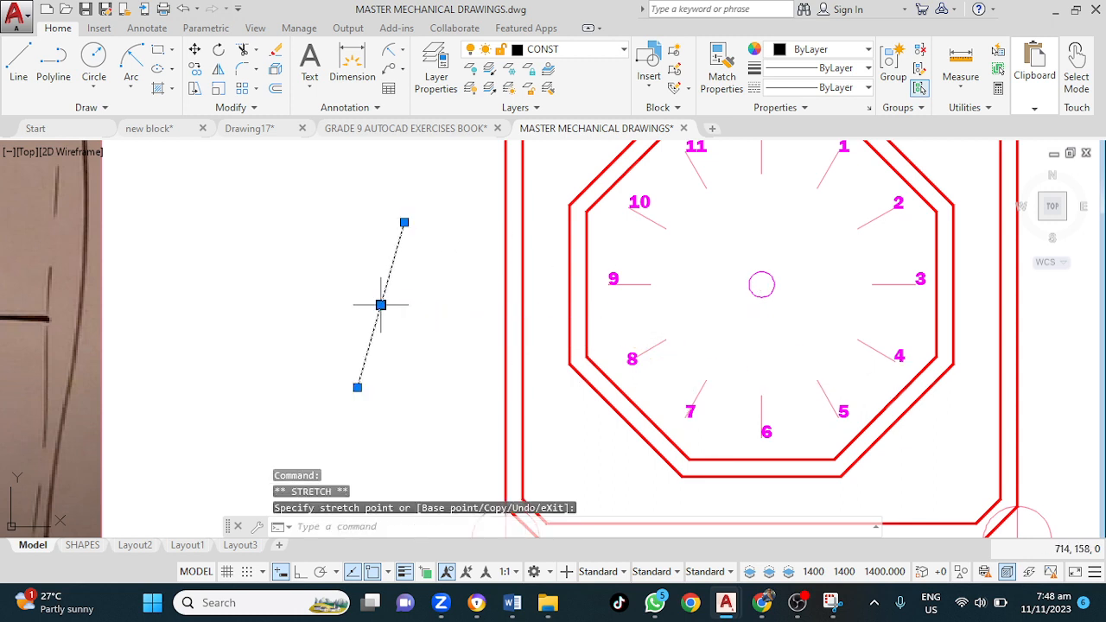
key("Escape")
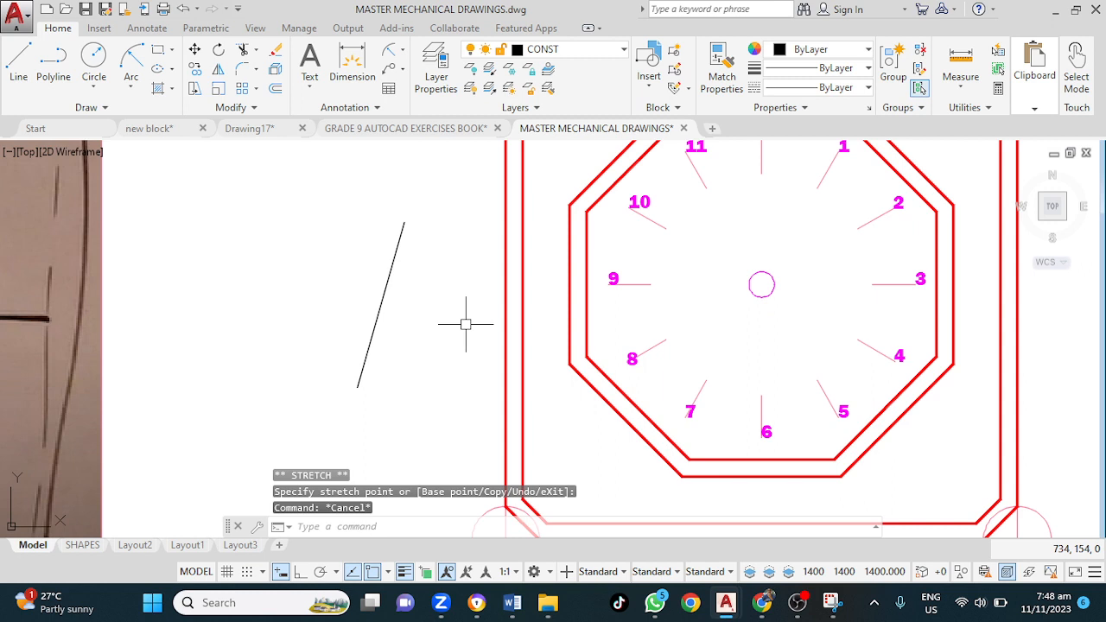
Offset the slanted line by 1 unit to each side for the edges of the clock hand
type("o")
key("Return")
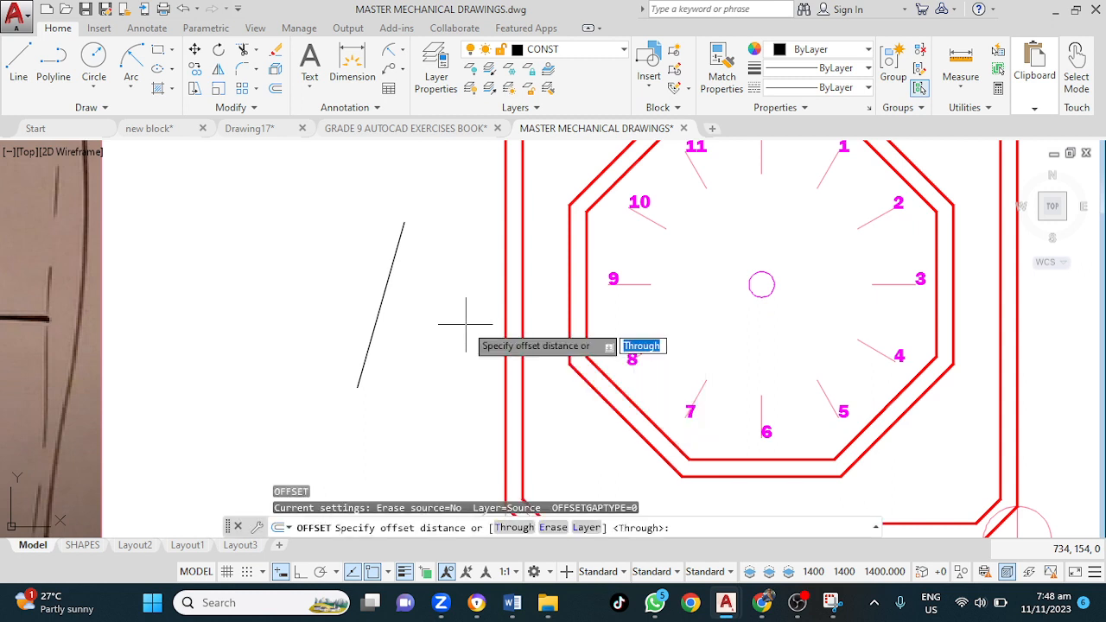
key("Return")
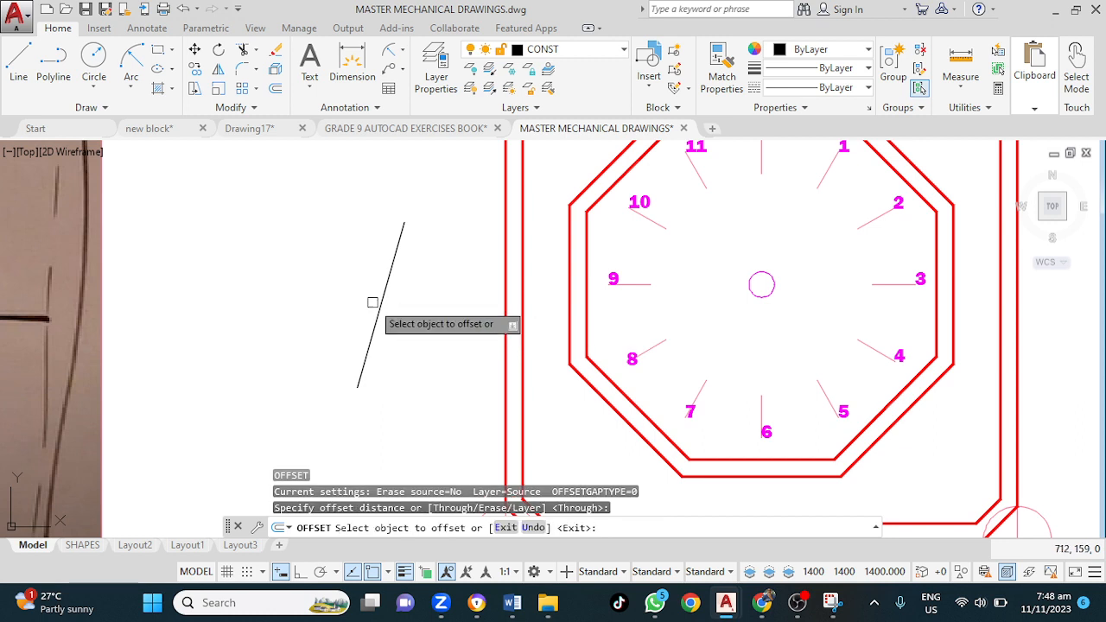
left_click(377, 307)
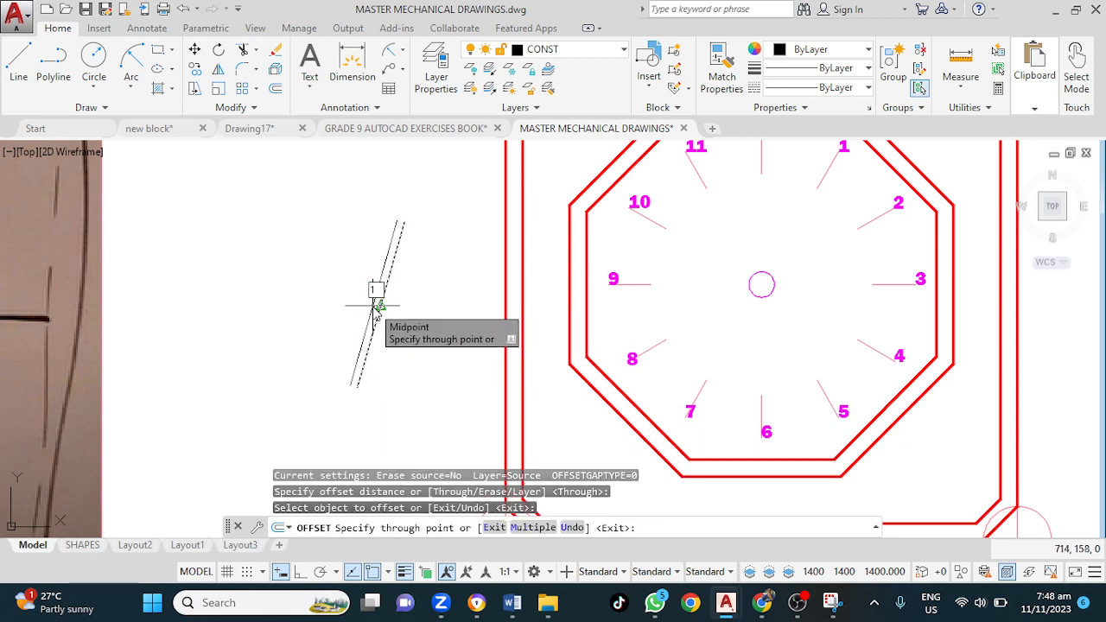
type("1")
key("Return")
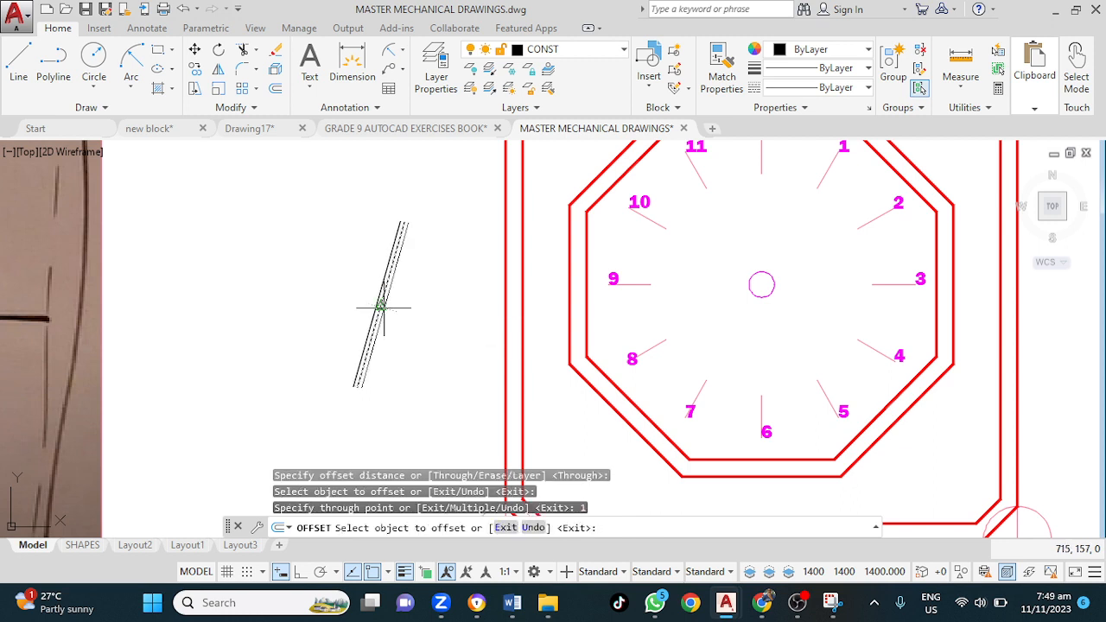
left_click(372, 308)
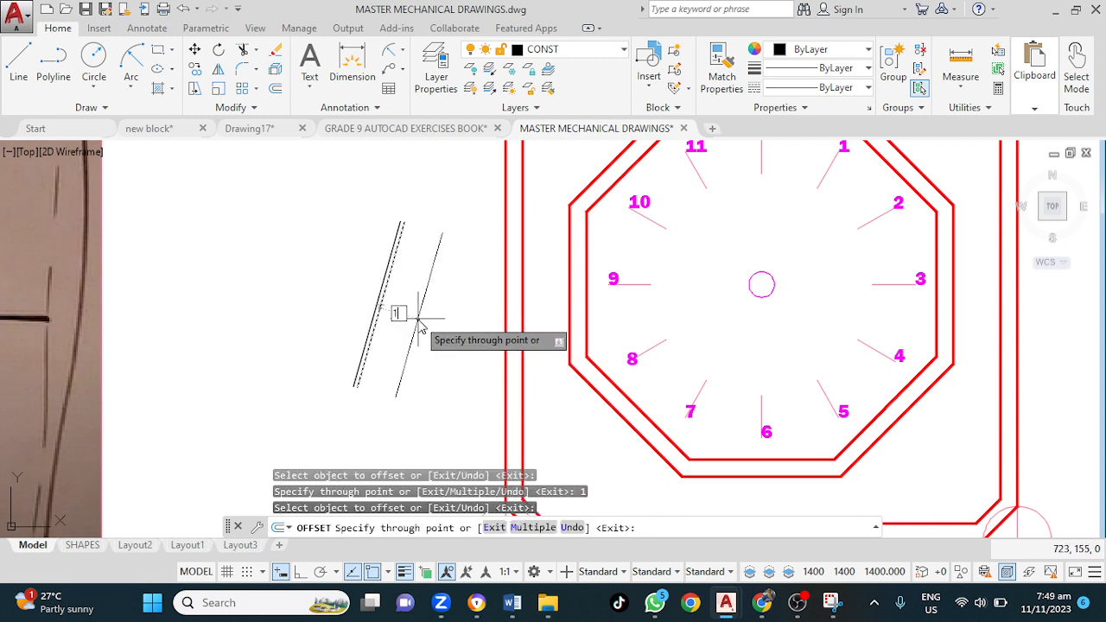
type("1")
key("Return")
scroll(393, 315, "up", 2)
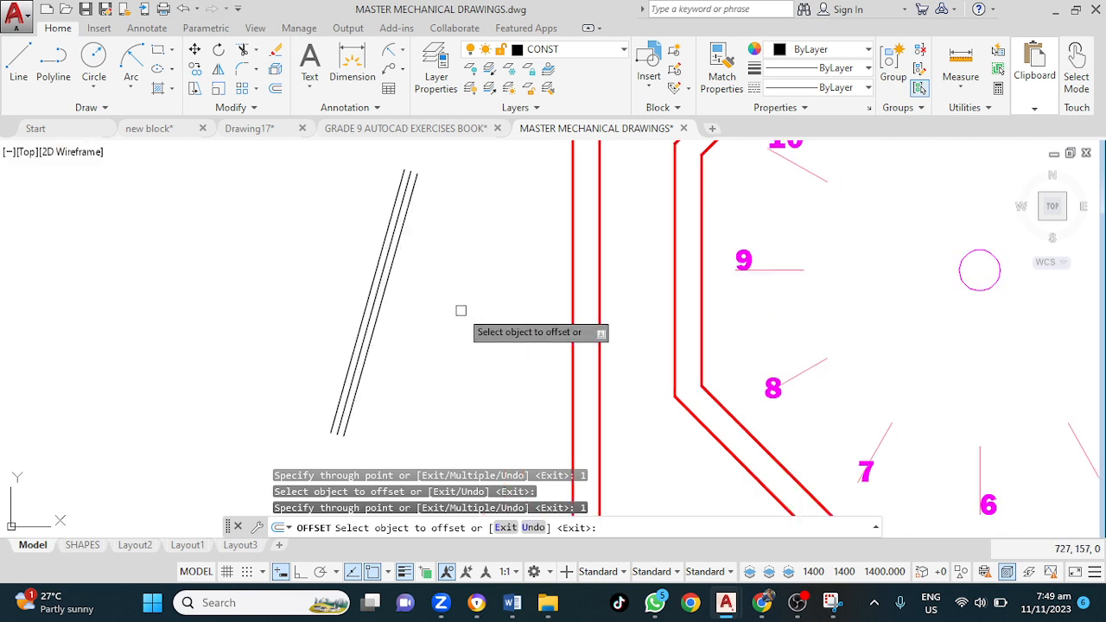
key("Escape")
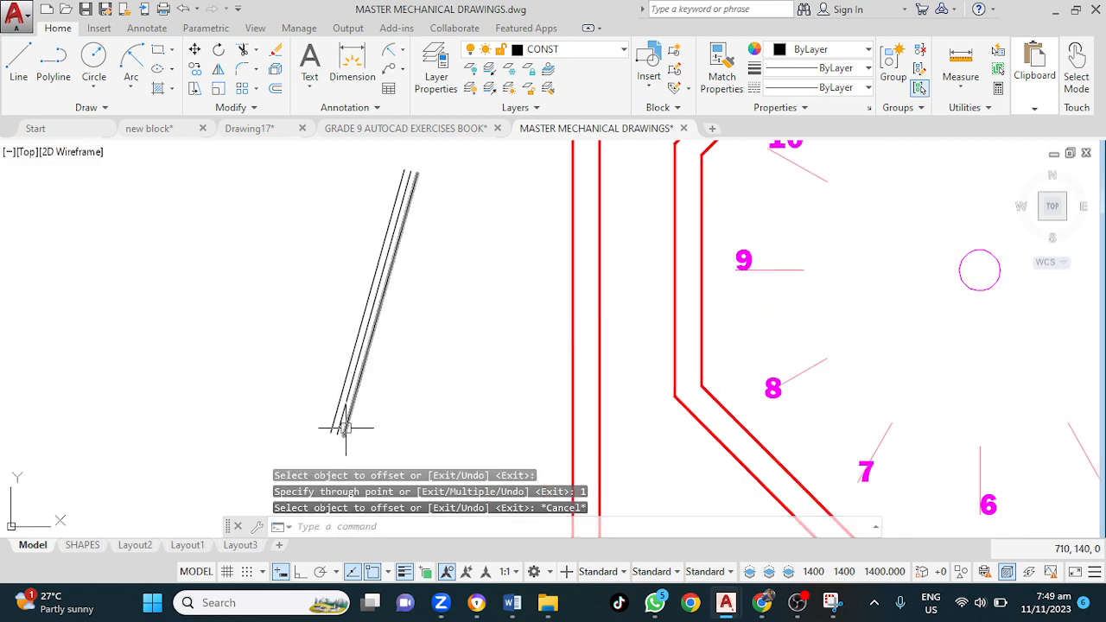
Draw a circle of radius 20 centred on the upper end of the middle slanted line
middle_click_drag(345, 428, 346, 353)
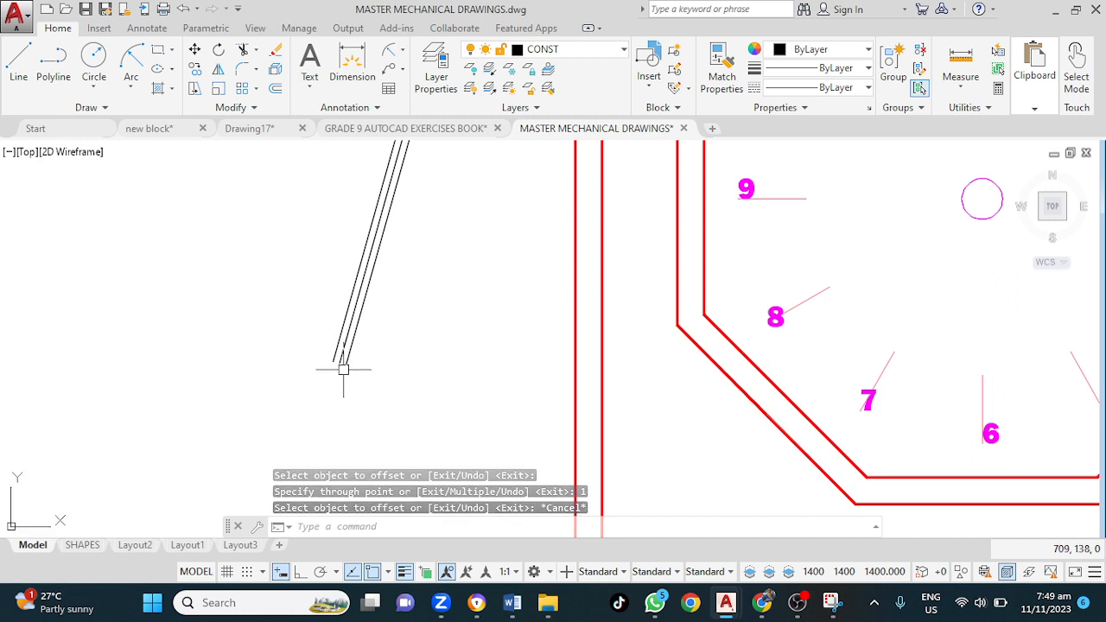
scroll(343, 370, "up", 2)
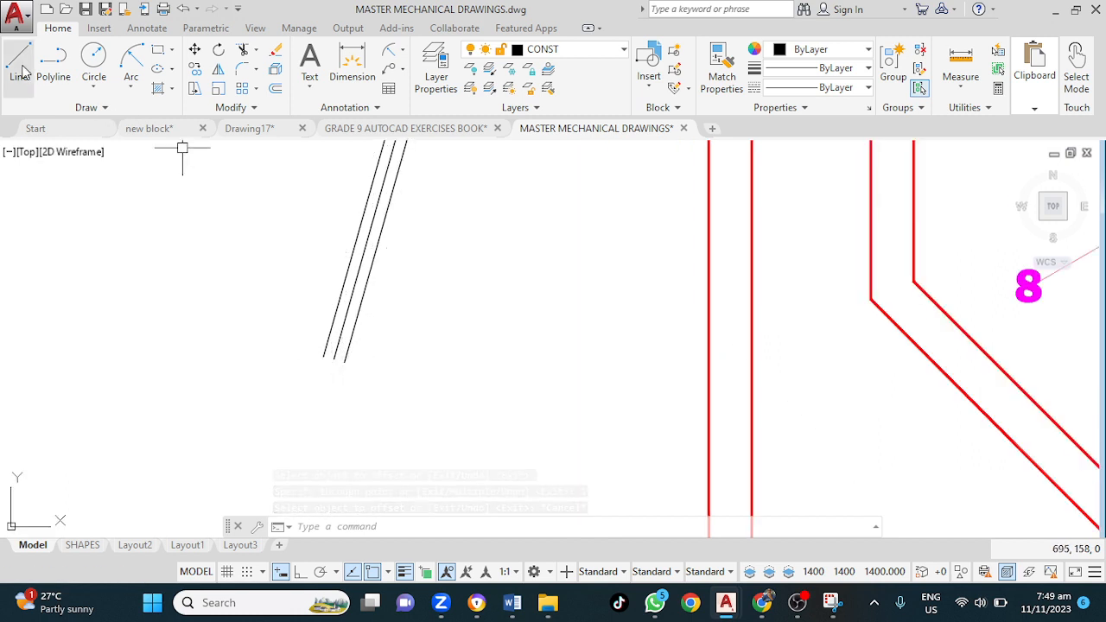
scroll(373, 278, "down", 4)
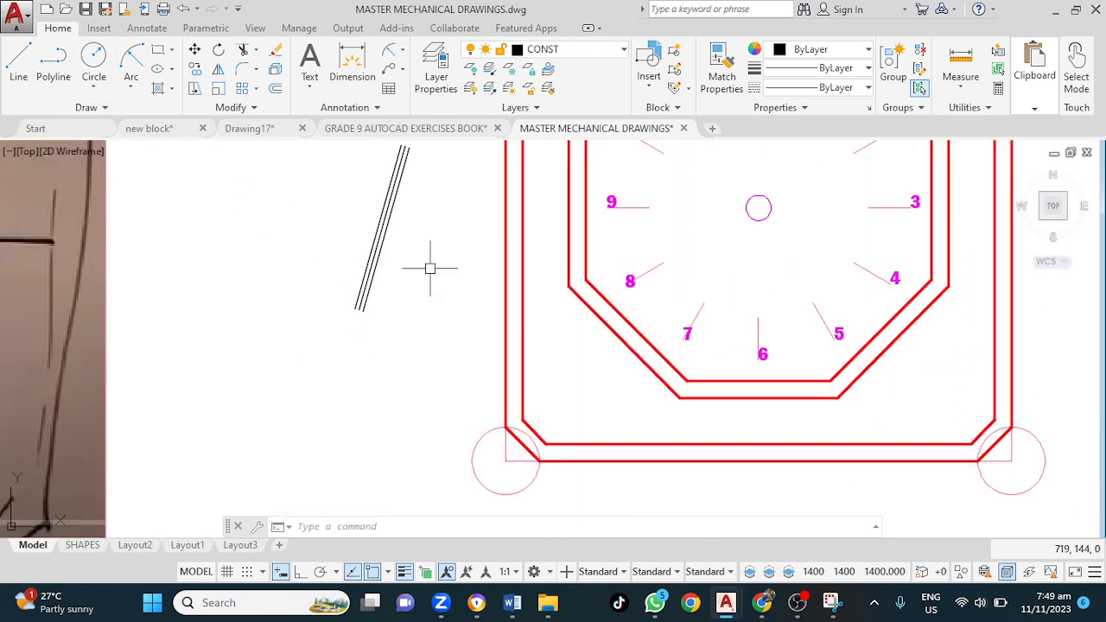
middle_click_drag(430, 269, 393, 331)
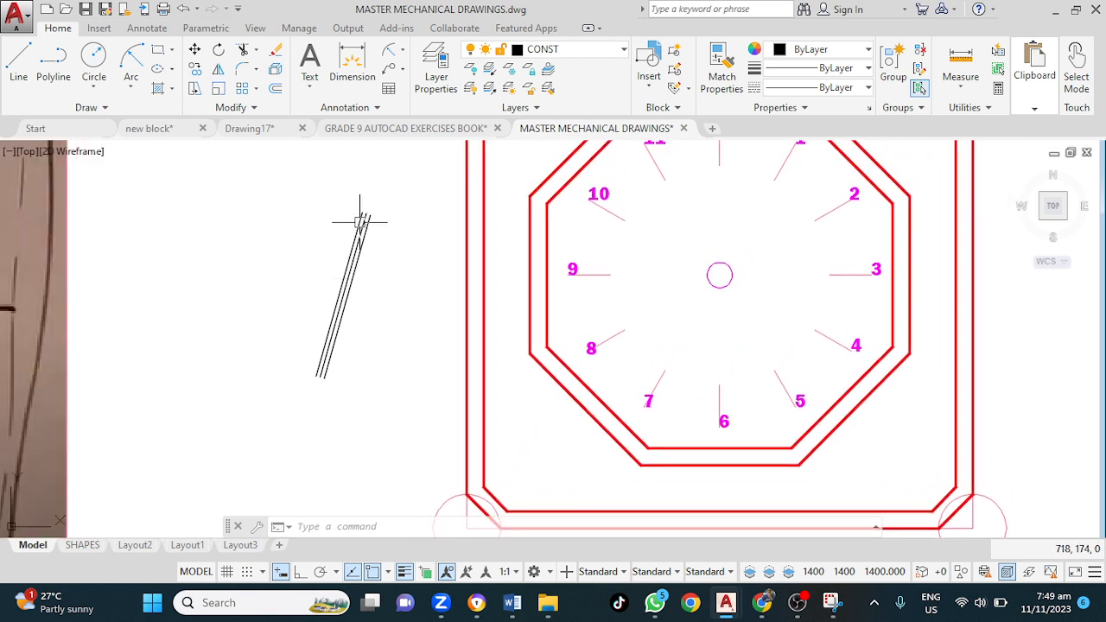
left_click(95, 57)
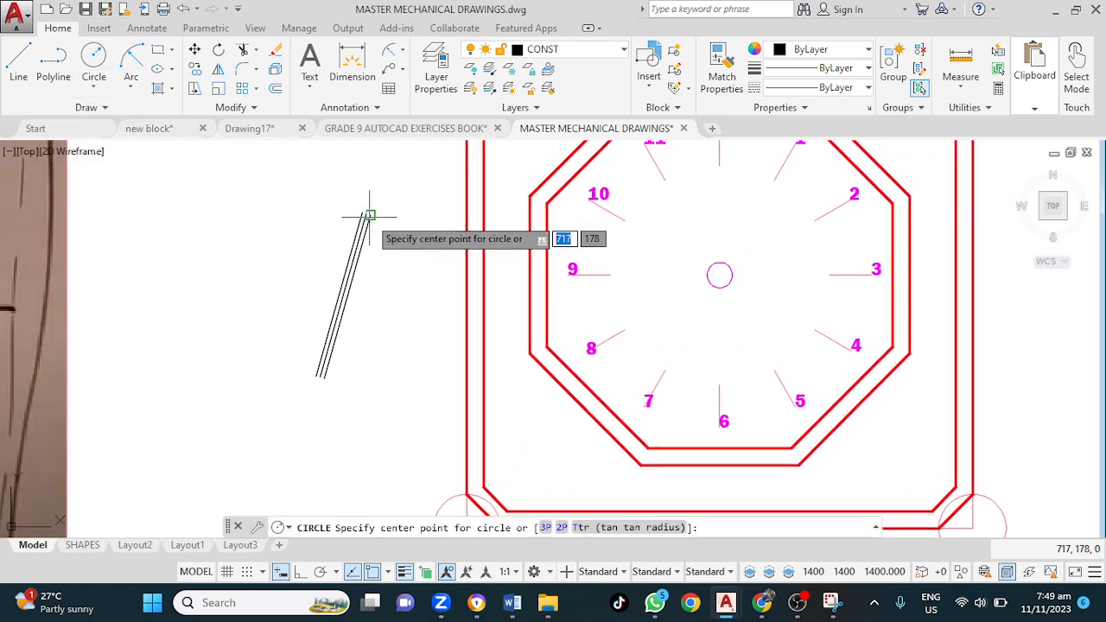
scroll(366, 214, "up", 2)
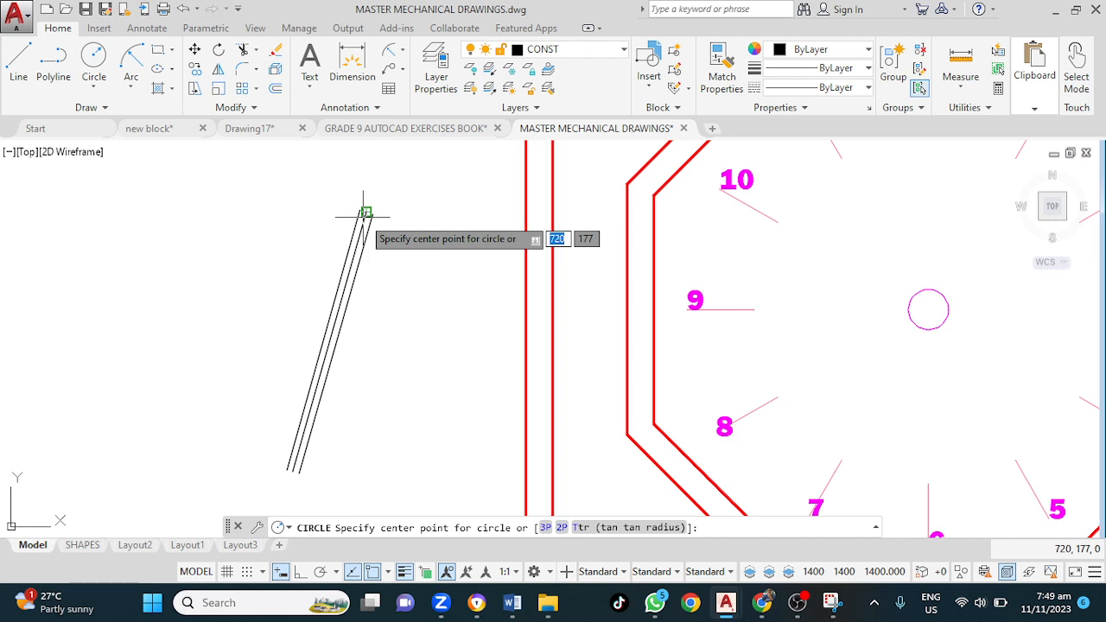
left_click(365, 215)
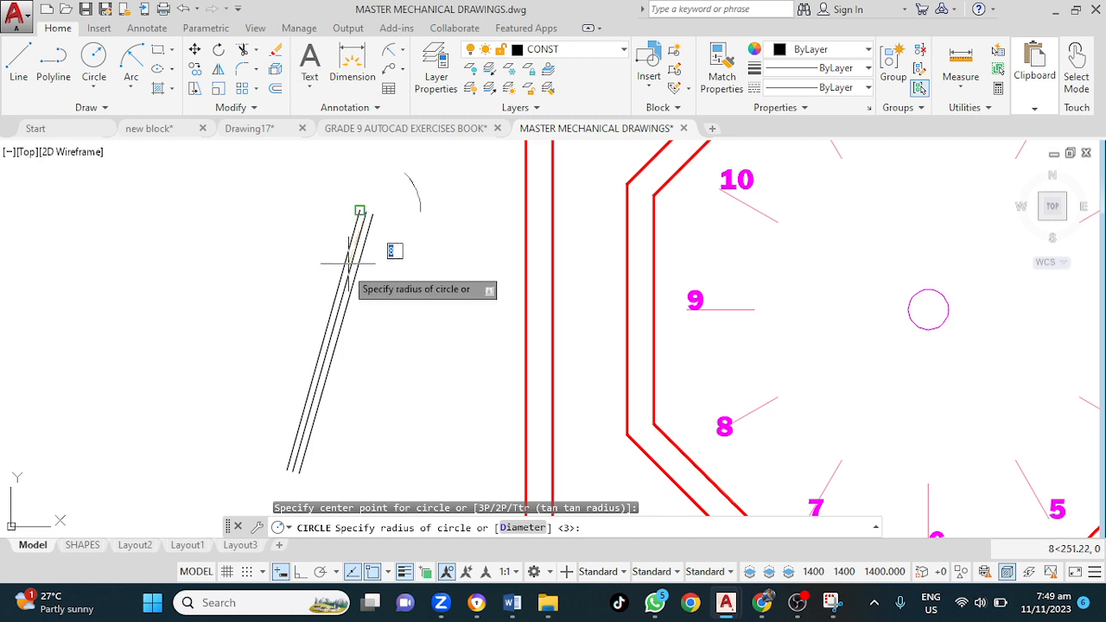
type("20")
key("Return")
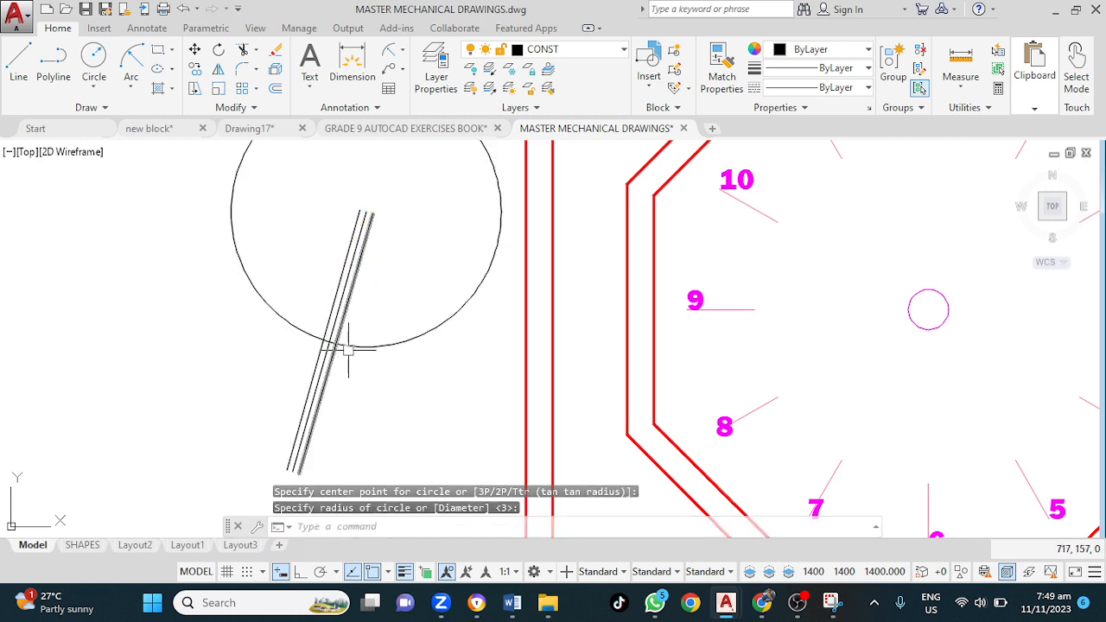
Draw a circle of radius about 8 units centred on the lower end of the middle slanted line
scroll(349, 350, "down", 4)
scroll(338, 390, "up", 4)
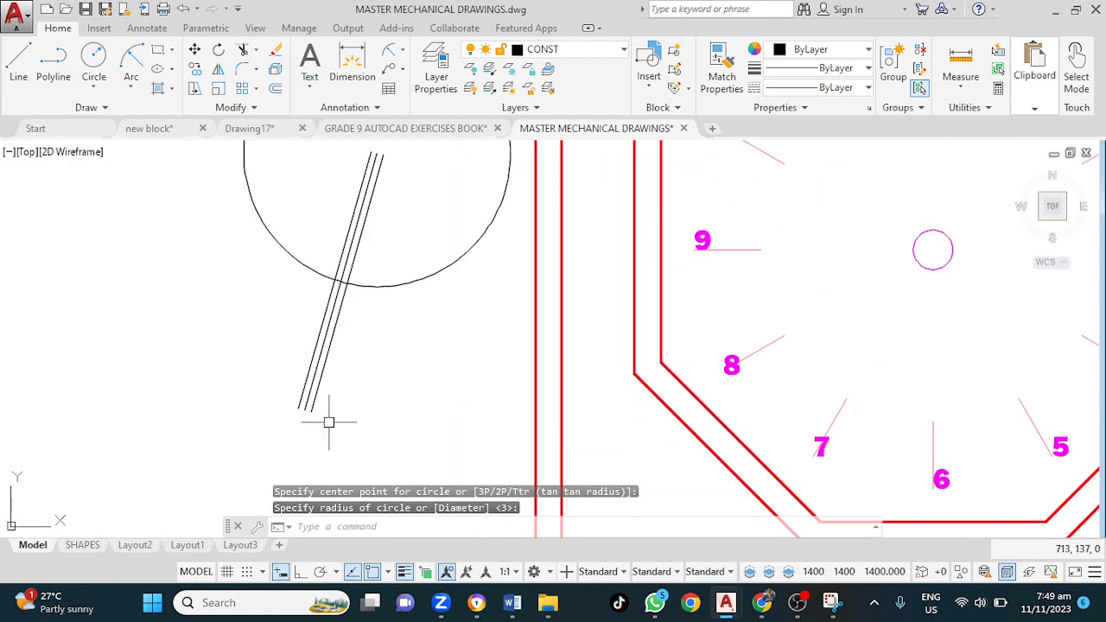
type("c")
key("Return")
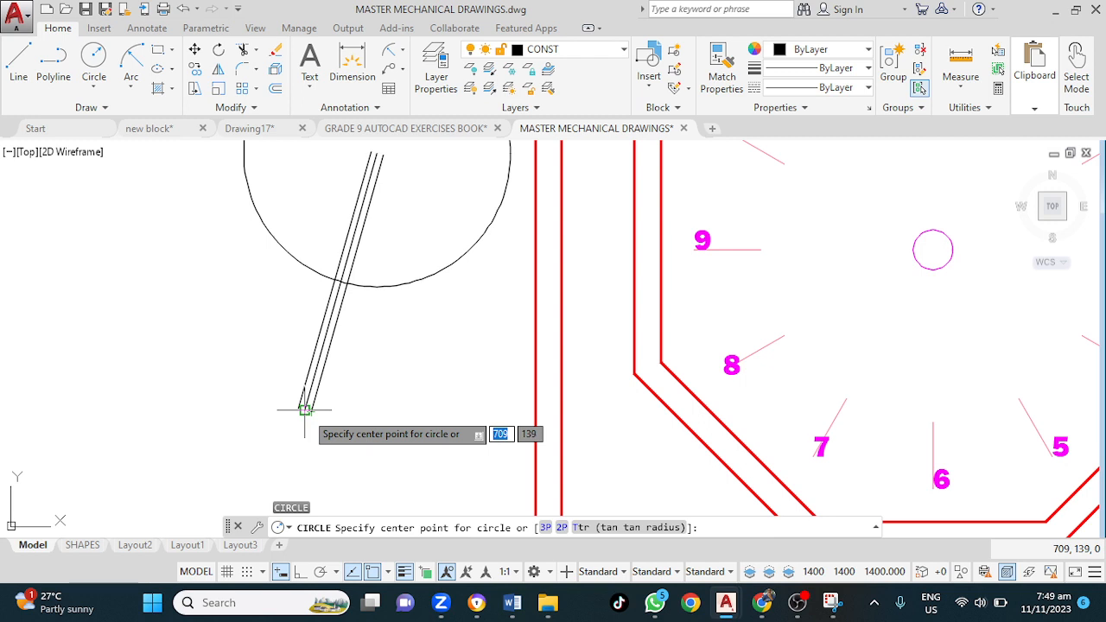
left_click(305, 410)
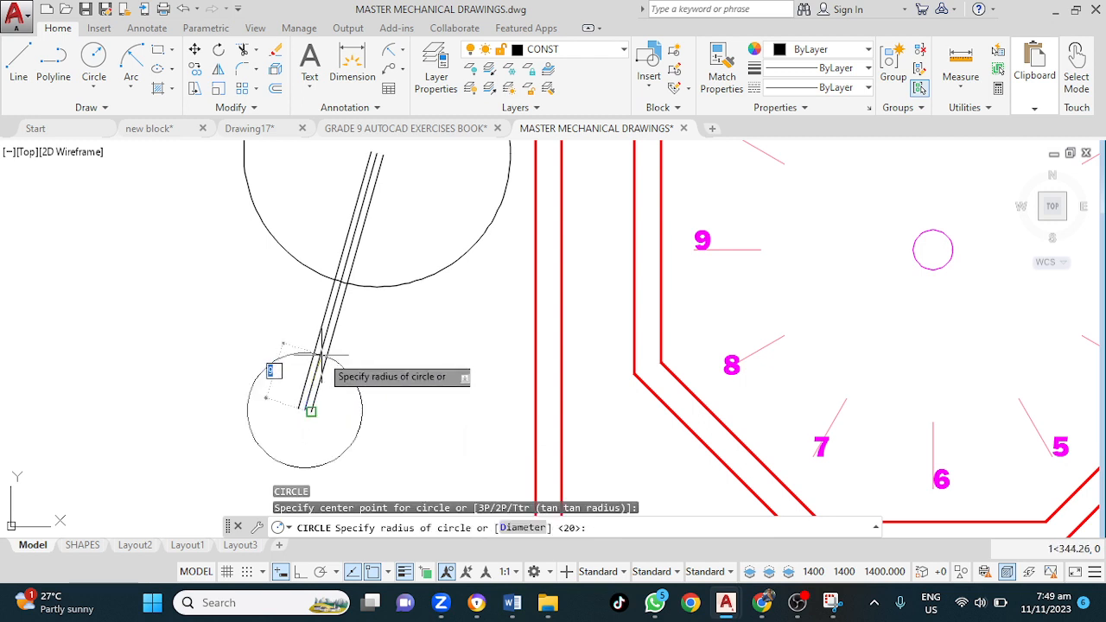
key("Return")
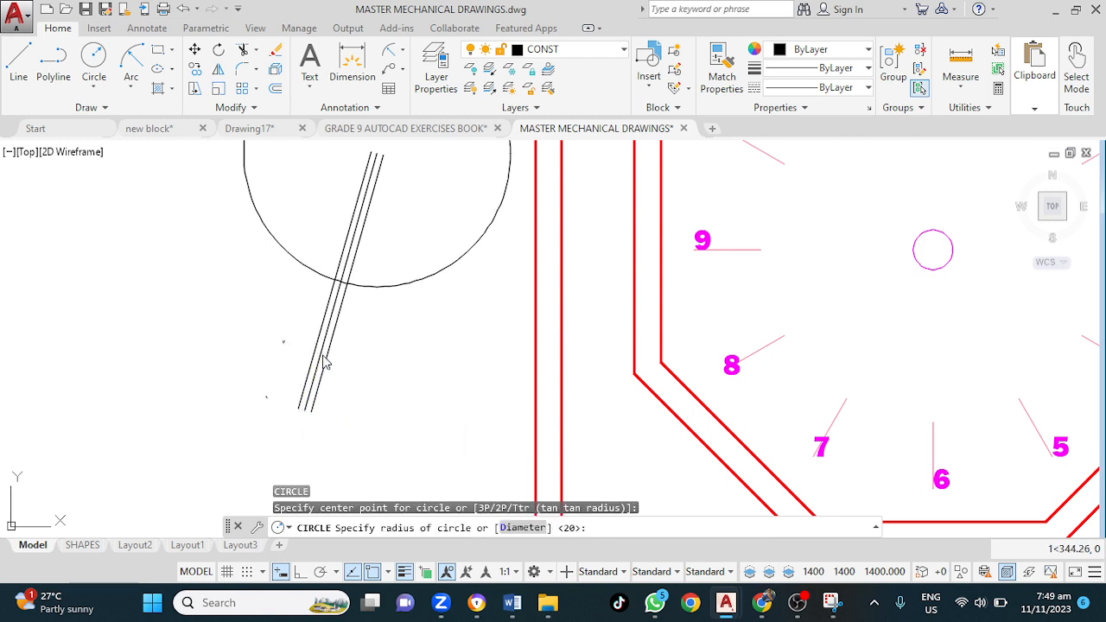
Draw a near-vertical line about 8 units long from the small circle's top quadrant down to near its centre
left_click(24, 55)
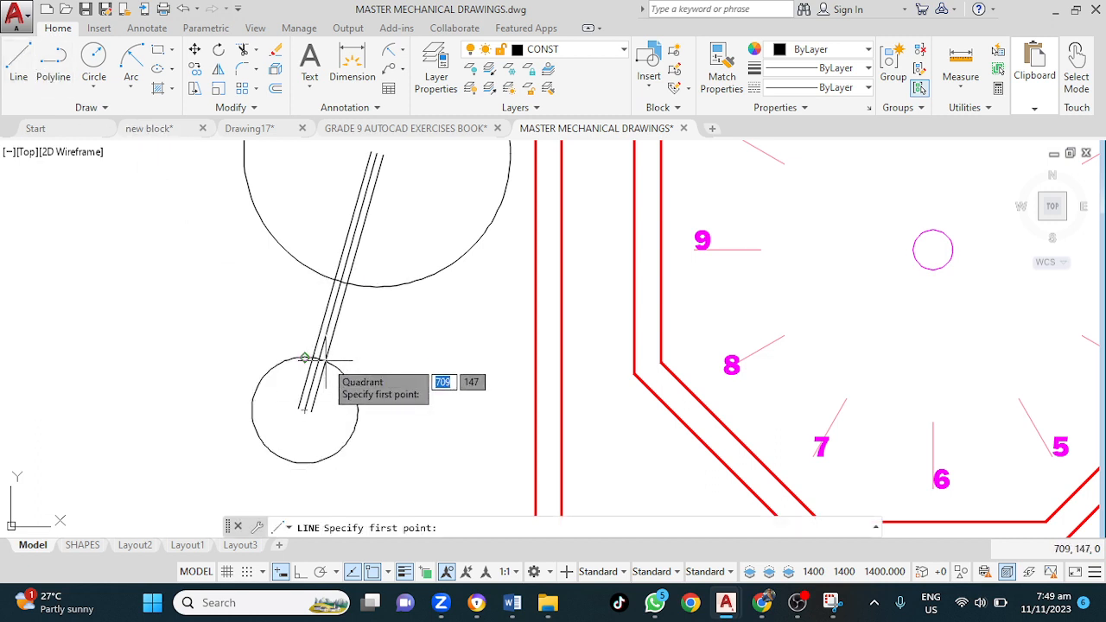
scroll(324, 361, "up", 4)
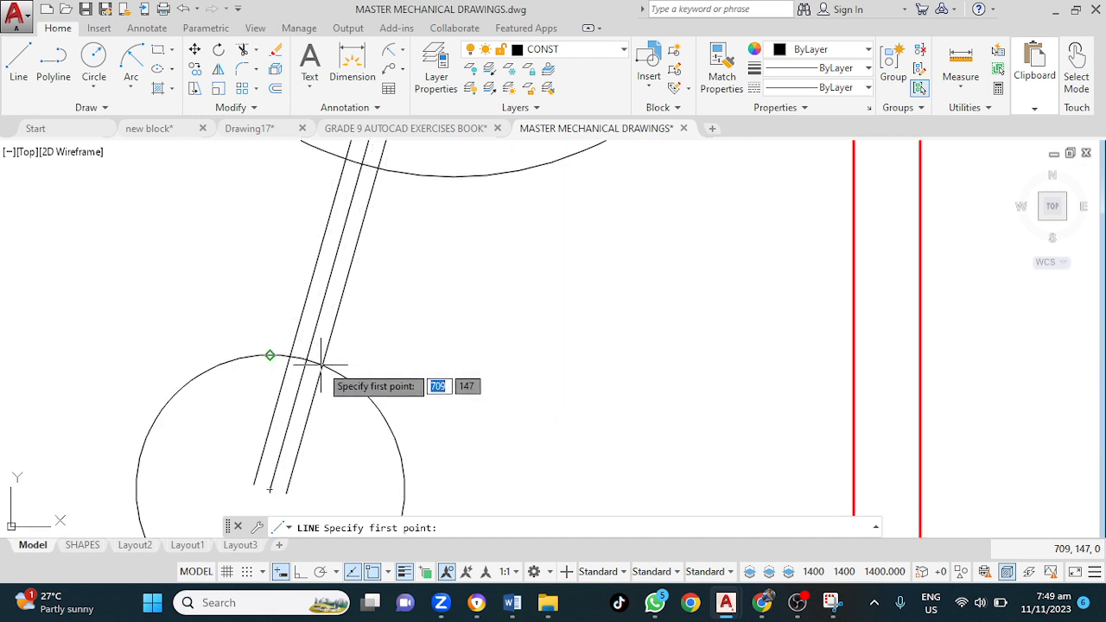
left_click(270, 356)
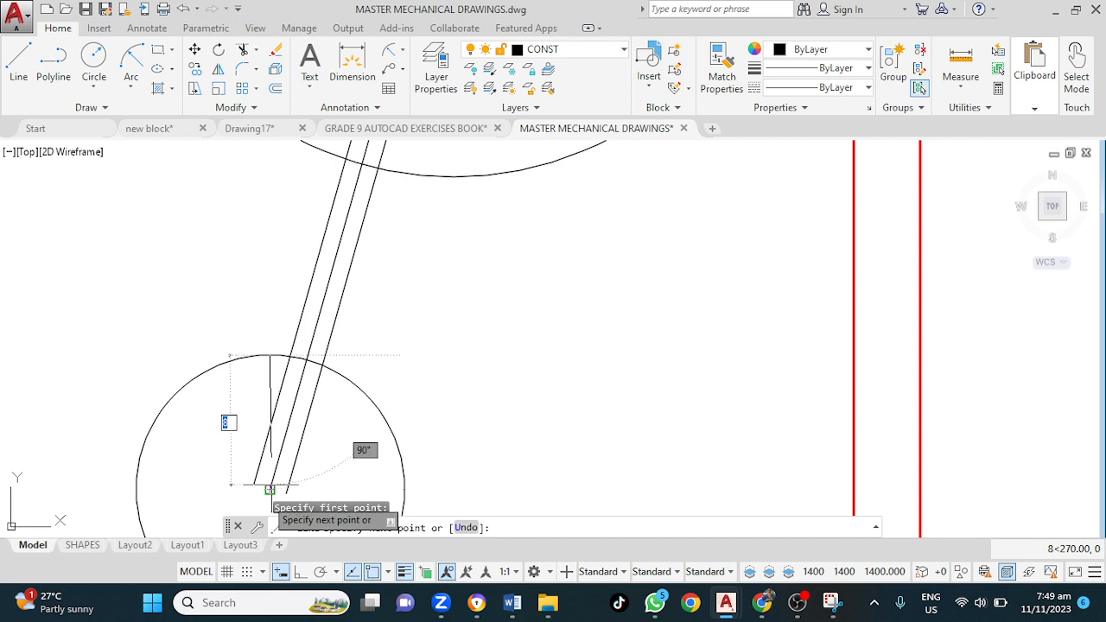
key("Escape")
key("Escape")
key("Escape")
key("Escape")
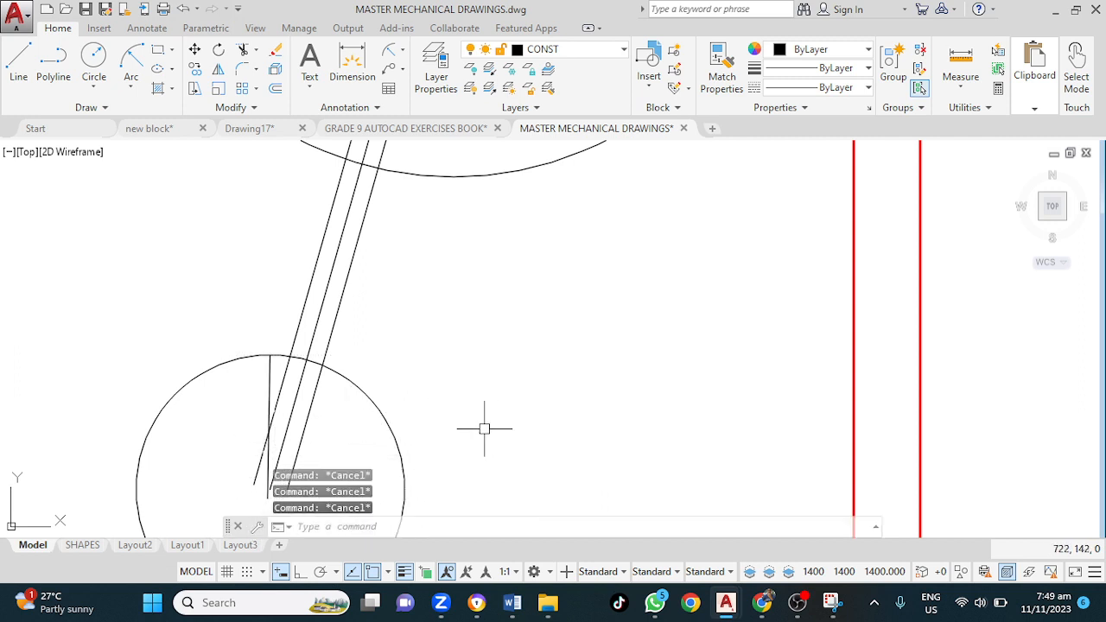
Delete the near-vertical line running from the small circle's top towards its centre
key("Return")
key("Escape")
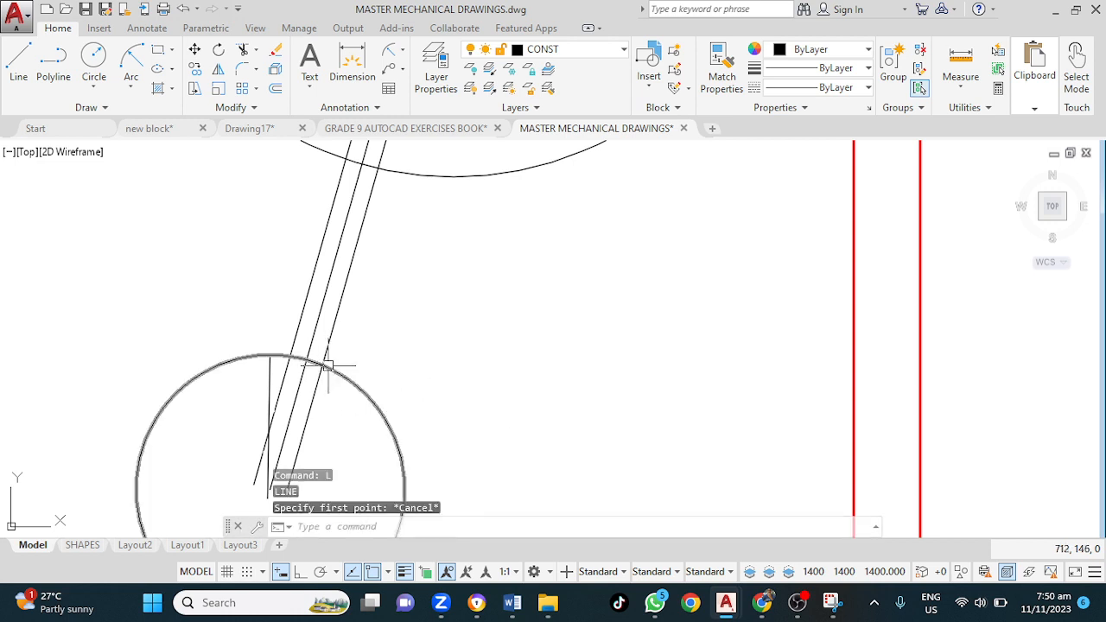
left_click(270, 380)
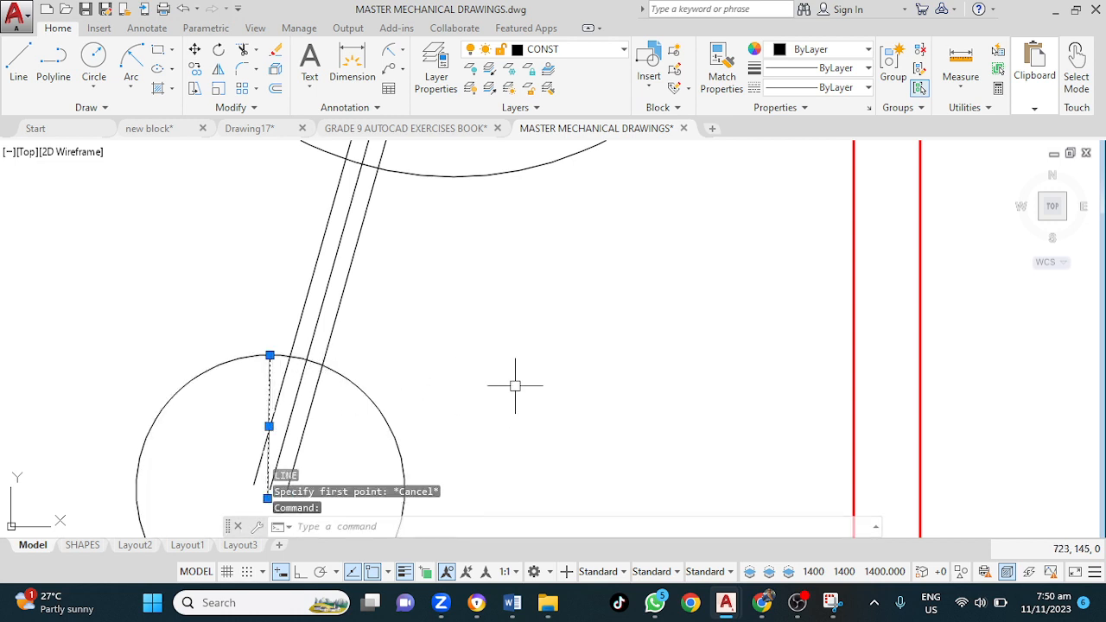
key("Delete")
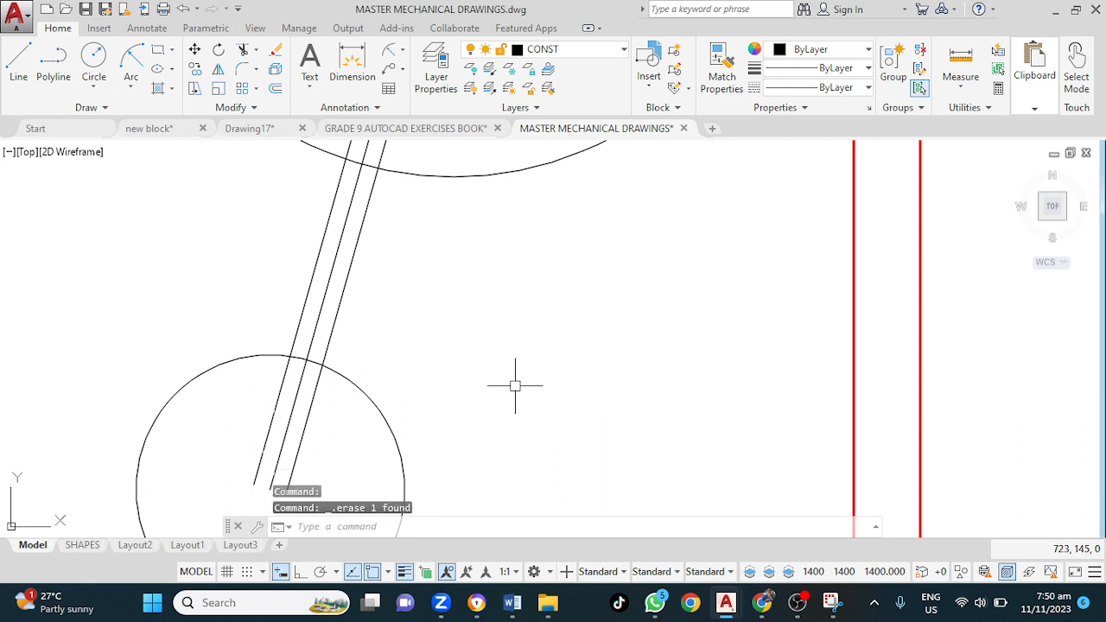
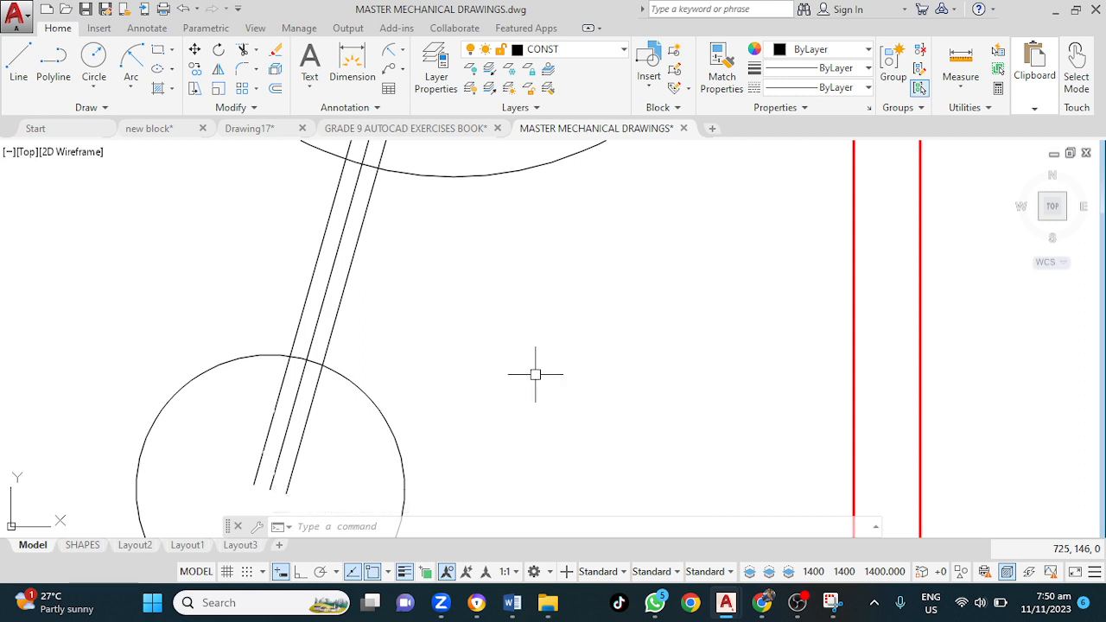
Turn on the Intersection object snap in the drafting settings and accept them
type("NAP")
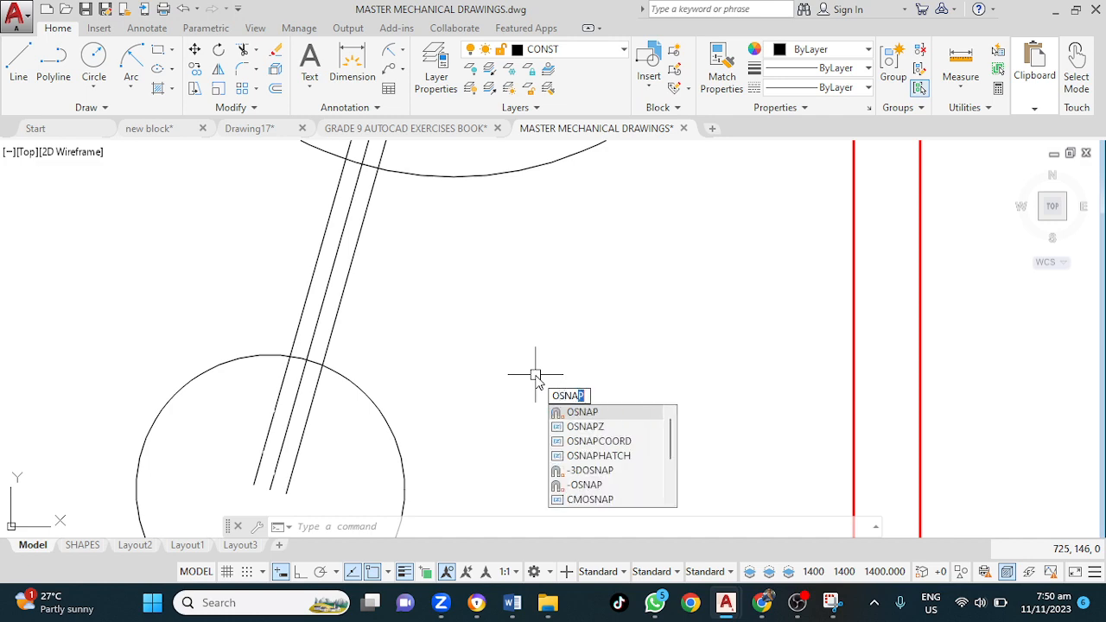
key("Return")
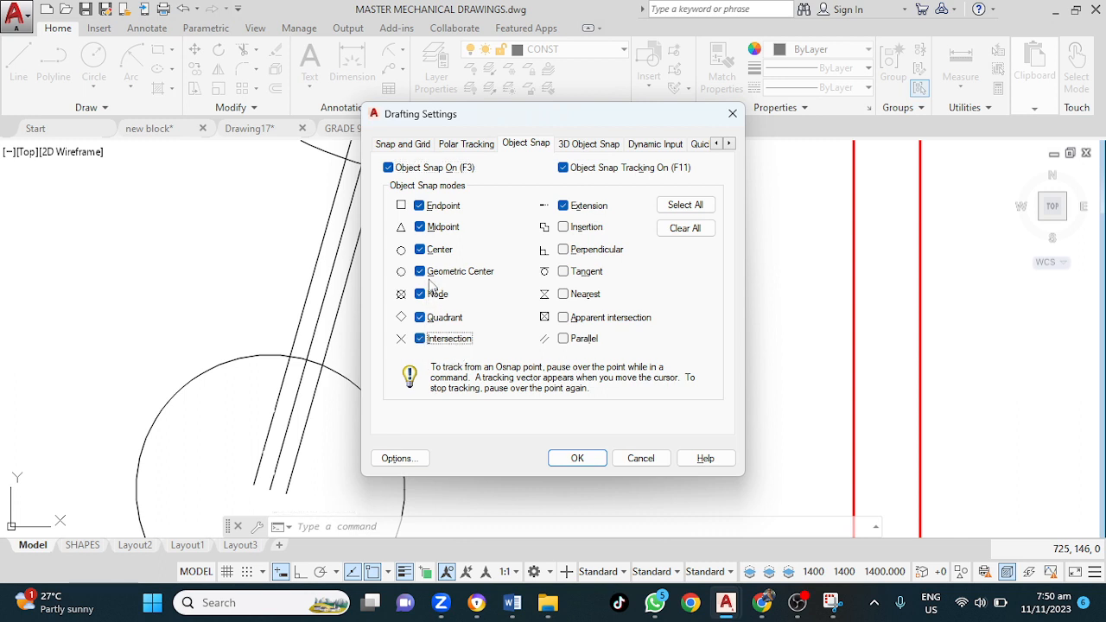
left_click(586, 463)
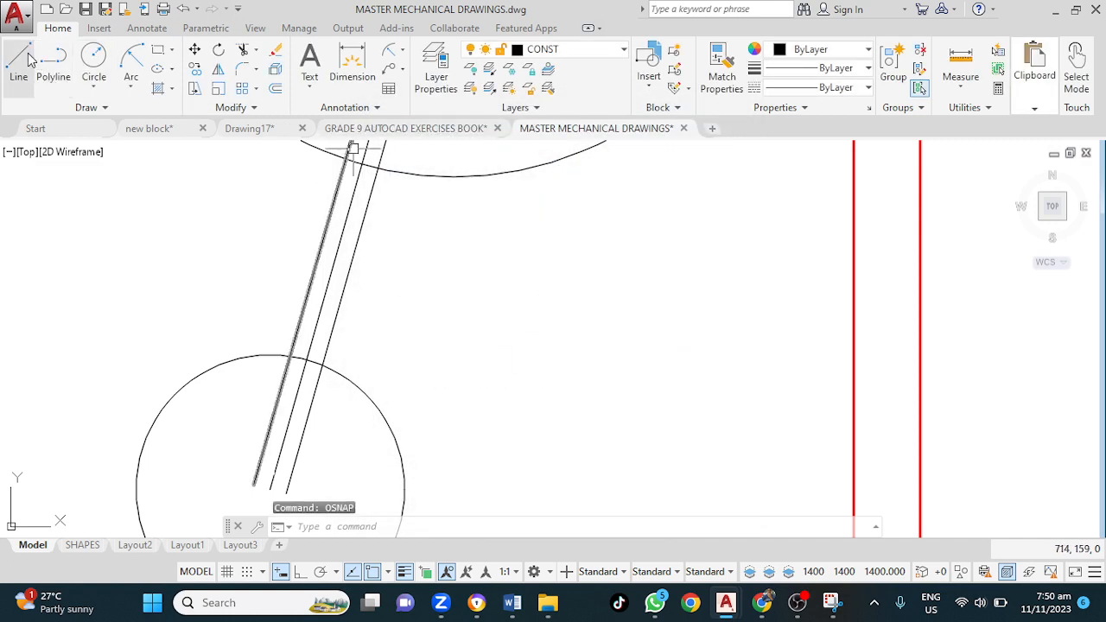
Draw the hand's pointed tip with lines joining both outer edges' intersections with the small circle to the middle line's lower end
left_click(18, 63)
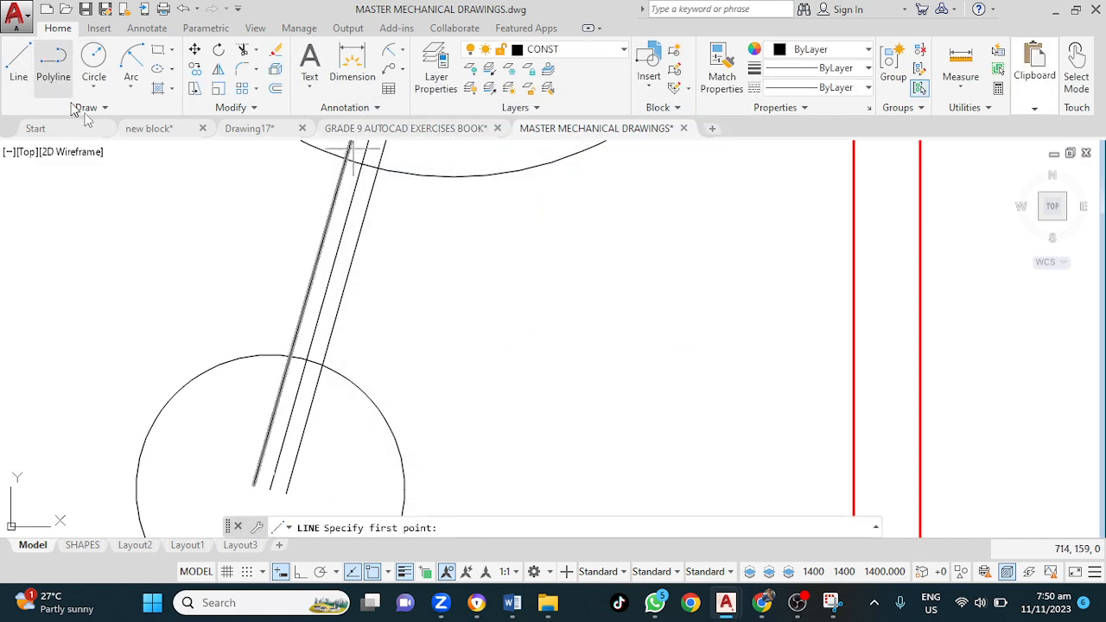
left_click(321, 367)
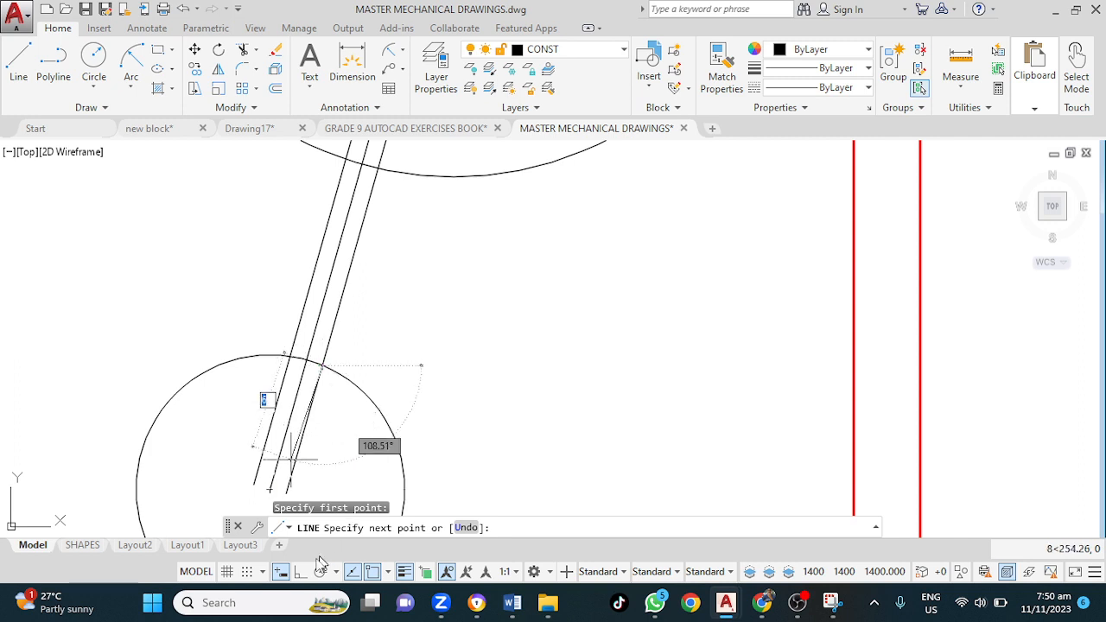
left_click(268, 486)
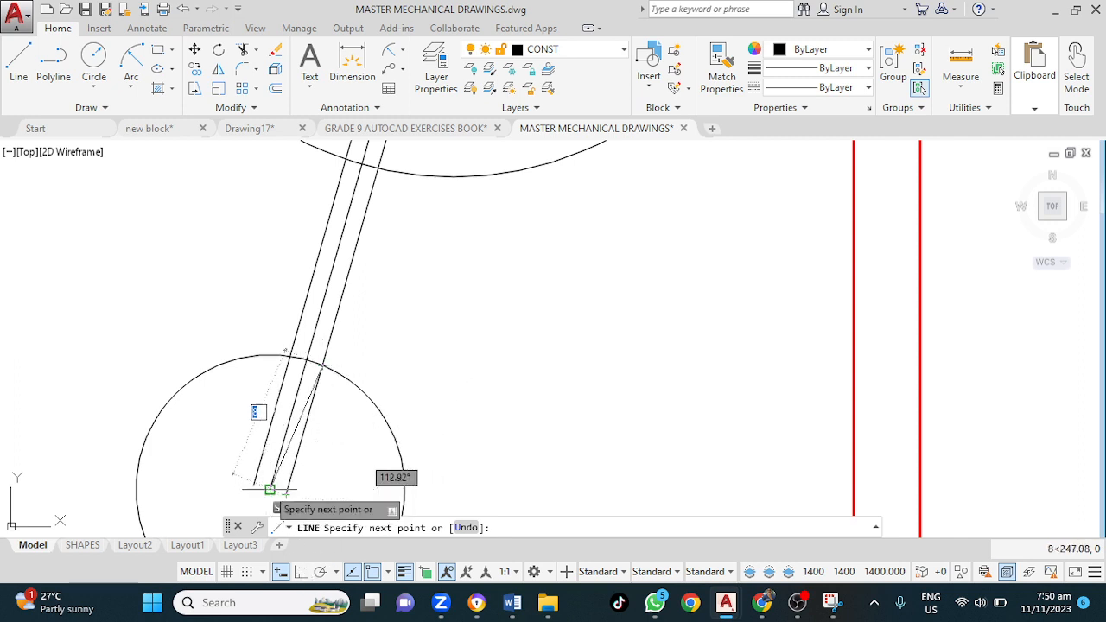
left_click(289, 356)
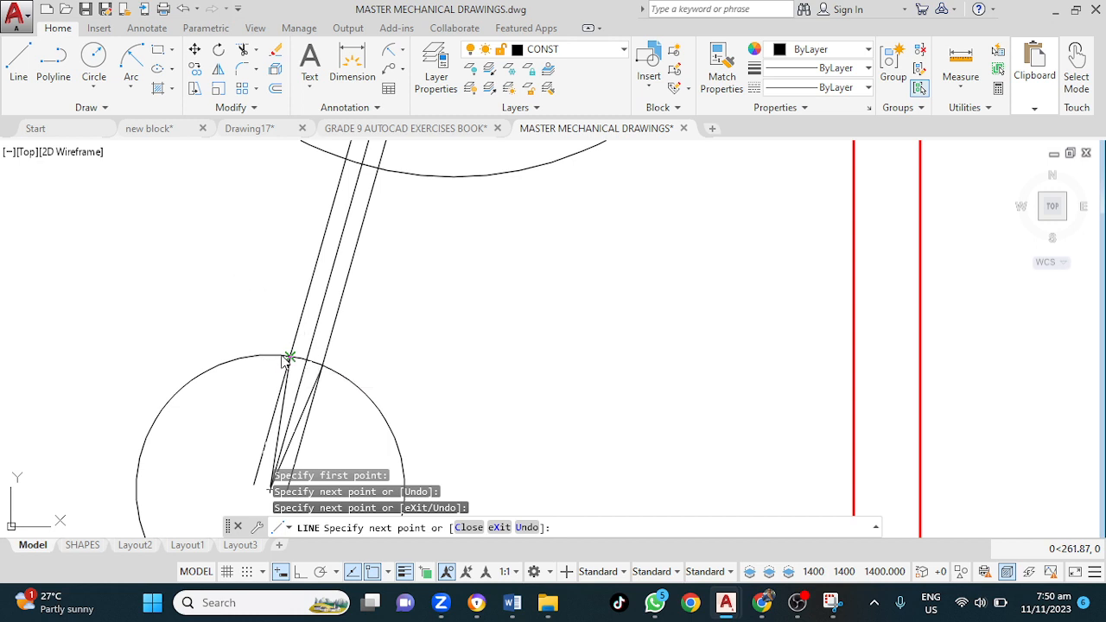
key("Escape")
key("Escape")
Trim off the two outer edge lines of the hand inside the small circle, beyond the pointed tip
scroll(433, 357, "down", 2)
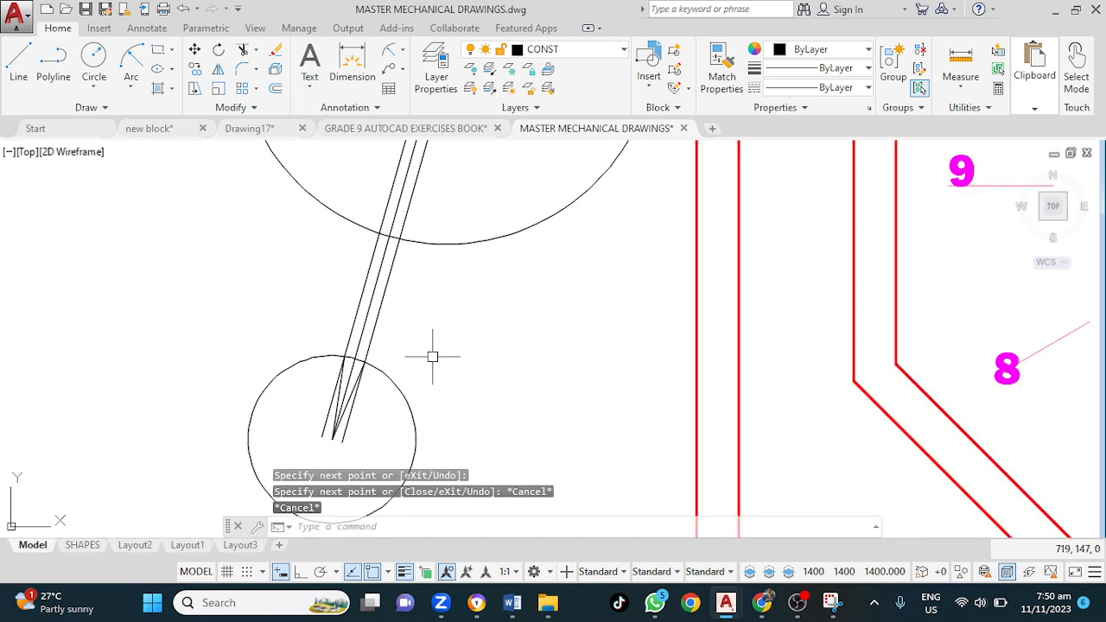
middle_click_drag(485, 364, 383, 444)
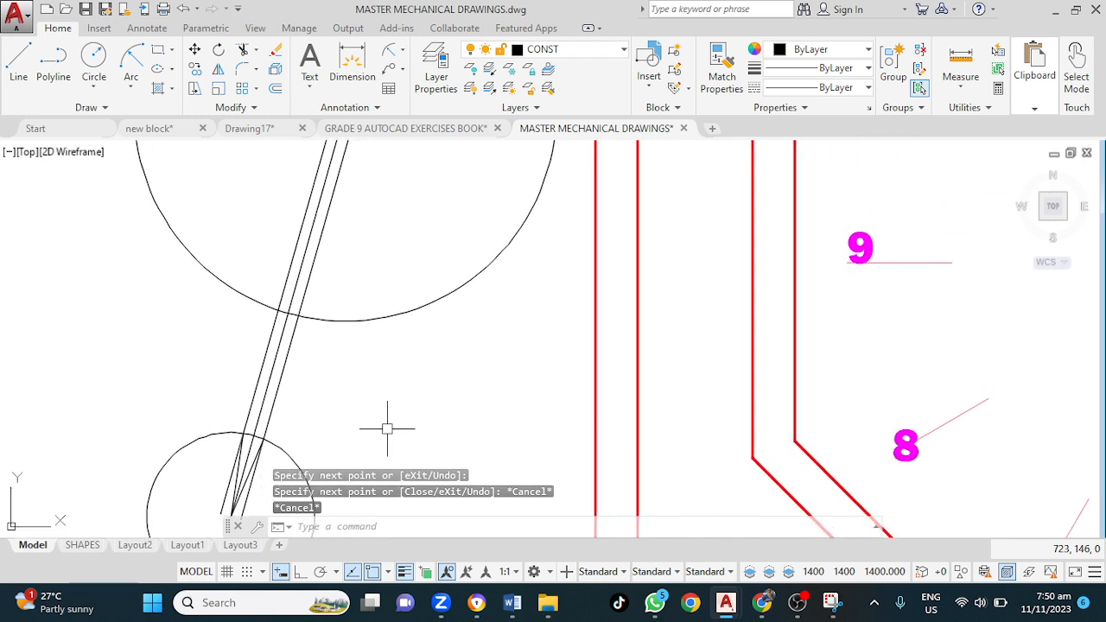
scroll(400, 402, "down", 2)
middle_click_drag(393, 291, 410, 233)
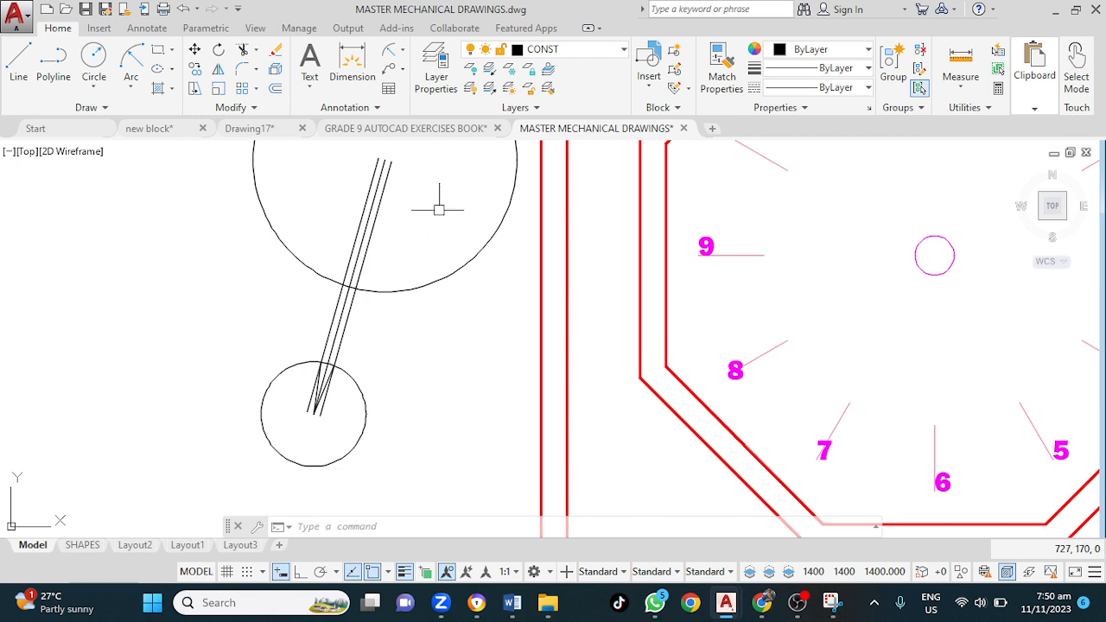
middle_click_drag(432, 209, 413, 200)
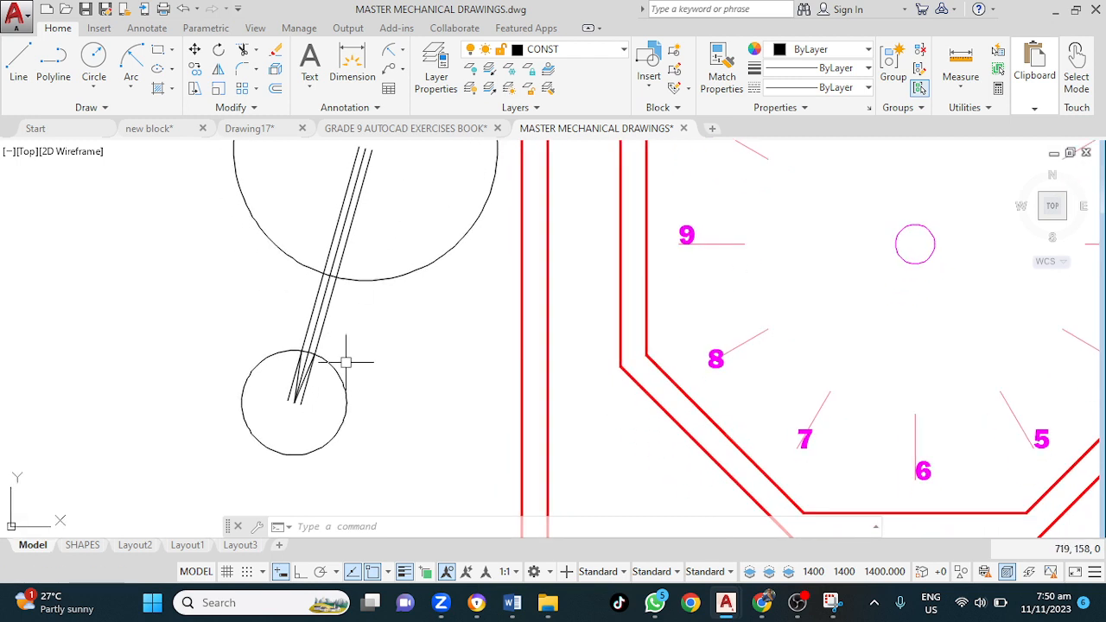
scroll(306, 413, "up", 2)
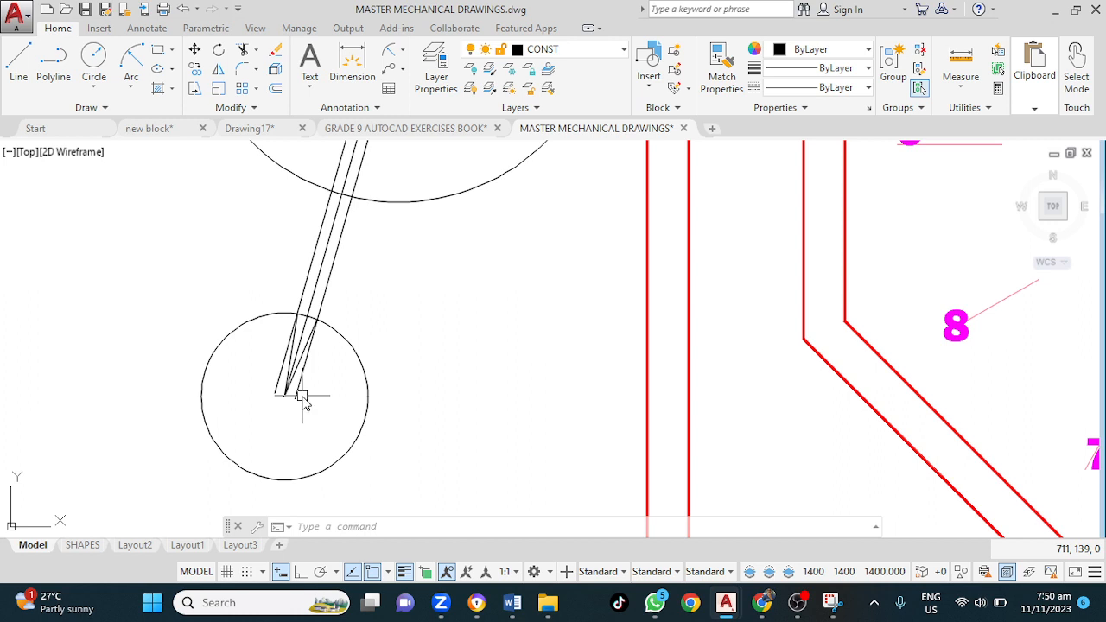
key("Return")
key("Return")
left_click(299, 387)
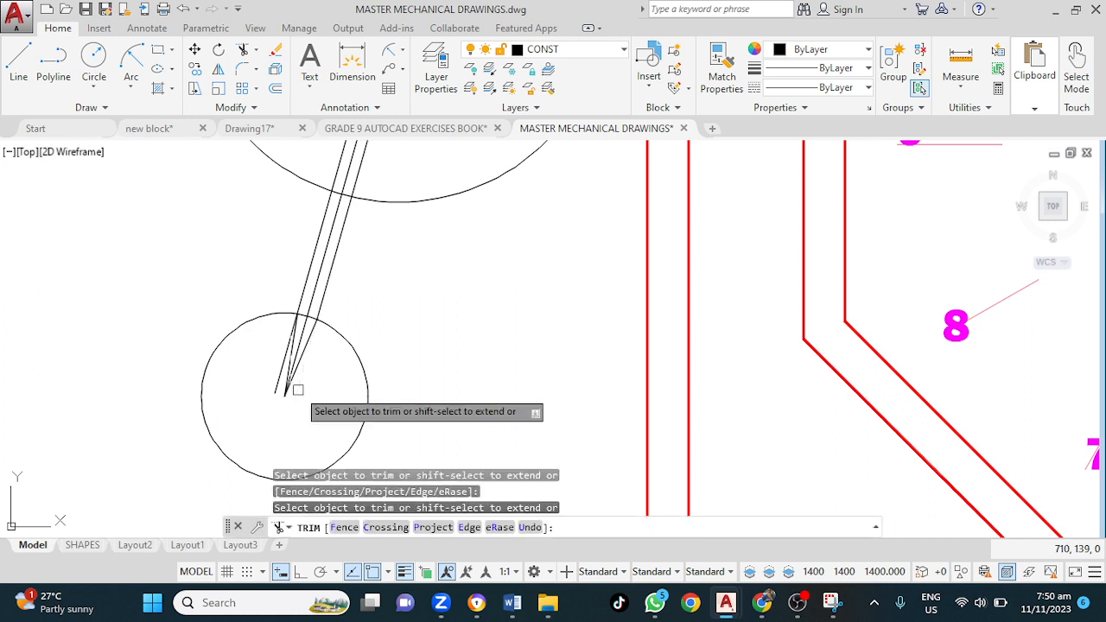
left_click(281, 377)
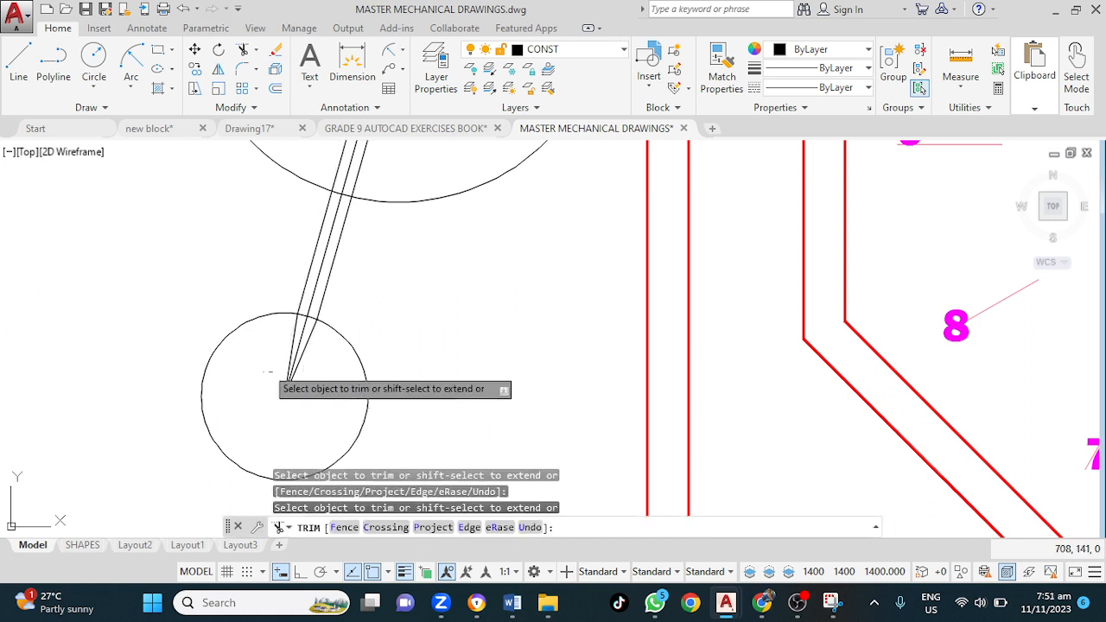
scroll(384, 336, "down", 2)
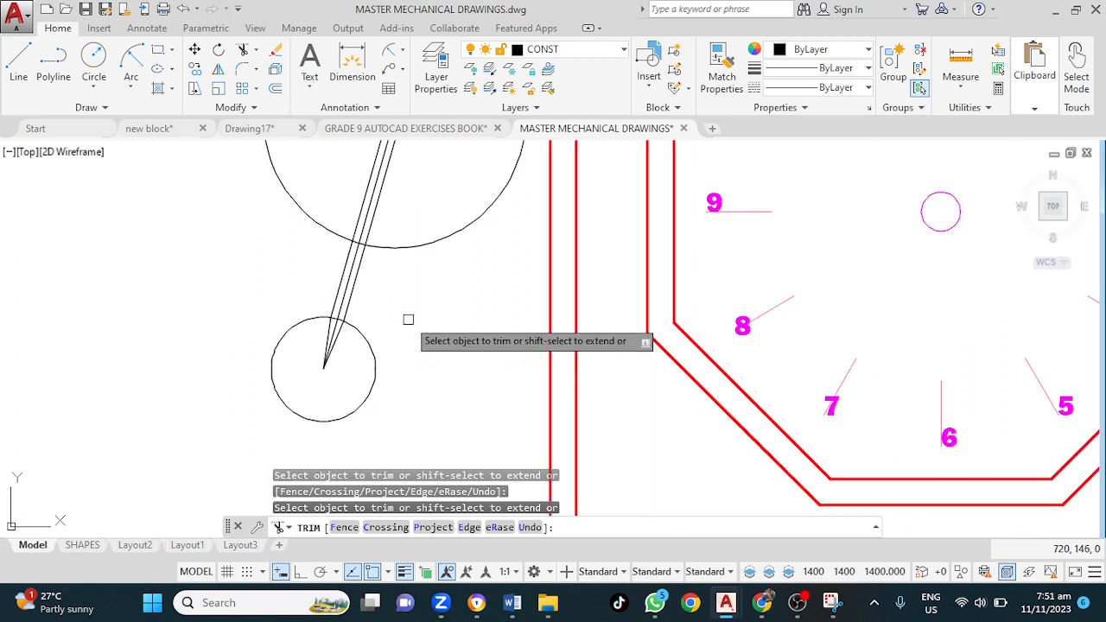
scroll(410, 319, "down", 2)
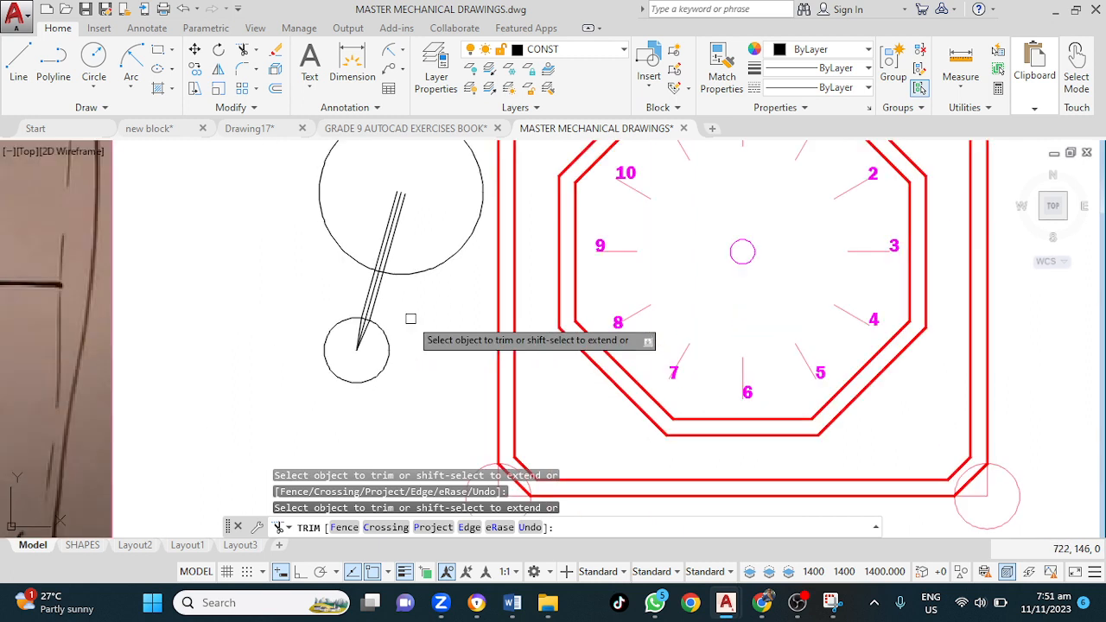
key("Escape")
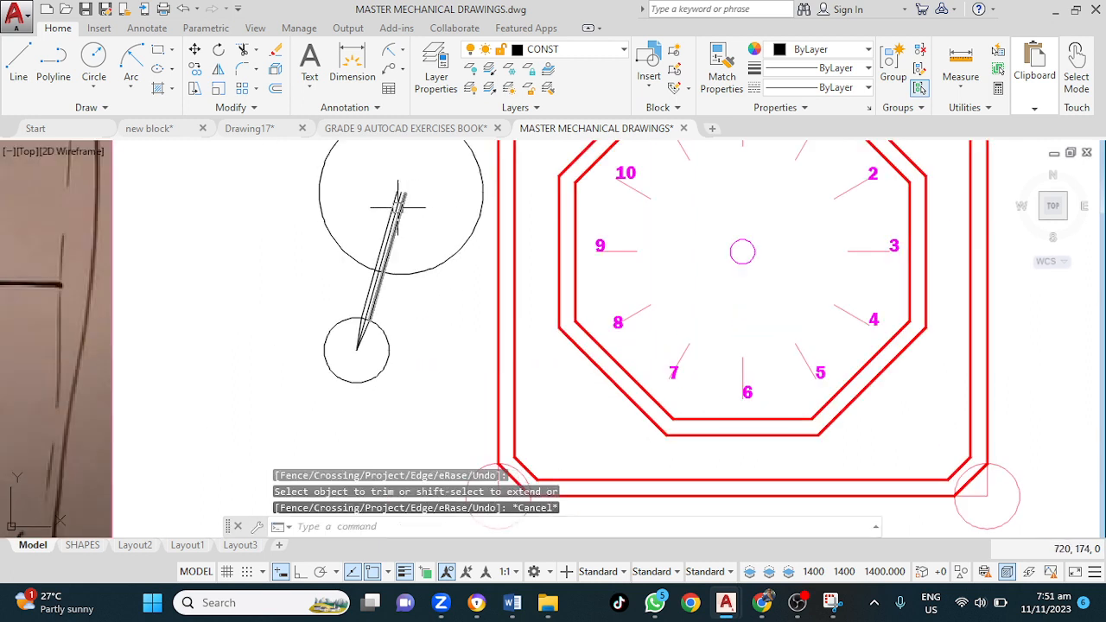
Fillet the upper ends of the hand's two outer edges into a rounded end
scroll(397, 207, "up", 2)
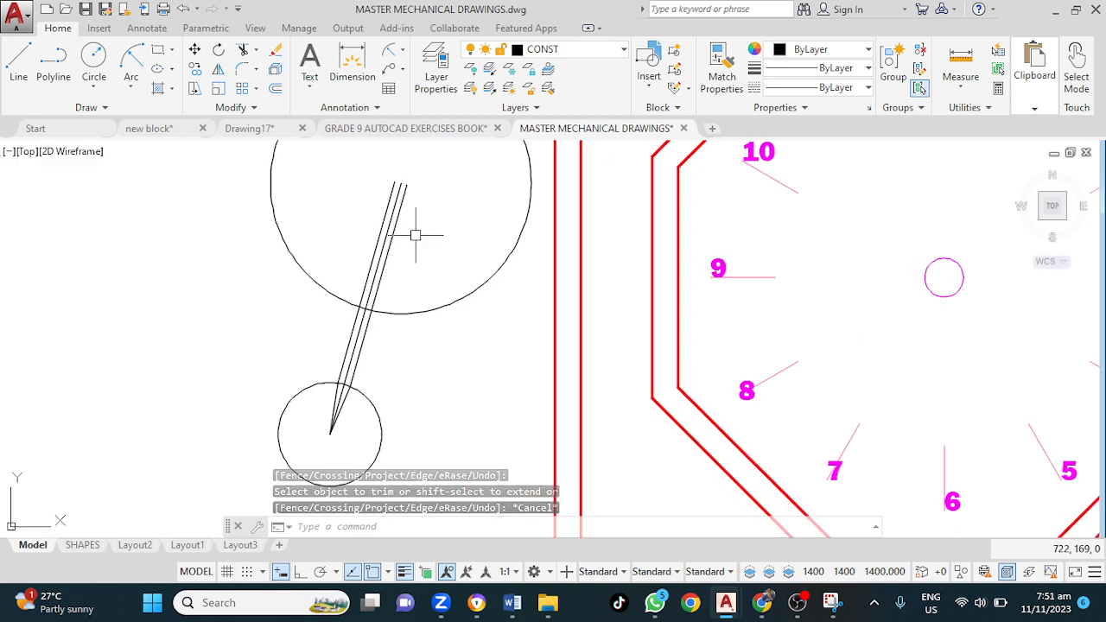
type("fi")
key("Return")
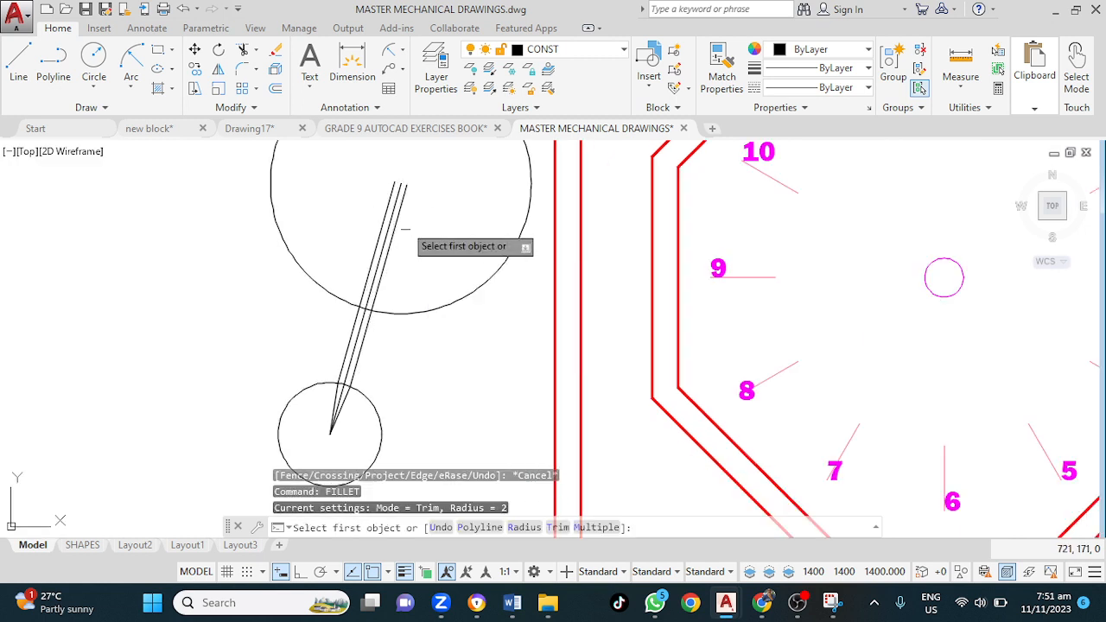
left_click(391, 228)
left_click(384, 218)
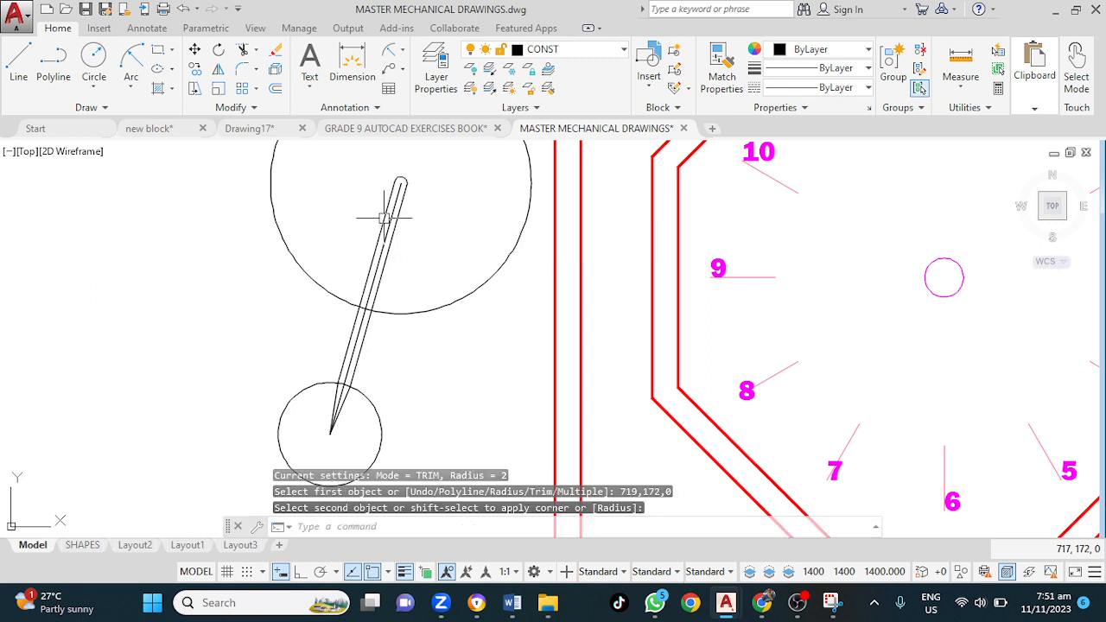
key("Escape")
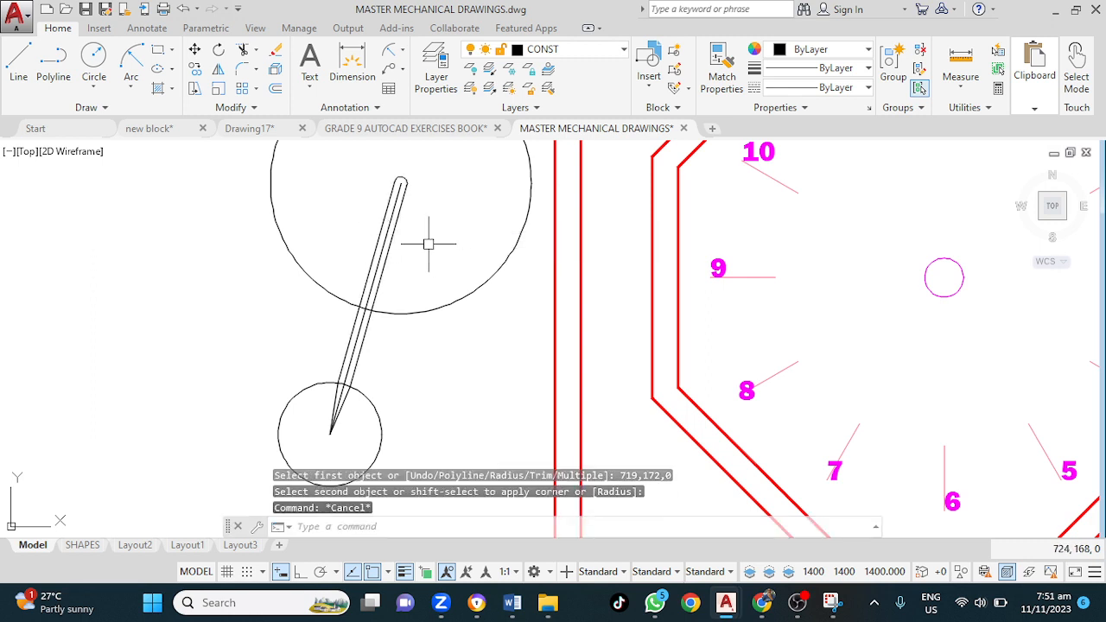
Set the radius of the large circle around the hand's upper end to 14
left_click(405, 309)
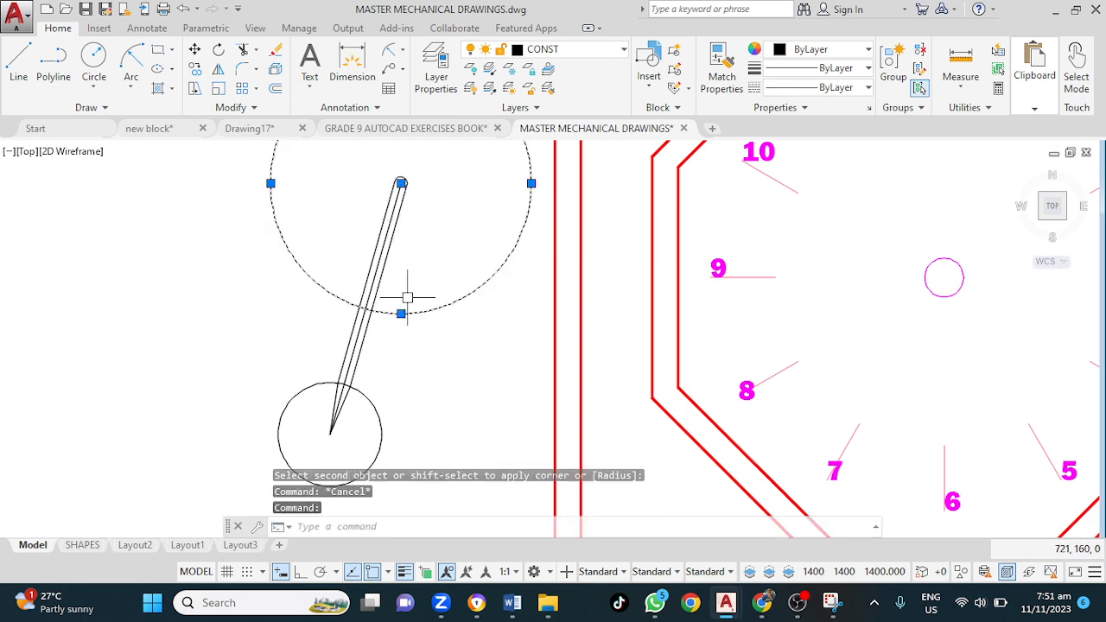
scroll(407, 298, "down", 2)
left_click(403, 308)
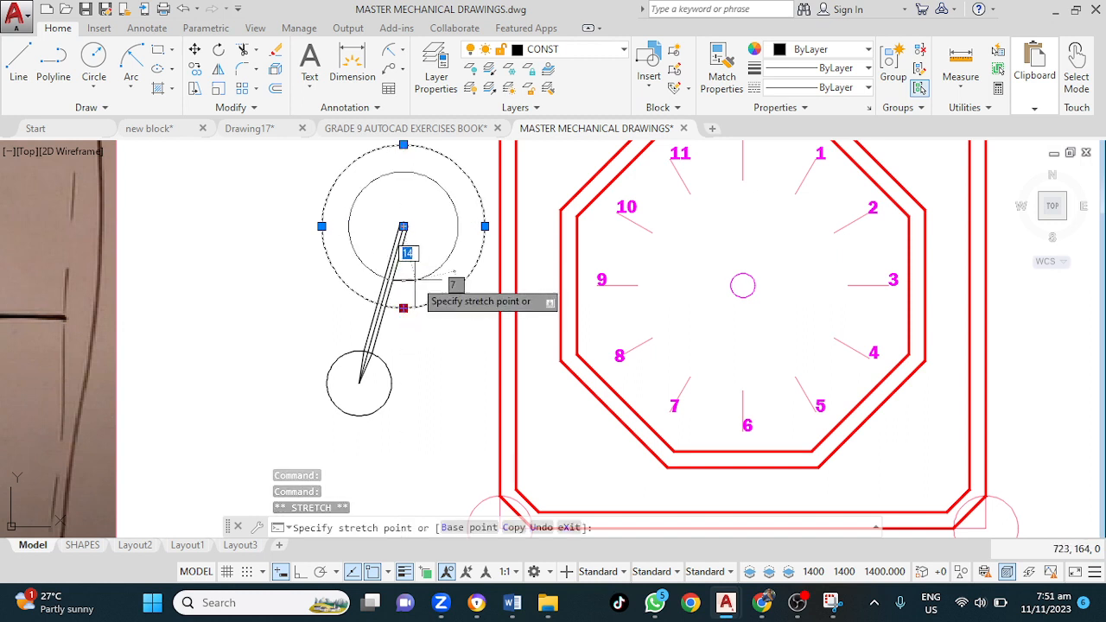
type("14")
key("Return")
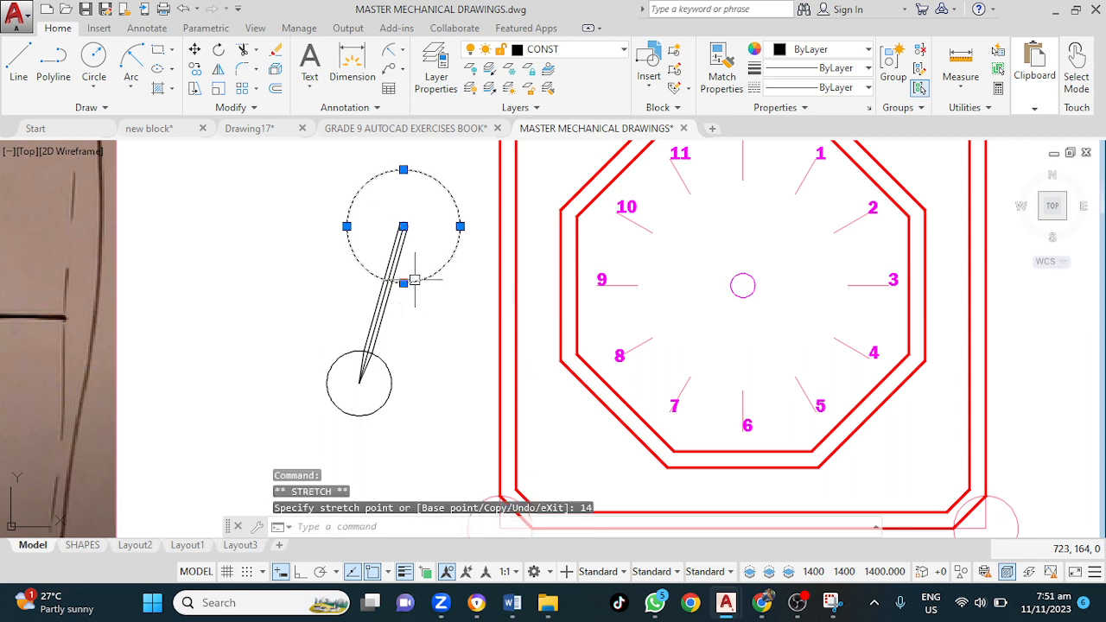
key("Escape")
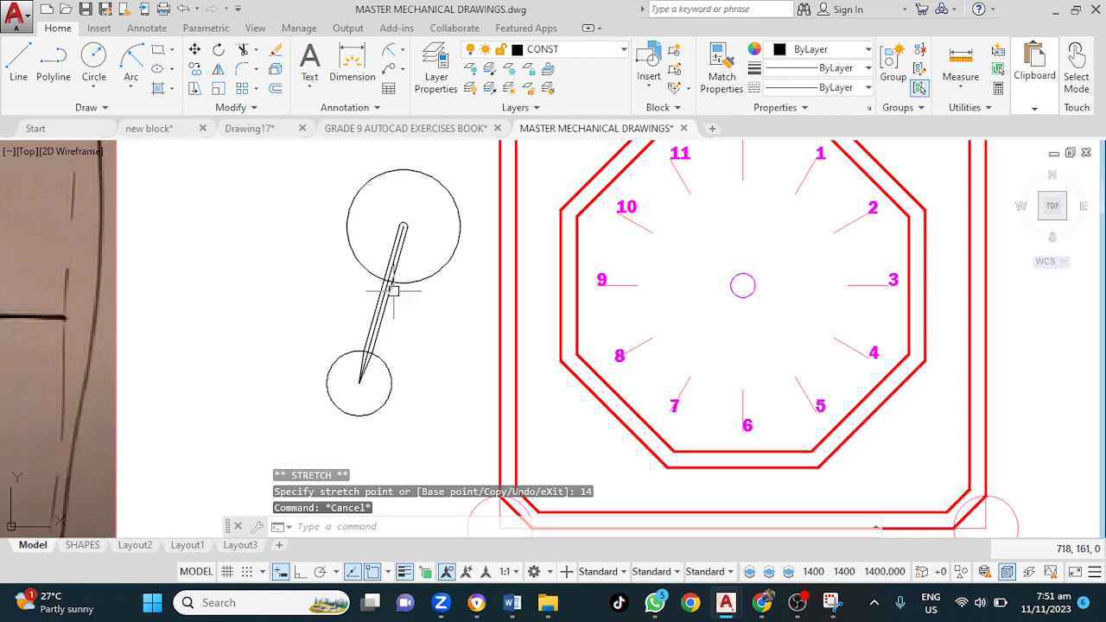
Copy the finished hand from its middle line's crossing with the large circle to the clock's centre, and place a second copy left of the original
scroll(394, 291, "up", 2)
scroll(390, 291, "down", 3)
scroll(388, 290, "up", 1)
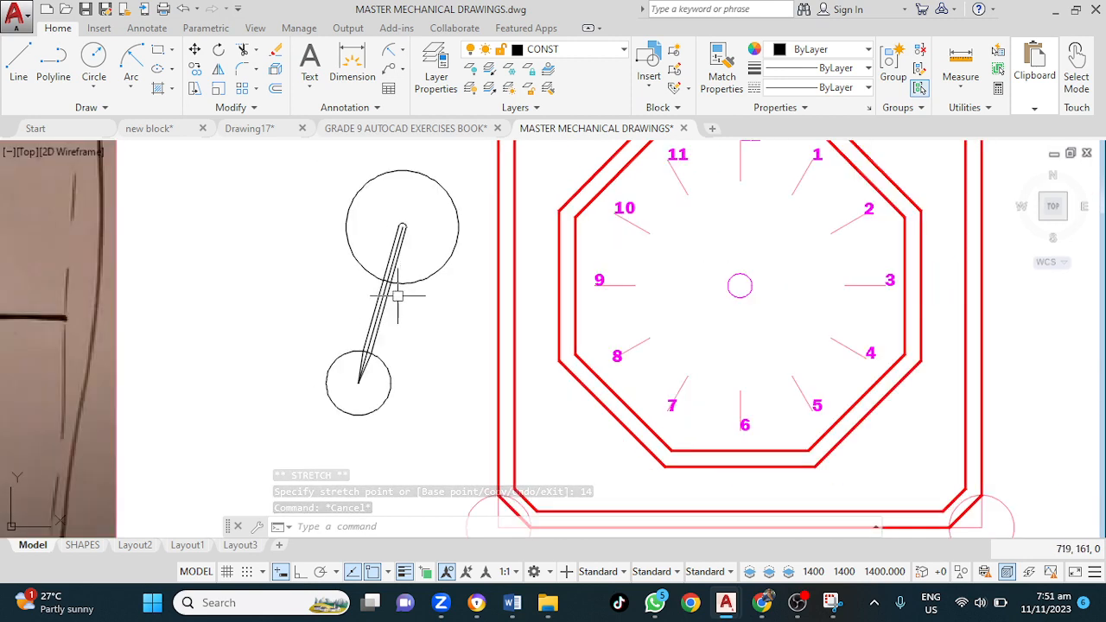
scroll(396, 294, "up", 4)
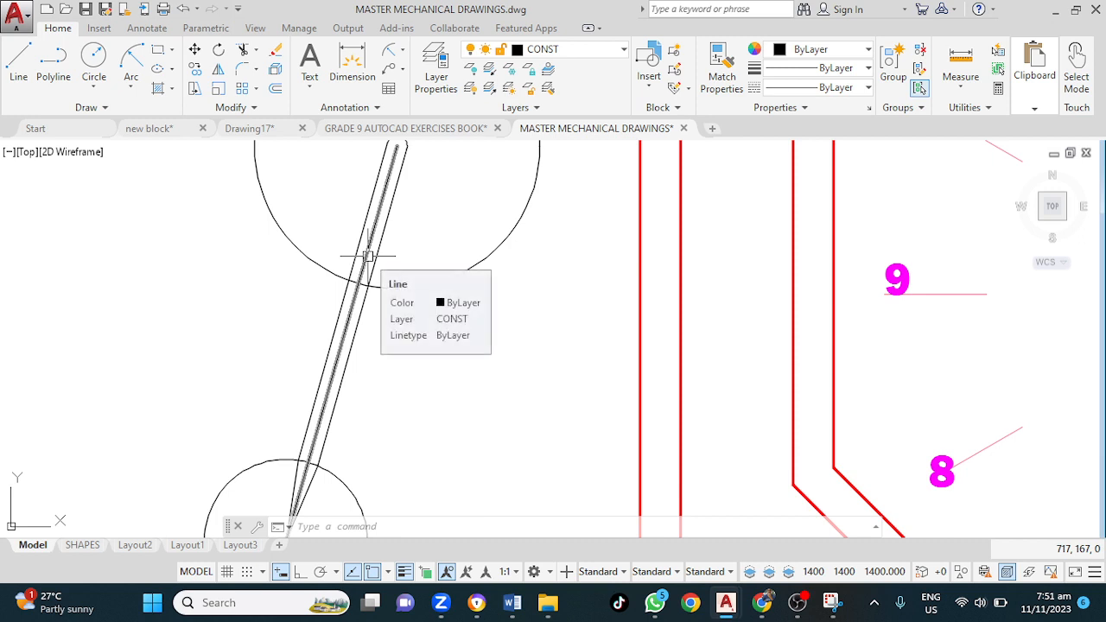
scroll(368, 257, "down", 2)
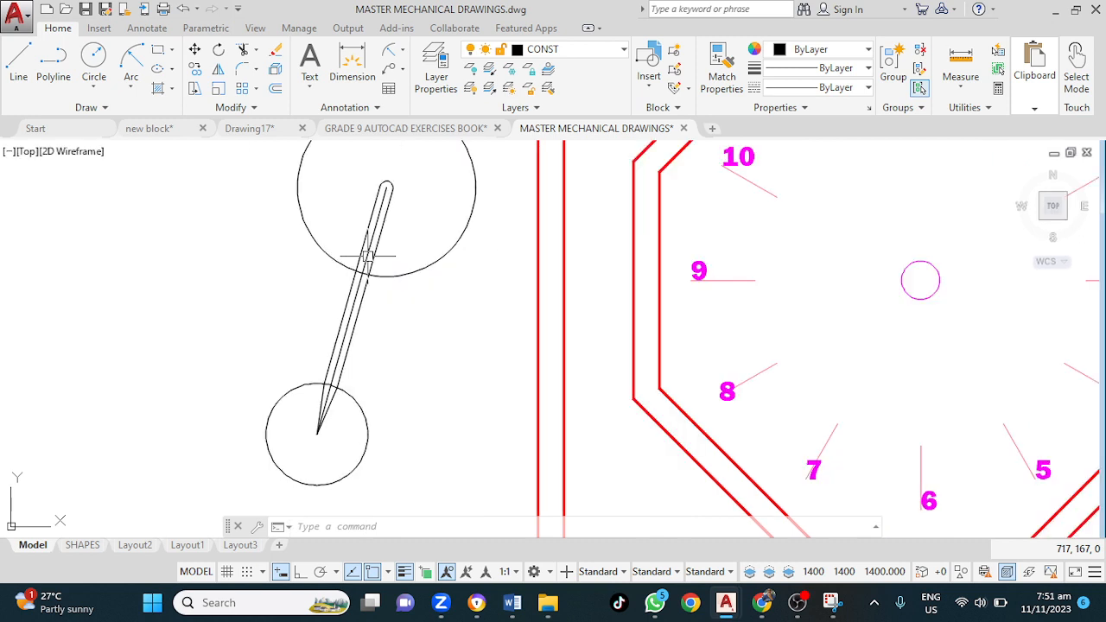
left_click(350, 164)
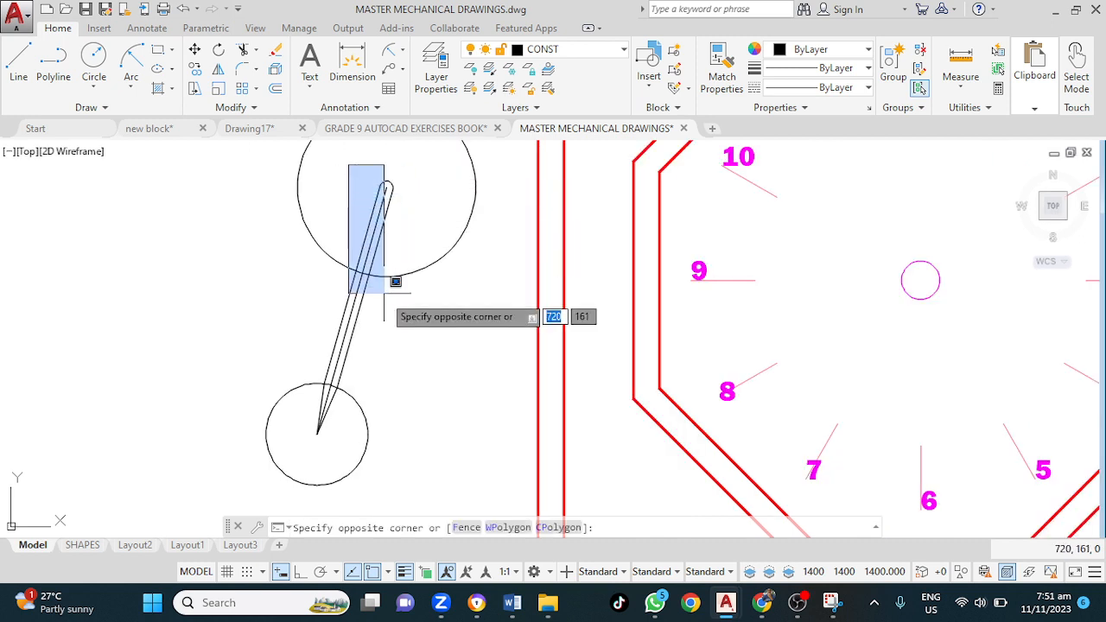
left_click(382, 241)
mouse_move(370, 177)
left_mouse_down()
mouse_move(400, 159)
mouse_move(407, 205)
mouse_move(372, 298)
mouse_move(347, 430)
mouse_move(323, 444)
mouse_move(320, 380)
left_mouse_up()
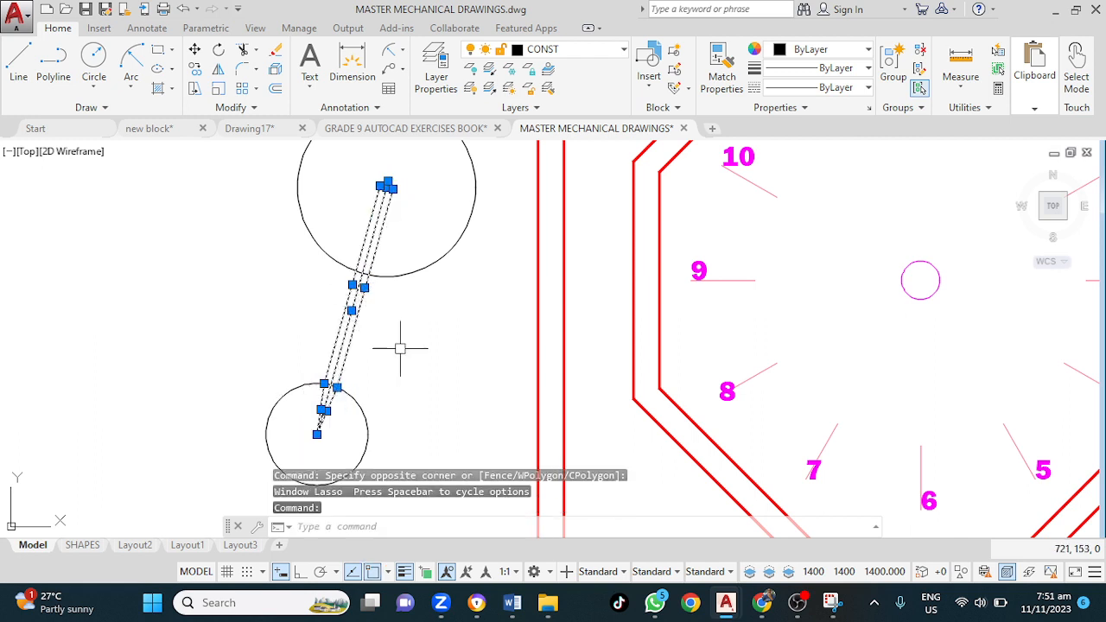
type("o")
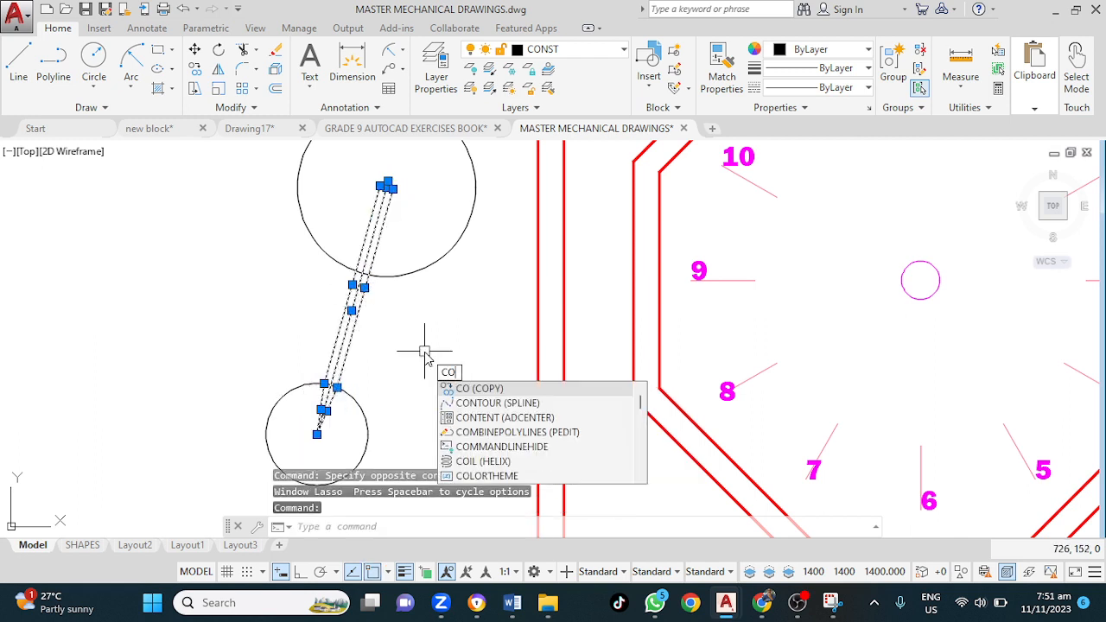
key("Return")
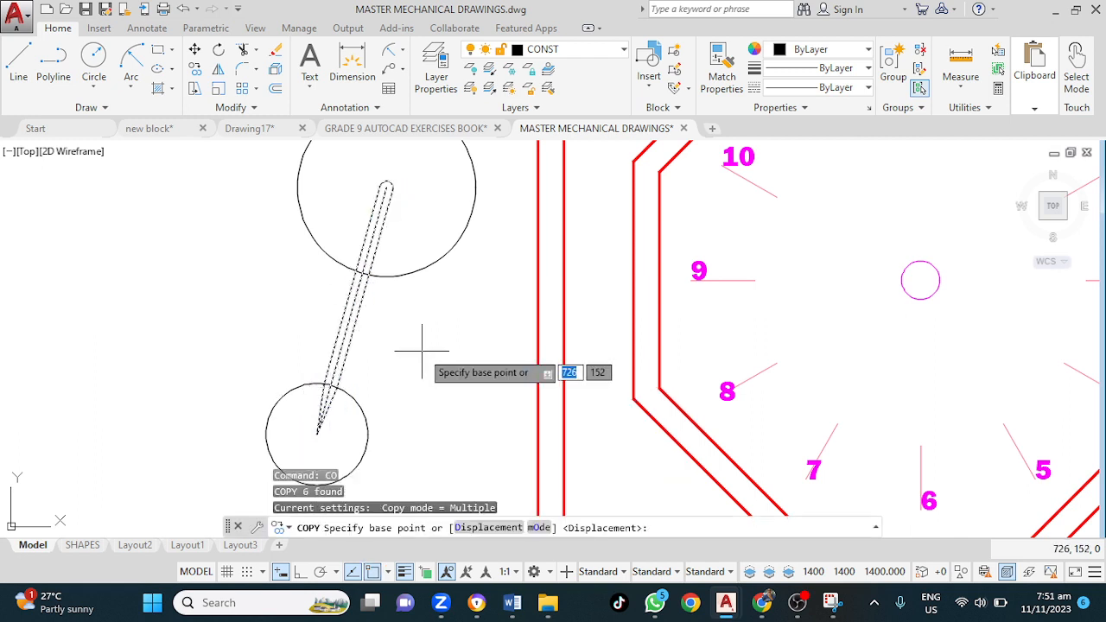
left_click(361, 273)
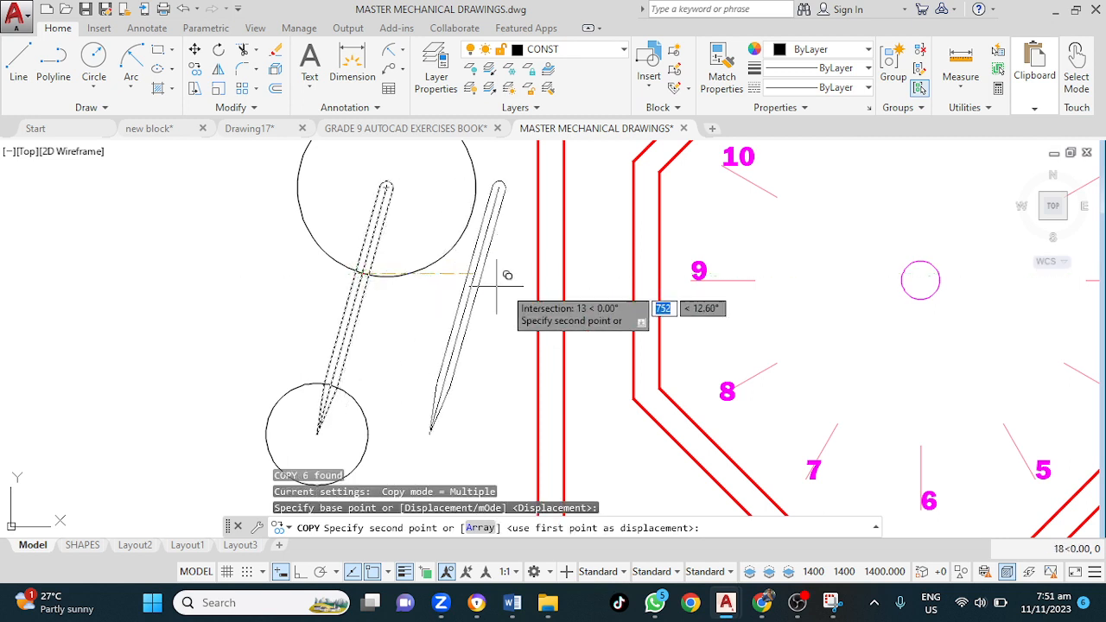
left_click(922, 279)
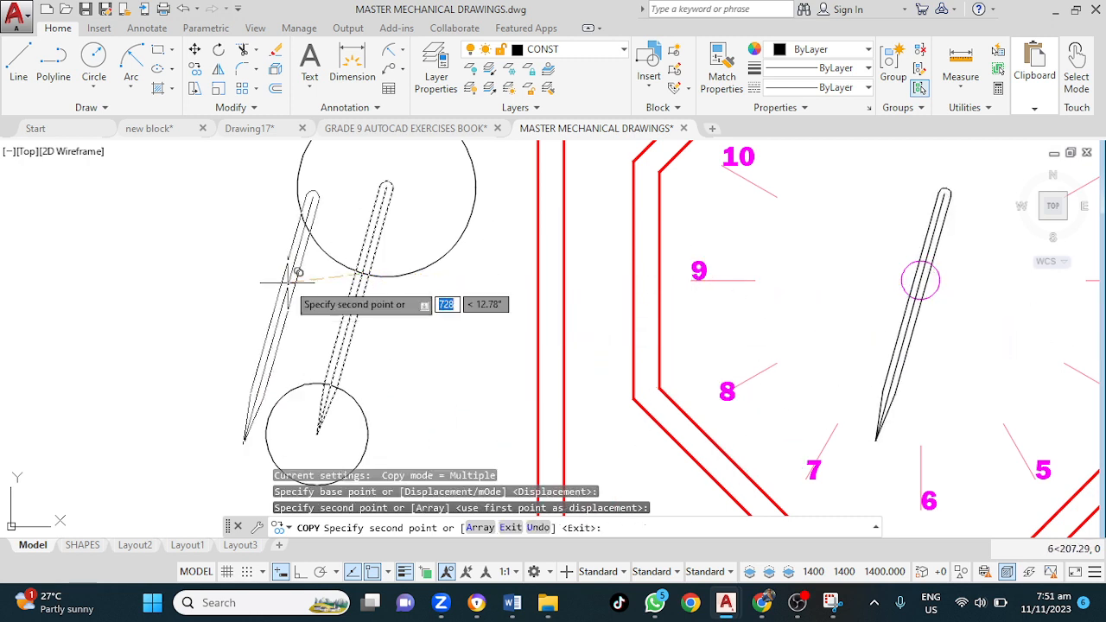
left_click(196, 274)
key("Escape")
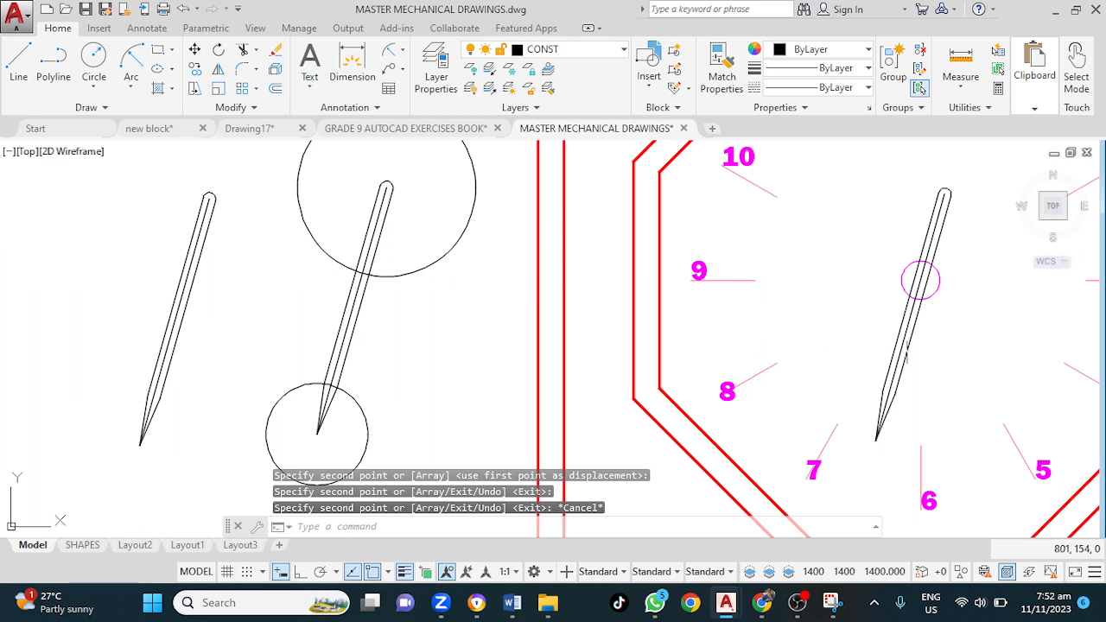
Delete the middle construction line of the hand placed on the clock face
scroll(912, 329, "up", 2)
left_click(901, 329)
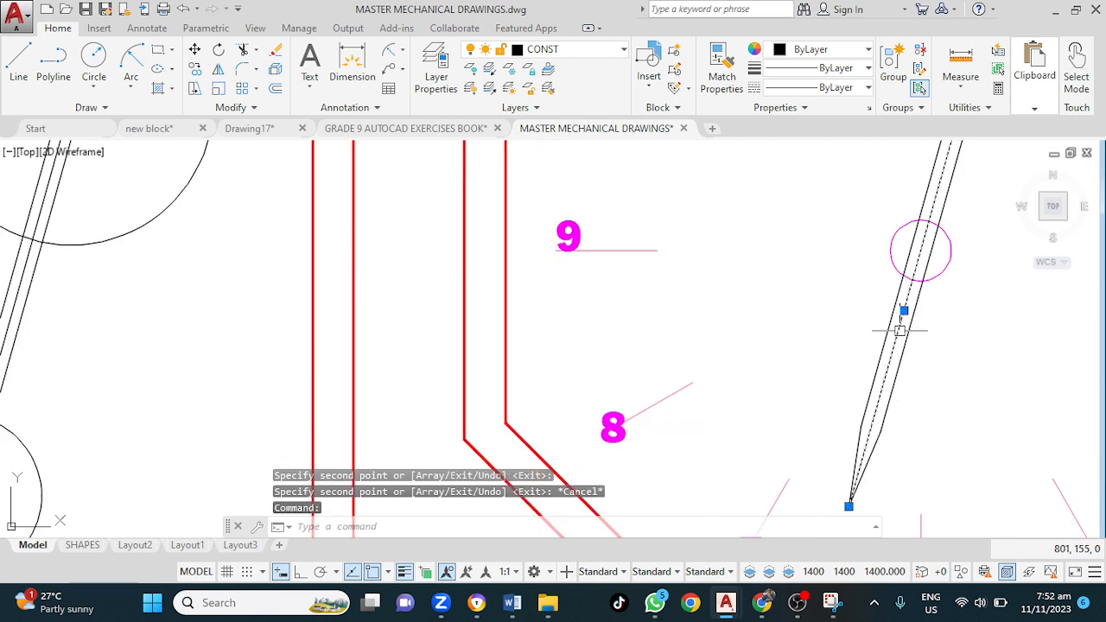
key("Delete")
scroll(975, 371, "down", 2)
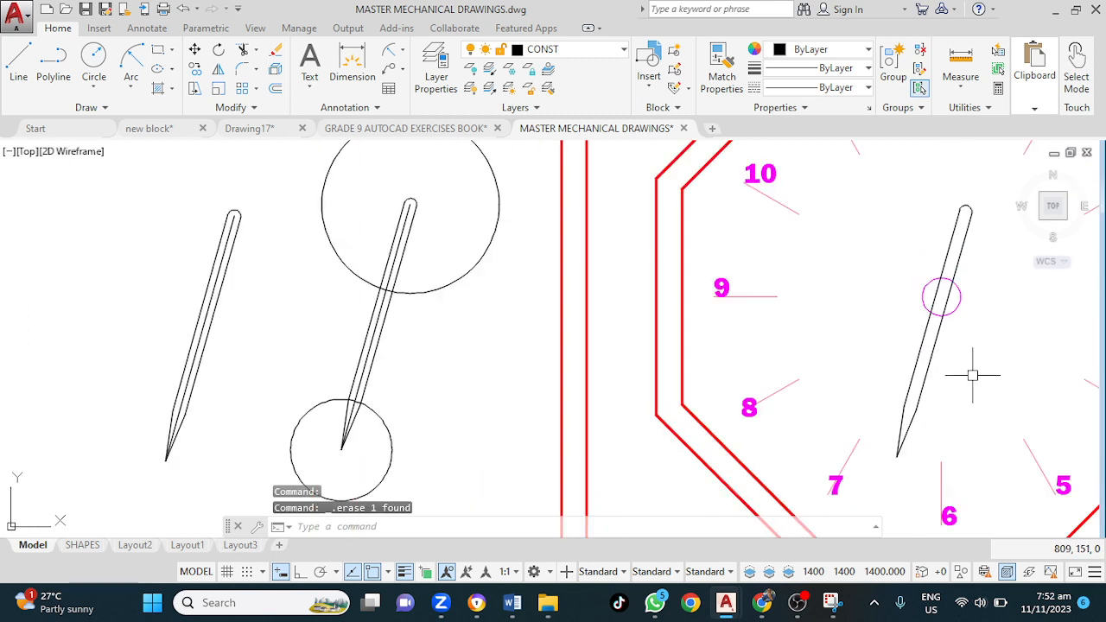
mouse_move(972, 376)
middle_mouse_down()
mouse_move(631, 438)
mouse_move(646, 384)
mouse_move(672, 353)
middle_mouse_up()
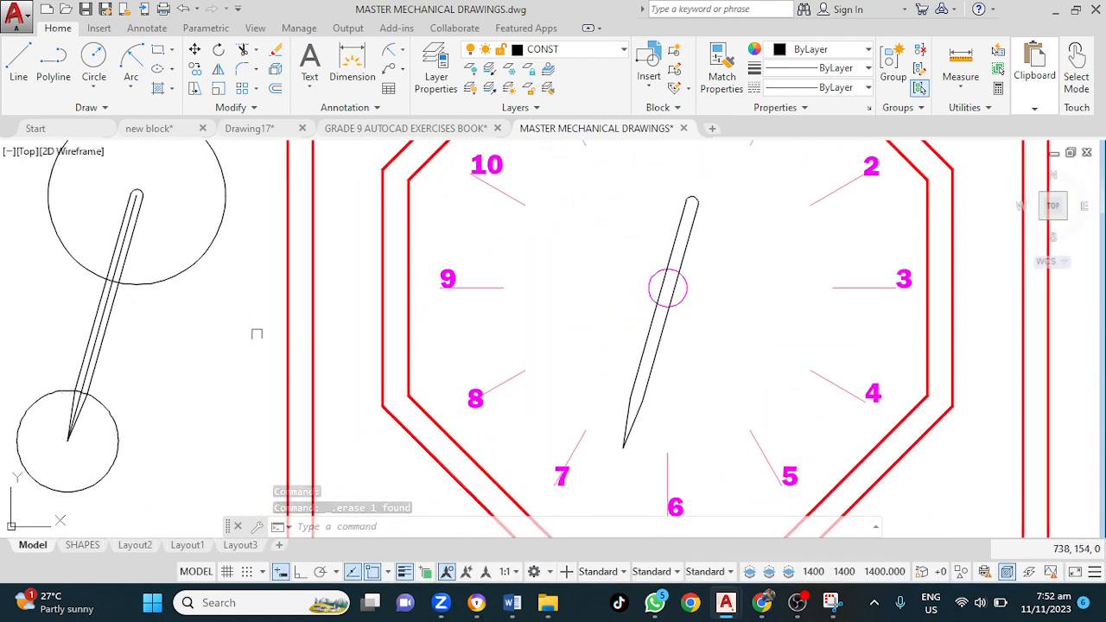
Rotate the spare hand copy left of the original by 230° about its middle line's midpoint
mouse_move(269, 326)
middle_mouse_down()
mouse_move(459, 377)
mouse_move(593, 338)
middle_mouse_up()
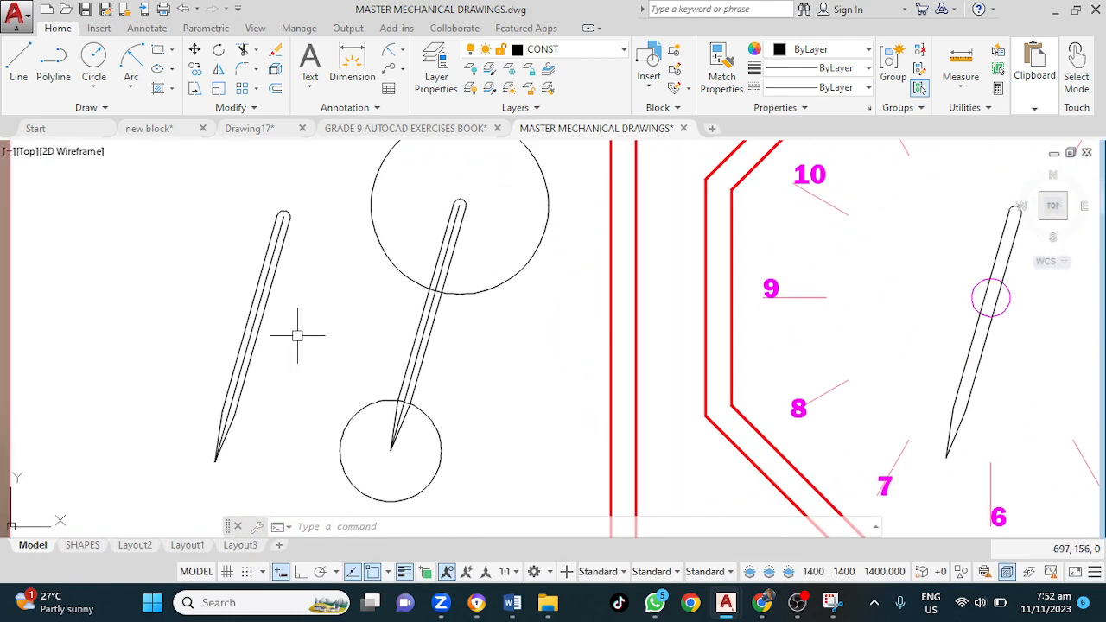
left_click(262, 192)
left_click(312, 384)
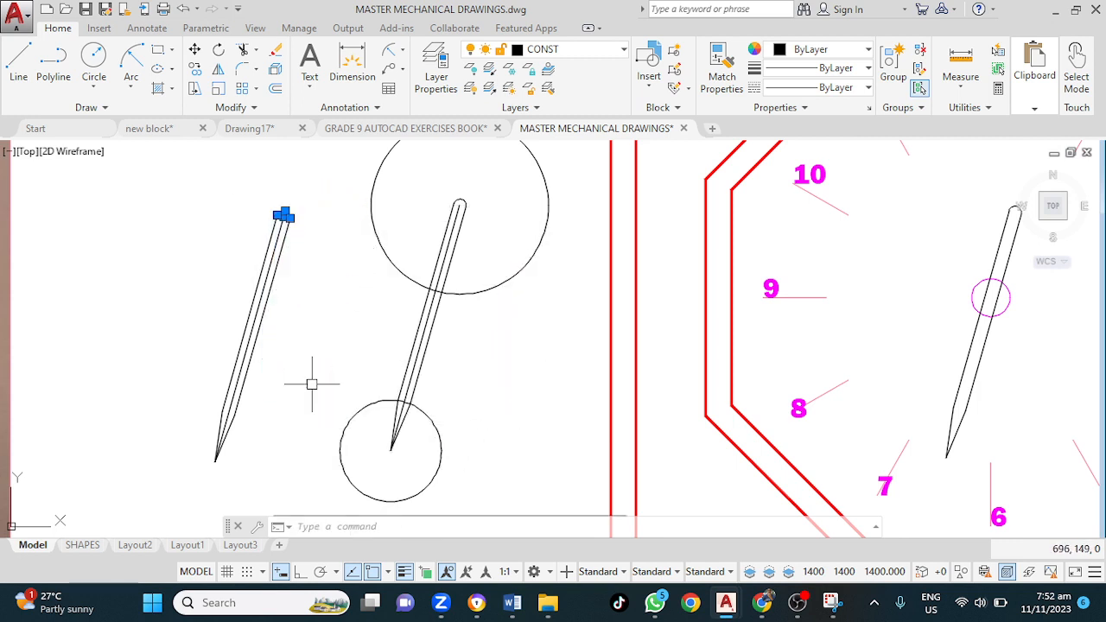
mouse_move(333, 217)
left_mouse_down()
mouse_move(345, 210)
mouse_move(297, 383)
mouse_move(243, 474)
mouse_move(173, 420)
mouse_move(193, 244)
mouse_move(264, 172)
mouse_move(317, 243)
left_mouse_up()
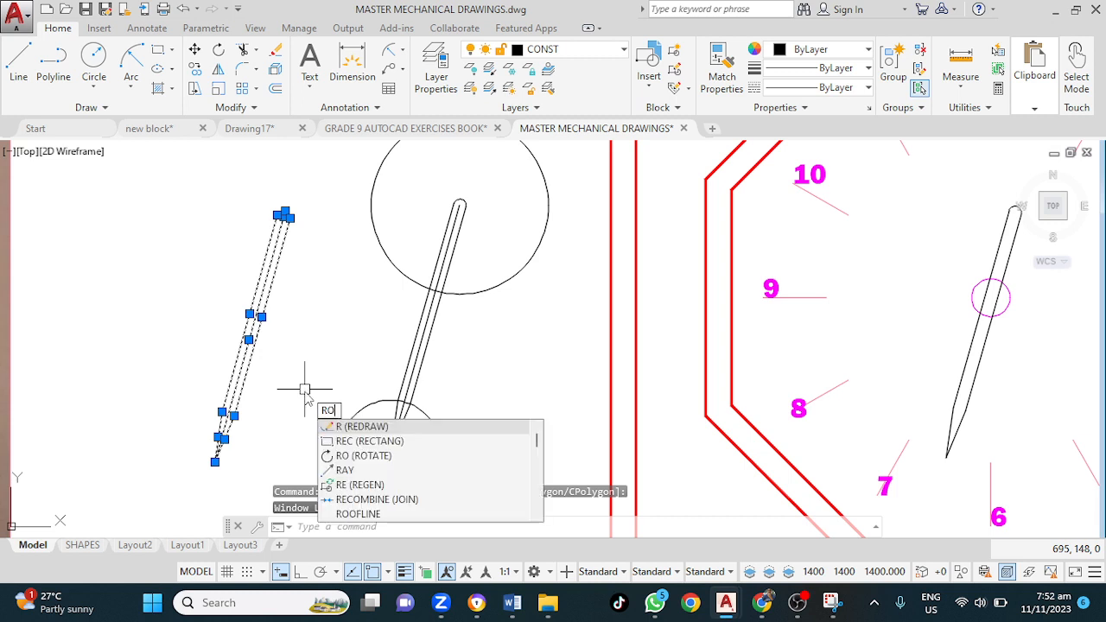
key("Return")
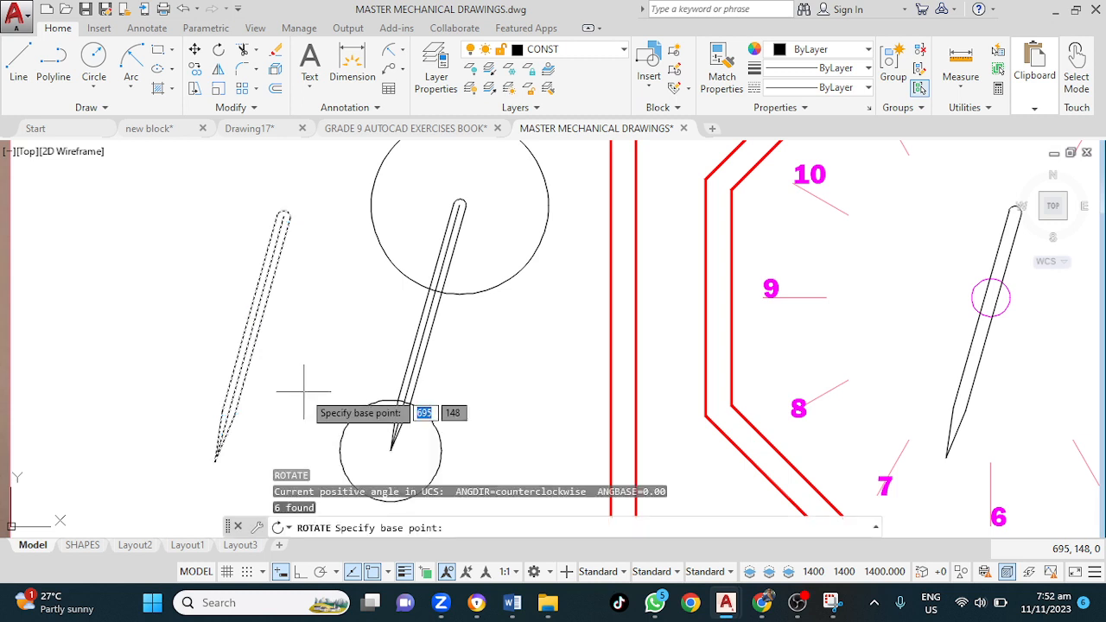
left_click(249, 339)
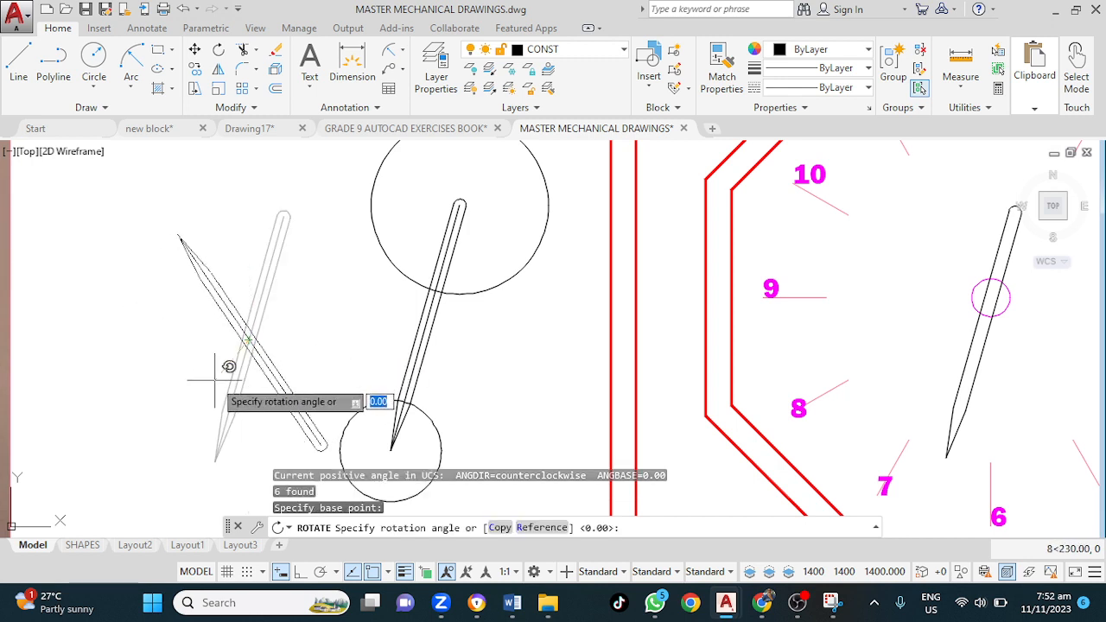
left_click(215, 380)
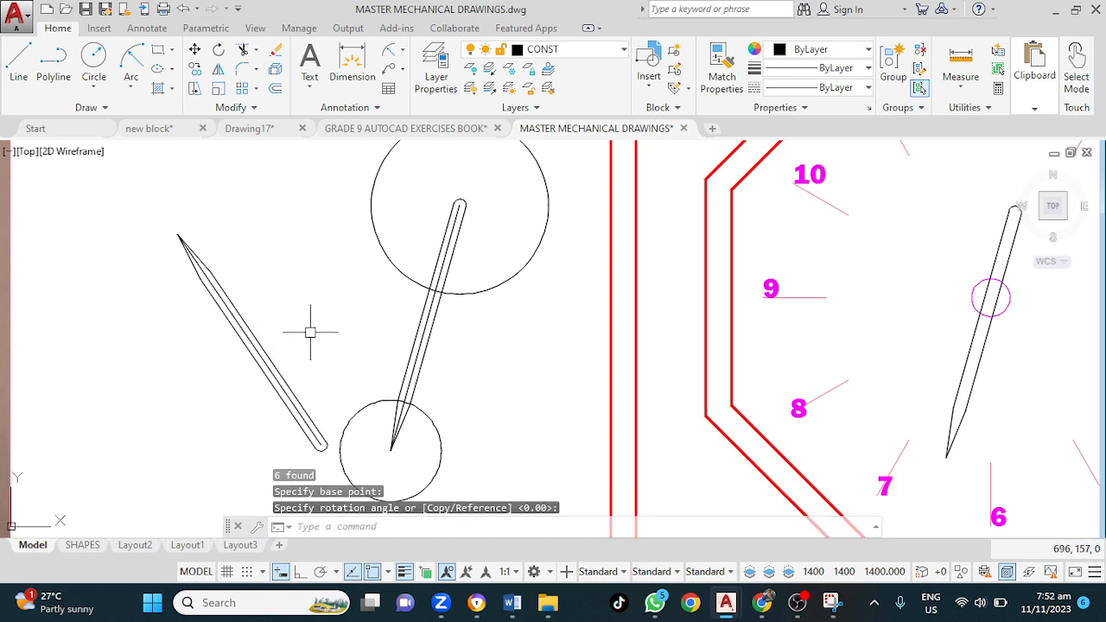
Draw a circle of radius 9 centred on the middle line's end at the rotated hand's rounded end
middle_click_drag(311, 262, 293, 213)
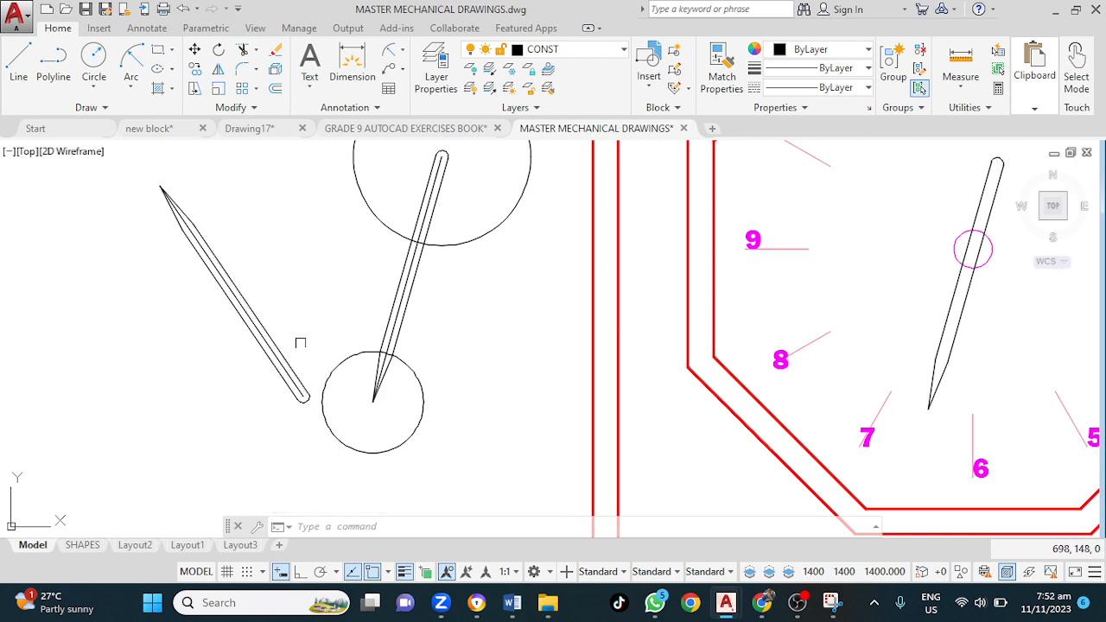
left_click(19, 58)
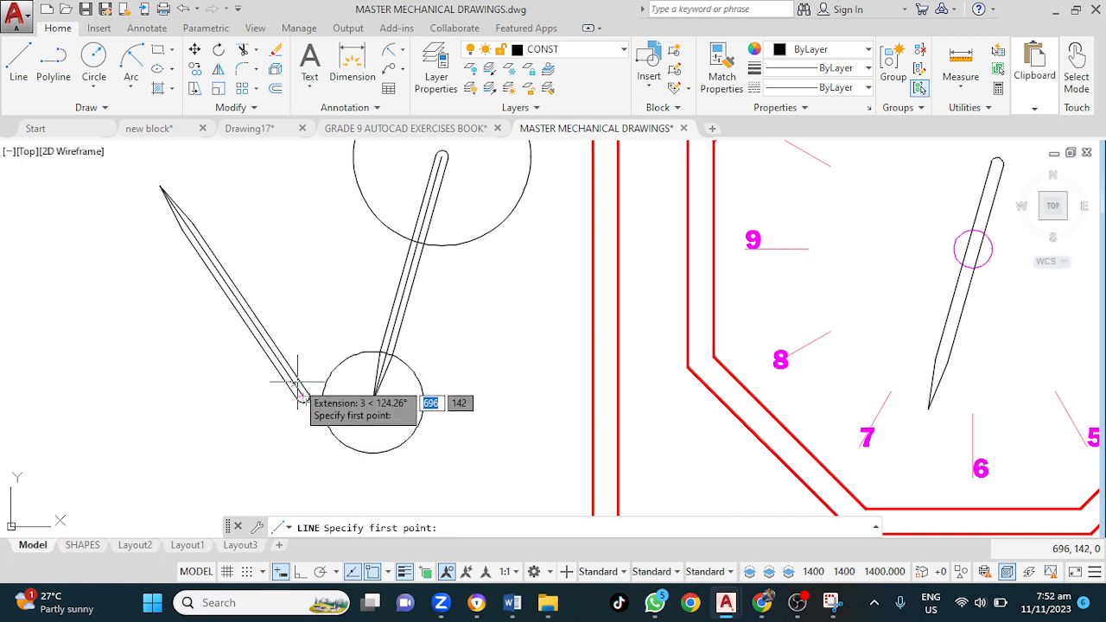
key("Escape")
type("c")
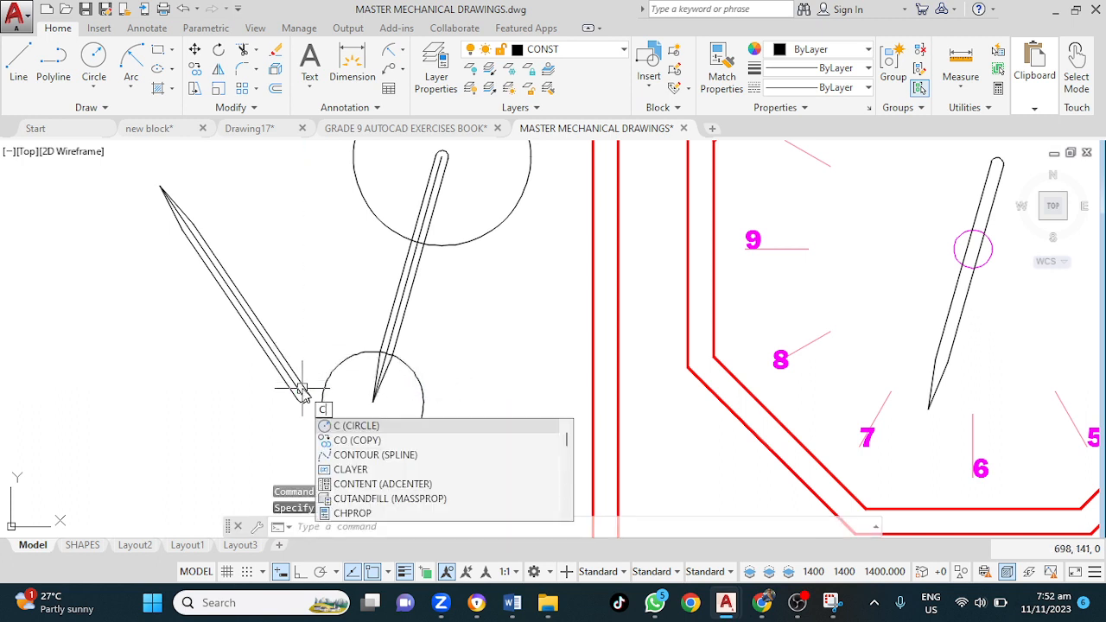
key("Return")
scroll(300, 394, "up", 6)
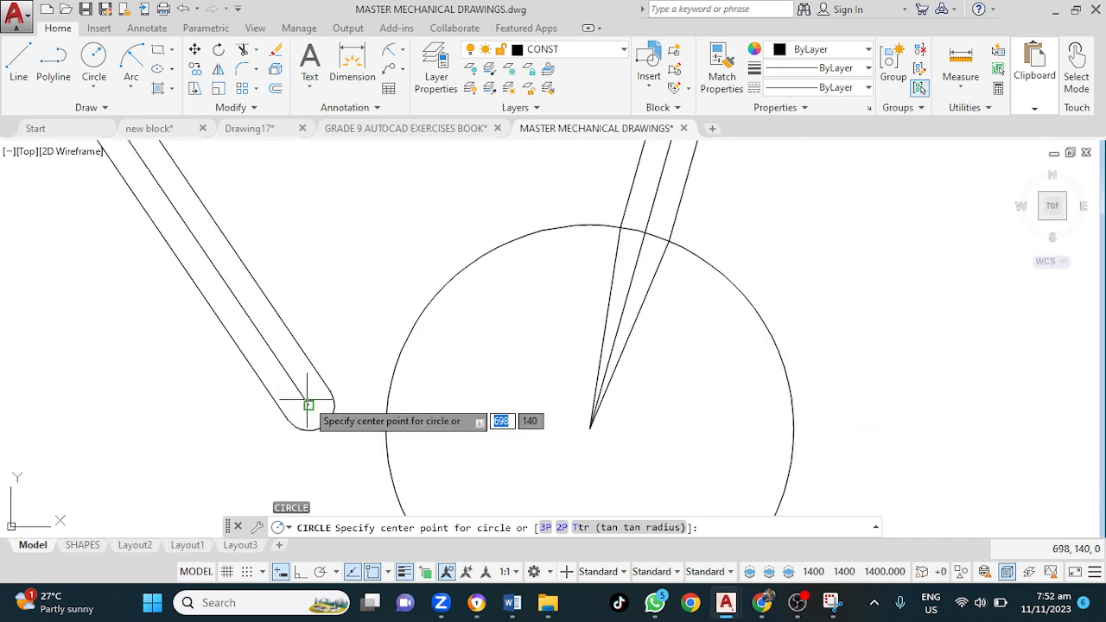
left_click(308, 405)
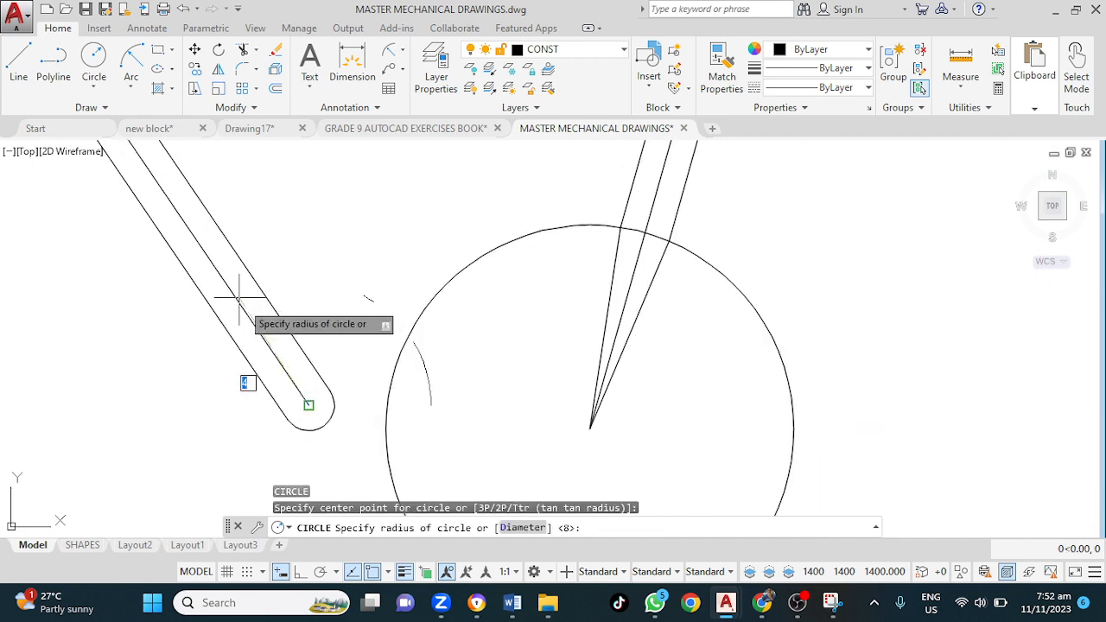
scroll(222, 268, "down", 4)
scroll(222, 268, "down", 5)
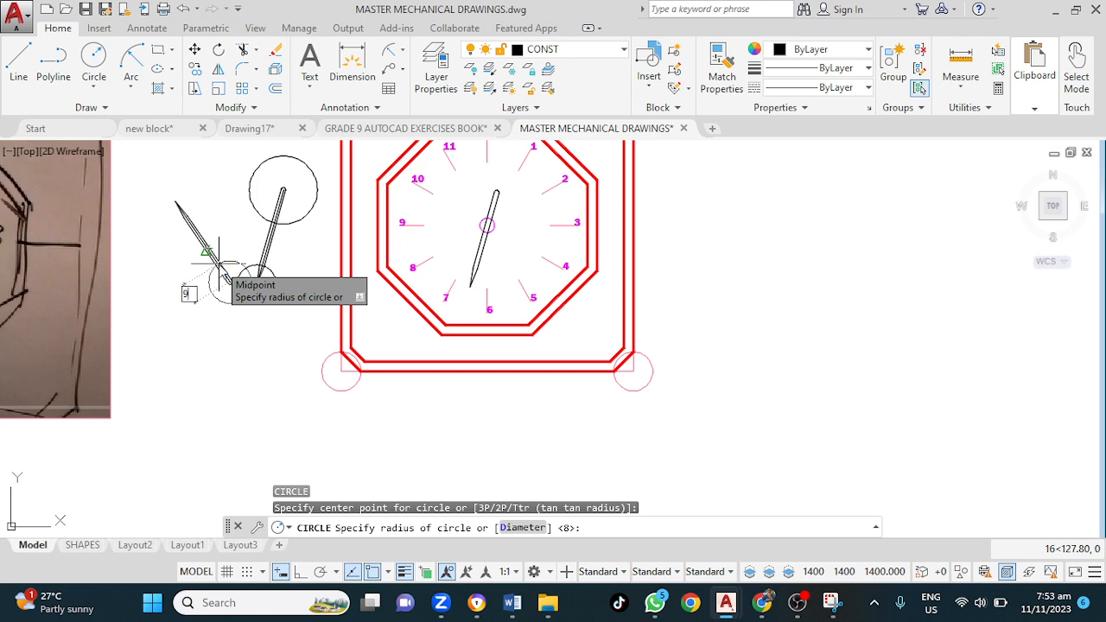
key("Return")
scroll(227, 279, "up", 8)
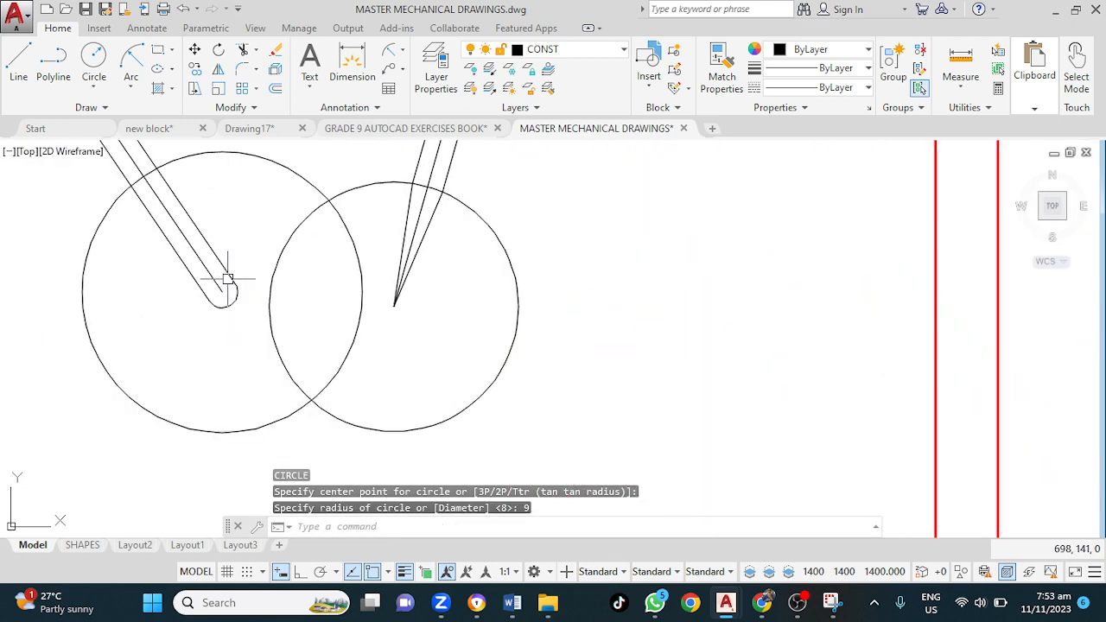
Copy the rotated hand's rounded end arc from its edge endpoint to where that outer edge crosses the radius 9 circle
left_click(230, 305)
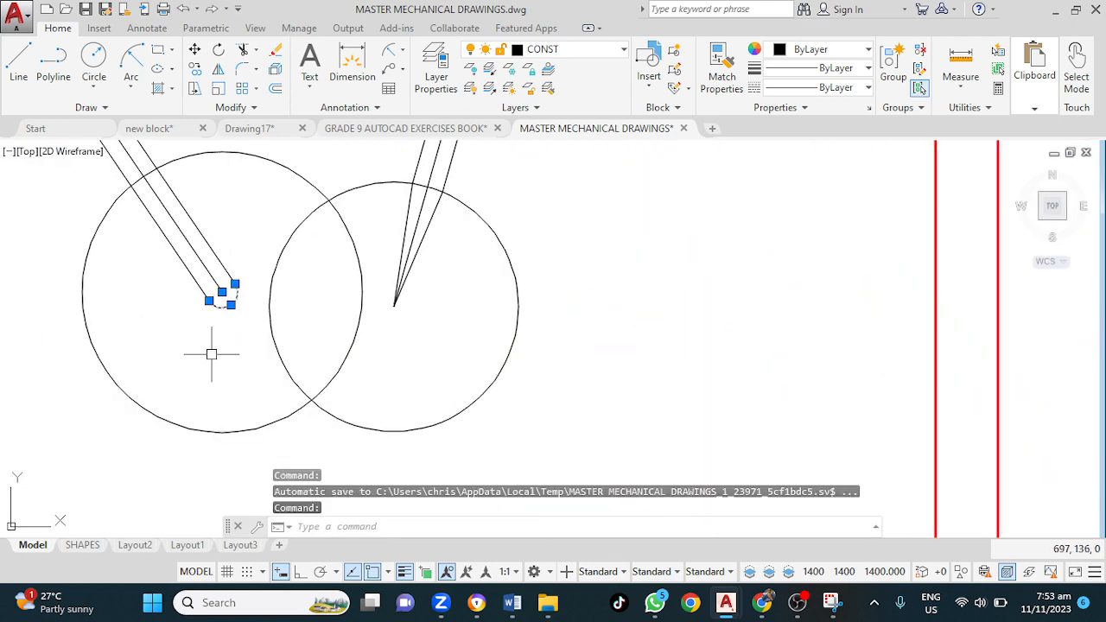
type("O")
key("Return")
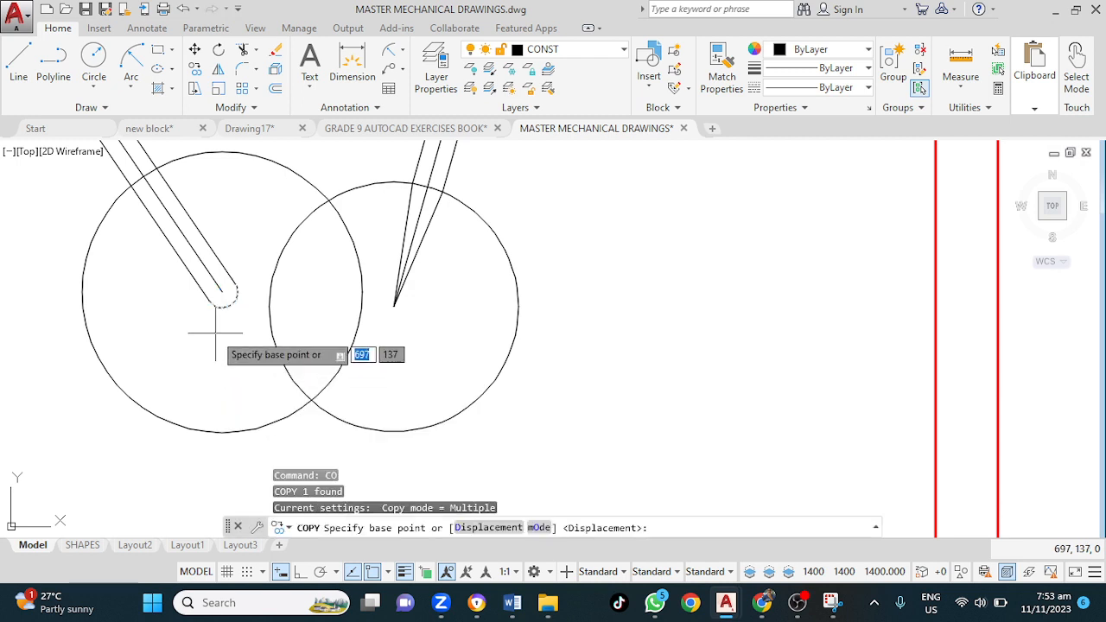
left_click(234, 283)
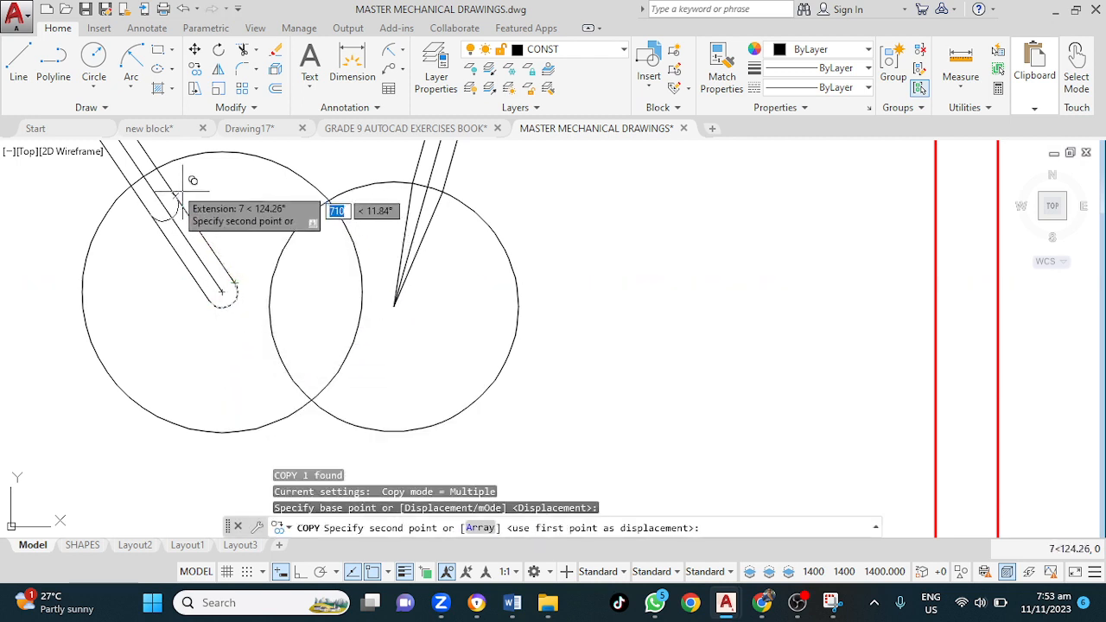
left_click(158, 167)
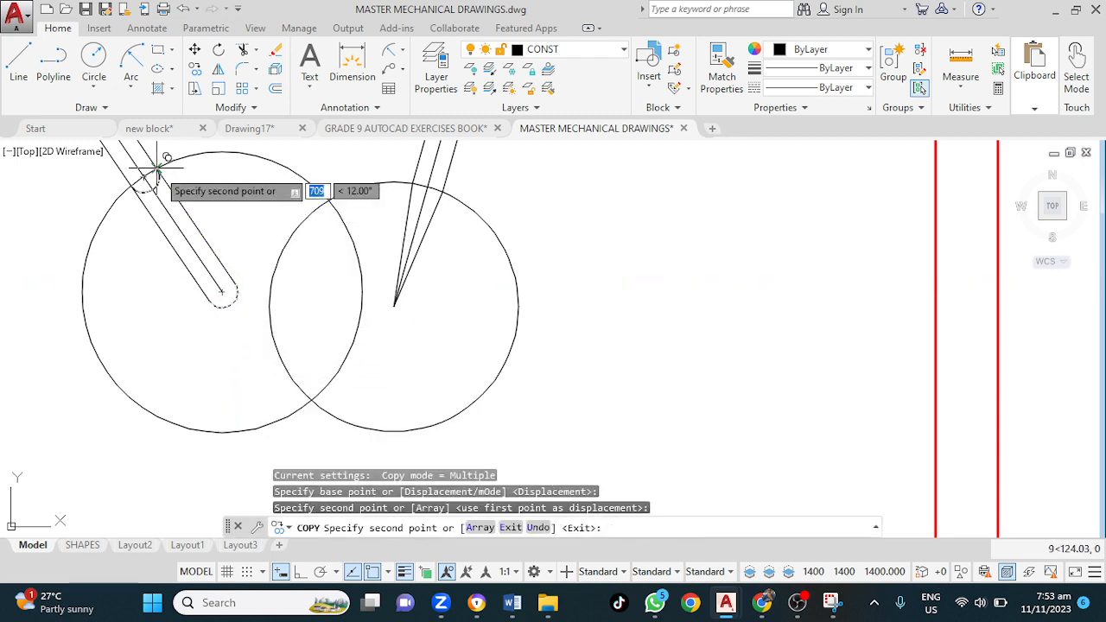
key("Escape")
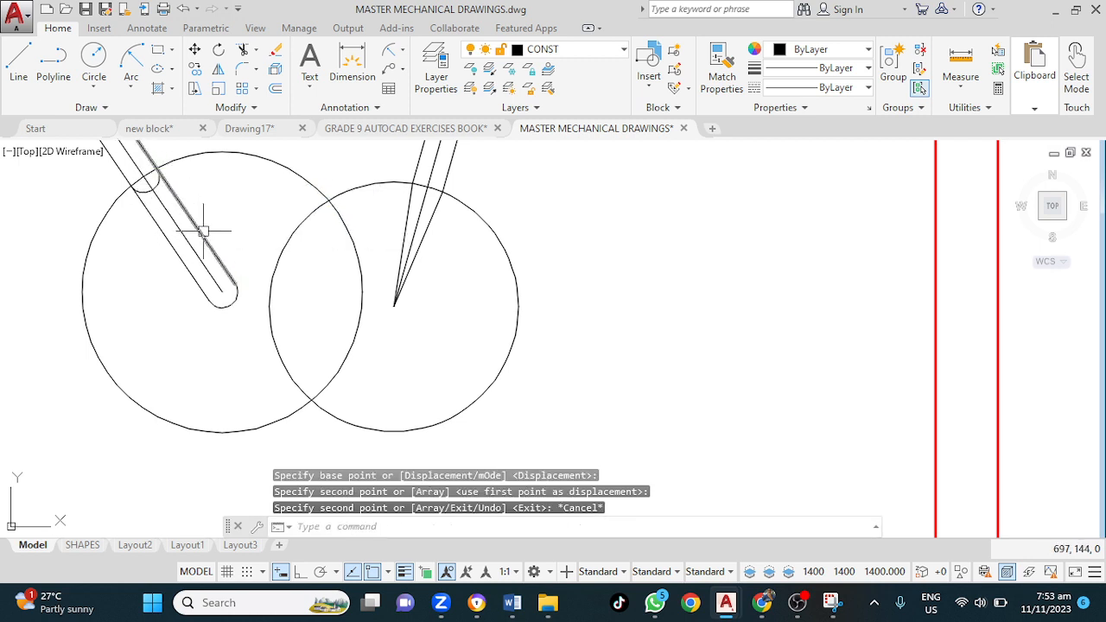
Trim off the rotated hand's two outer edges beyond the copied arc, inside the radius 9 circle
type("tr")
key("Return")
key("Return")
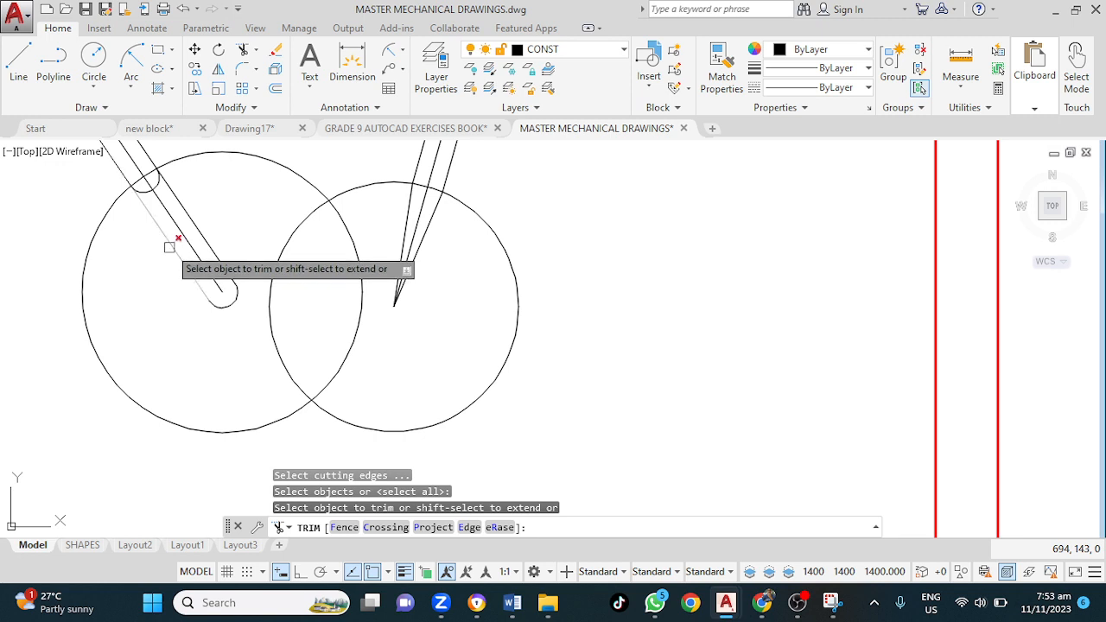
left_click(172, 248)
left_click(227, 261)
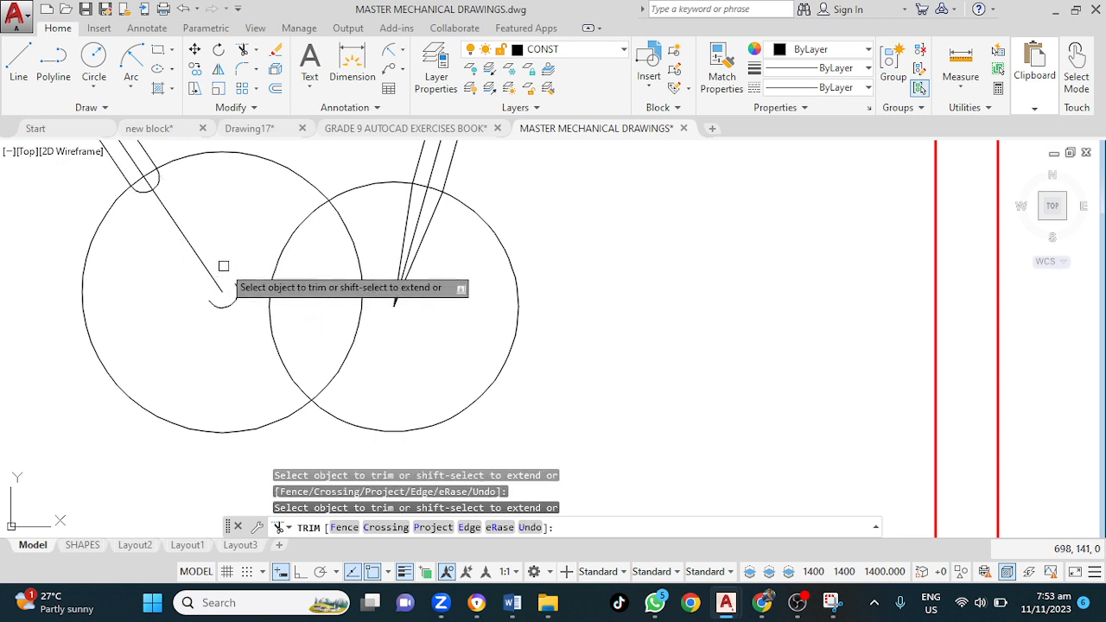
key("Escape")
Delete the original rounded end arc at the centre of the radius 9 circle
left_click(229, 294)
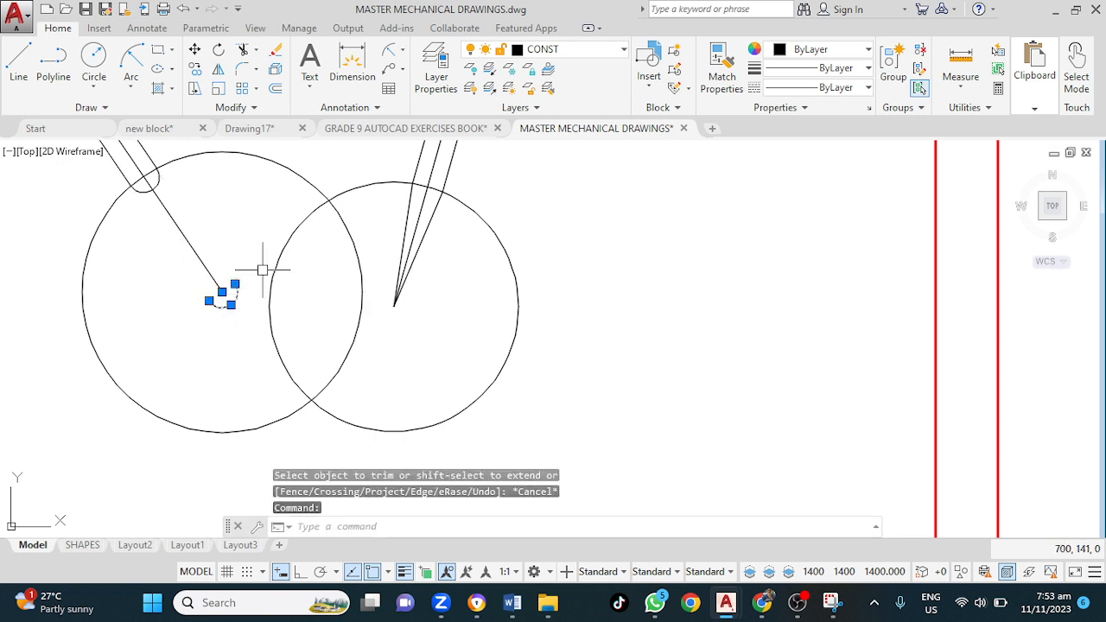
key("Delete")
mouse_move(165, 279)
middle_mouse_down()
mouse_move(167, 299)
mouse_move(404, 536)
middle_mouse_up()
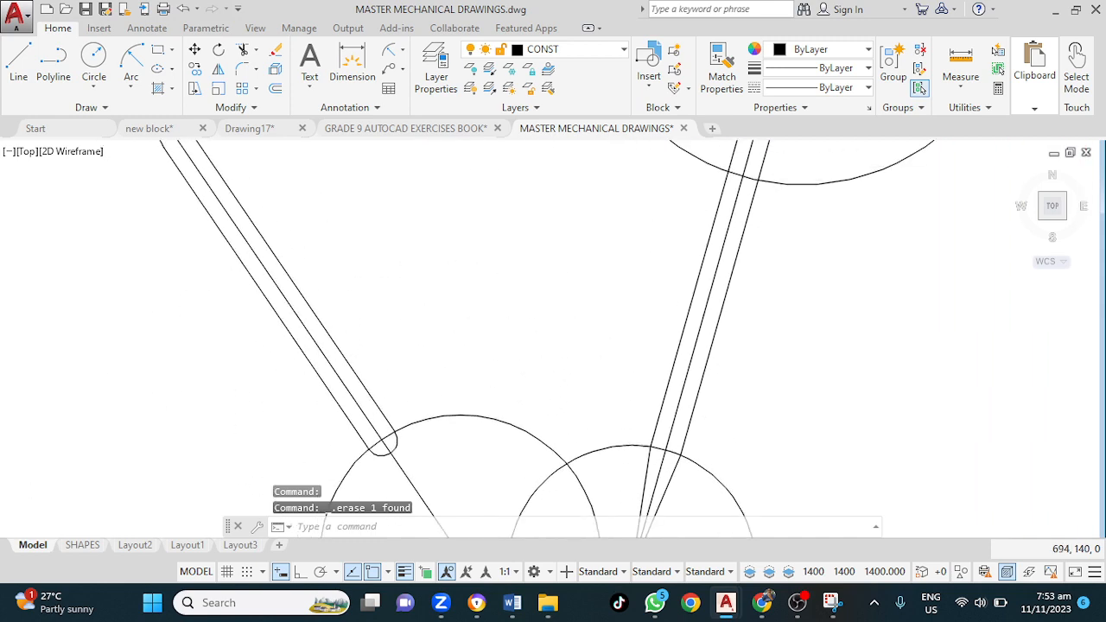
Delete the middle construction line running through the rotated, shortened hand
left_click(421, 498)
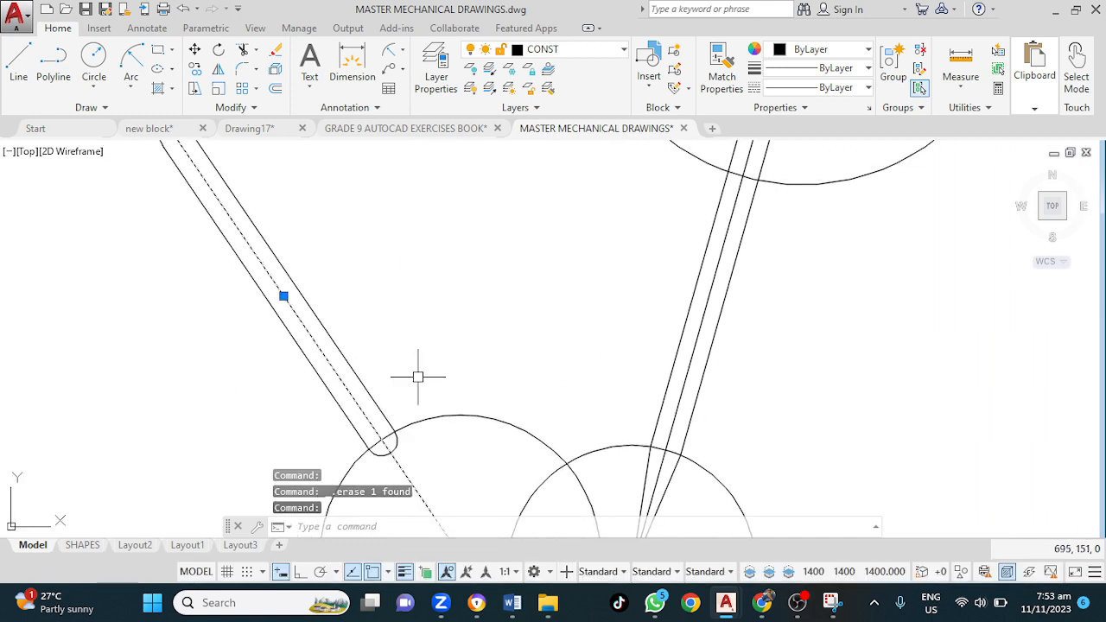
scroll(418, 377, "down", 5)
mouse_move(384, 376)
middle_mouse_down()
mouse_move(297, 332)
mouse_move(292, 359)
mouse_move(291, 346)
middle_mouse_up()
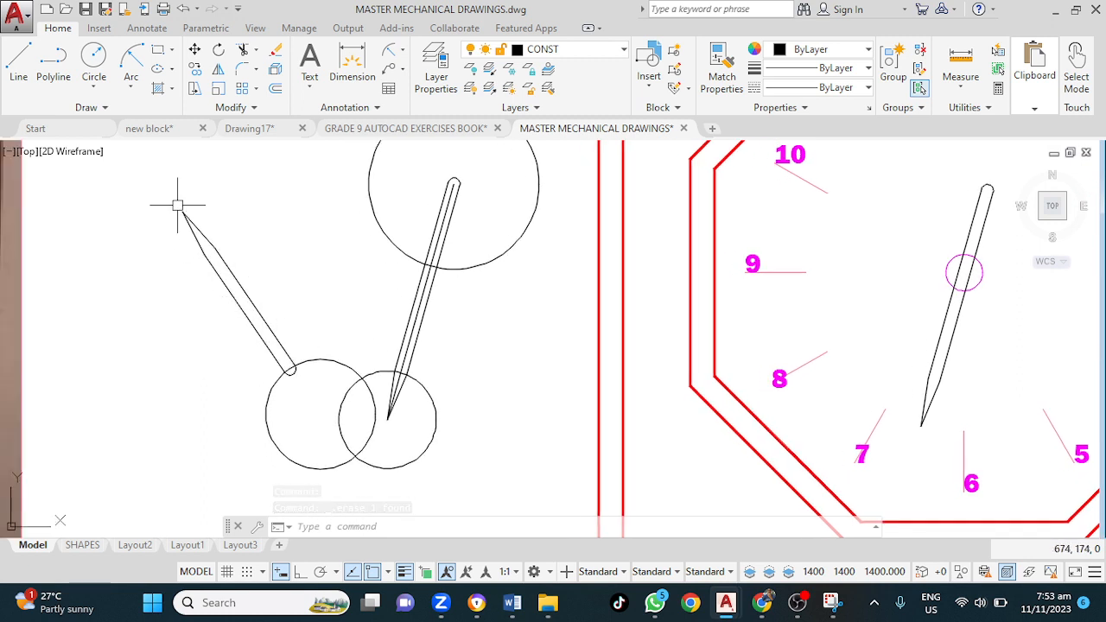
scroll(222, 283, "up", 2)
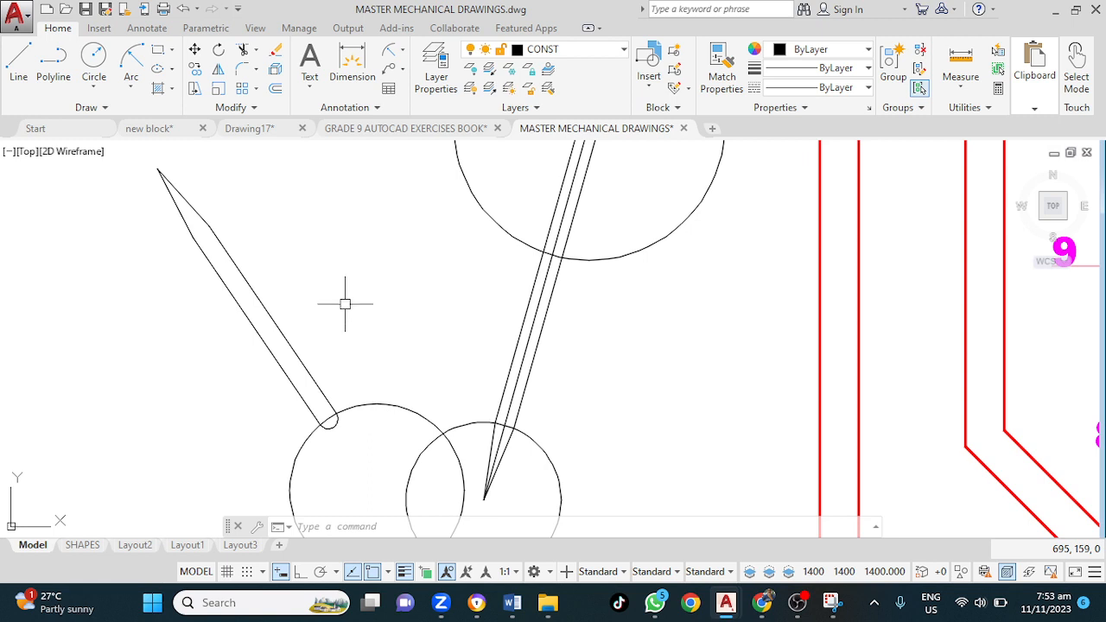
Create a polyline boundary from the area inside the rotated hand, with island detection on
type("OUN")
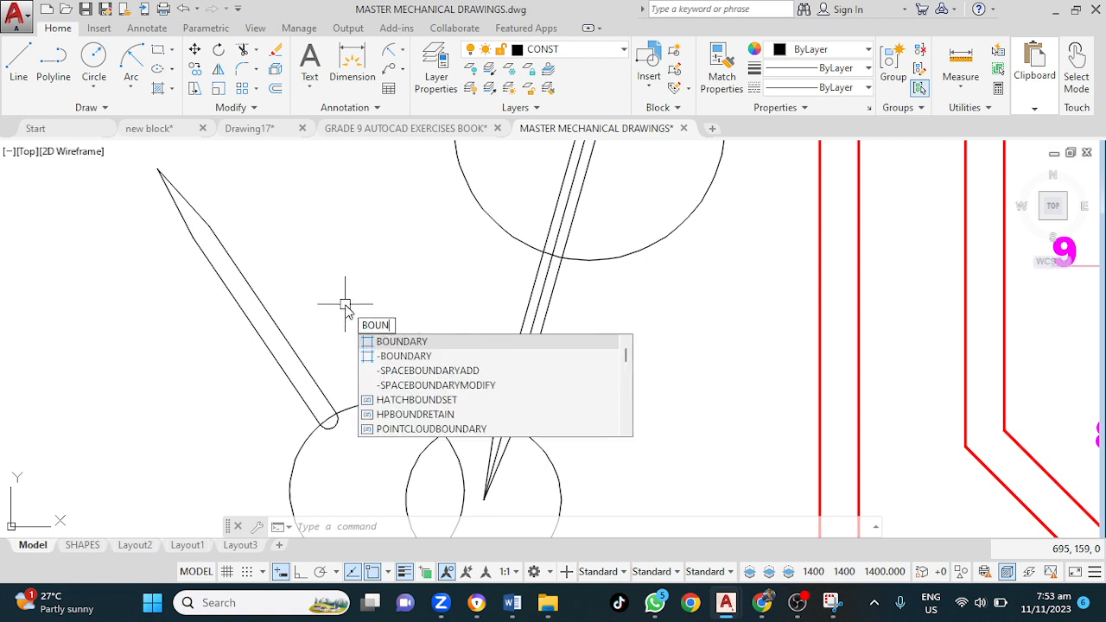
key("Return")
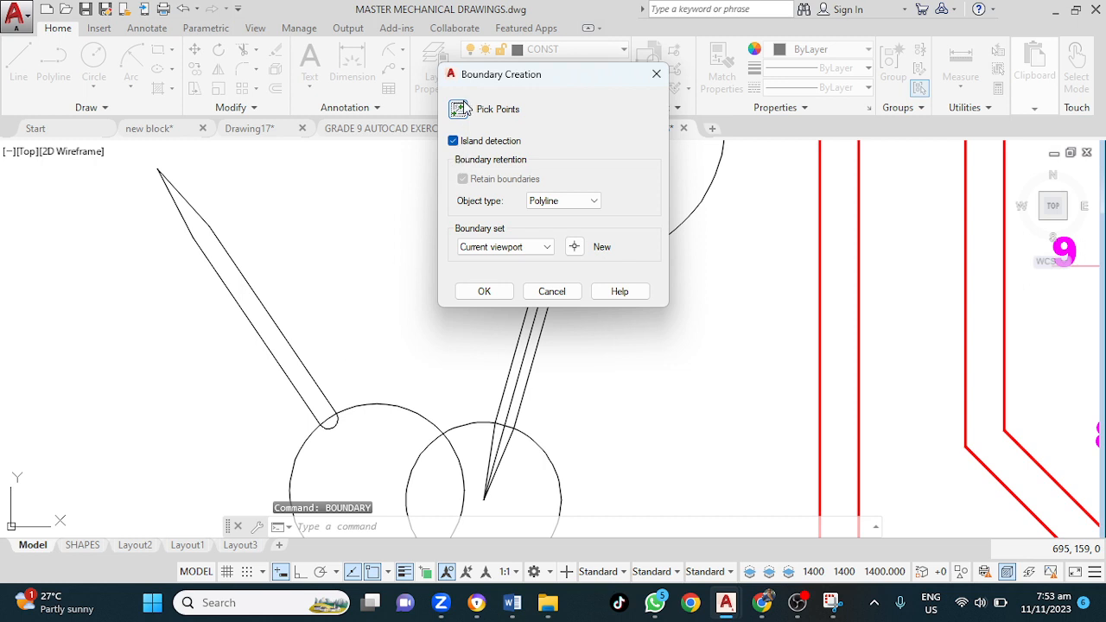
left_click(459, 111)
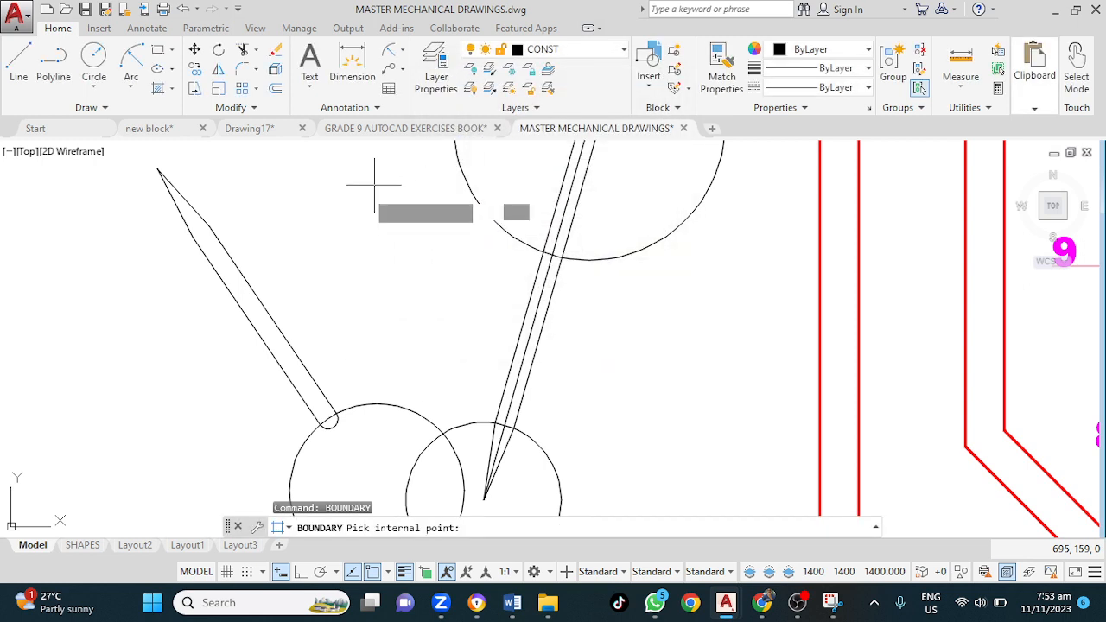
left_click(251, 307)
key("Return")
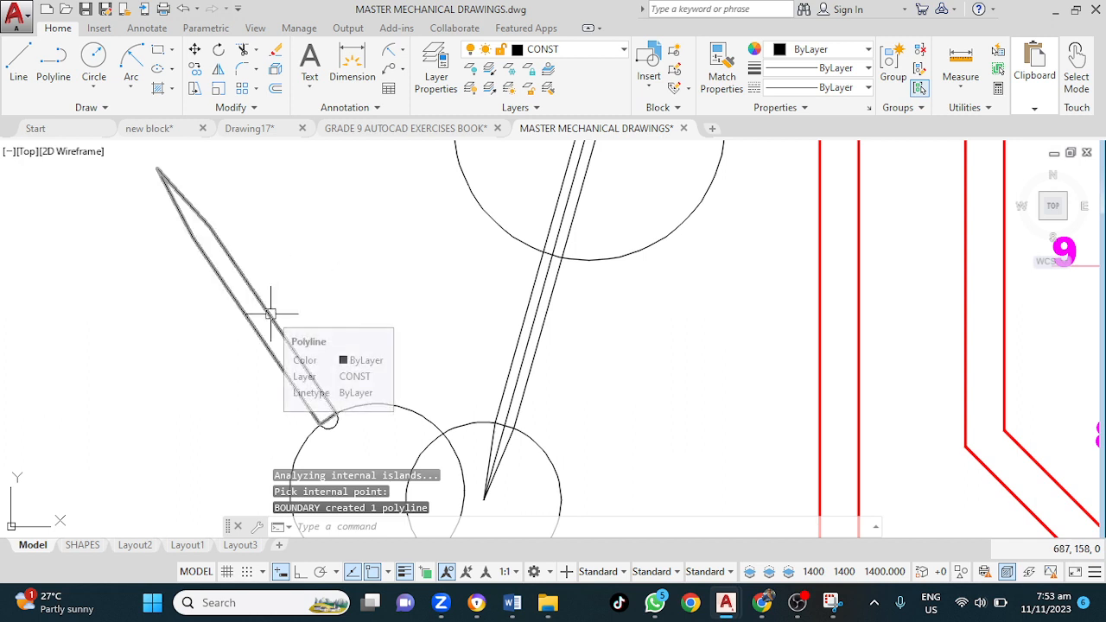
left_click(270, 314)
key("Escape")
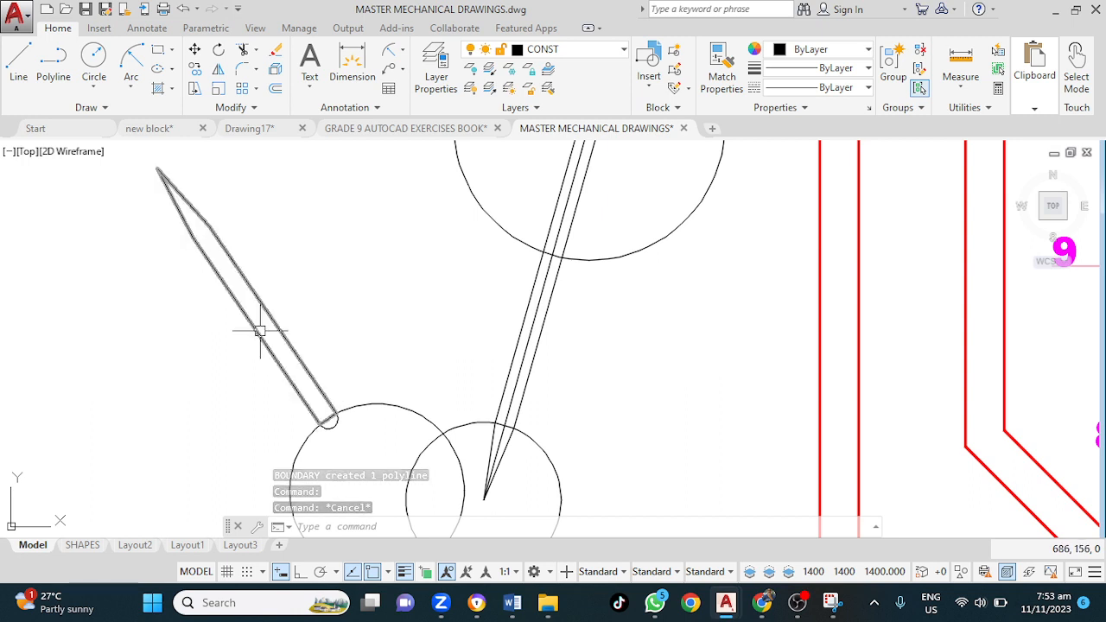
left_click(18, 57)
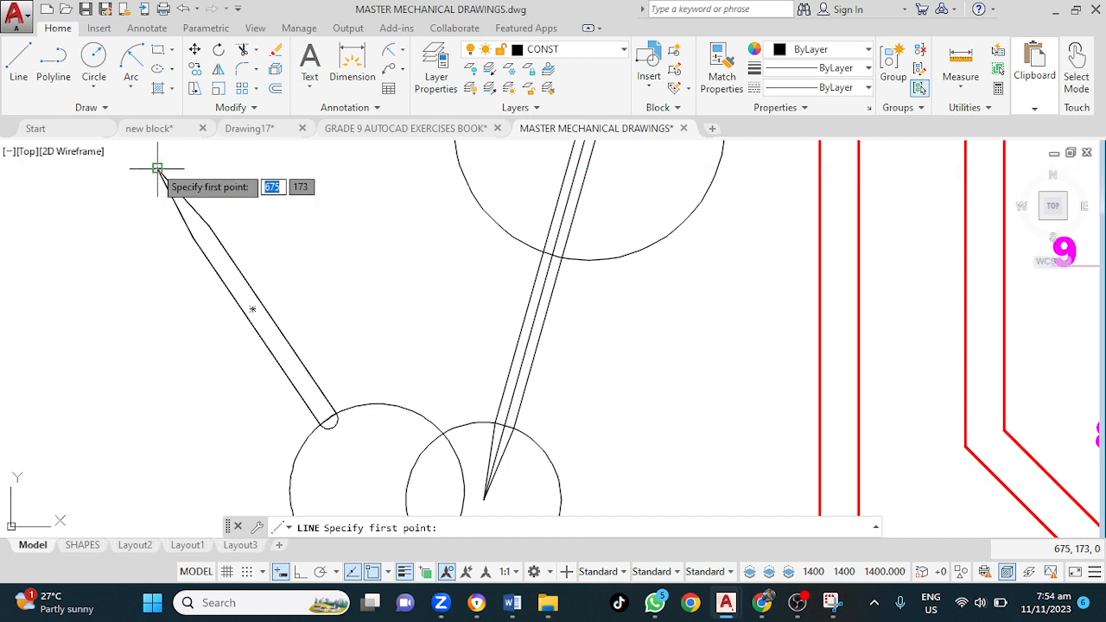
key("Escape")
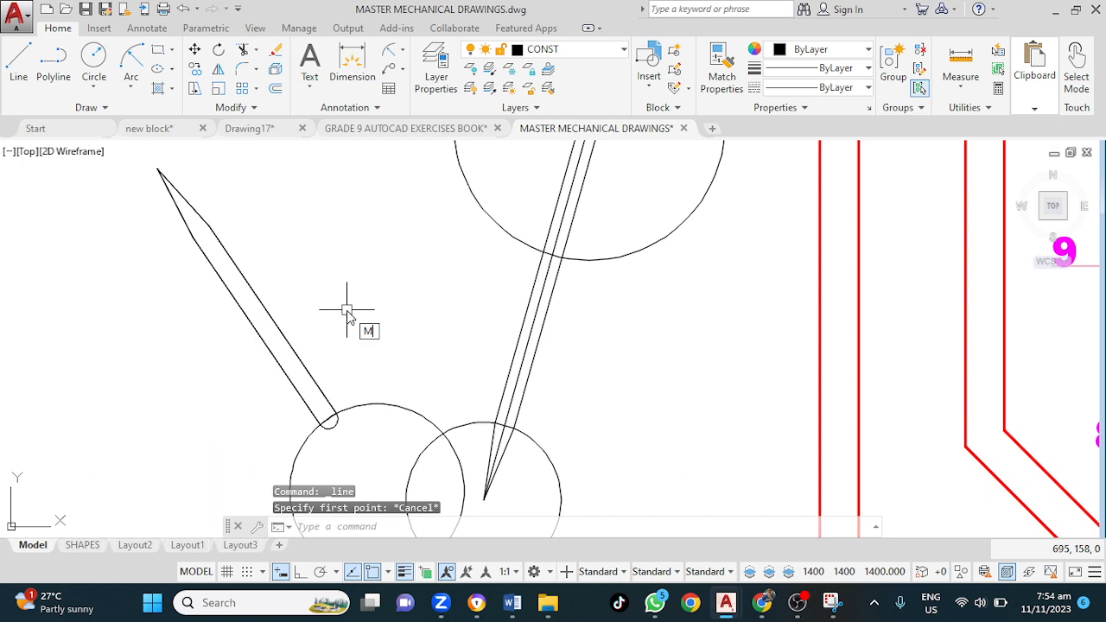
Move the rotated hand's boundary polyline from its geometric centre to the centre of the clock's hub circle
type("M")
key("Return")
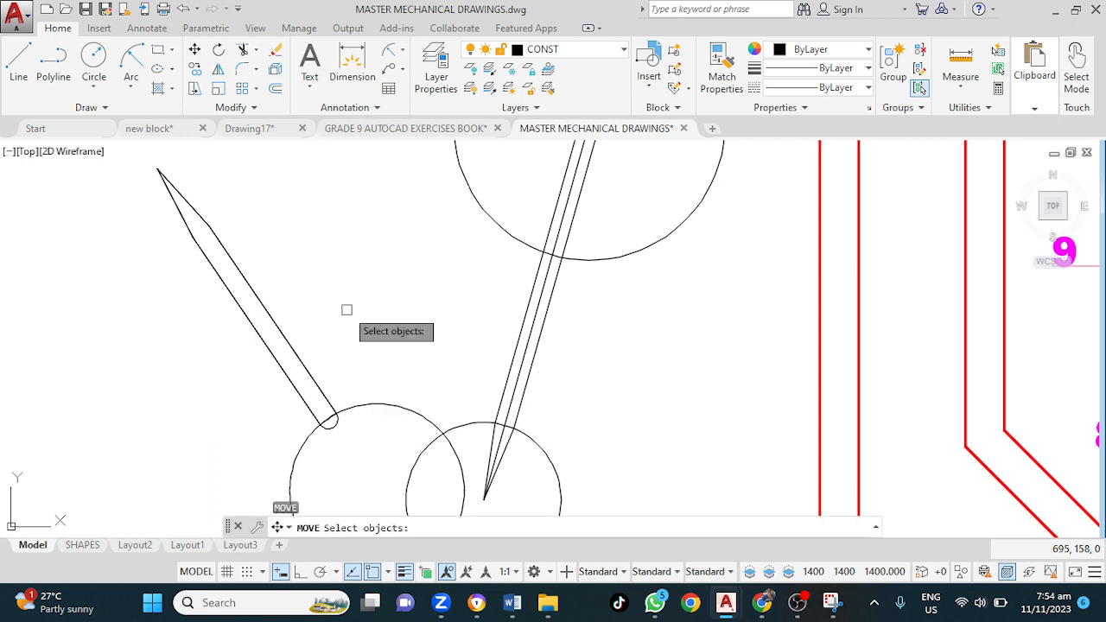
left_click(266, 312)
key("Return")
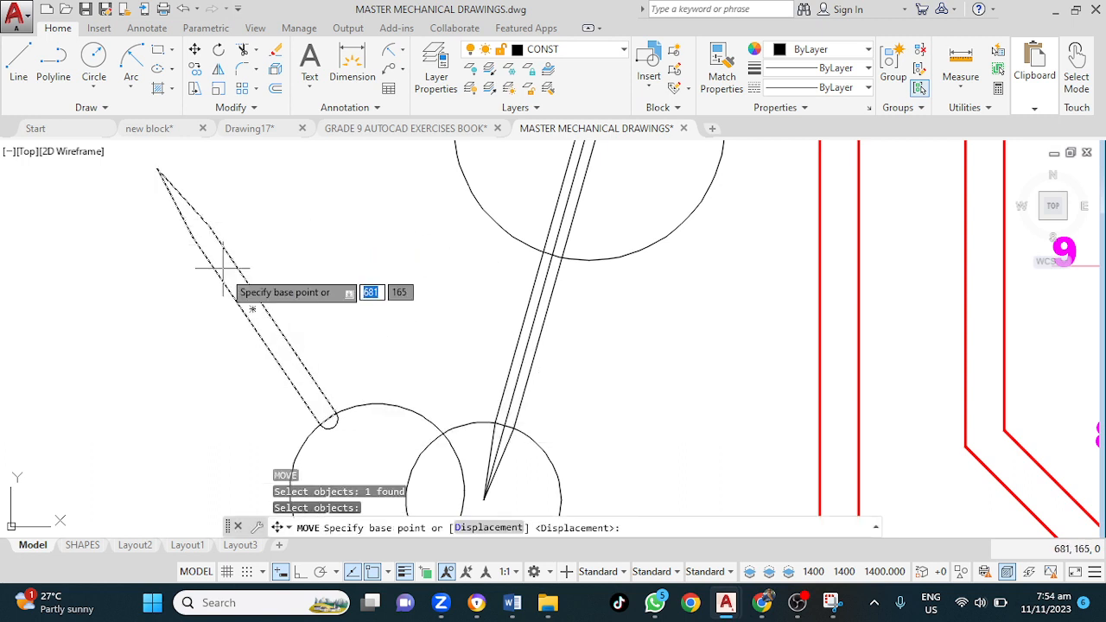
left_click(253, 309)
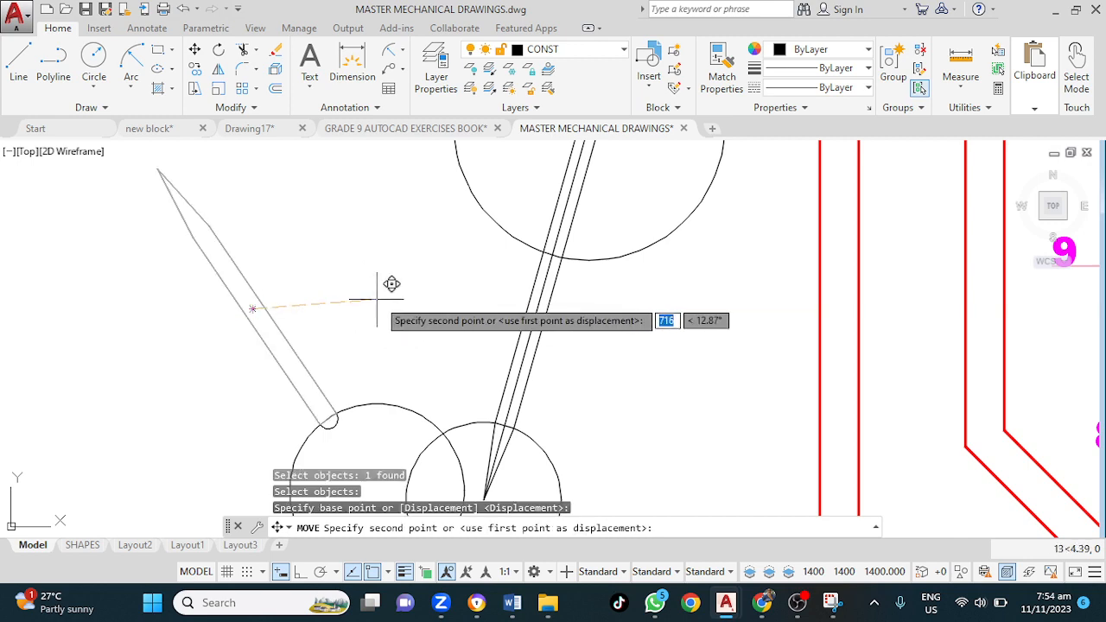
scroll(644, 318, "down", 4)
middle_click_drag(640, 333, 297, 324)
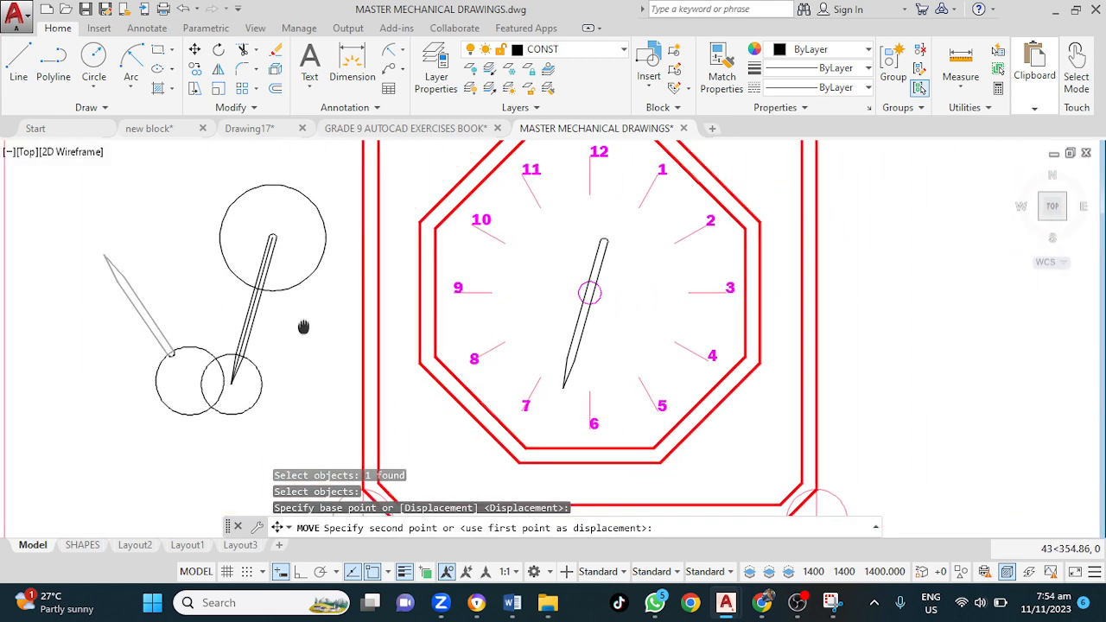
left_click(588, 293)
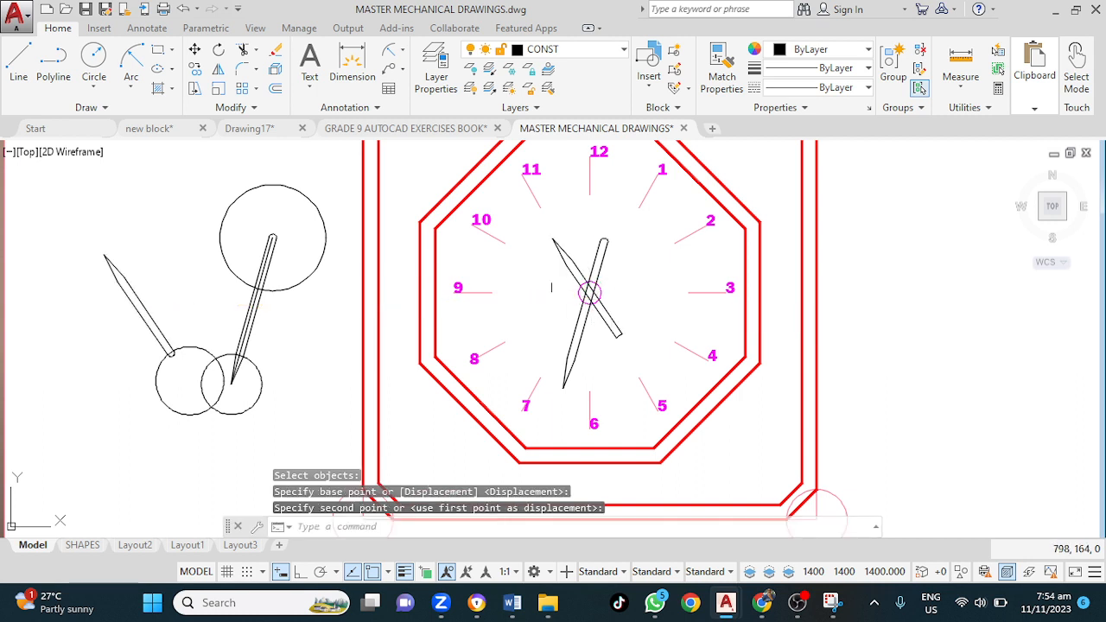
key("Escape")
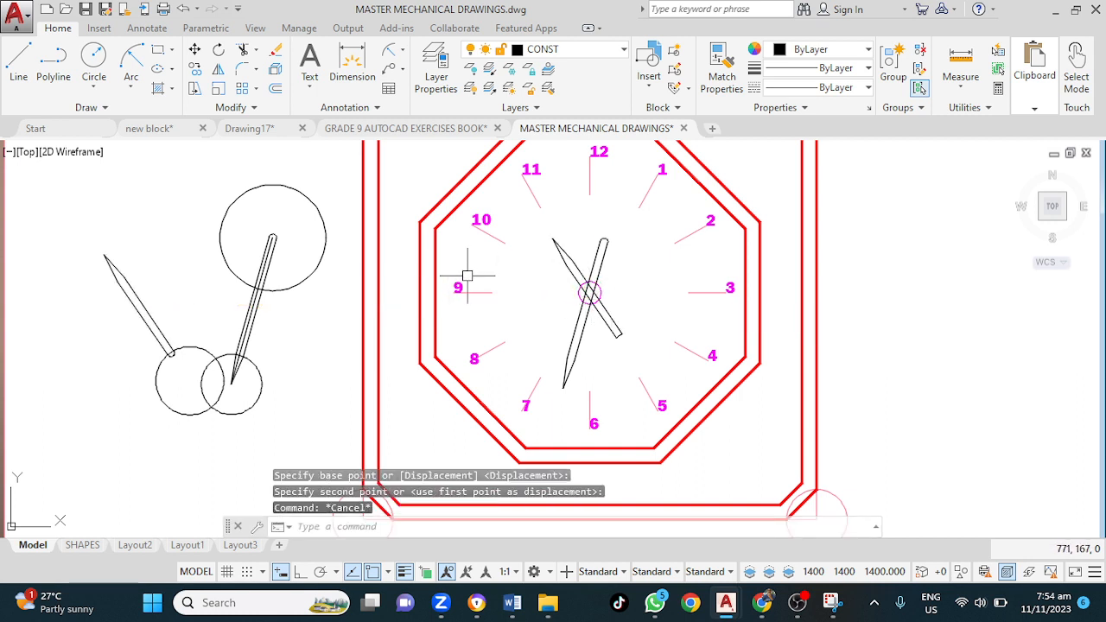
Explode the short hand's polyline on the clock face into separate segments
scroll(609, 313, "up", 4)
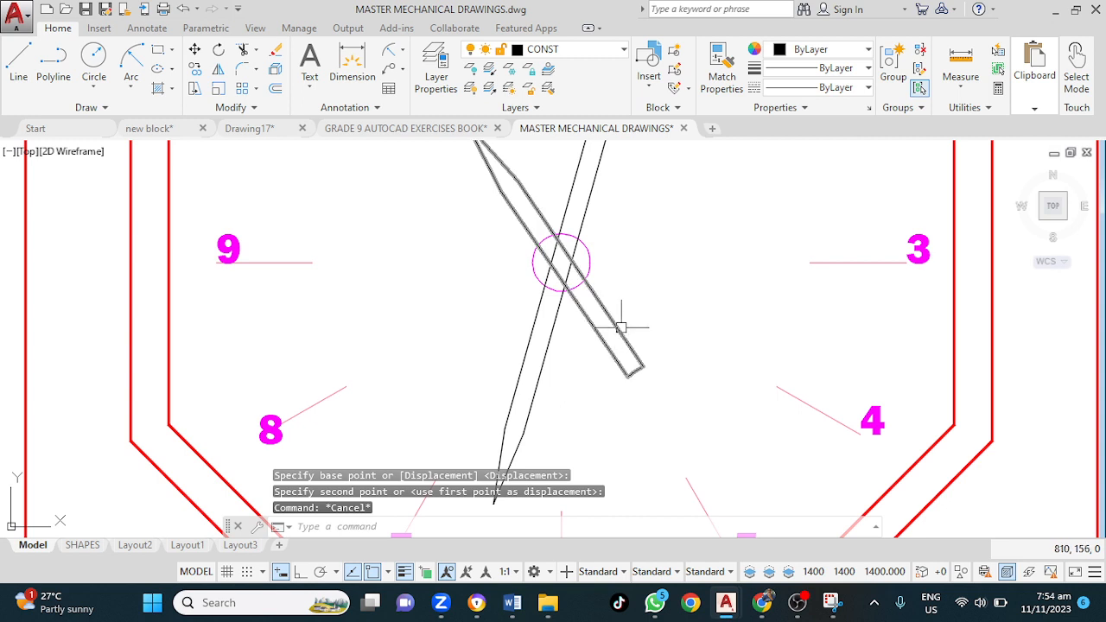
left_click(621, 328)
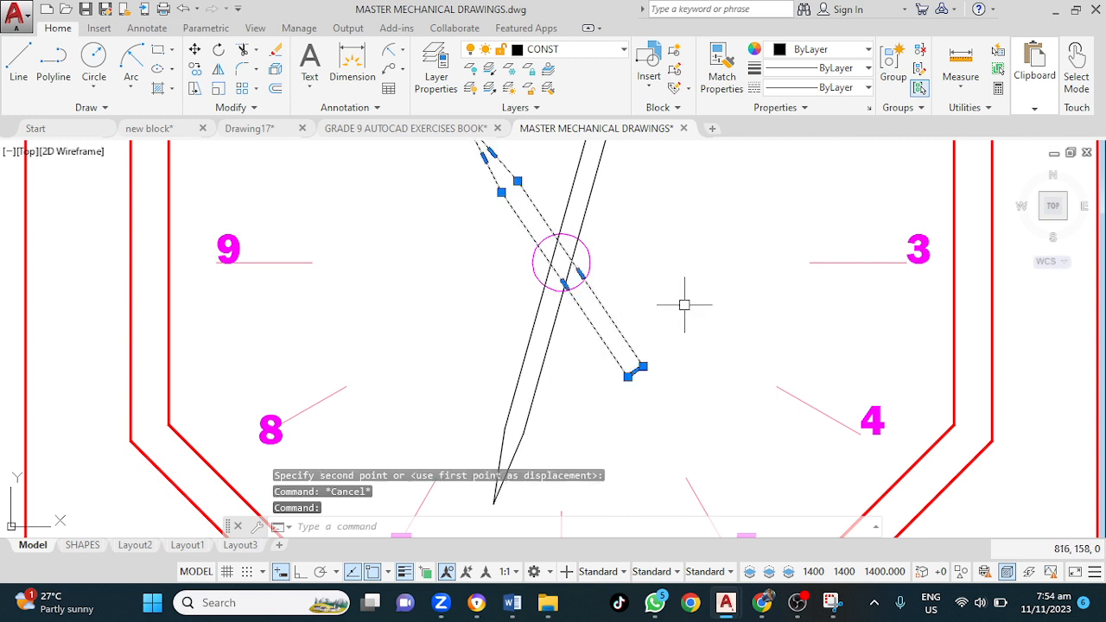
type("X")
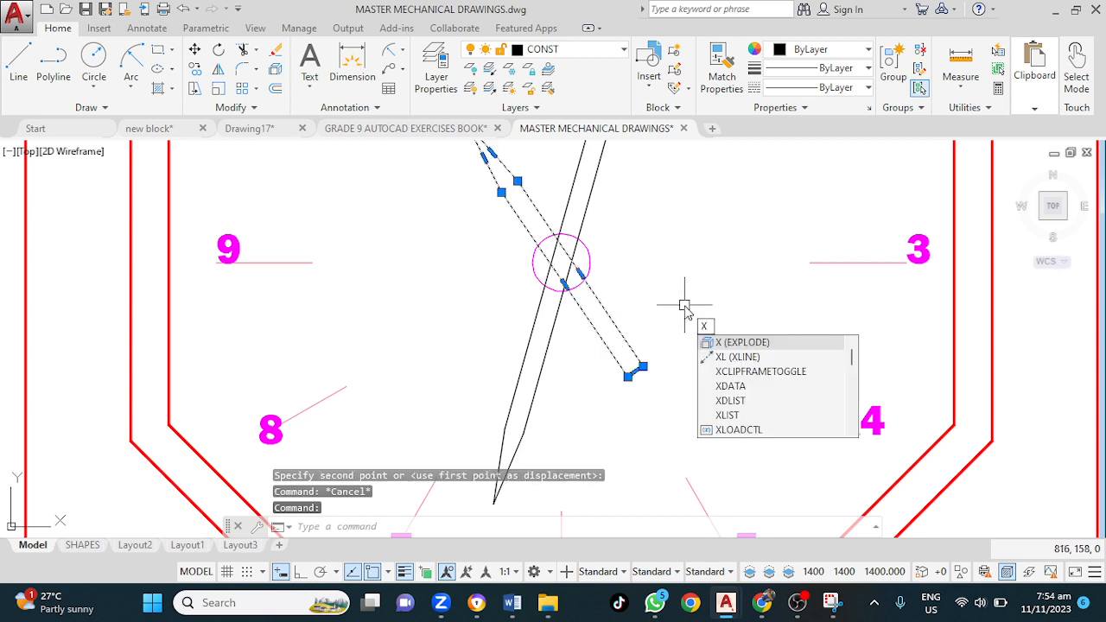
key("Return")
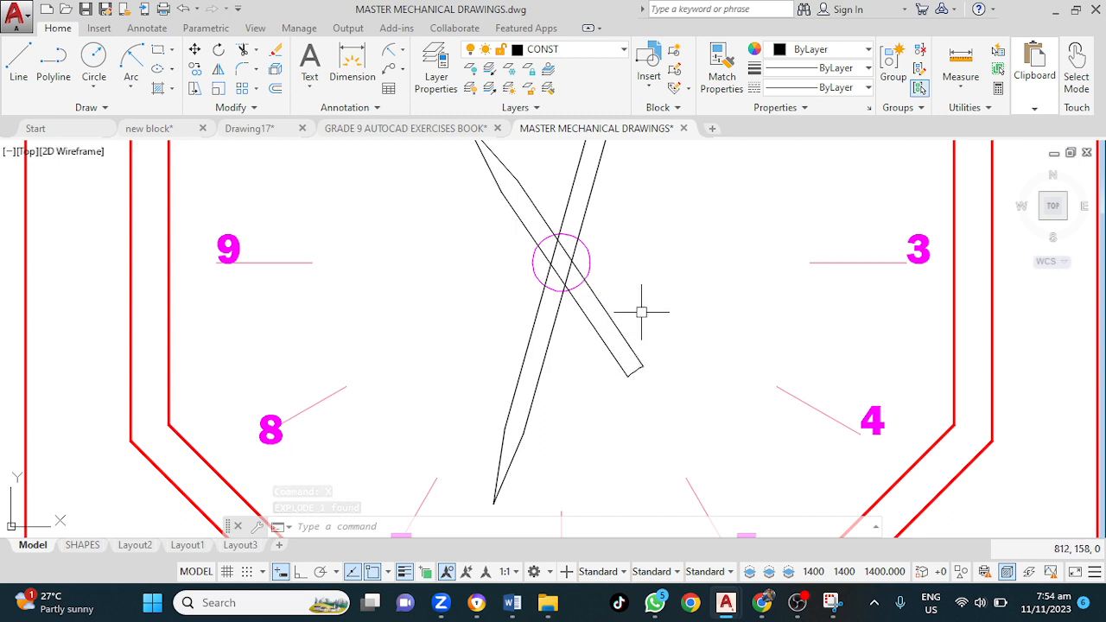
Round the short hand's blunt end by filleting its two long edges, and delete the old segment closing that end
type("f")
key("Return")
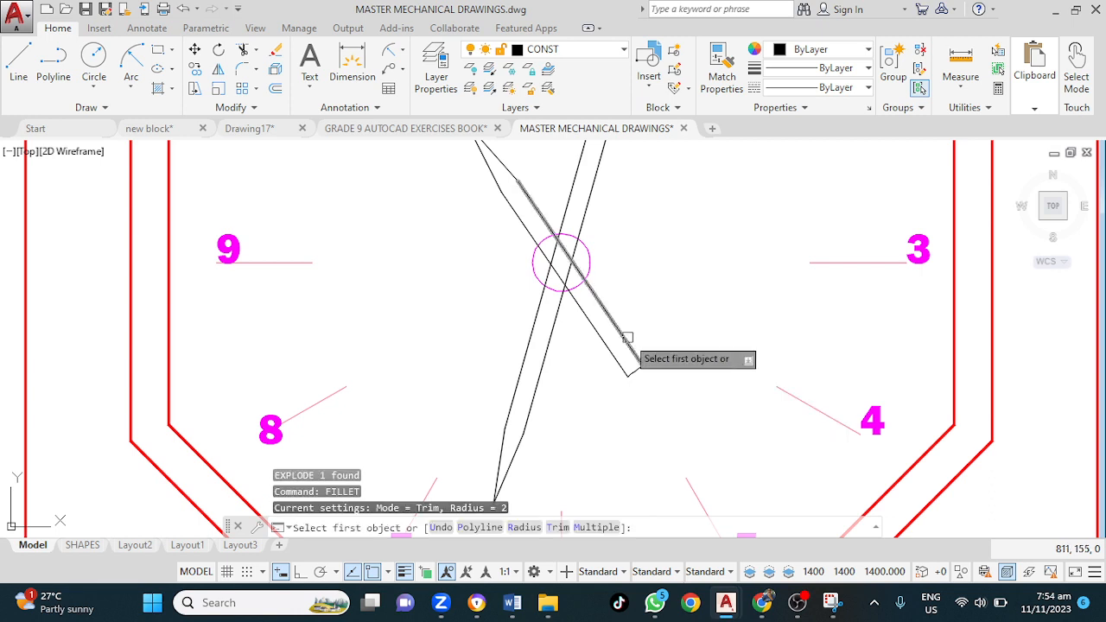
left_click(628, 339)
left_click(614, 355)
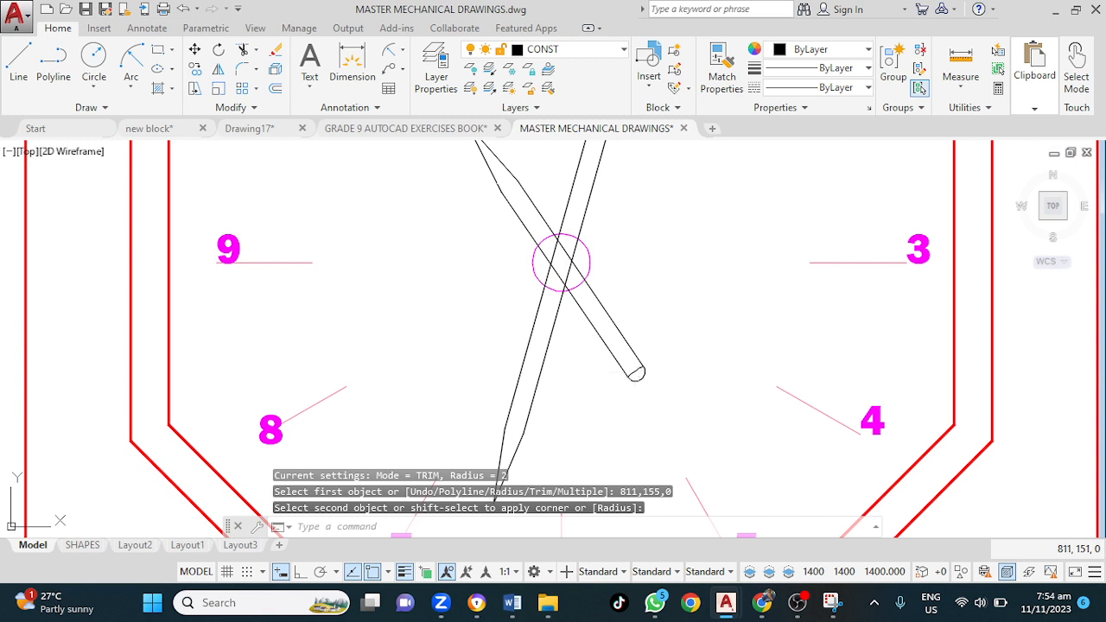
left_click(635, 371)
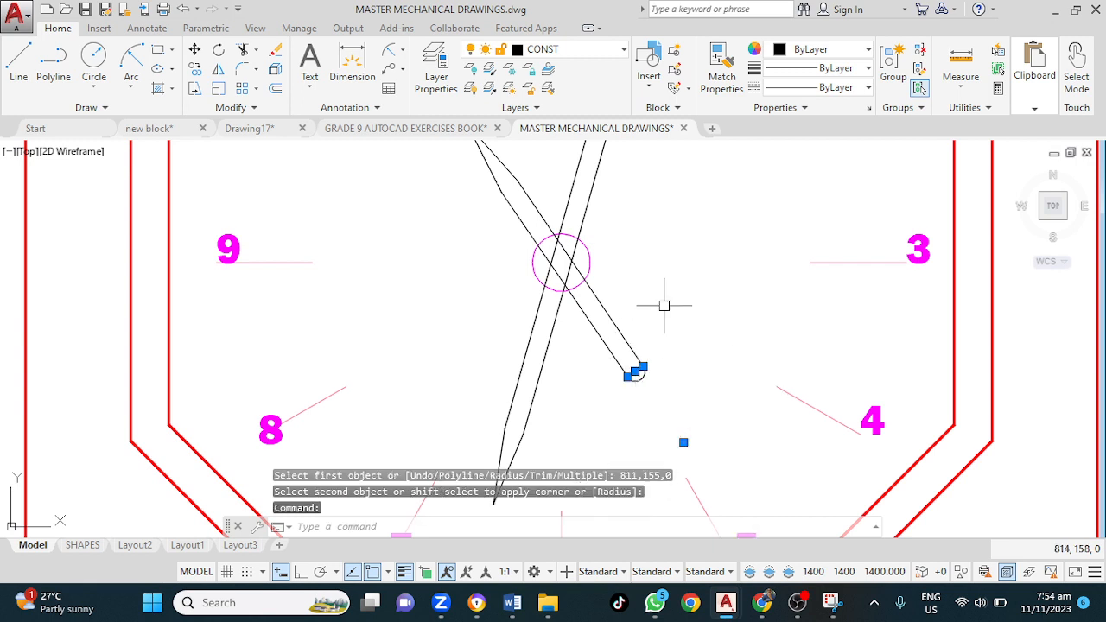
key("Delete")
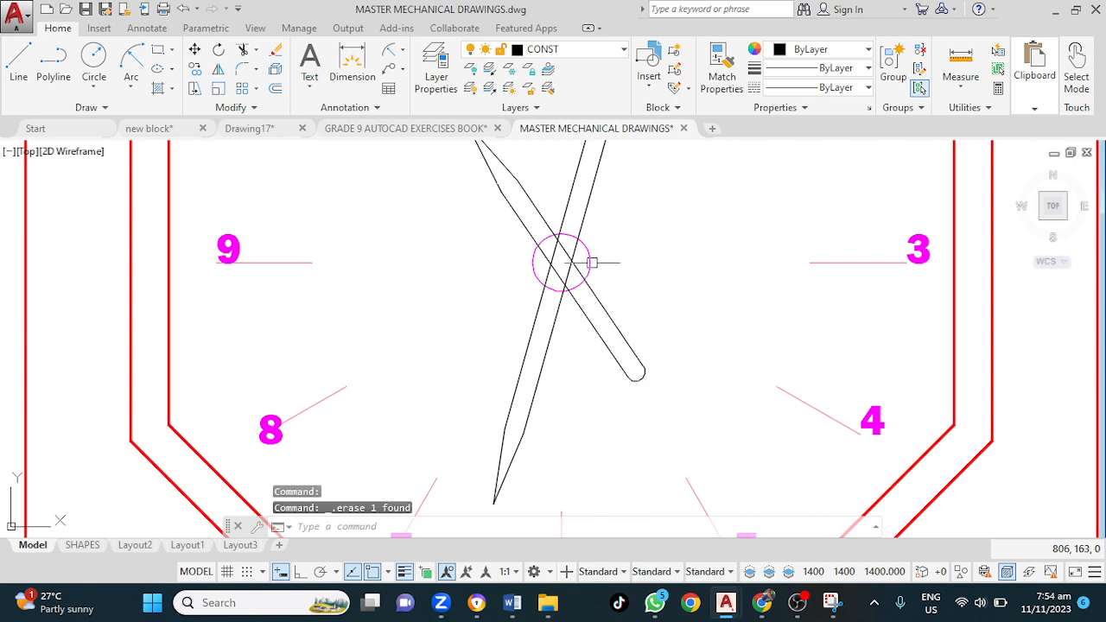
Move the whole short hand from the point midway between its two long edges' midpoints to the hub circle's centre
mouse_move(597, 262)
middle_mouse_down()
mouse_move(489, 323)
mouse_move(424, 289)
mouse_move(454, 319)
middle_mouse_up()
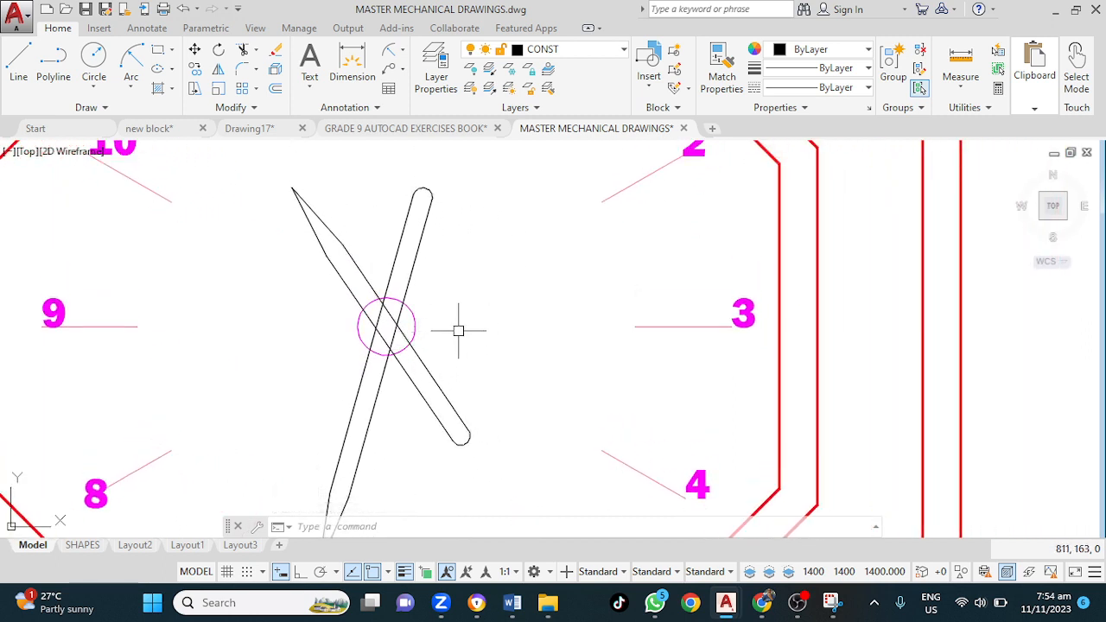
mouse_move(338, 210)
left_mouse_down()
mouse_move(290, 235)
mouse_move(291, 247)
mouse_move(366, 247)
mouse_move(340, 271)
left_mouse_up()
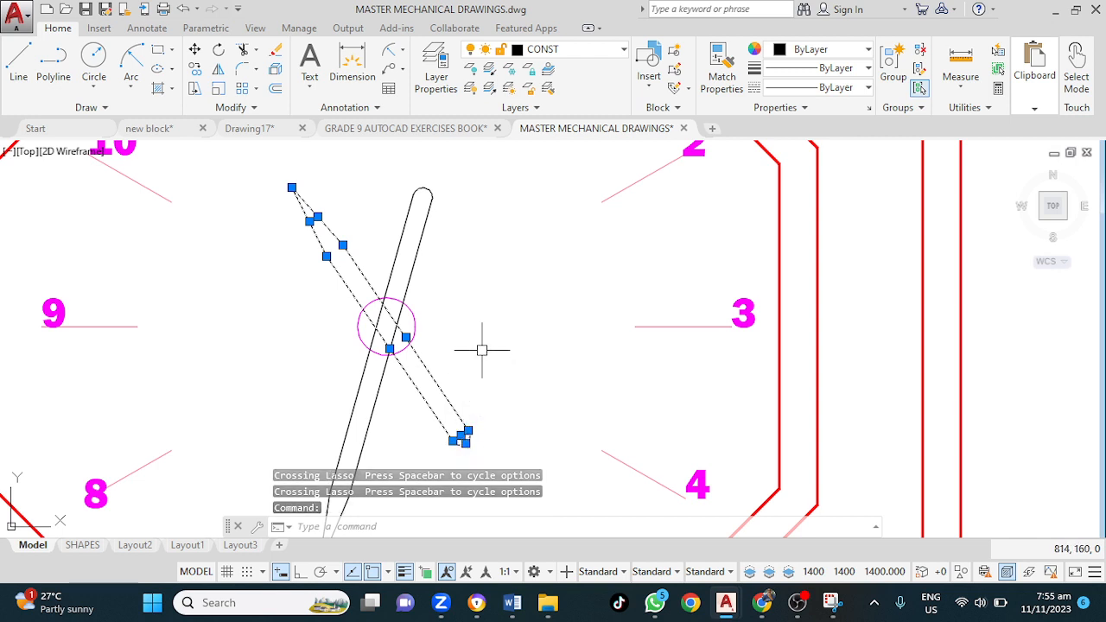
type("m")
key("Return")
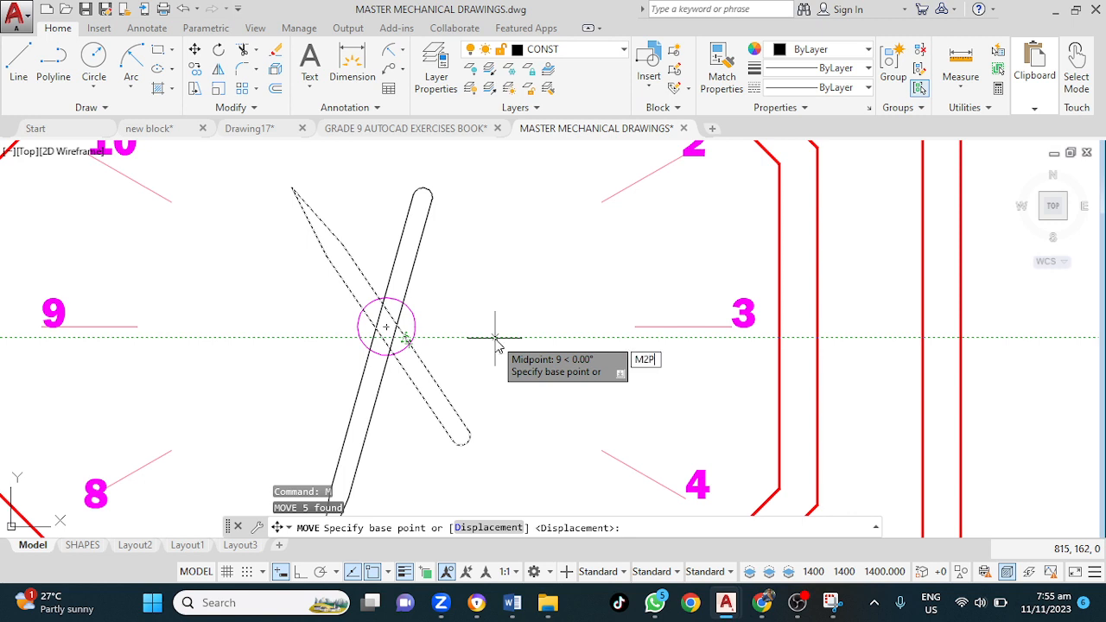
key("Return")
left_click(406, 342)
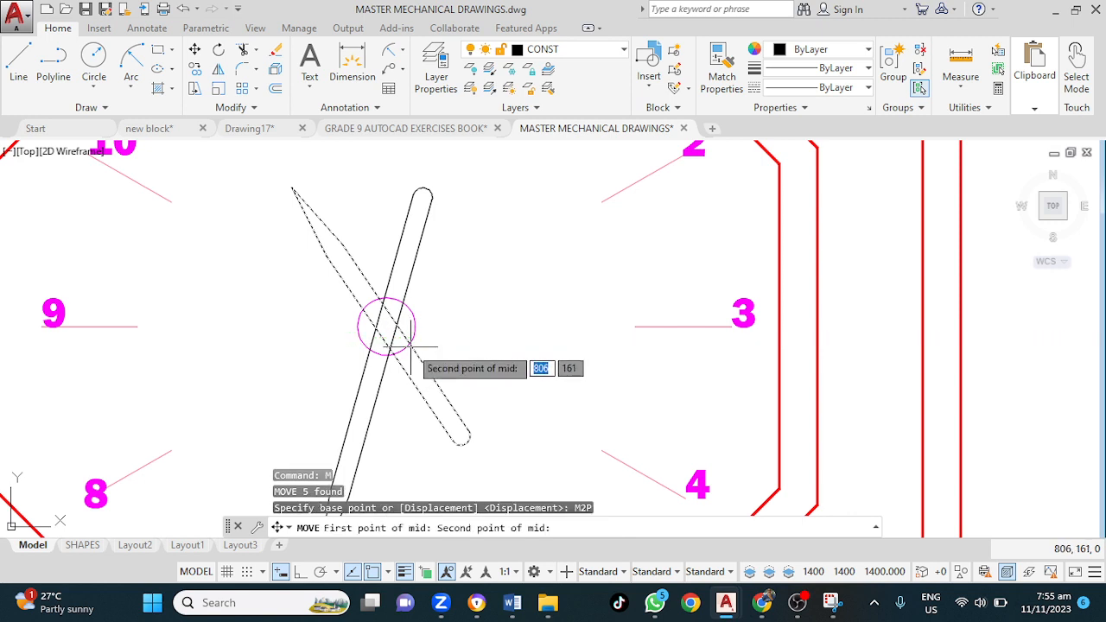
left_click(397, 350)
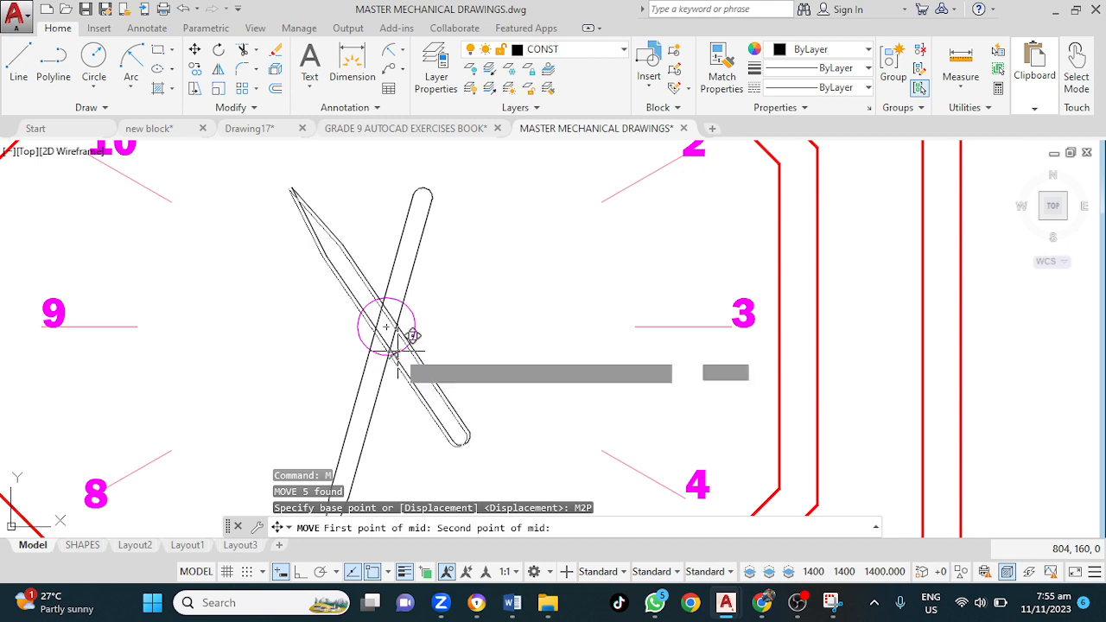
left_click(395, 348)
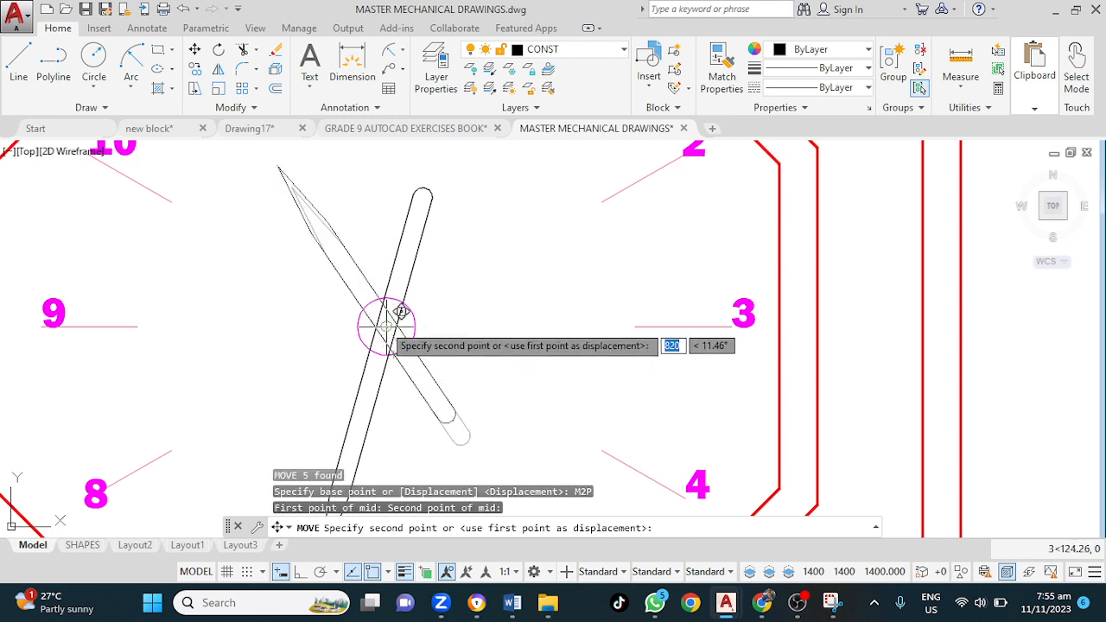
left_click(385, 326)
scroll(481, 332, "down", 2)
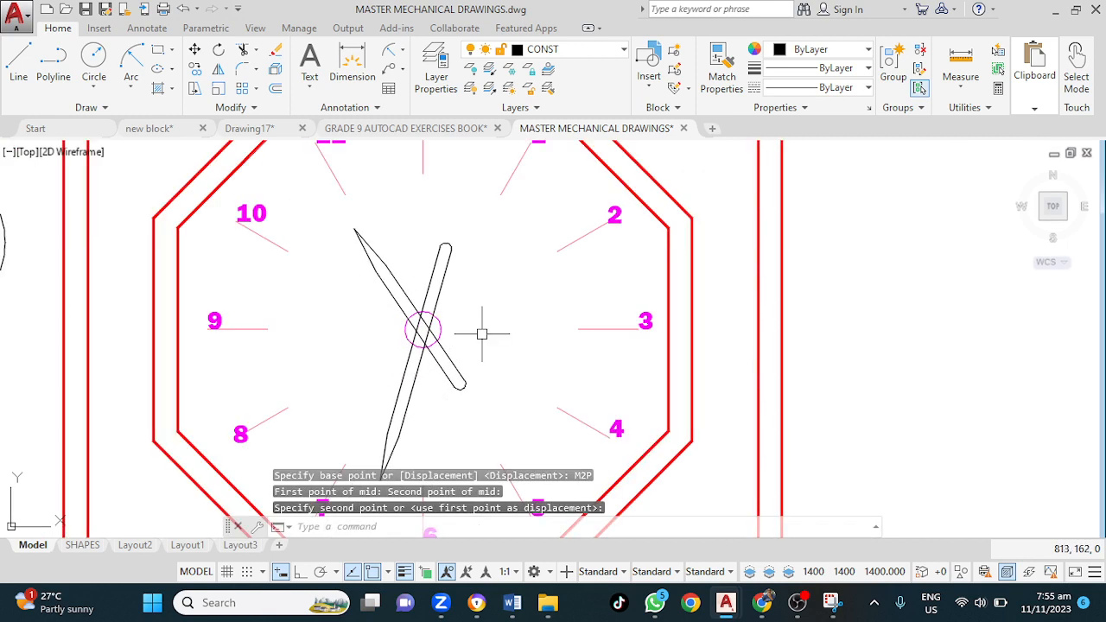
Trim away all edges of both clock hands that lie inside the hub circle
scroll(426, 337, "up", 4)
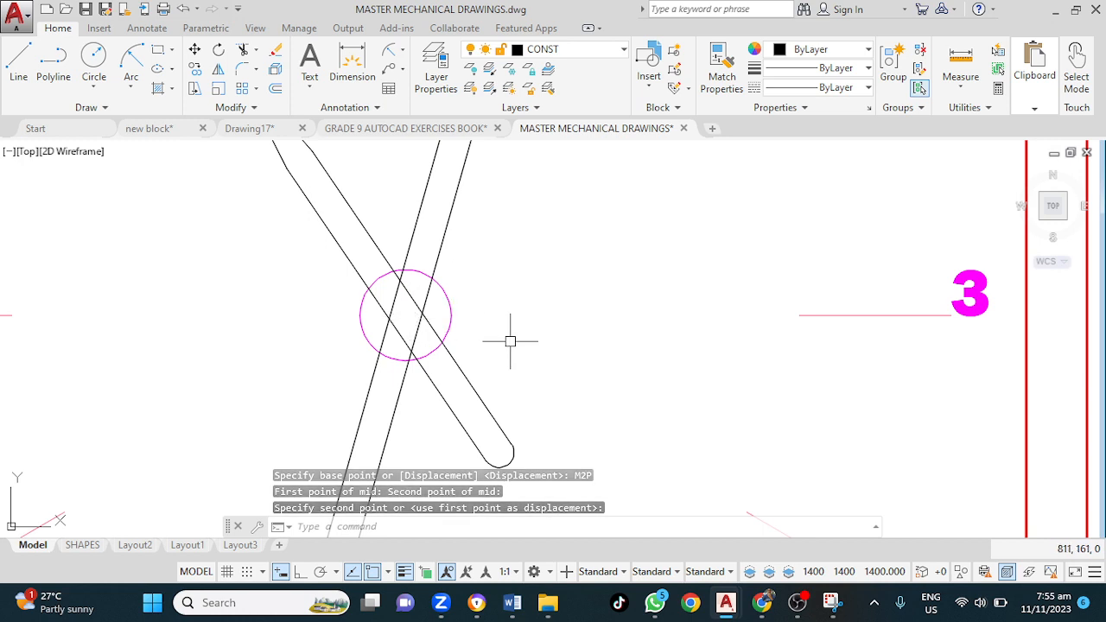
key("Return")
key("Return")
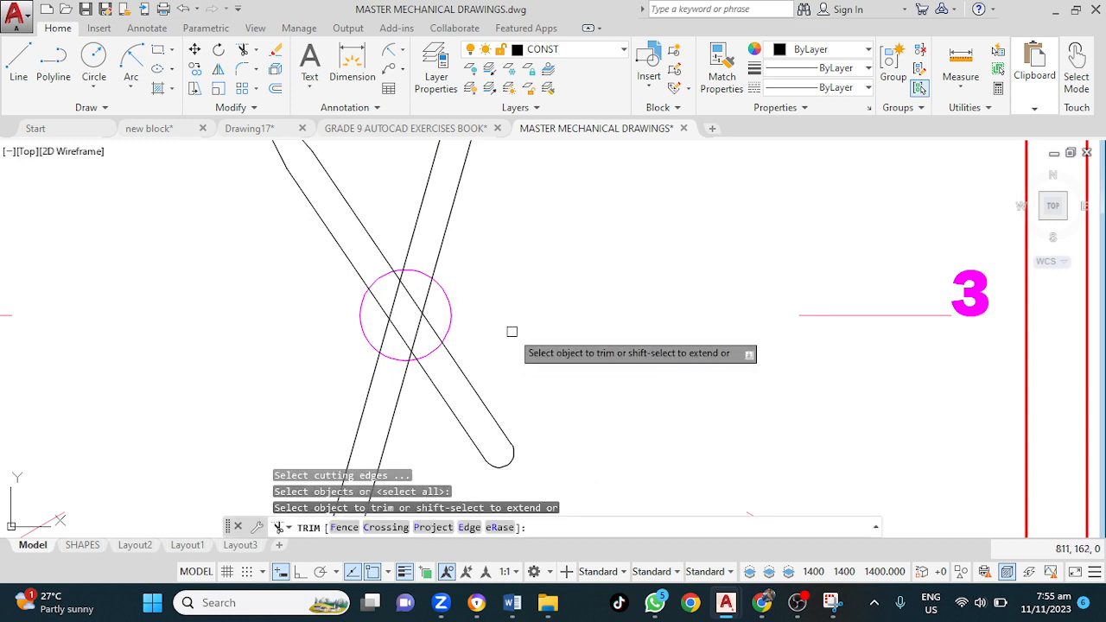
left_click(423, 300)
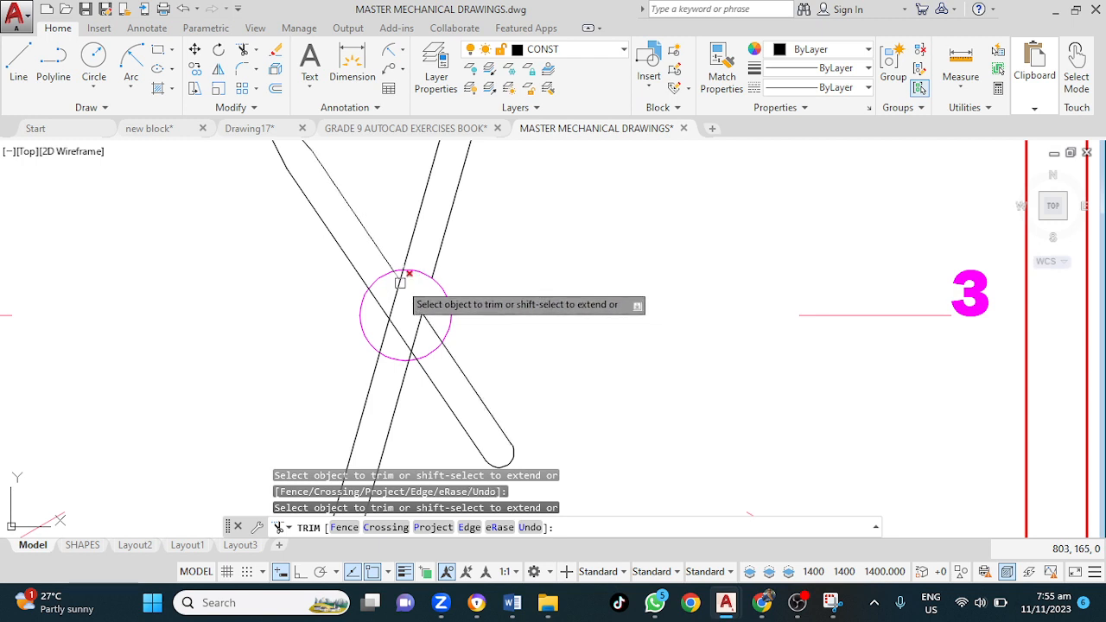
left_click(408, 283)
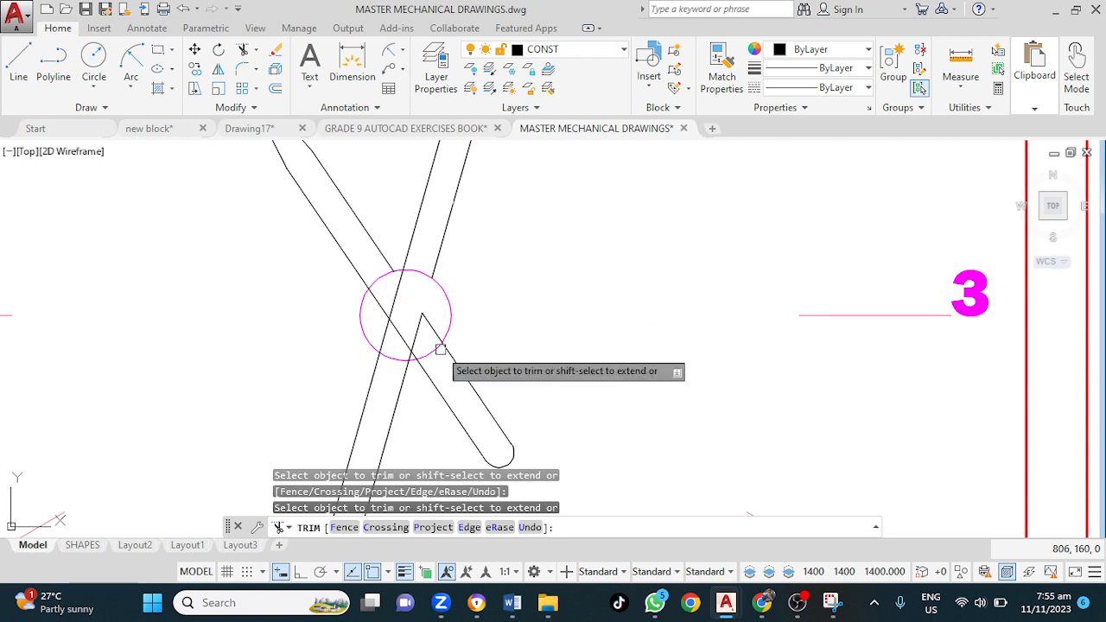
left_click(381, 306)
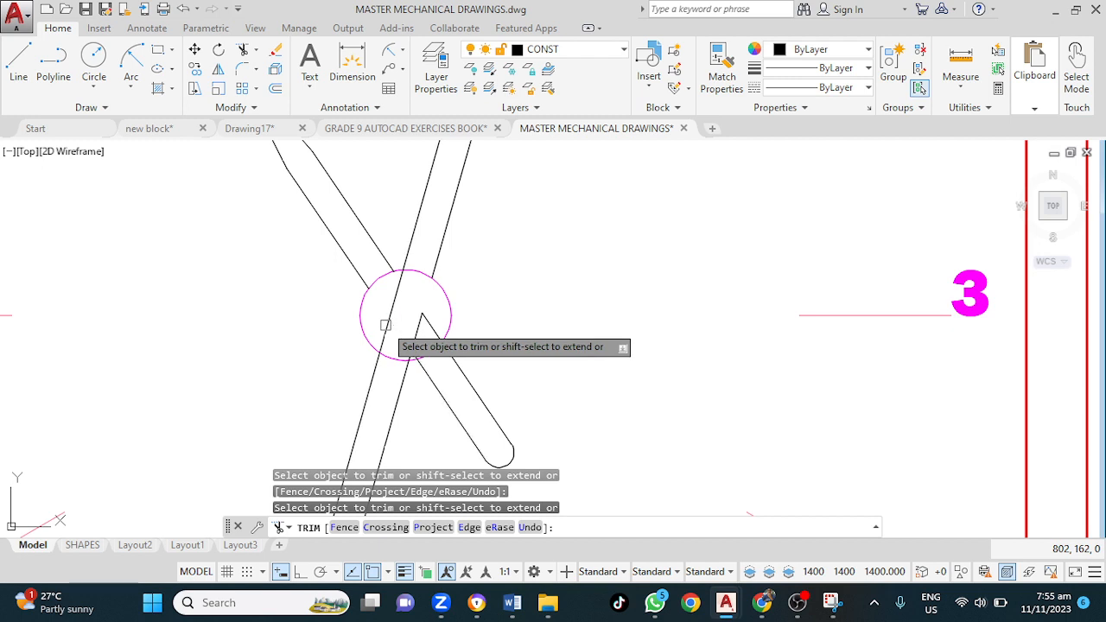
left_click(435, 330)
left_click(419, 336)
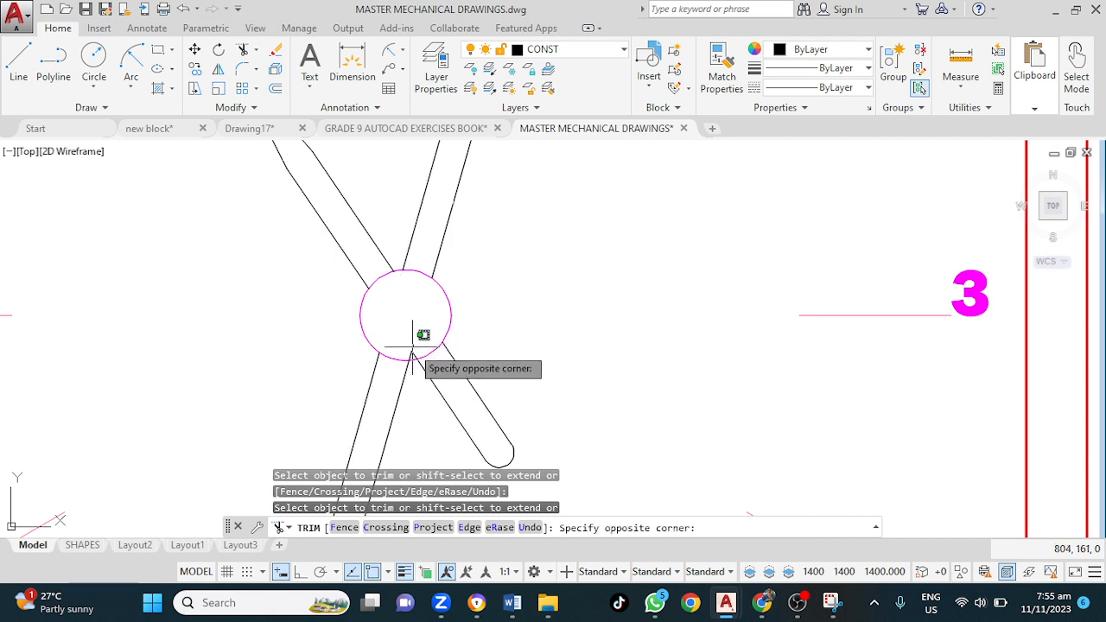
left_click(412, 353)
scroll(595, 316, "down", 3)
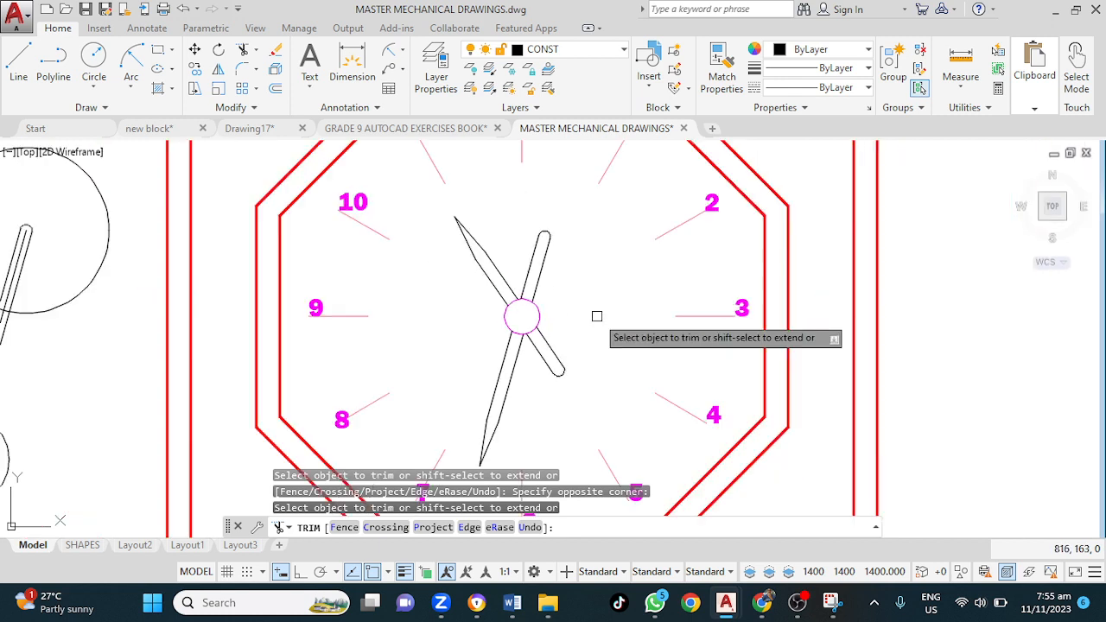
key("Escape")
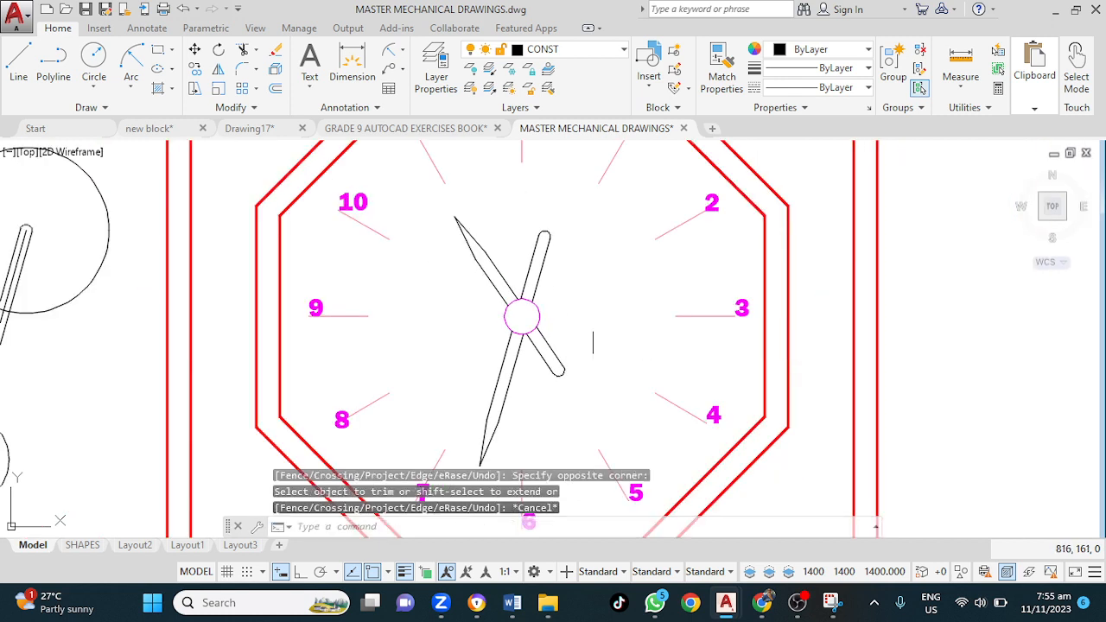
scroll(507, 331, "up", 4)
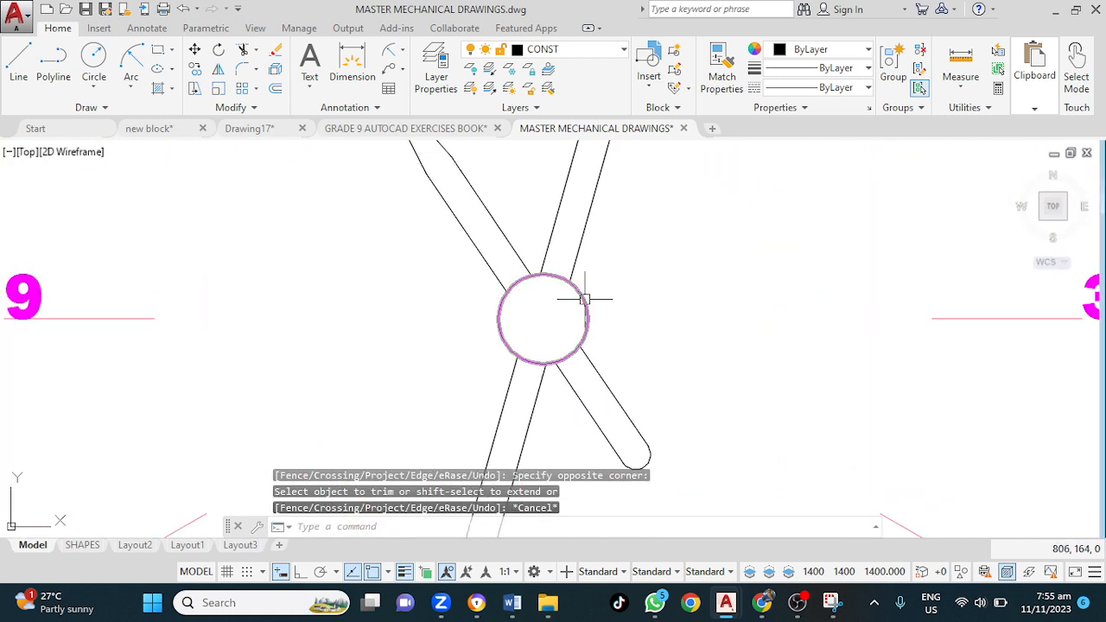
left_click(585, 299)
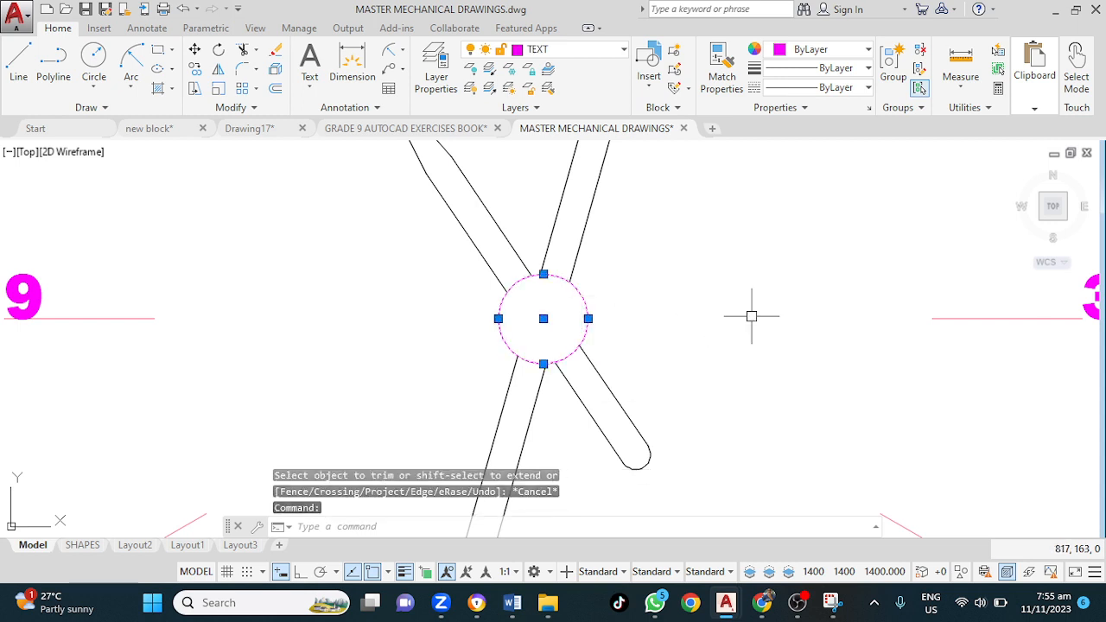
type("0")
key("Return")
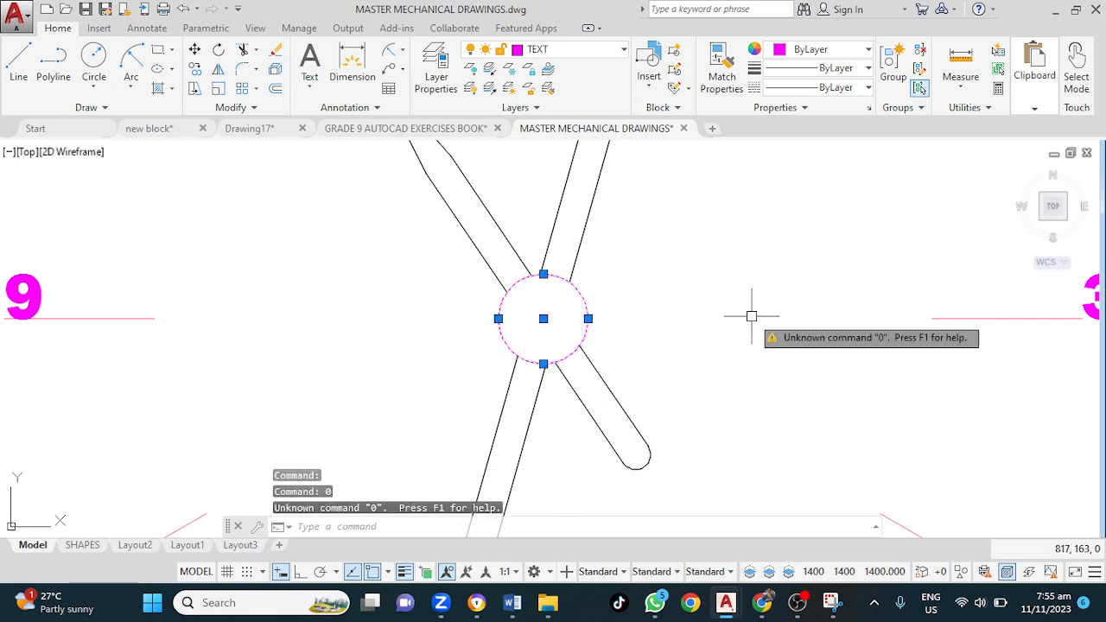
type("tr")
key("Return")
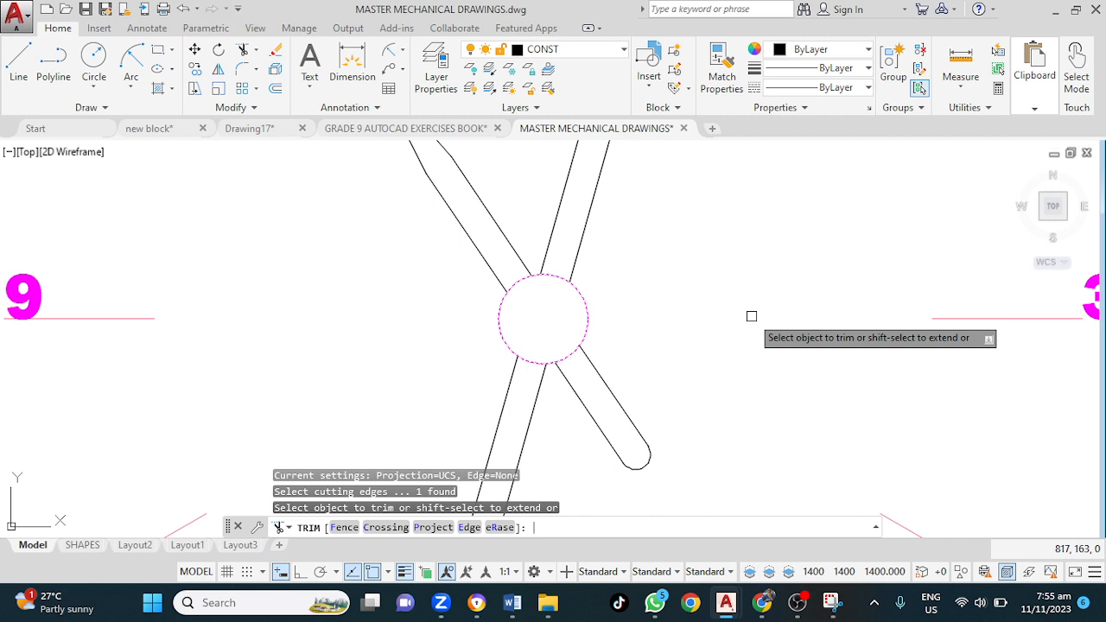
key("Escape")
key("Escape")
key("Escape")
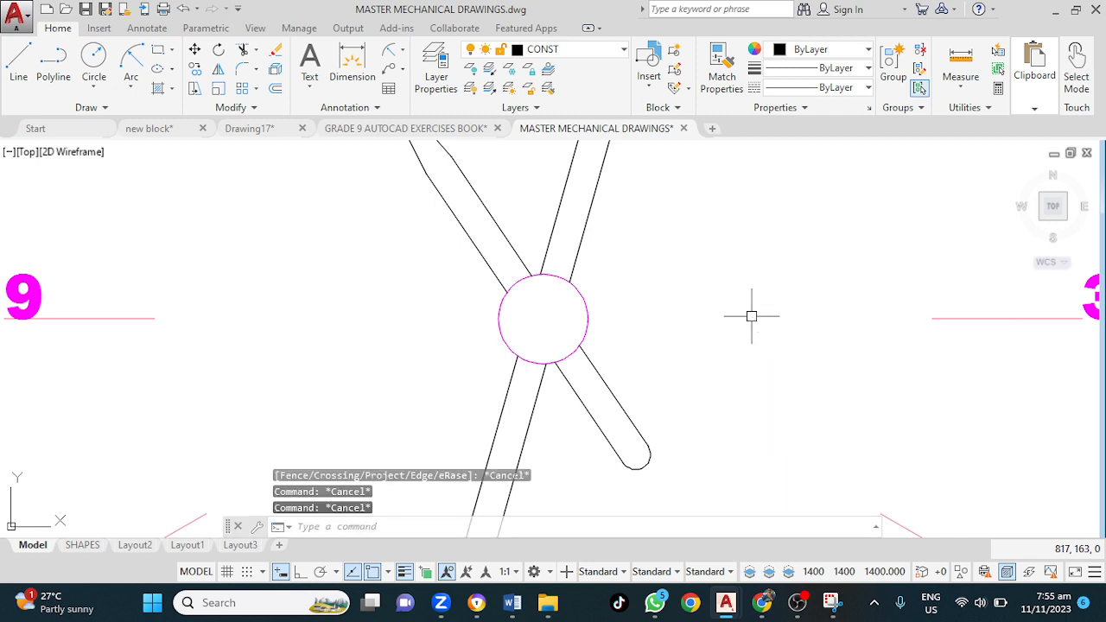
Offset the hub circle inward by 1 to draw a smaller concentric circle
type("o")
key("Return")
key("Return")
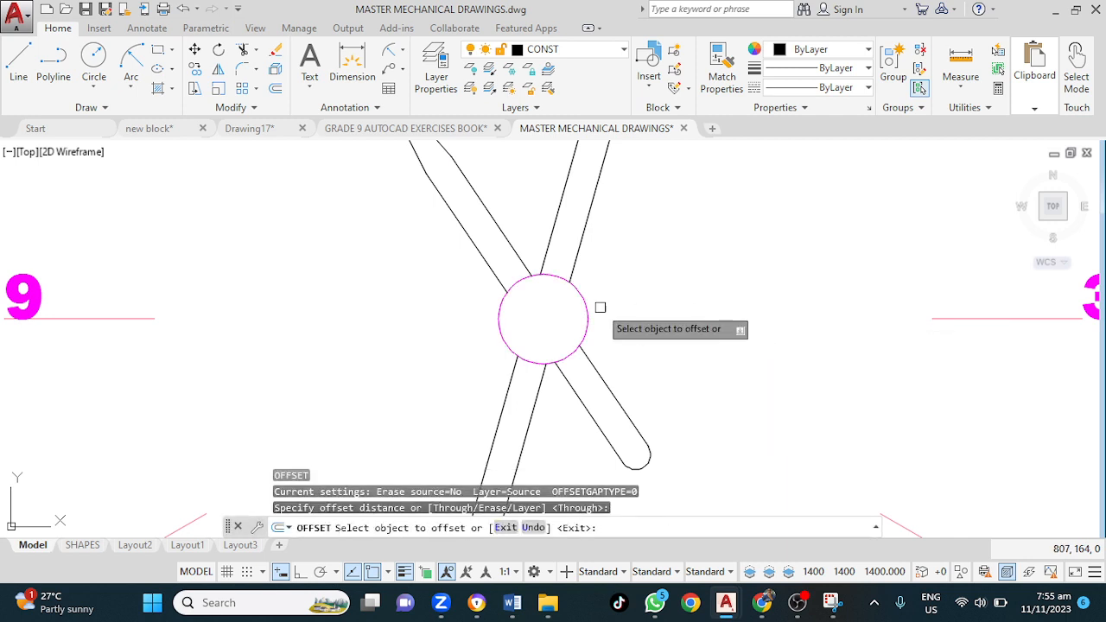
left_click(586, 305)
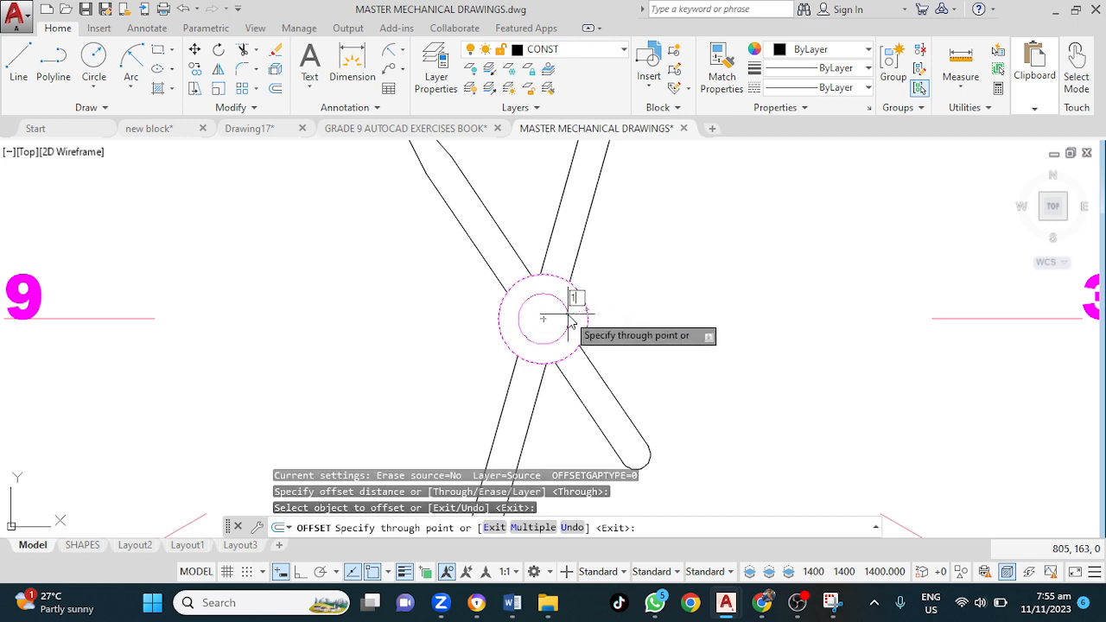
type("1")
key("Return")
scroll(616, 325, "down", 5)
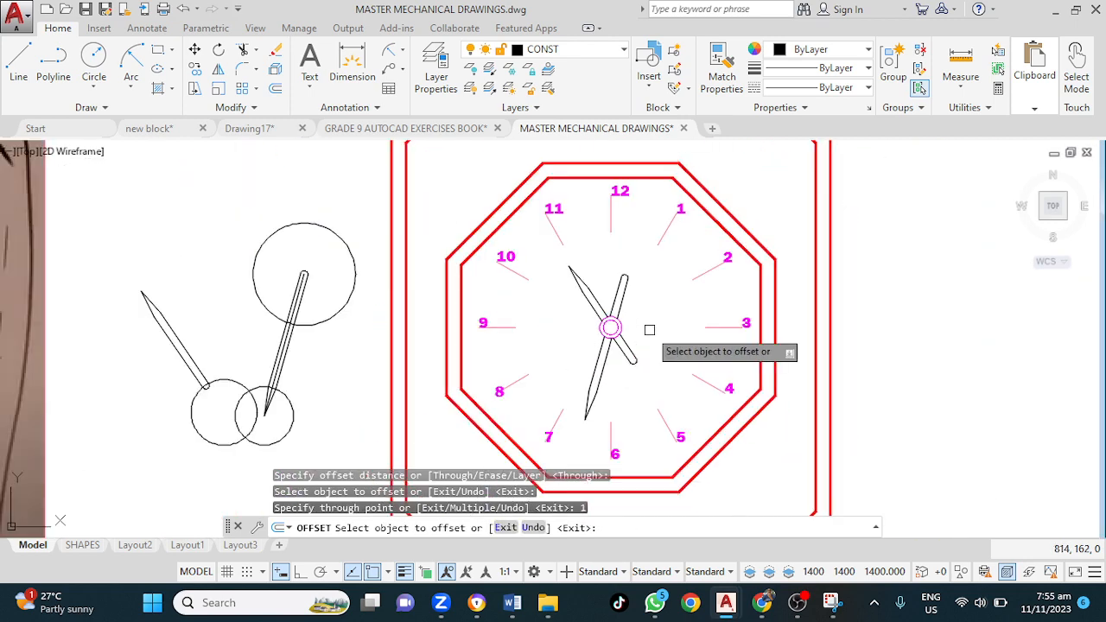
scroll(637, 326, "up", 2)
scroll(635, 327, "down", 2)
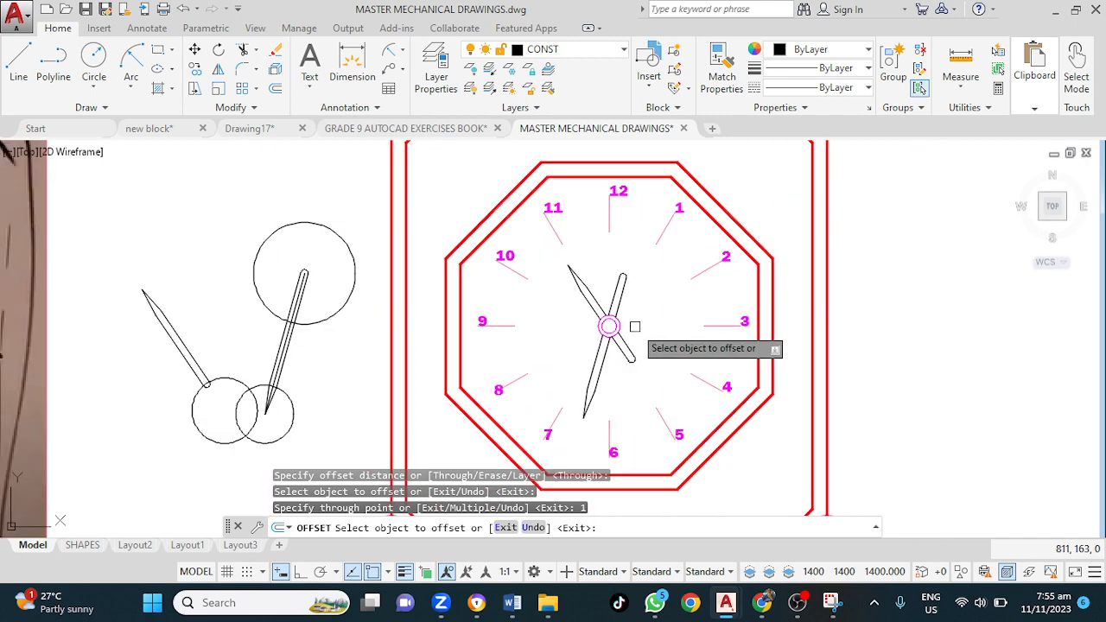
mouse_move(659, 338)
middle_mouse_down()
mouse_move(553, 284)
mouse_move(526, 288)
middle_mouse_up()
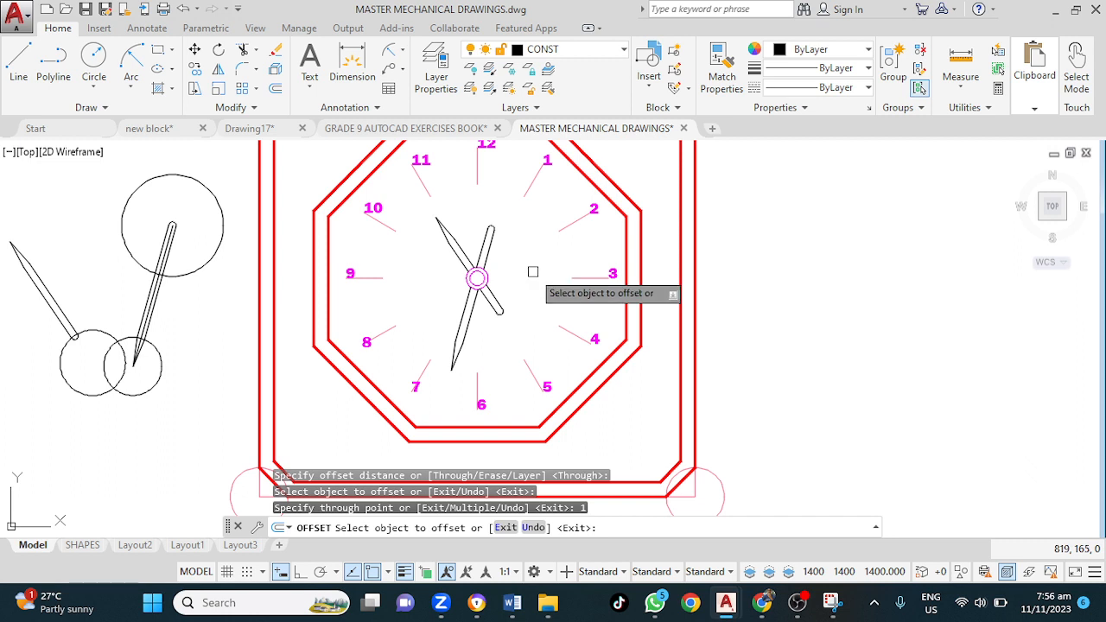
key("Escape")
Match the properties of the clock face's inner octagon onto both hands and the two hub circles
middle_click_drag(516, 280, 515, 354)
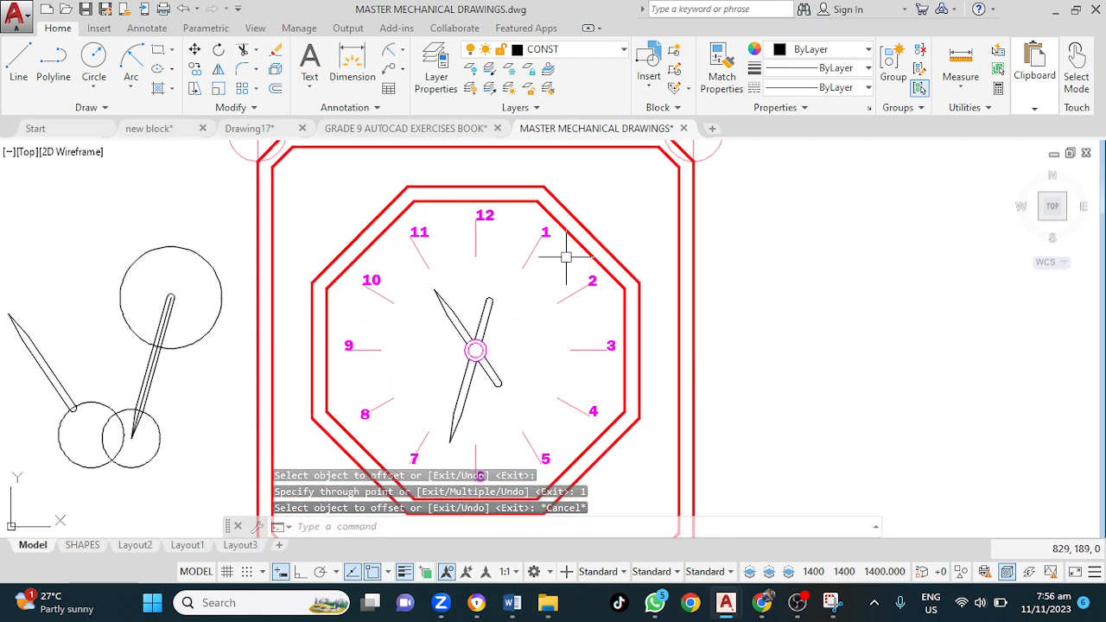
type("MA")
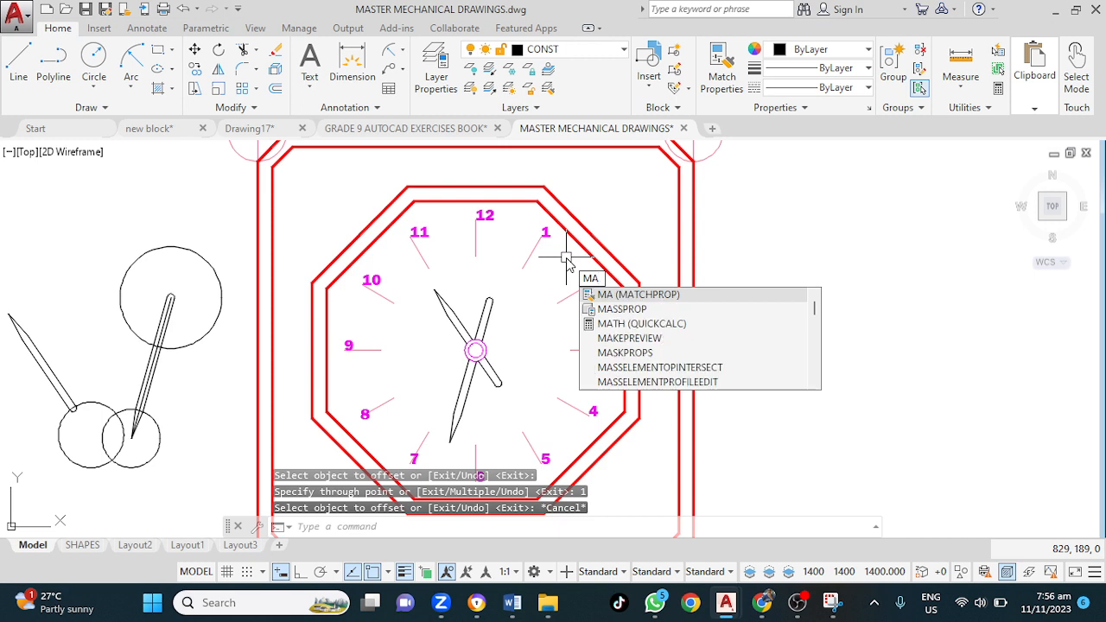
key("Return")
left_click(586, 254)
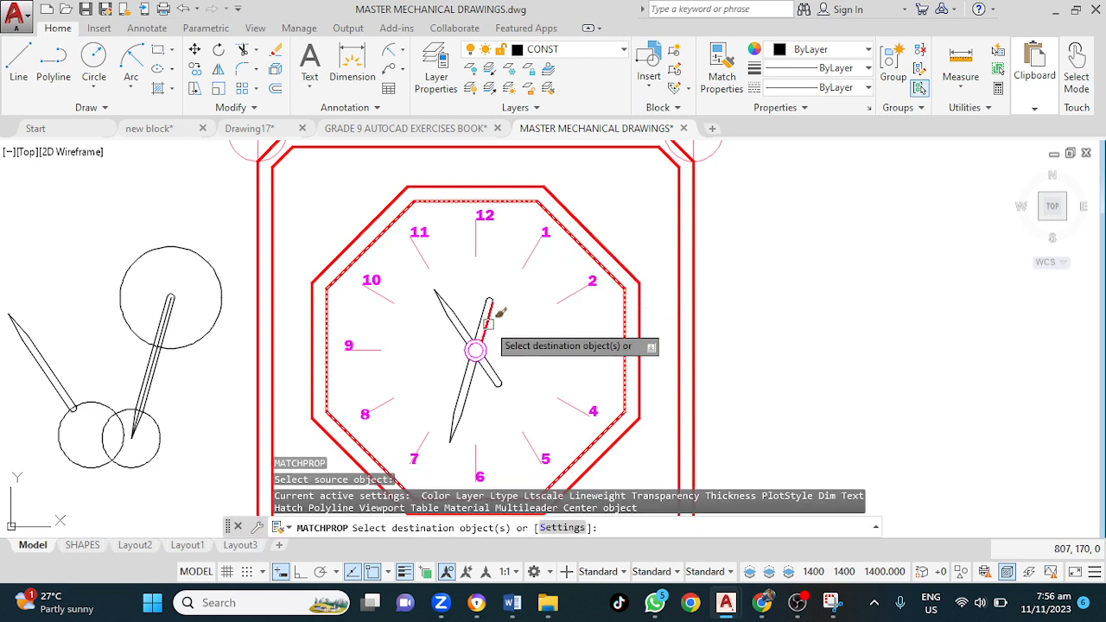
mouse_move(489, 323)
left_mouse_down()
mouse_move(505, 316)
mouse_move(475, 310)
left_mouse_up()
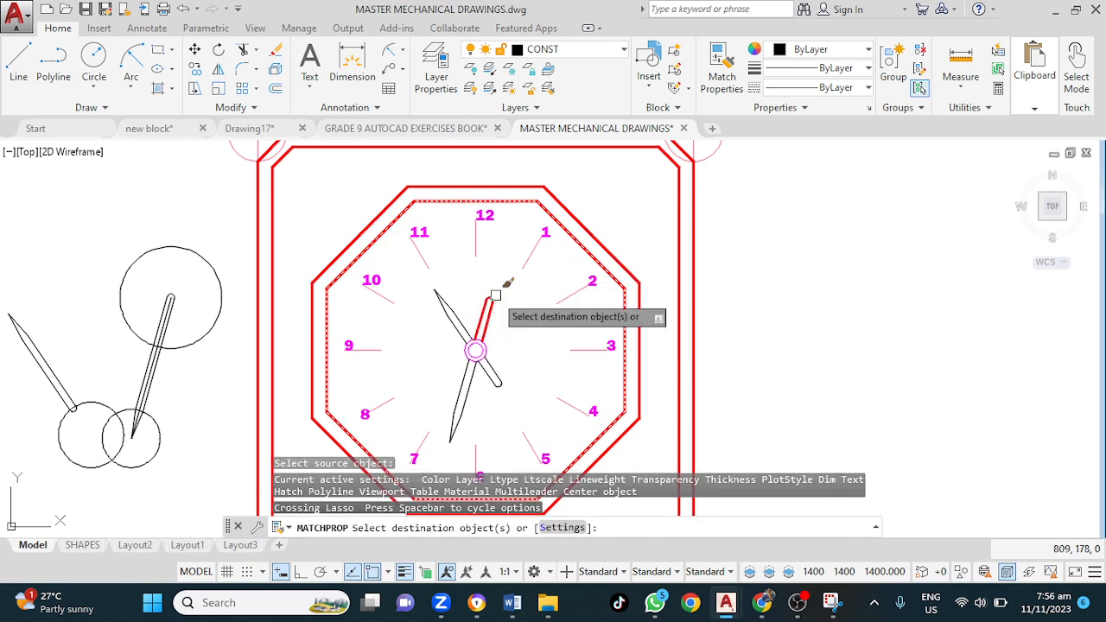
left_click(495, 295)
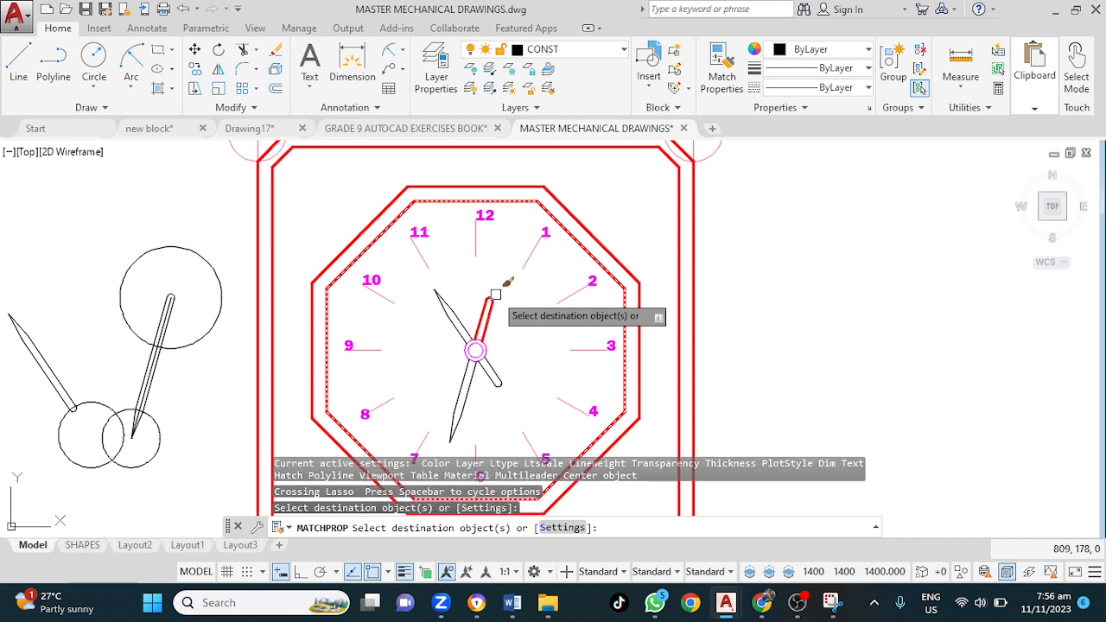
left_click(419, 271)
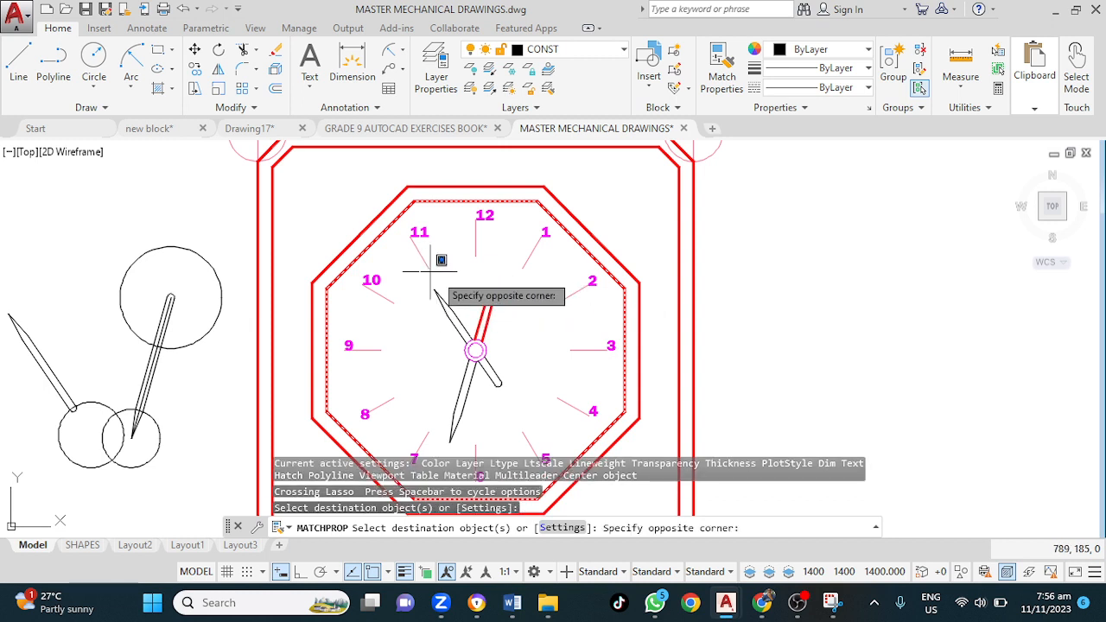
left_click(515, 439)
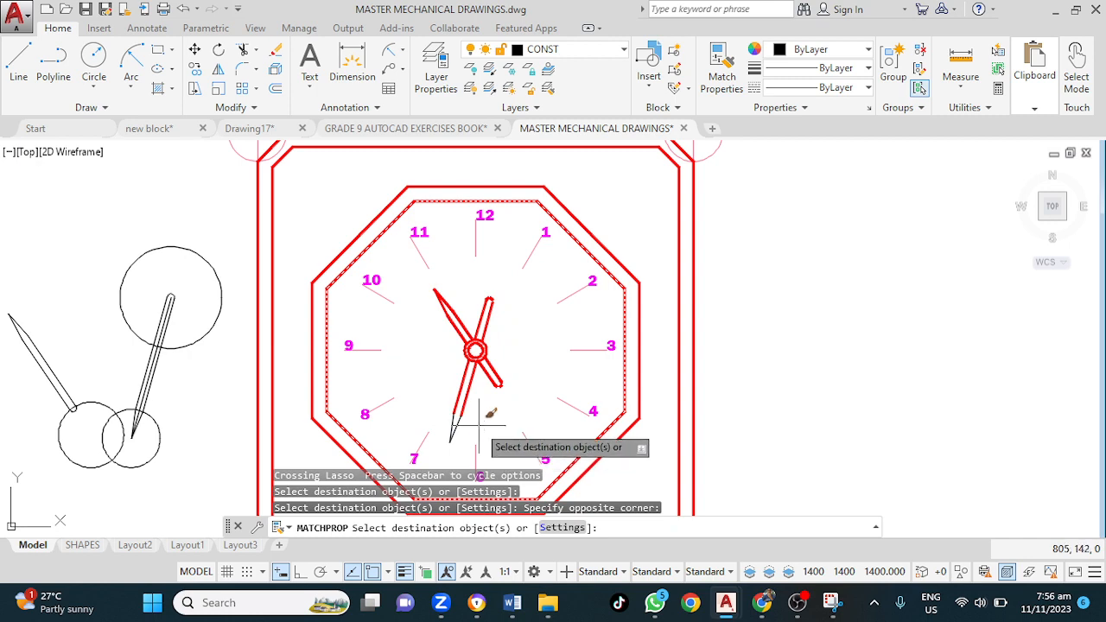
left_click_drag(479, 424, 438, 429)
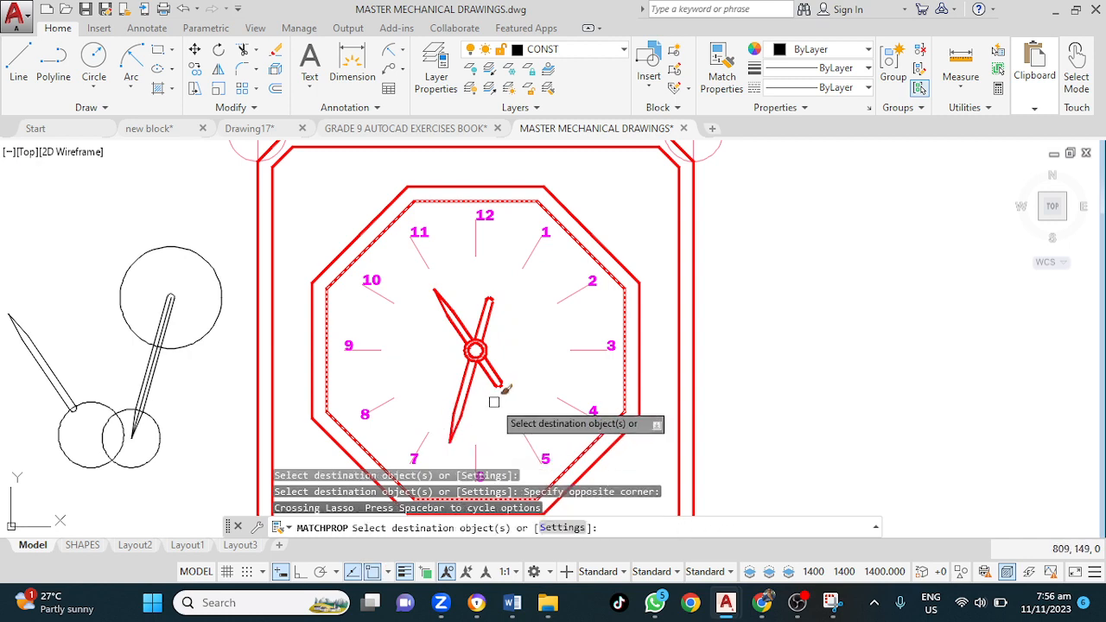
key("Escape")
scroll(496, 398, "up", 2)
scroll(496, 397, "down", 2)
scroll(535, 382, "down", 2)
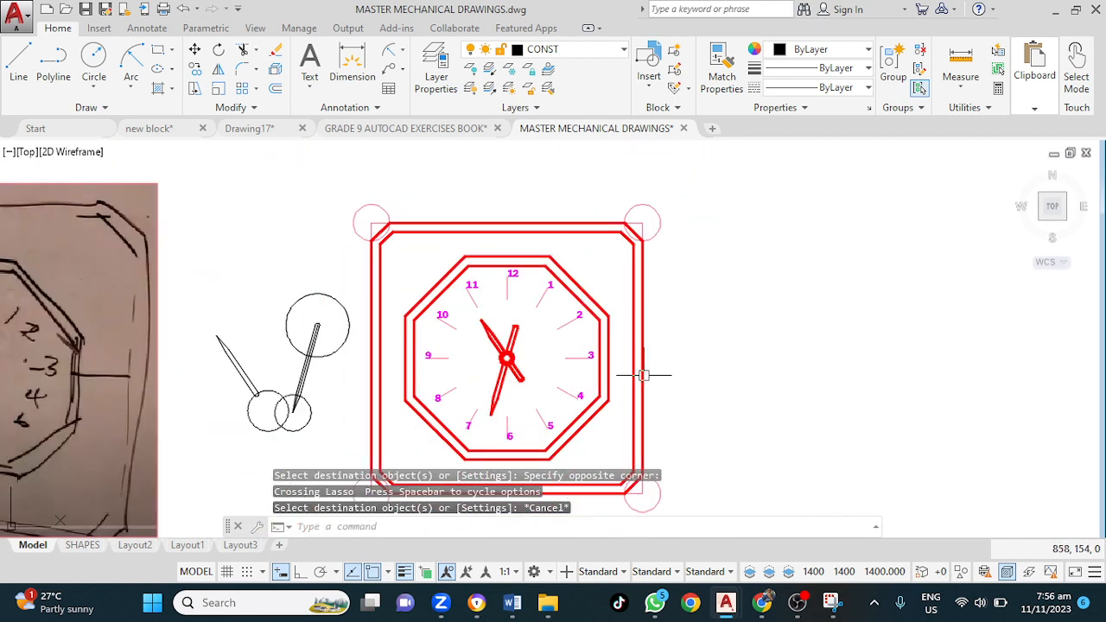
mouse_move(709, 375)
middle_mouse_down()
mouse_move(761, 343)
mouse_move(802, 340)
middle_mouse_up()
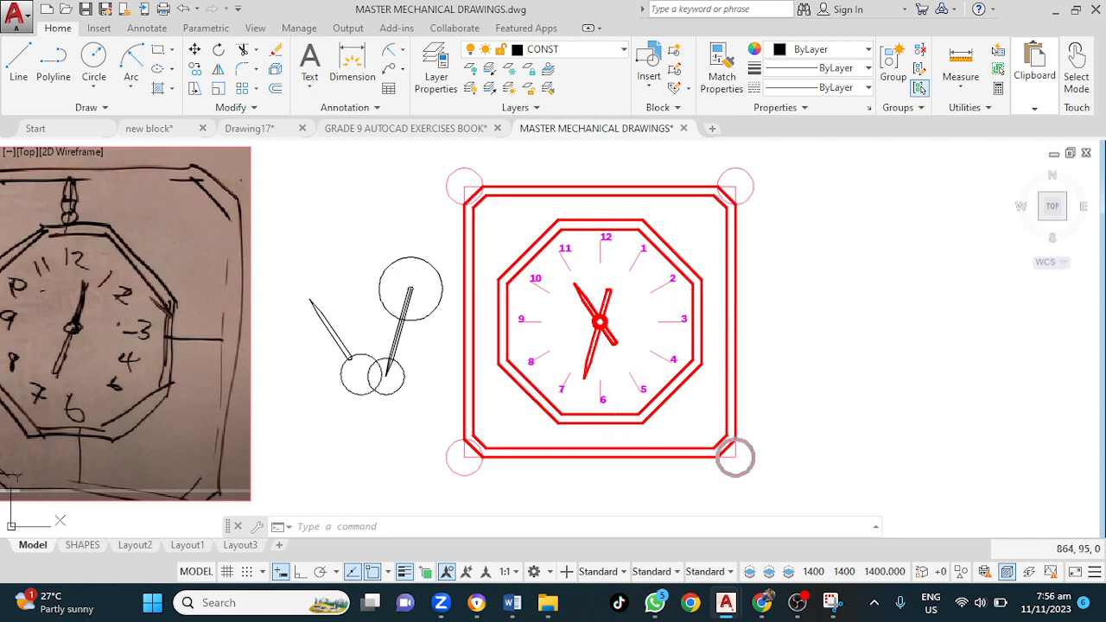
mouse_move(799, 603)
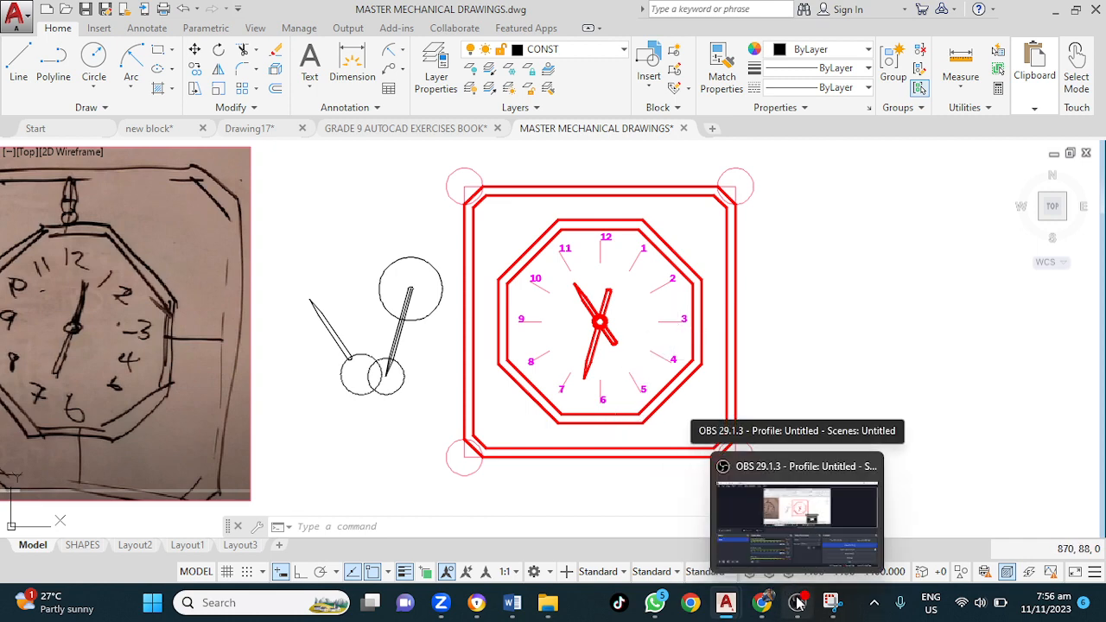